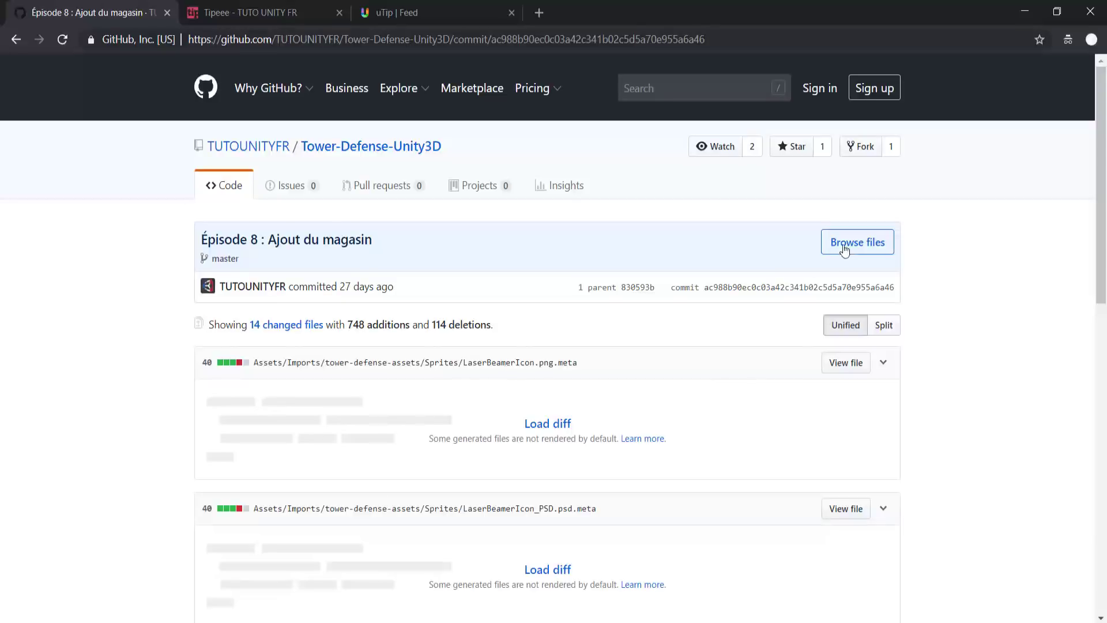
Browse the repository files at the "Épisode 8 : Ajout du magasin" commit and view the clone and download options
click(845, 245)
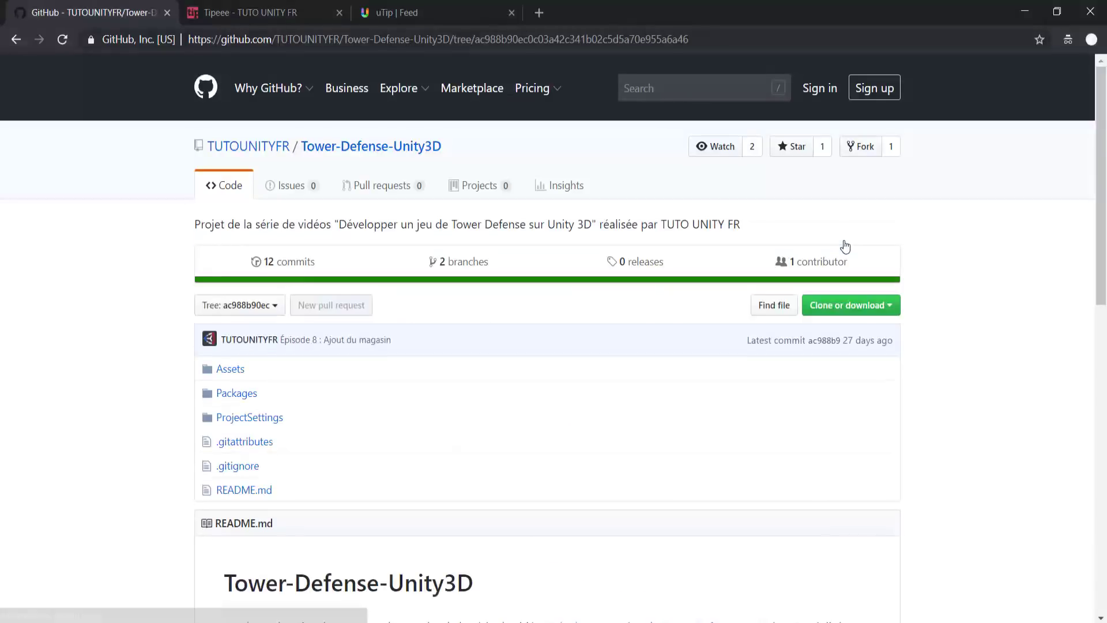
scroll(942, 283, down, 1)
scroll(945, 283, up, 1)
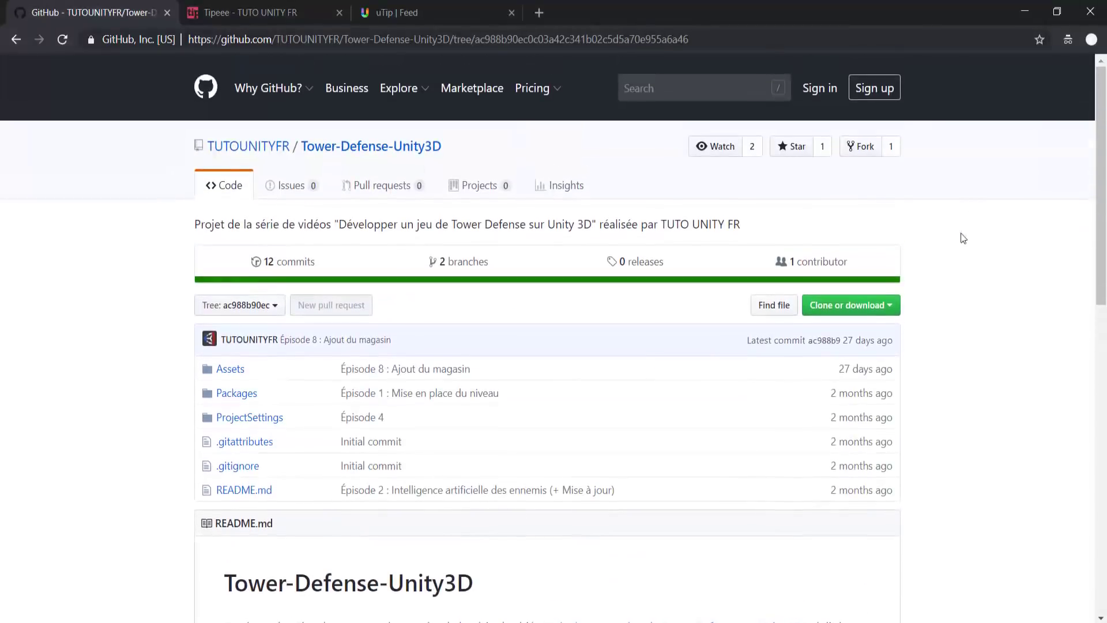
click(866, 306)
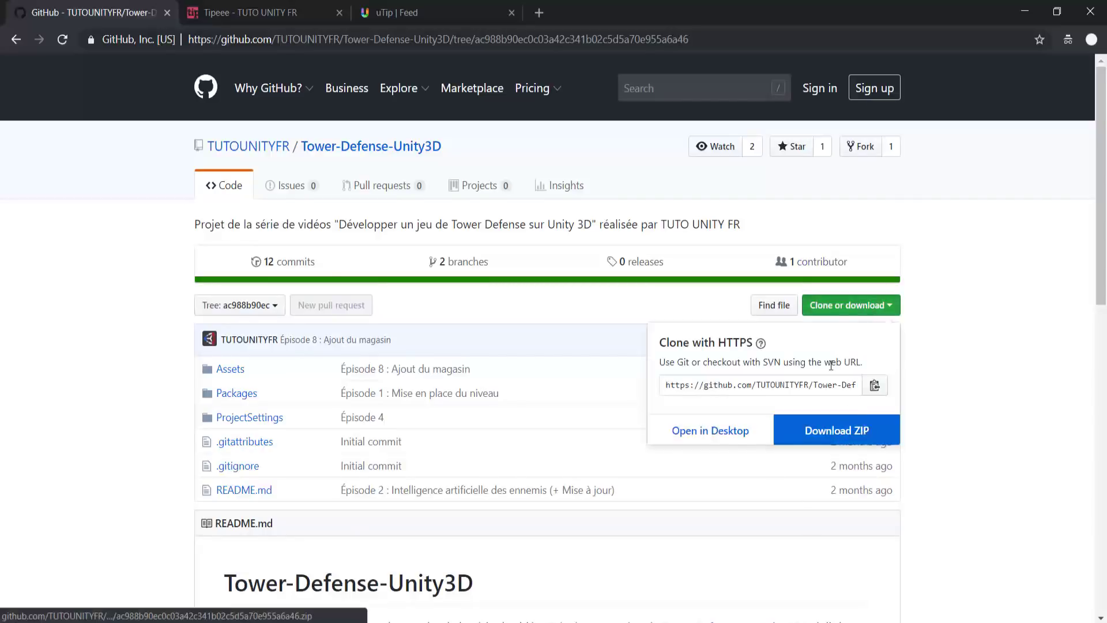
click(970, 352)
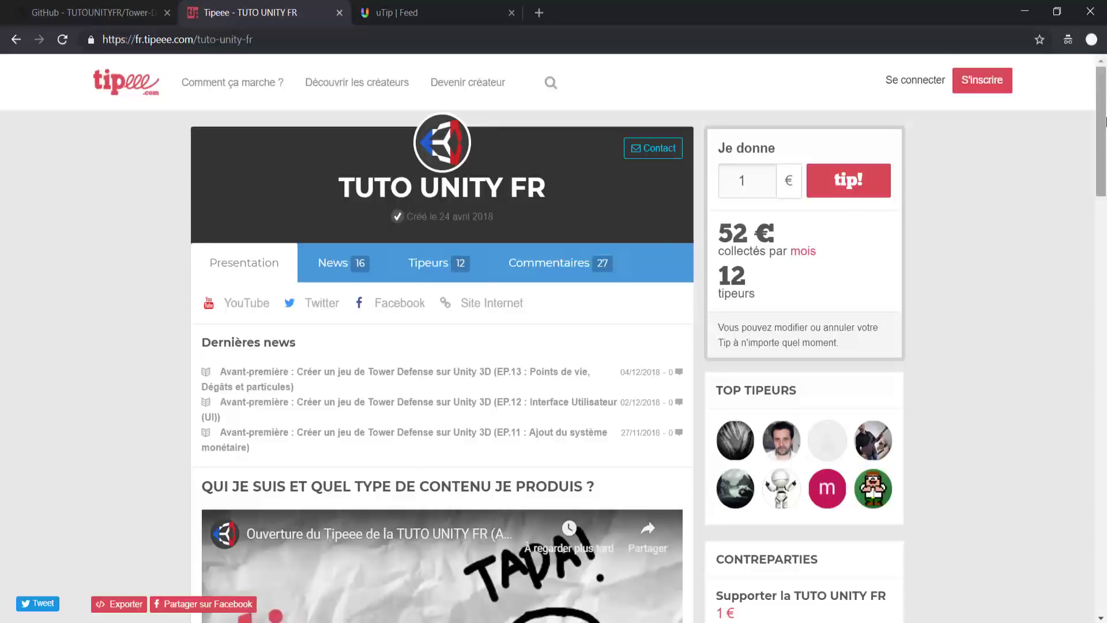
Look through the presentation and reward tiers on the TUTO UNITY FR Tipeee page
scroll(1105, 120, down, 8)
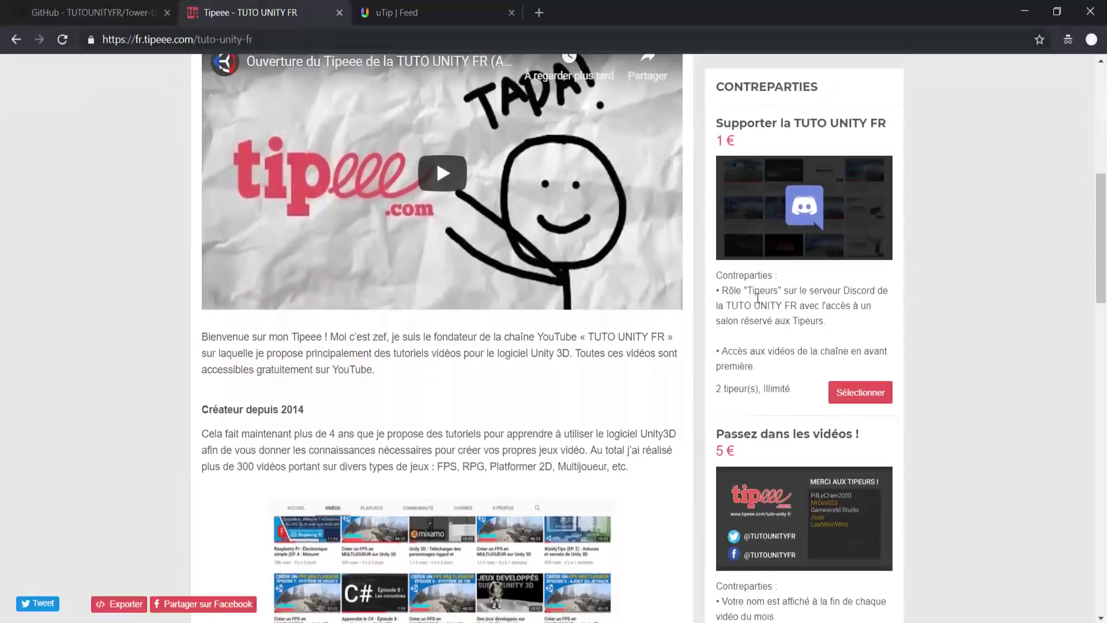
scroll(904, 329, down, 5)
scroll(771, 317, down, 10)
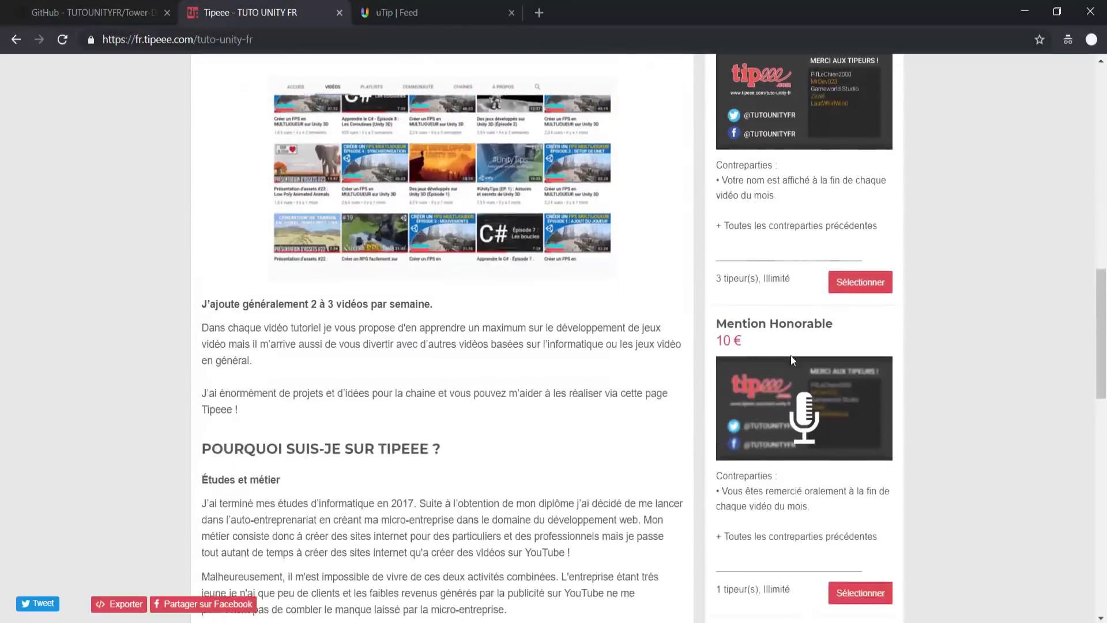
scroll(1104, 431, up, 15)
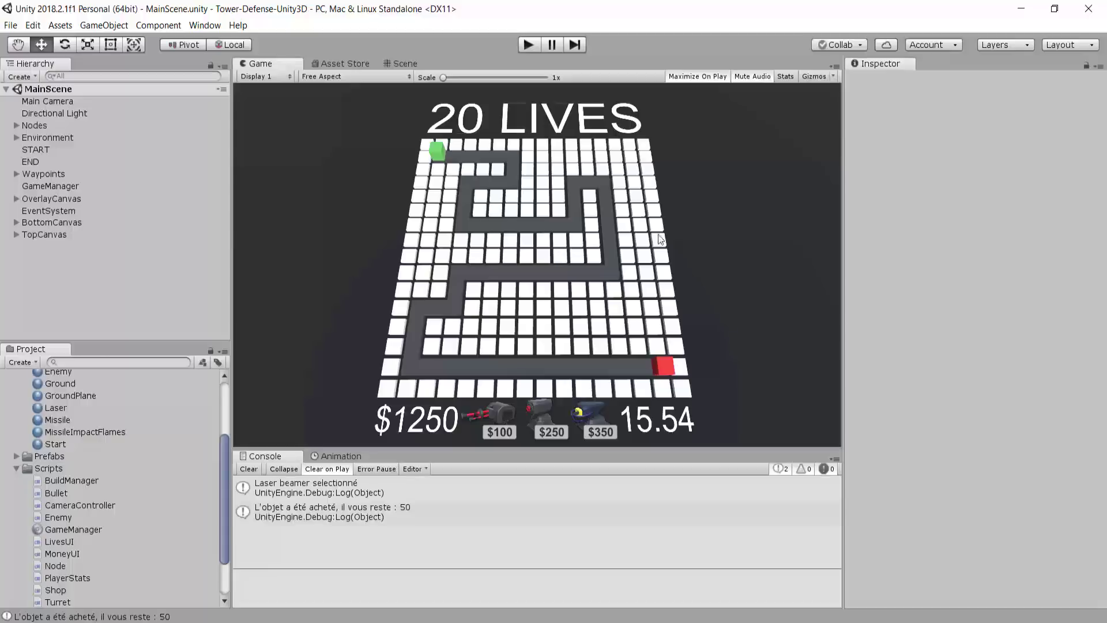
Switch to Unity's Scene view, add the LaserBeamer prefab from the Prefabs folder to MainScene, and frame it
click(405, 63)
scroll(454, 256, down, 5)
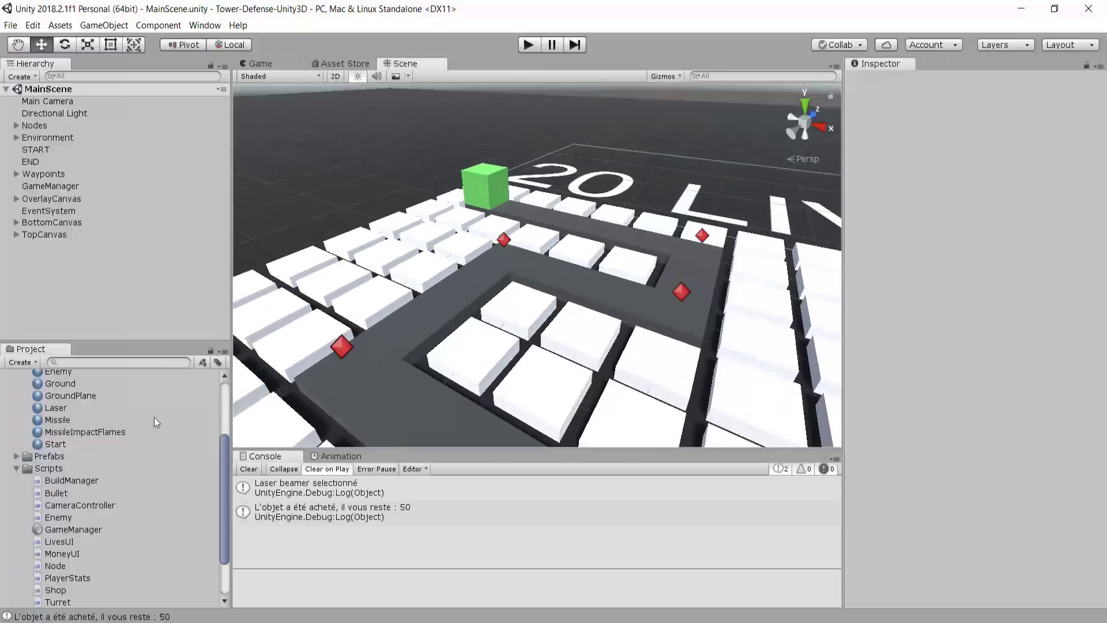
scroll(135, 472, up, 4)
click(16, 571)
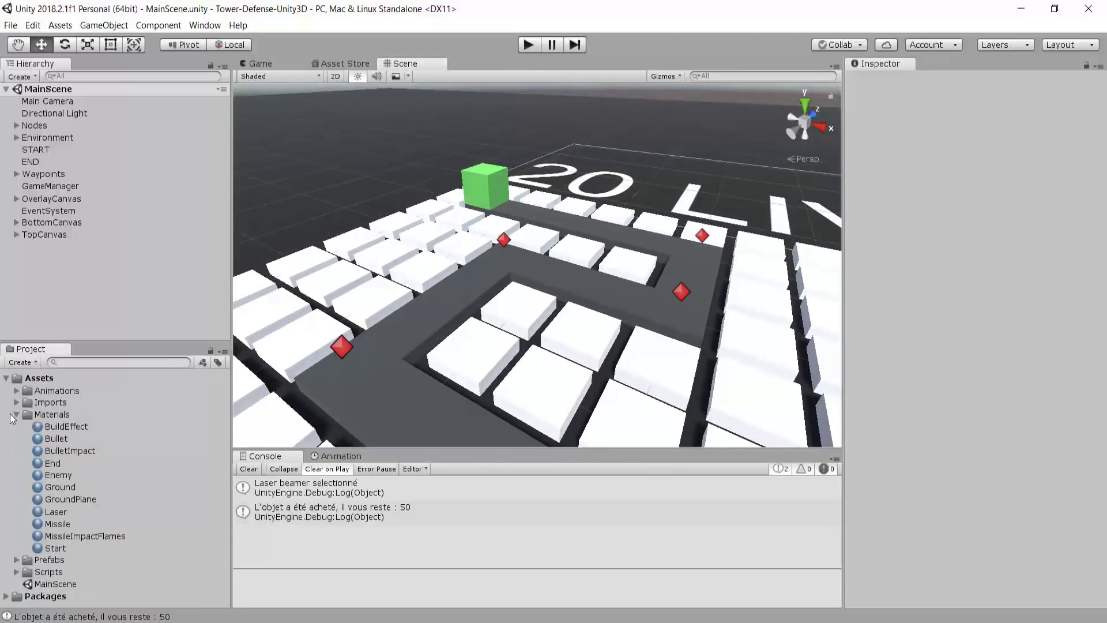
click(16, 414)
click(16, 426)
scroll(80, 438, down, 1)
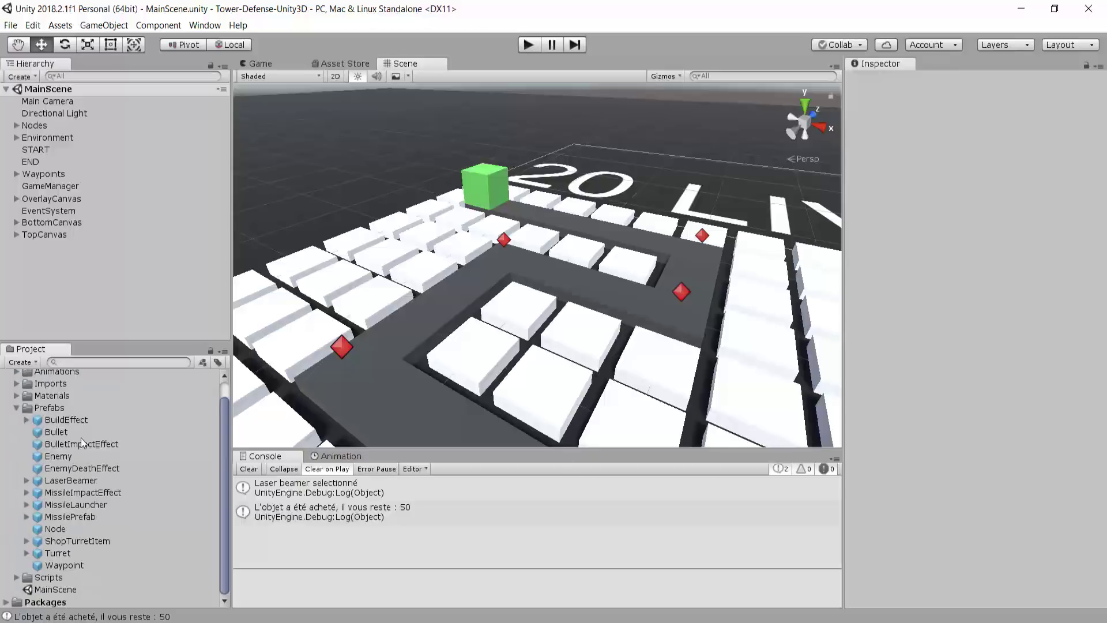
drag(72, 480, 74, 296)
key(f)
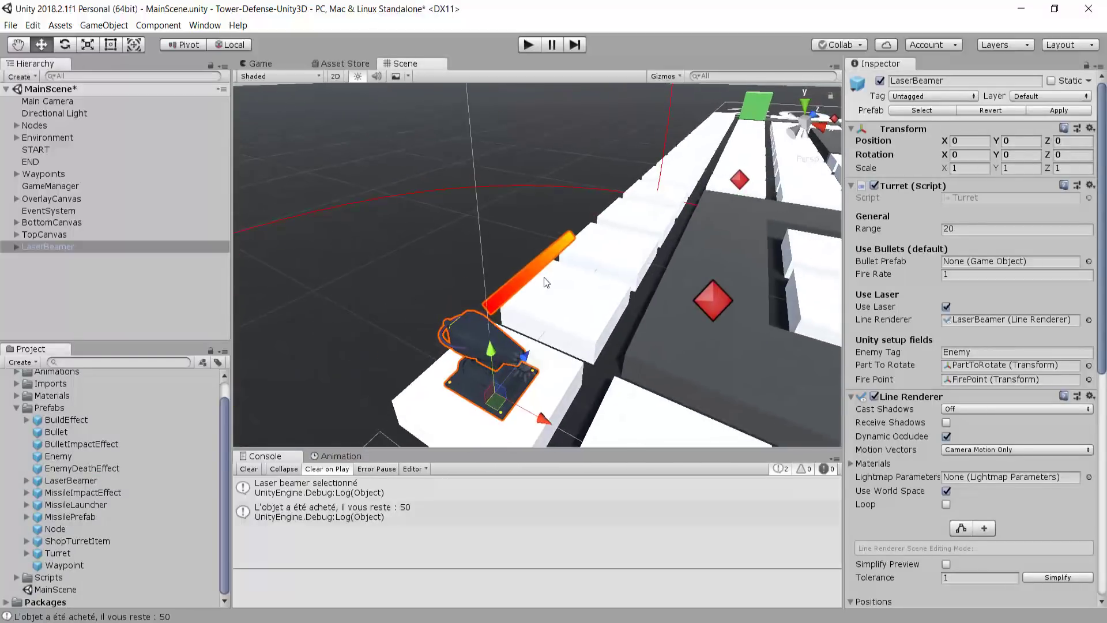
Examine the LaserBeamer turret and its laser line from several angles in the scene
scroll(455, 316, up, 10)
alt+drag(425, 292, 712, 282)
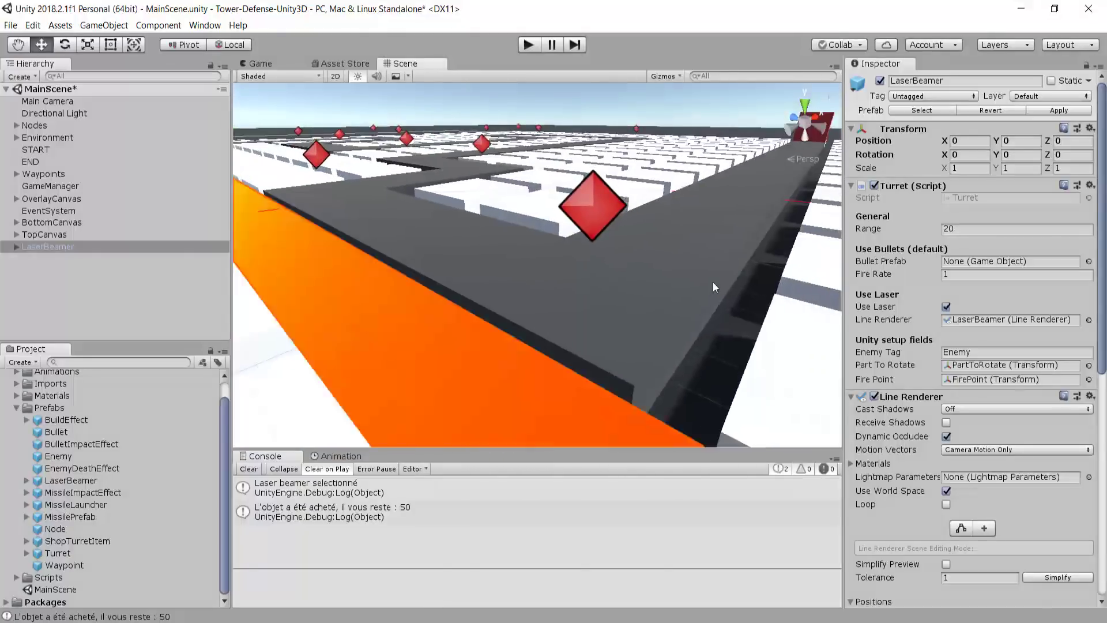
scroll(697, 290, down, 8)
middle_drag(565, 328, 570, 252)
middle_drag(678, 248, 437, 321)
scroll(494, 301, up, 1)
scroll(493, 301, down, 1)
middle_drag(494, 301, 737, 299)
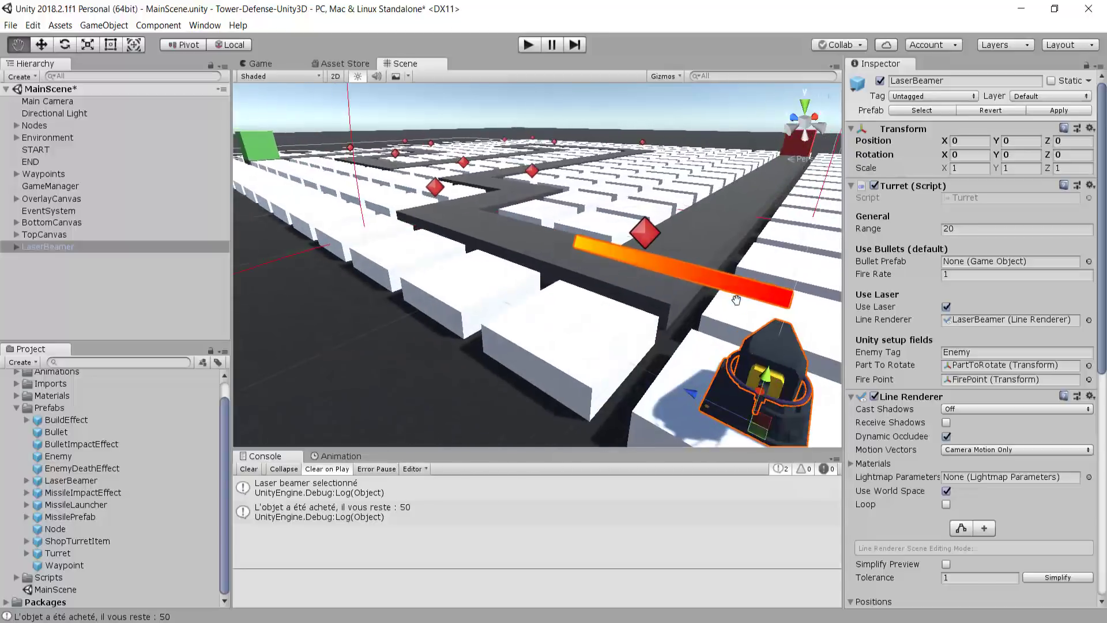
scroll(531, 282, up, 4)
right_drag(407, 321, 553, 329)
middle_drag(552, 329, 501, 252)
scroll(577, 288, down, 2)
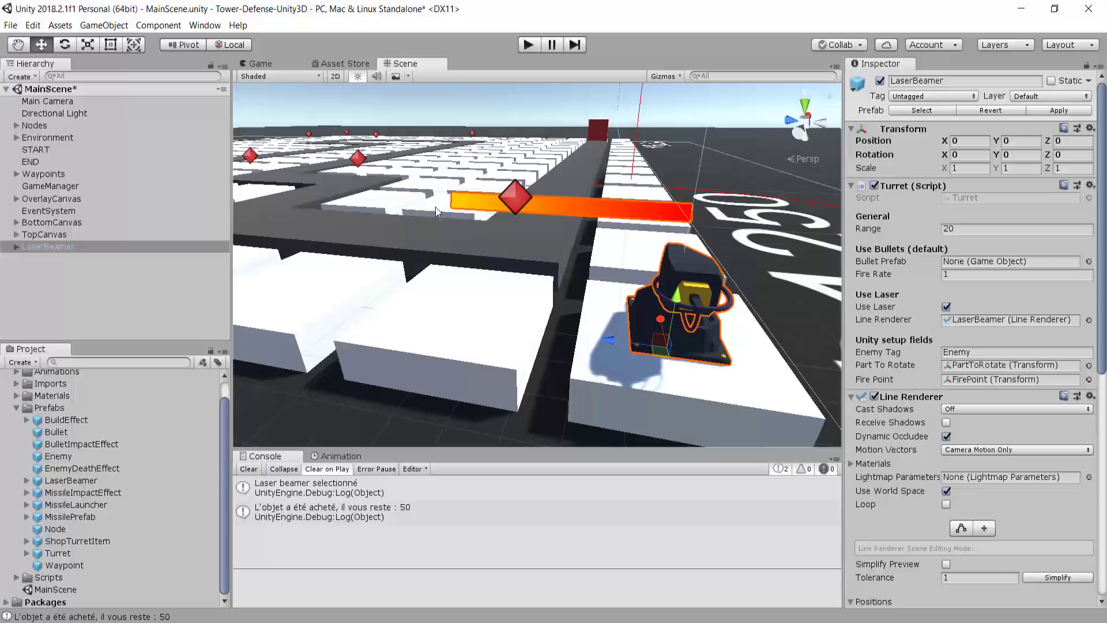
scroll(419, 330, up, 1)
scroll(418, 323, up, 5)
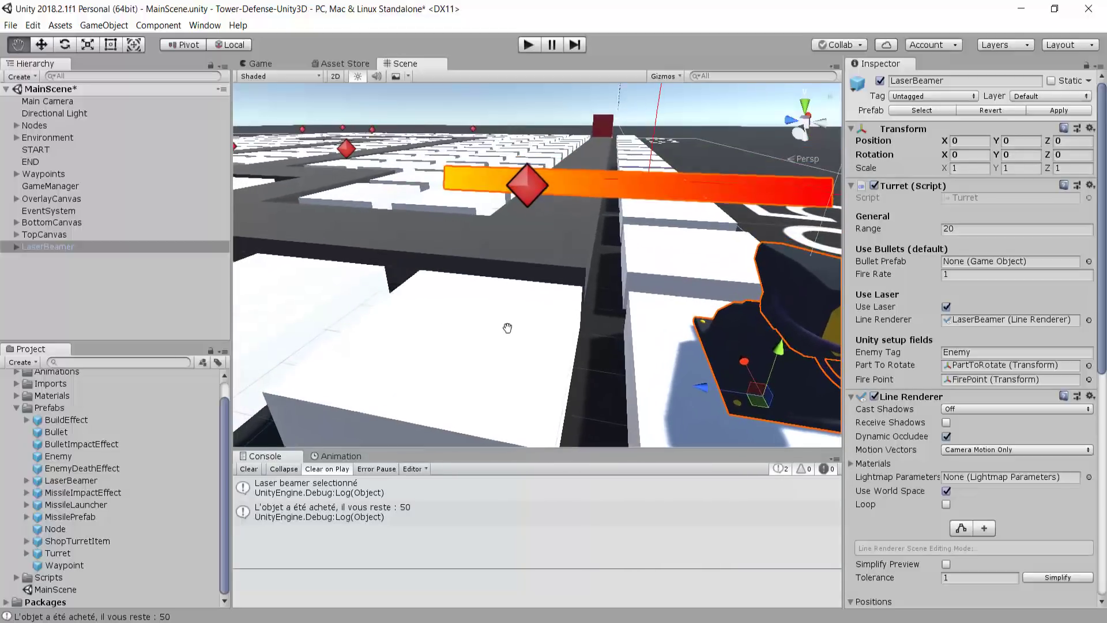
scroll(280, 323, up, 2)
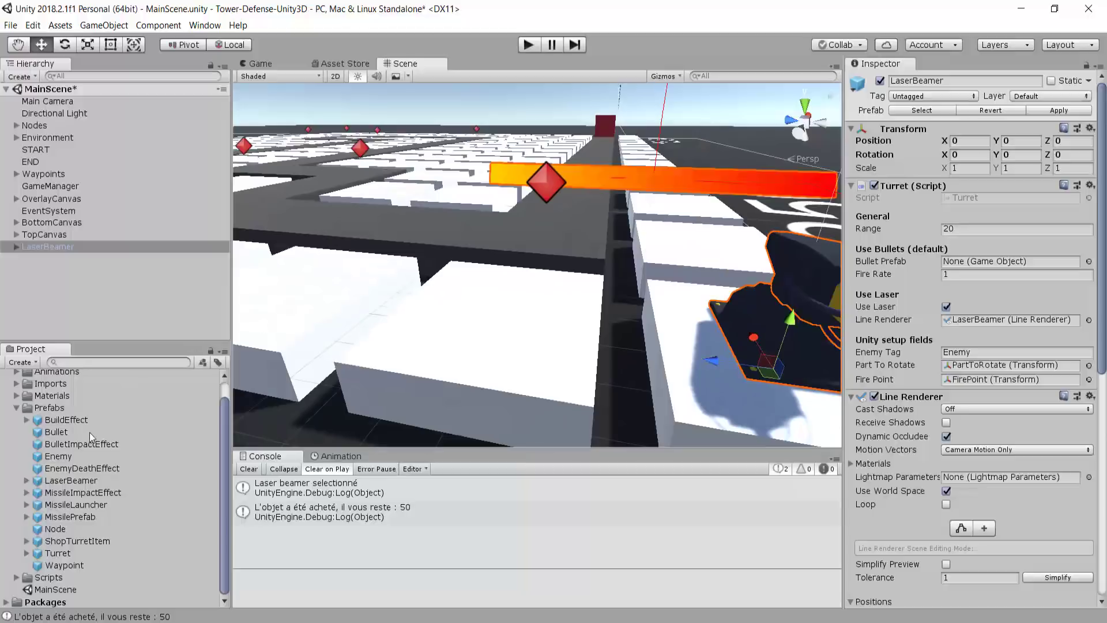
Add the BulletImpactEffect prefab to the scene as a base for the laser's impact effect
drag(85, 445, 96, 287)
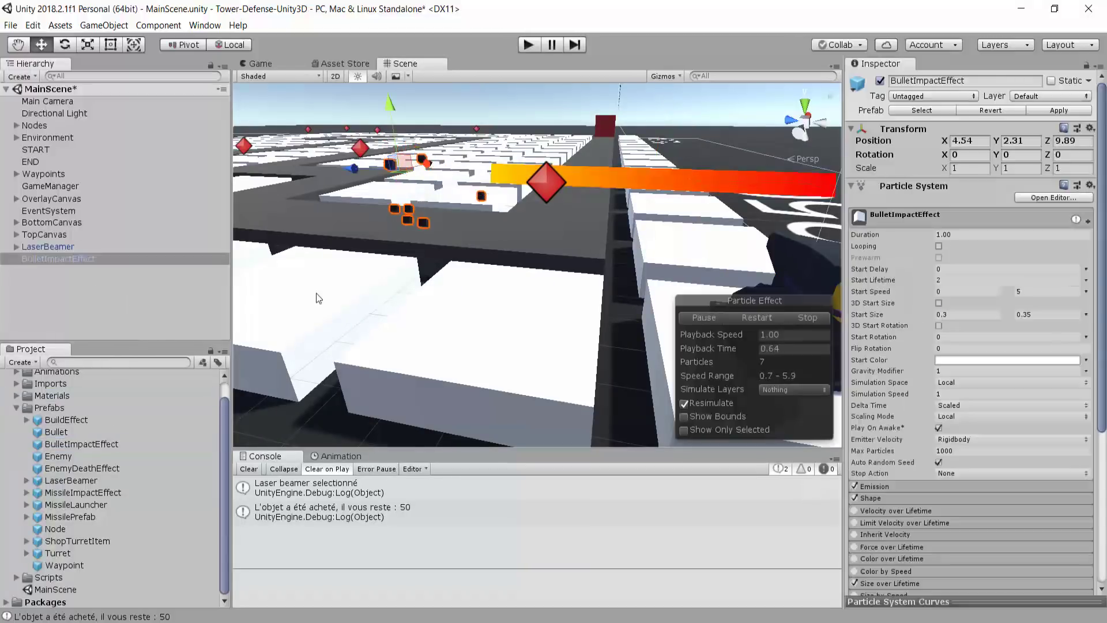
right_drag(407, 273, 464, 268)
middle_drag(468, 268, 606, 253)
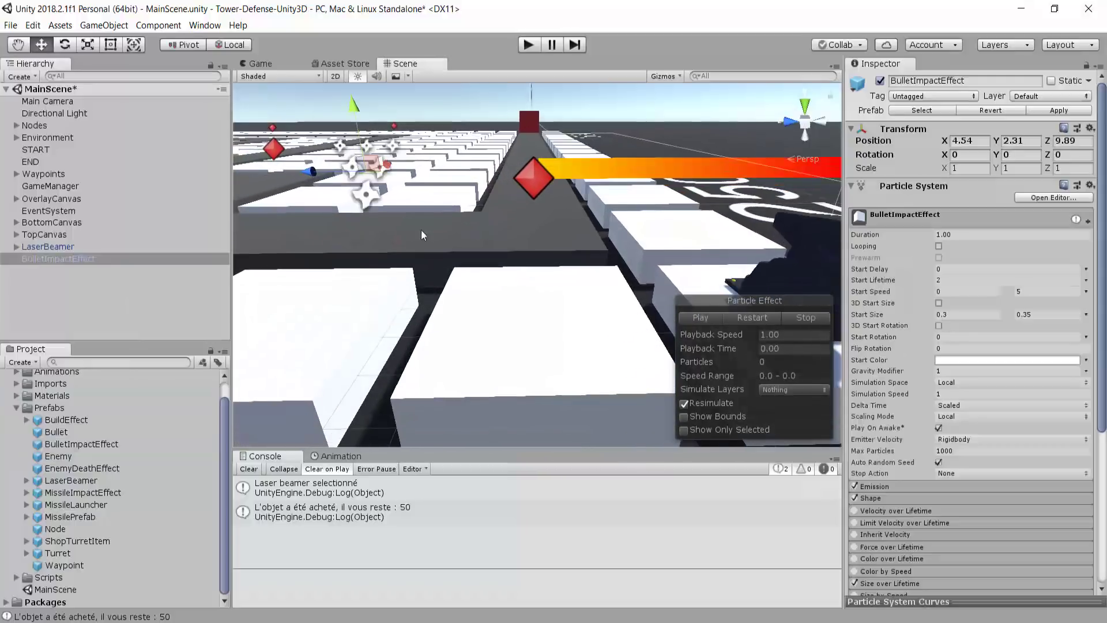
right_drag(421, 230, 392, 262)
middle_drag(537, 203, 543, 261)
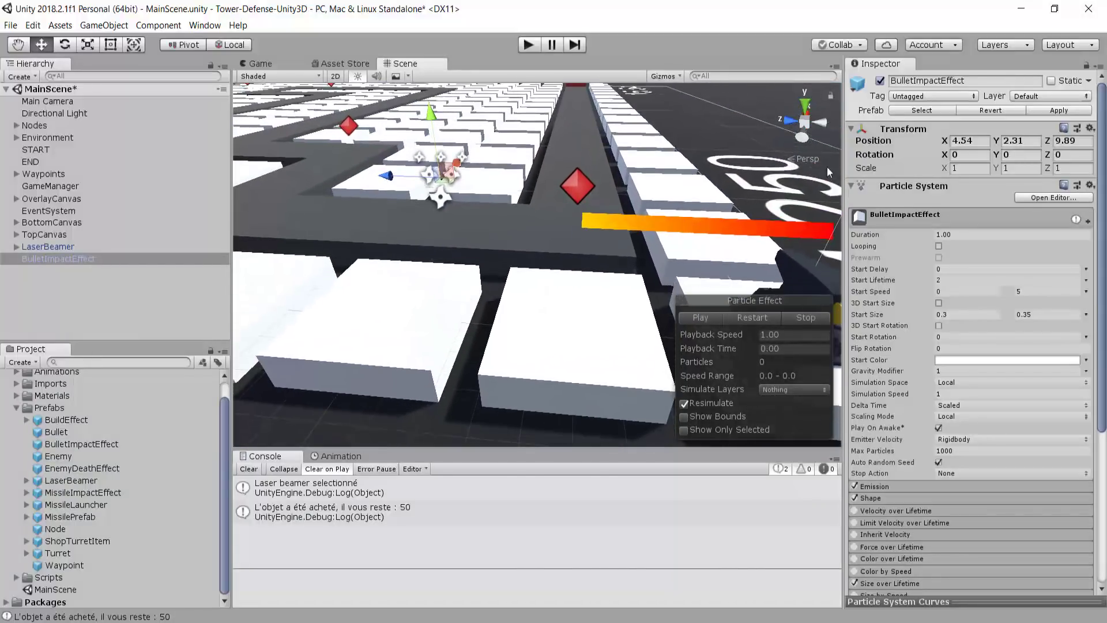
Rename the BulletImpactEffect instance to LaserImpactEffect and save it as a new prefab in the Prefabs folder
click(946, 81)
text(Laser)
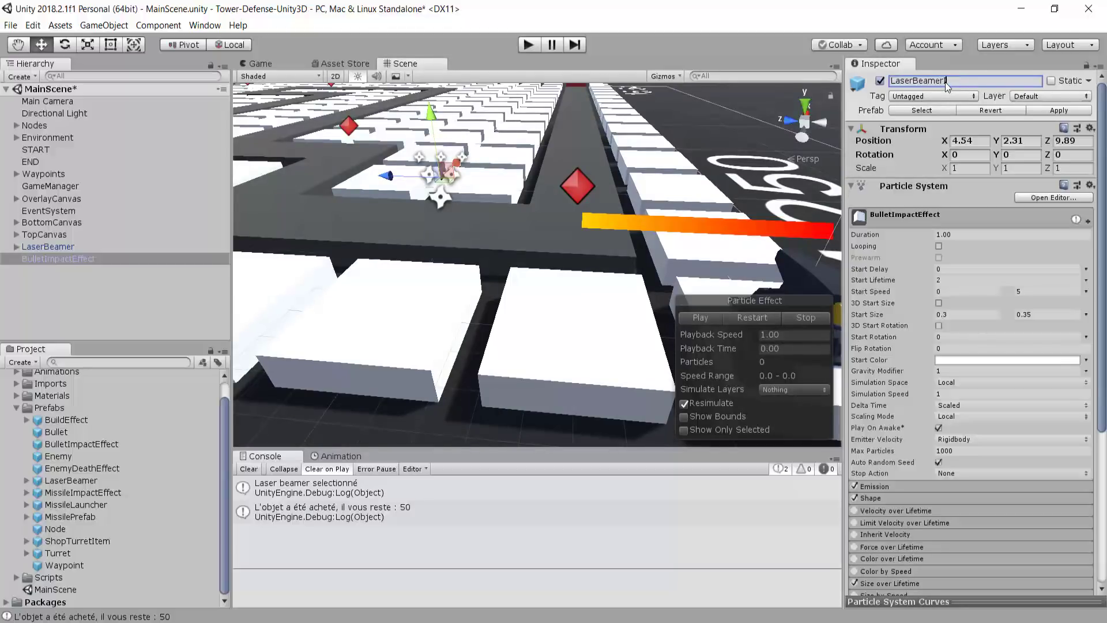
text(BeamerImpact)
key(Return)
text(Effect)
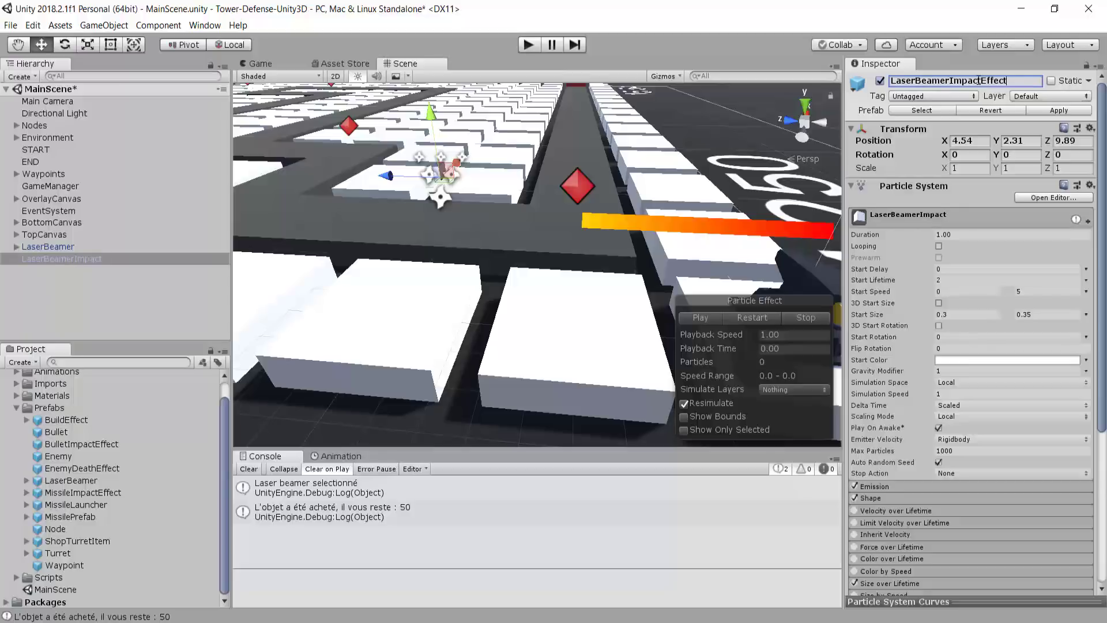
key(Return)
drag(944, 82, 918, 81)
key(BackSpace)
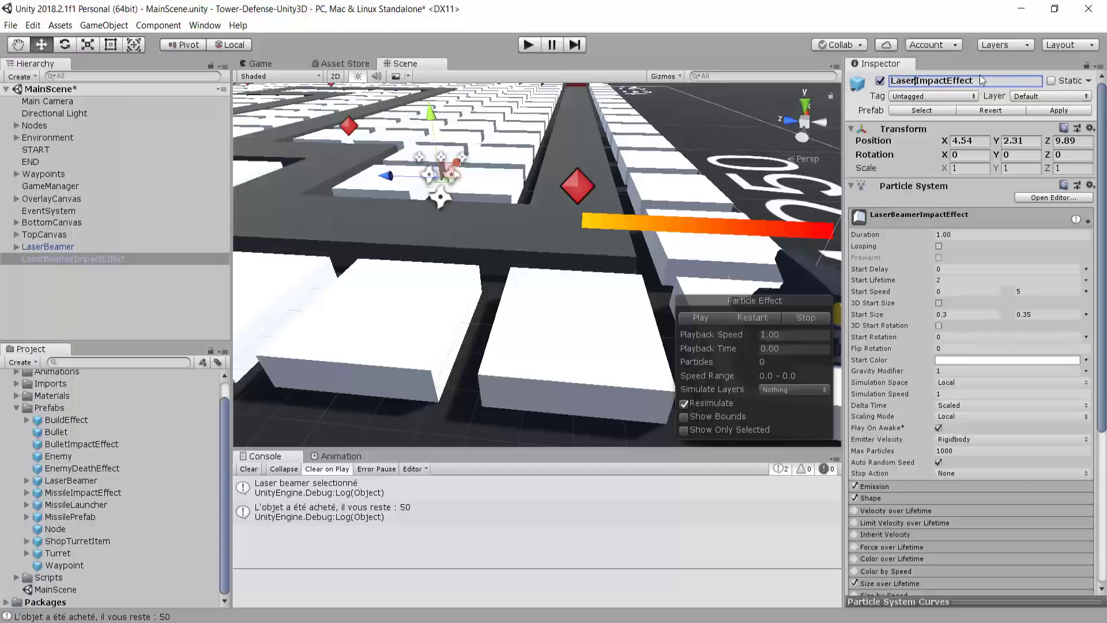
click(988, 81)
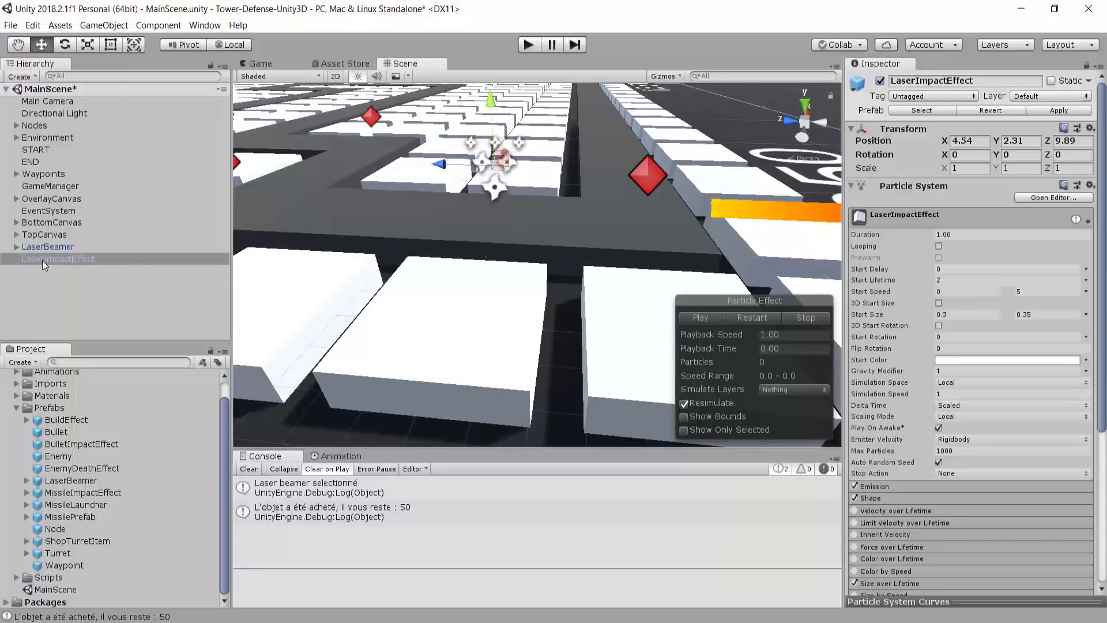
drag(43, 260, 56, 430)
Move LaserImpactEffect above the foreground white tile, to about X -0.39, Y 1.46, Z 9.91
click(490, 167)
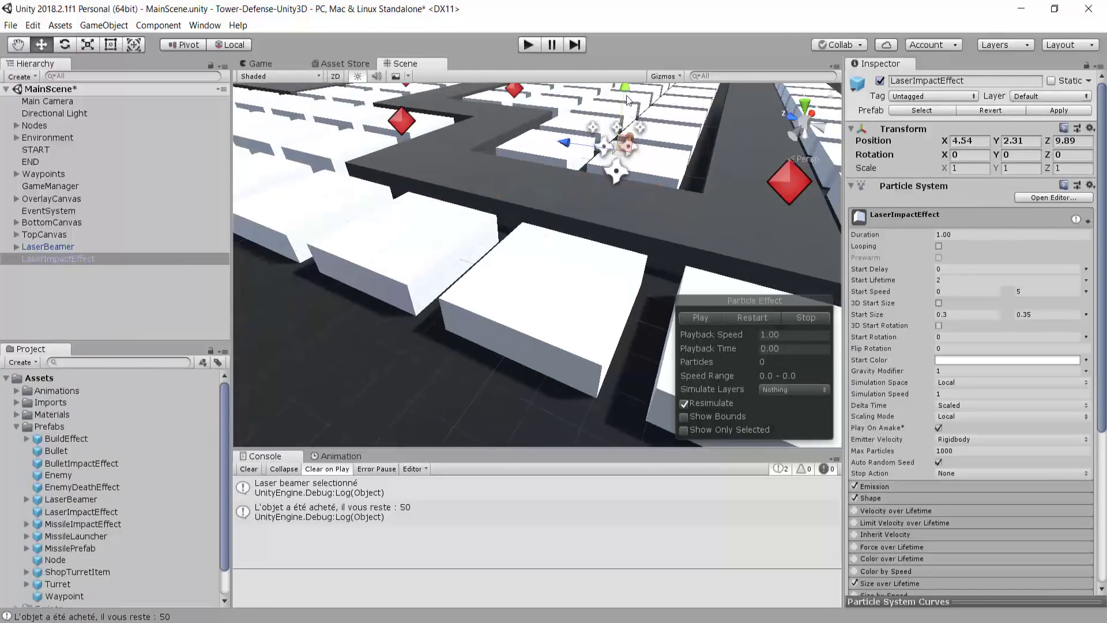
drag(616, 210, 567, 285)
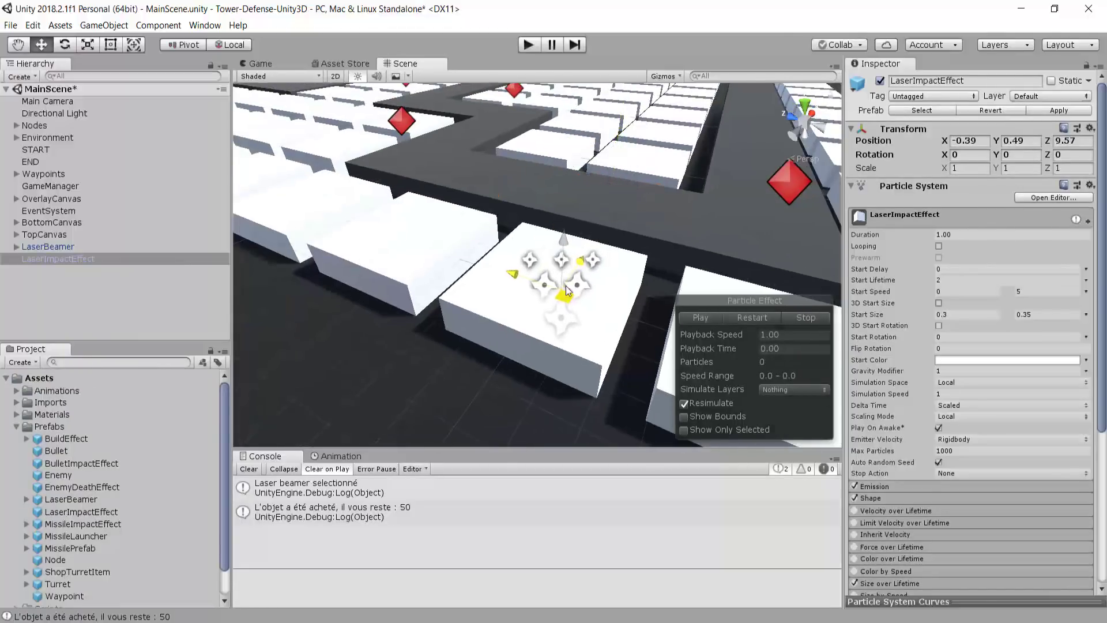
drag(563, 245, 565, 211)
drag(515, 241, 501, 239)
Enable Looping on the LaserImpactEffect particle system, restart its preview, and raise the object to about Y 2.08
scroll(403, 345, up, 10)
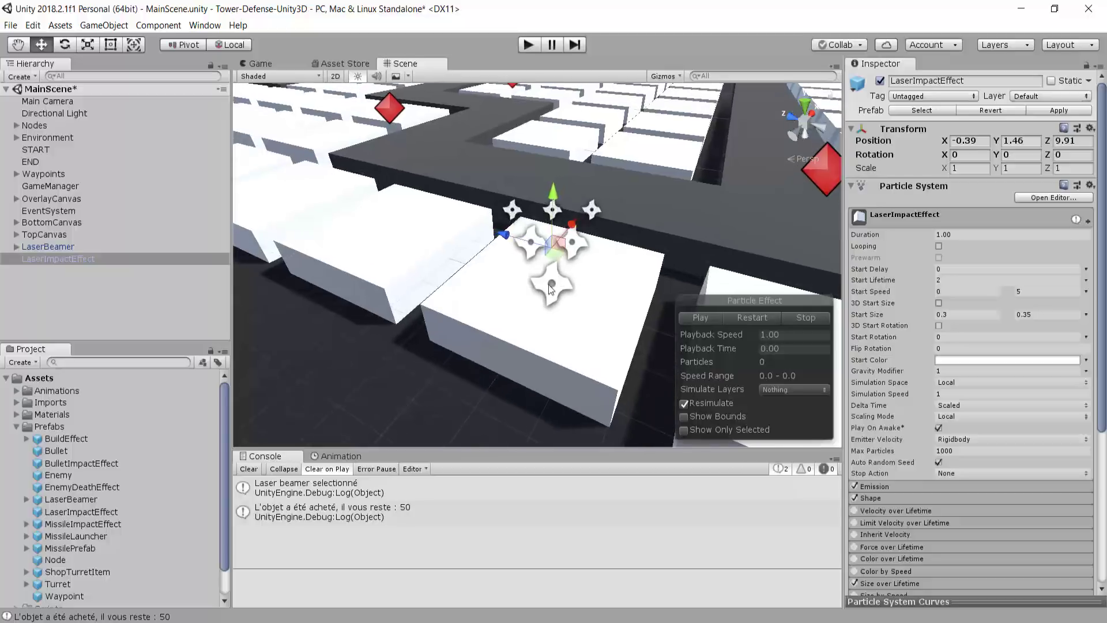
scroll(403, 344, up, 3)
alt+drag(403, 345, 524, 254)
scroll(483, 283, down, 8)
click(939, 246)
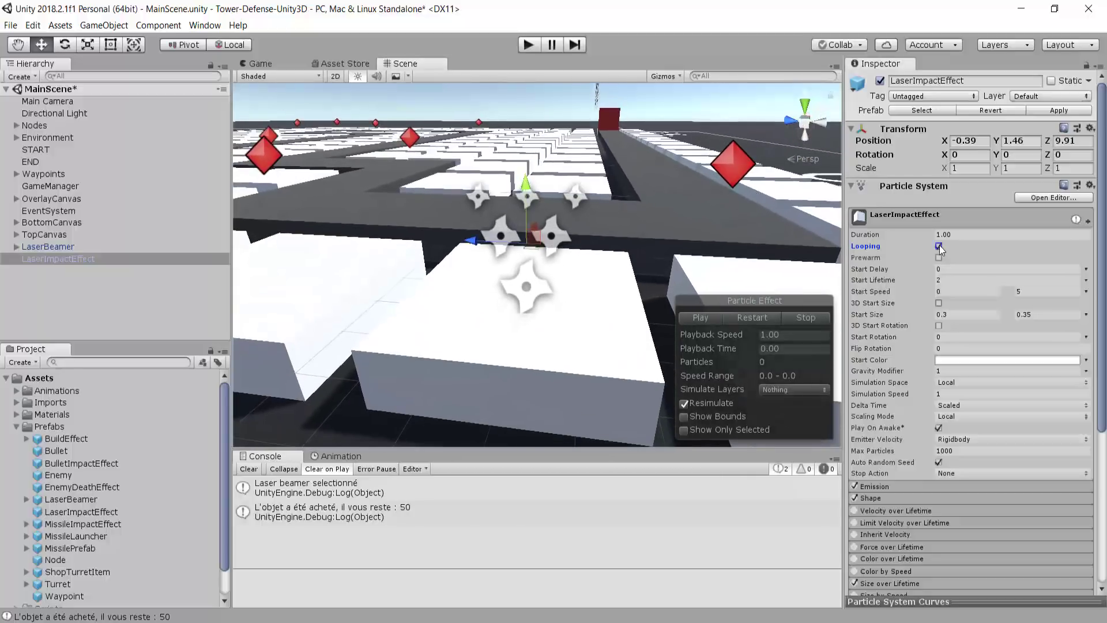
click(751, 317)
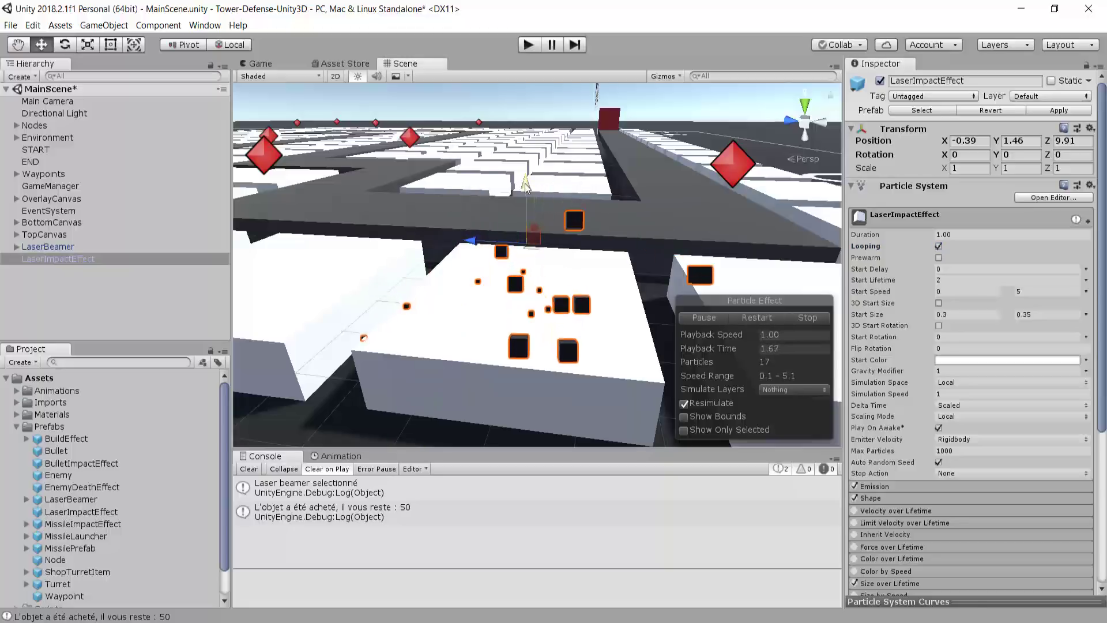
drag(525, 188, 525, 143)
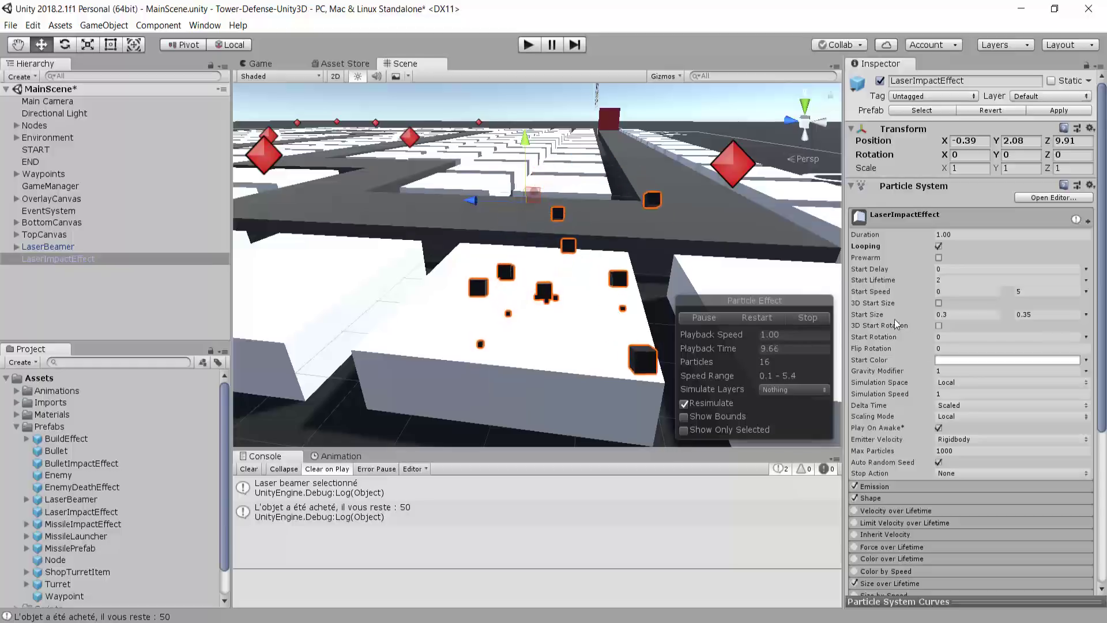
In the Emission settings of LaserImpactEffect, remove the existing burst and set Rate over Time to 10
scroll(908, 304, down, 5)
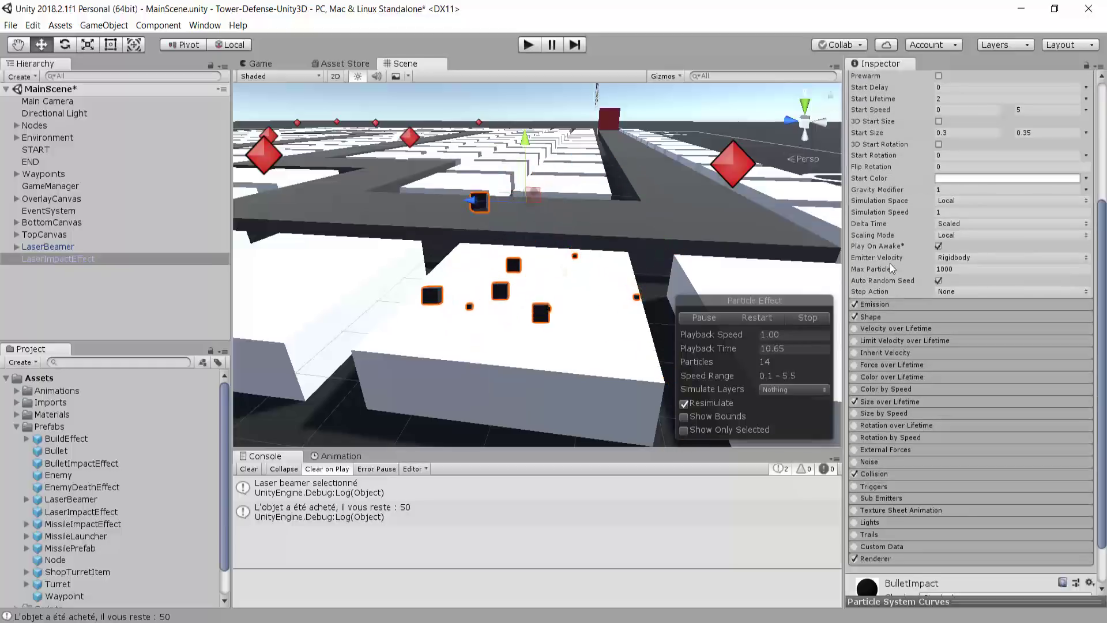
click(880, 304)
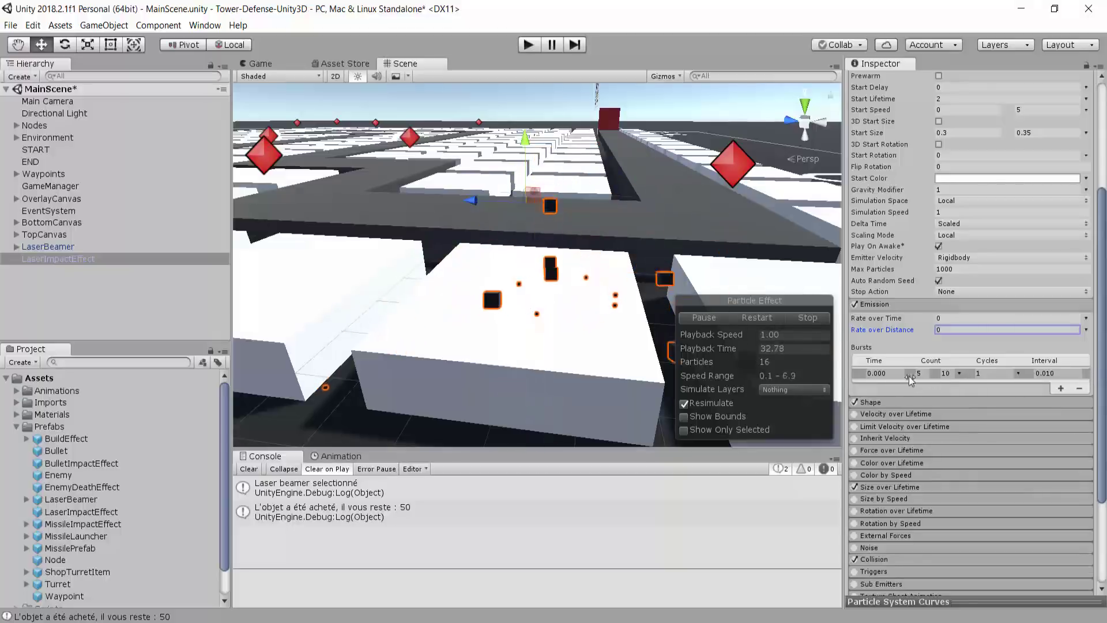
click(858, 375)
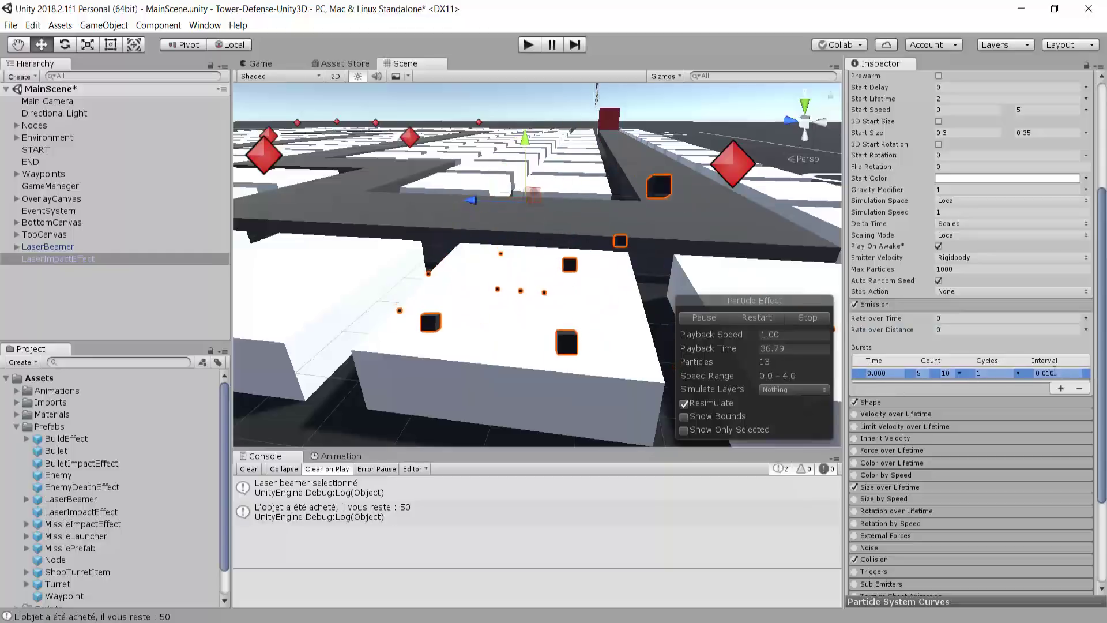
click(1078, 388)
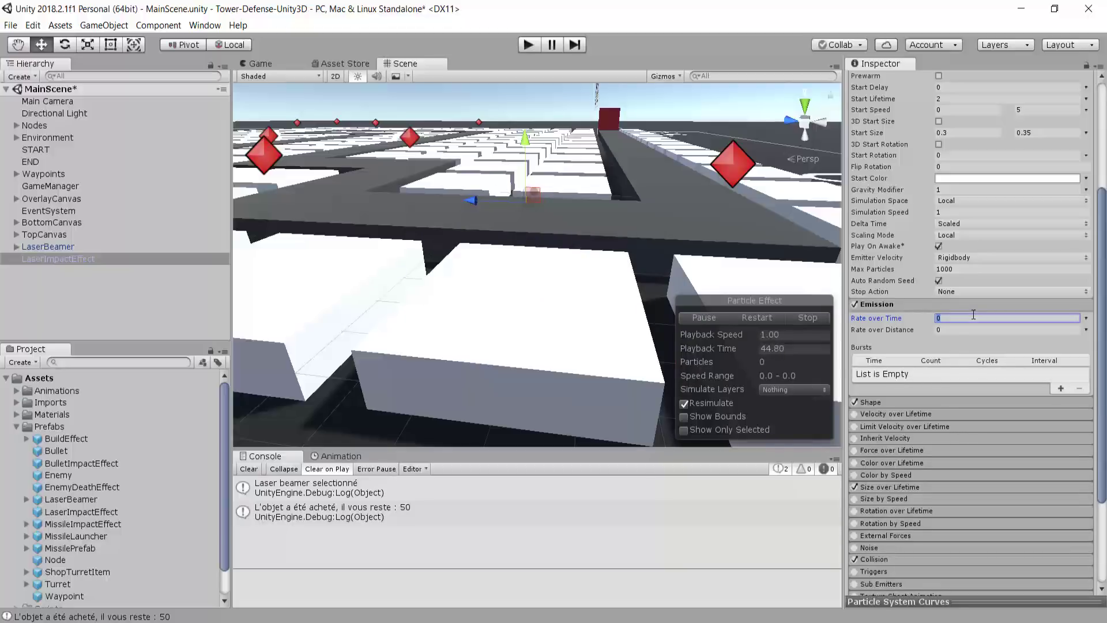
text(10)
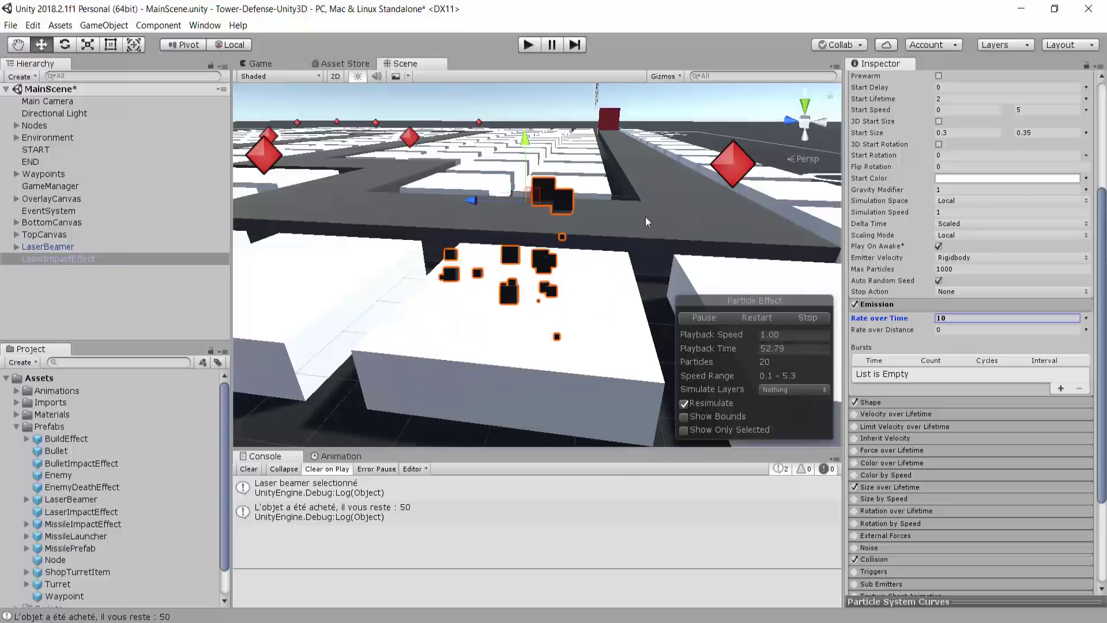
middle_drag(645, 217, 479, 313)
right_drag(479, 314, 450, 326)
middle_drag(512, 295, 531, 250)
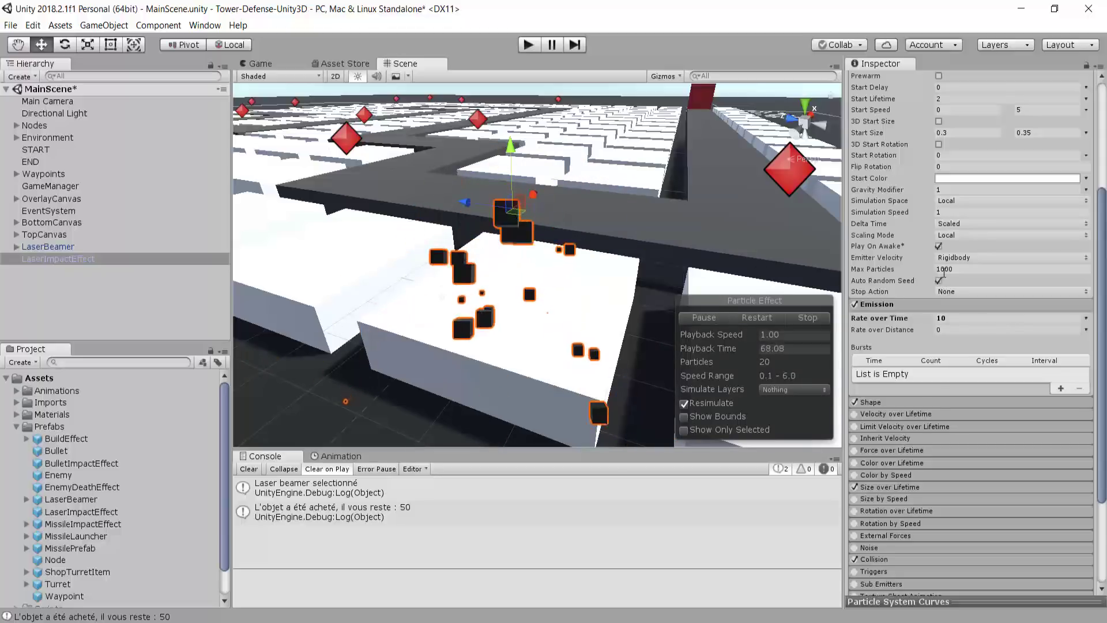
Change the emission Shape of the LaserImpactEffect particle system to Cone
scroll(934, 291, down, 3)
click(898, 357)
scroll(1004, 306, down, 5)
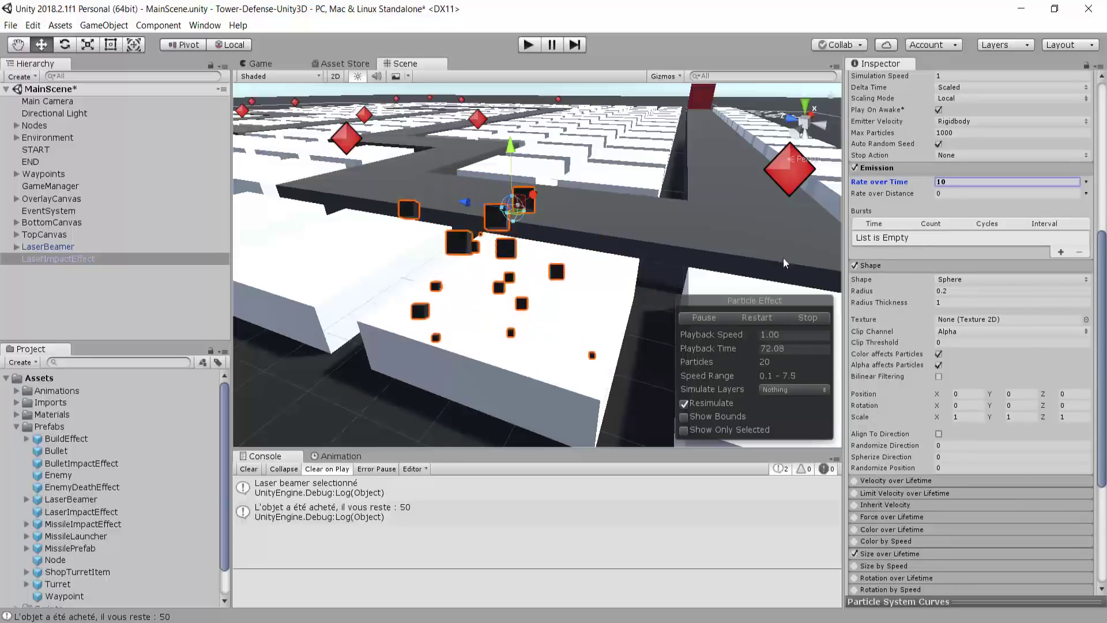
click(974, 279)
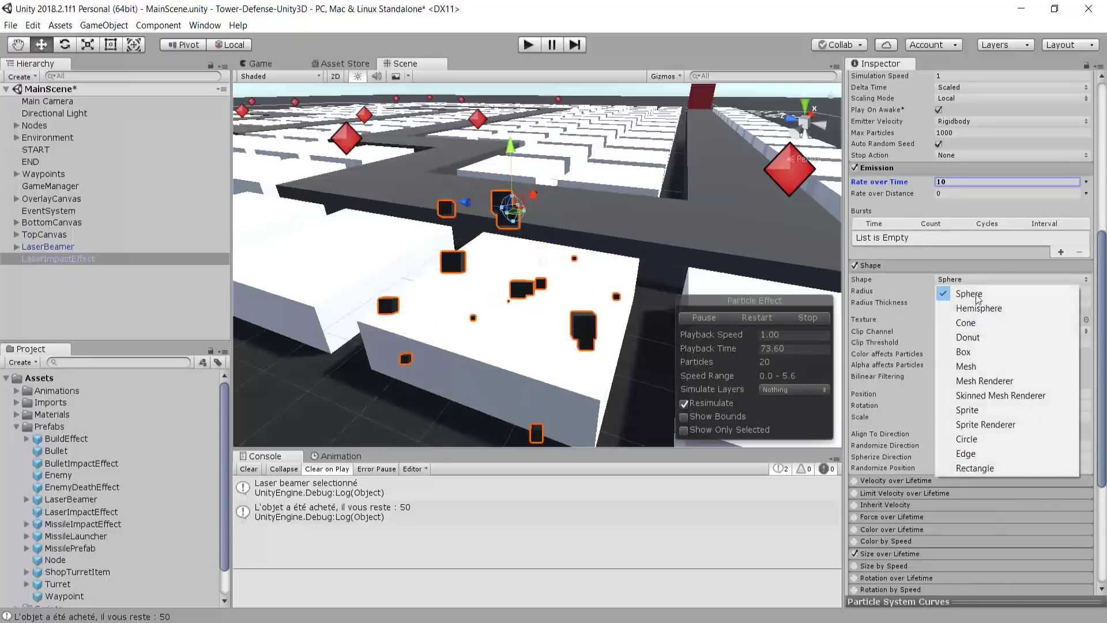
click(974, 324)
Examine the direction and spread of the cone-shaped particle emission in the scene and look through the remaining particle modules
middle_drag(570, 242, 785, 235)
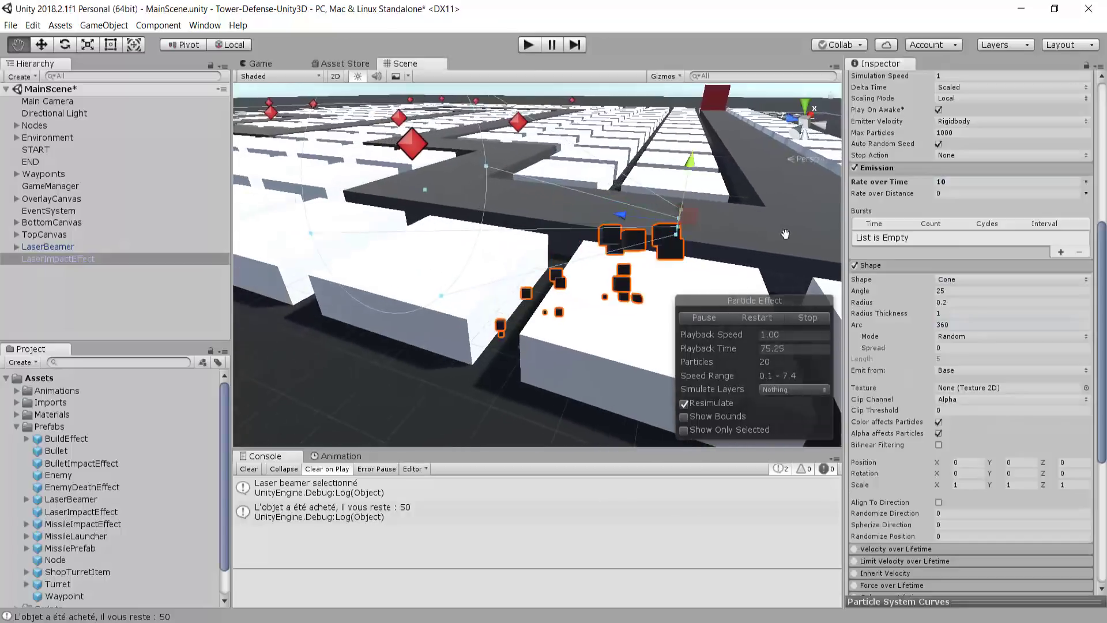
scroll(620, 187, up, 3)
scroll(621, 189, up, 3)
right_drag(677, 191, 697, 177)
scroll(697, 180, down, 3)
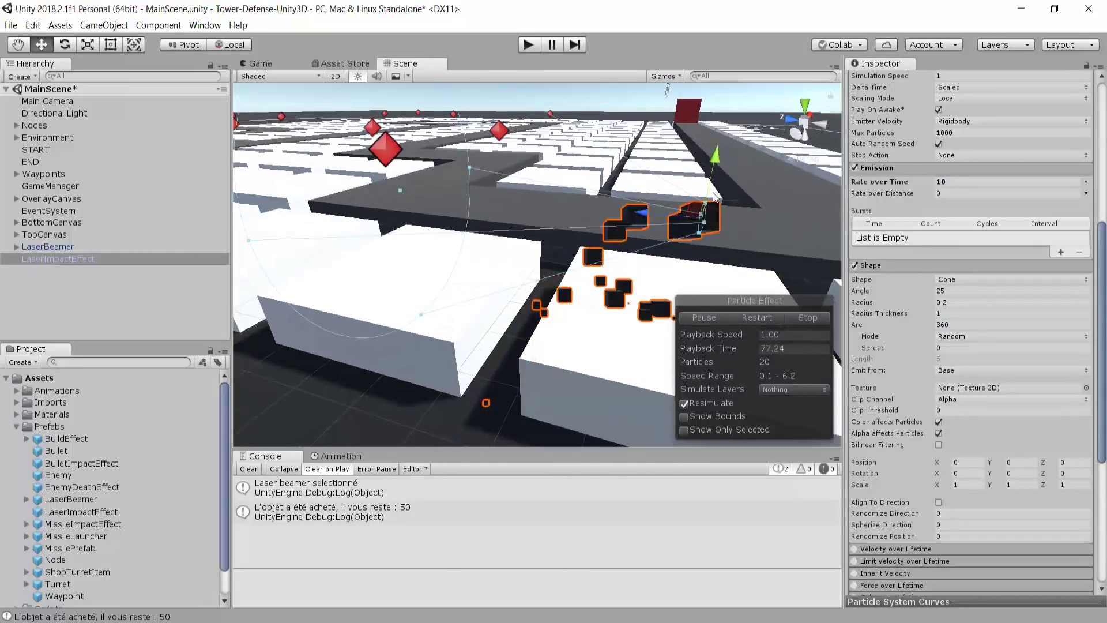
middle_drag(695, 194, 672, 185)
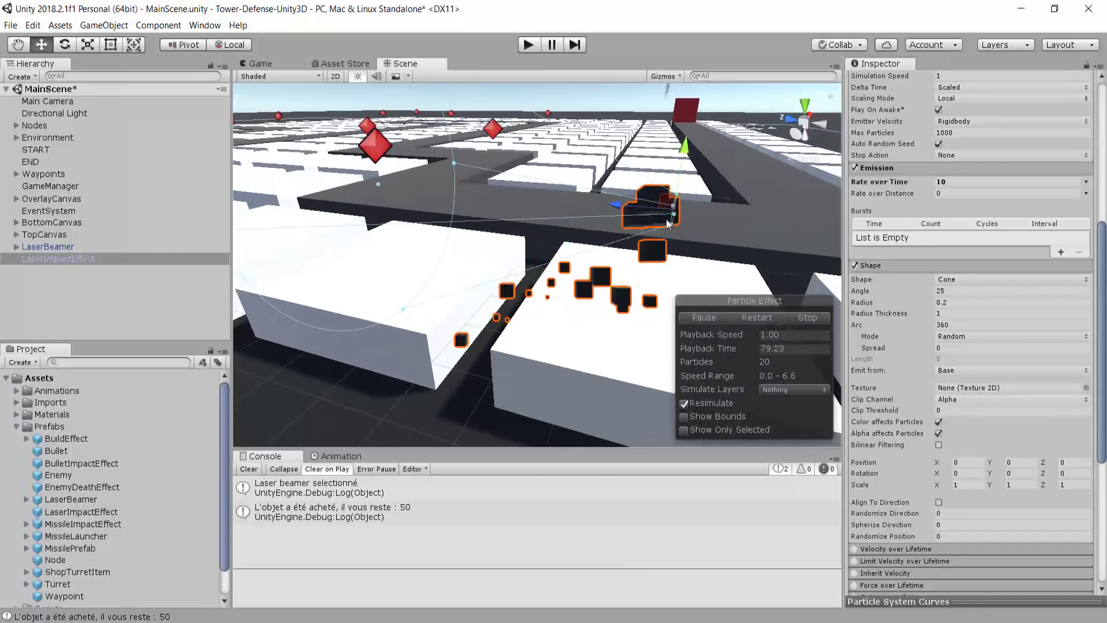
middle_drag(712, 217, 647, 175)
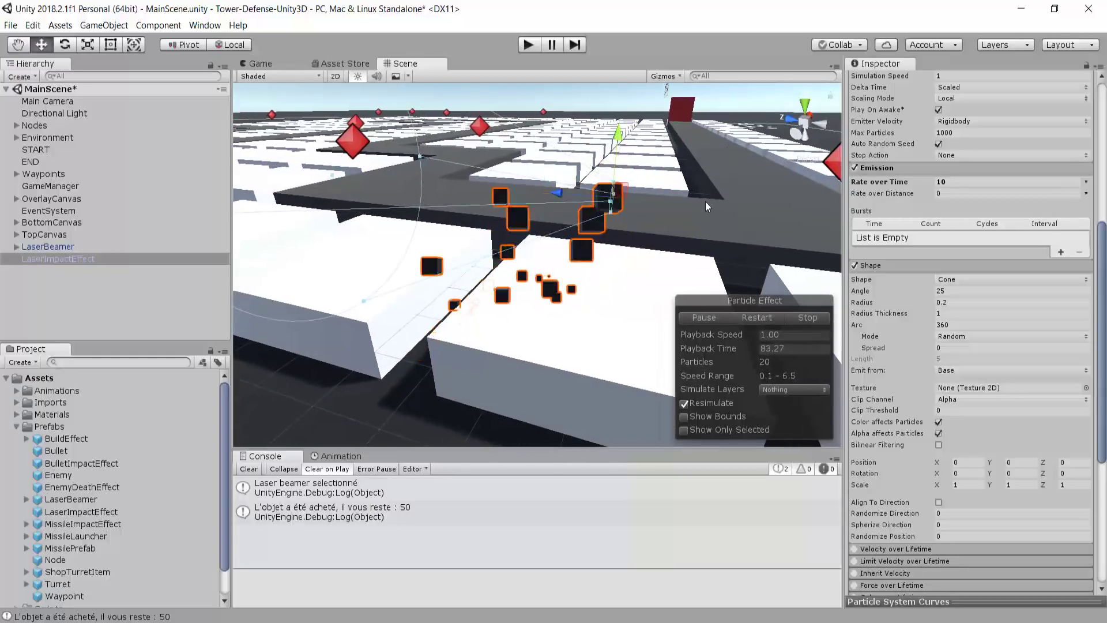
middle_drag(670, 181, 672, 281)
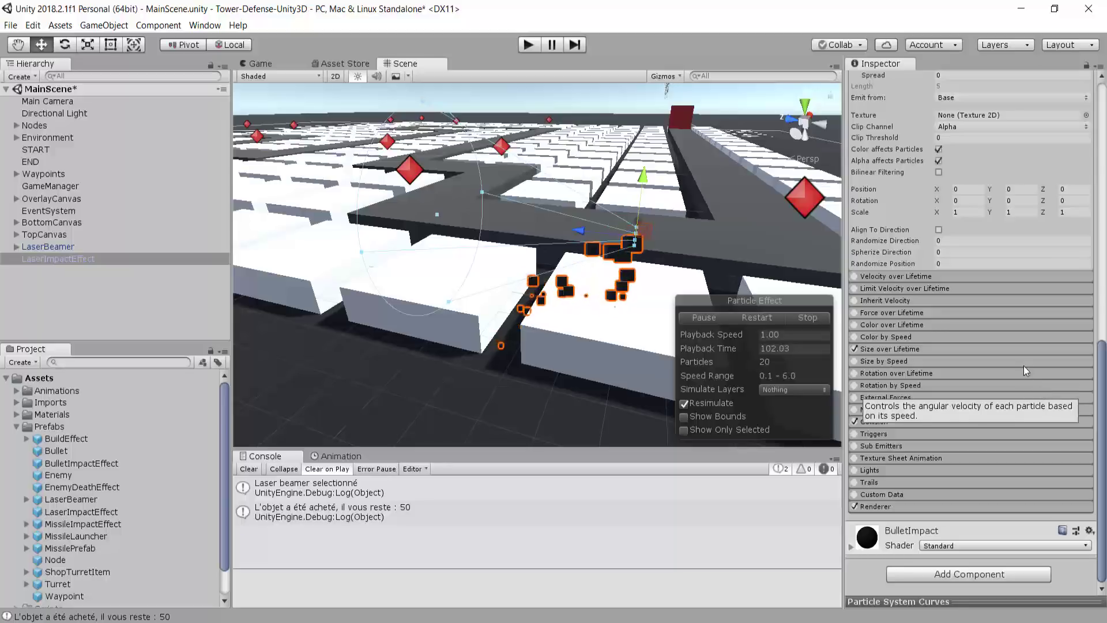
scroll(1019, 367, down, 2)
middle_drag(579, 277, 557, 253)
scroll(471, 285, up, 4)
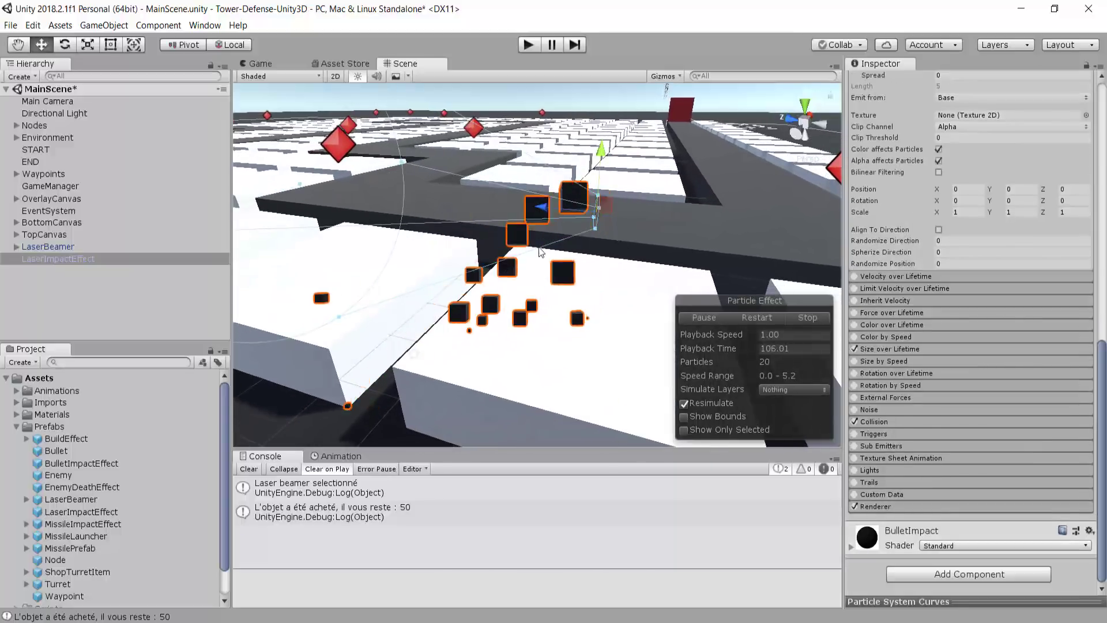
scroll(514, 259, down, 3)
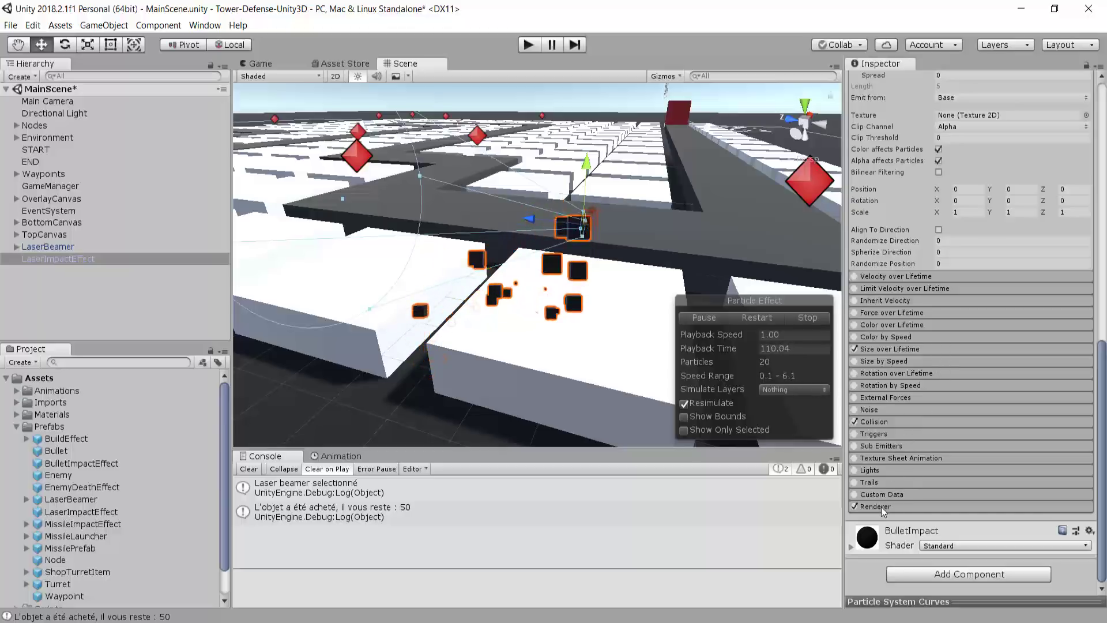
Expand the particle system's Renderer settings and create a new material named LaserImpactEffect in the Materials folder
click(896, 506)
scroll(968, 420, down, 5)
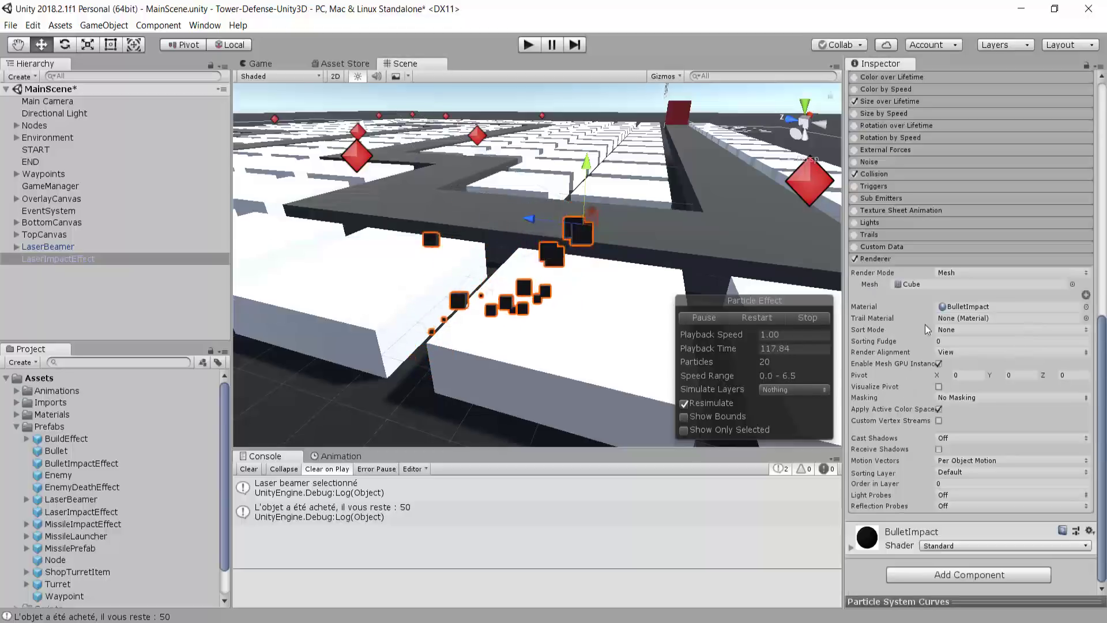
right_click(50, 414)
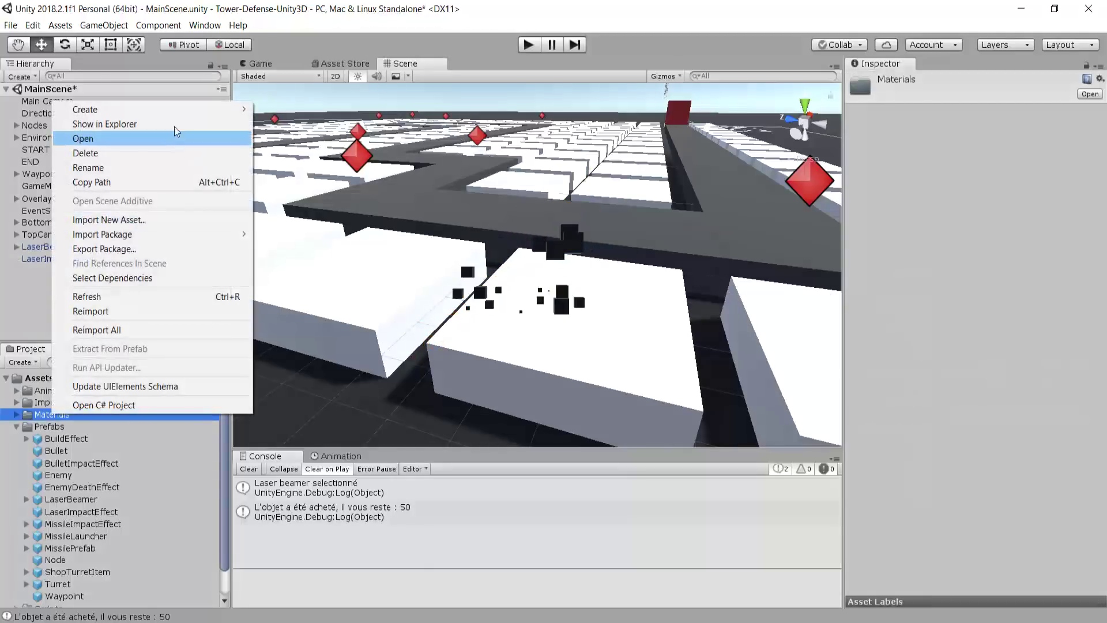
mouse_move(251, 104)
click(334, 266)
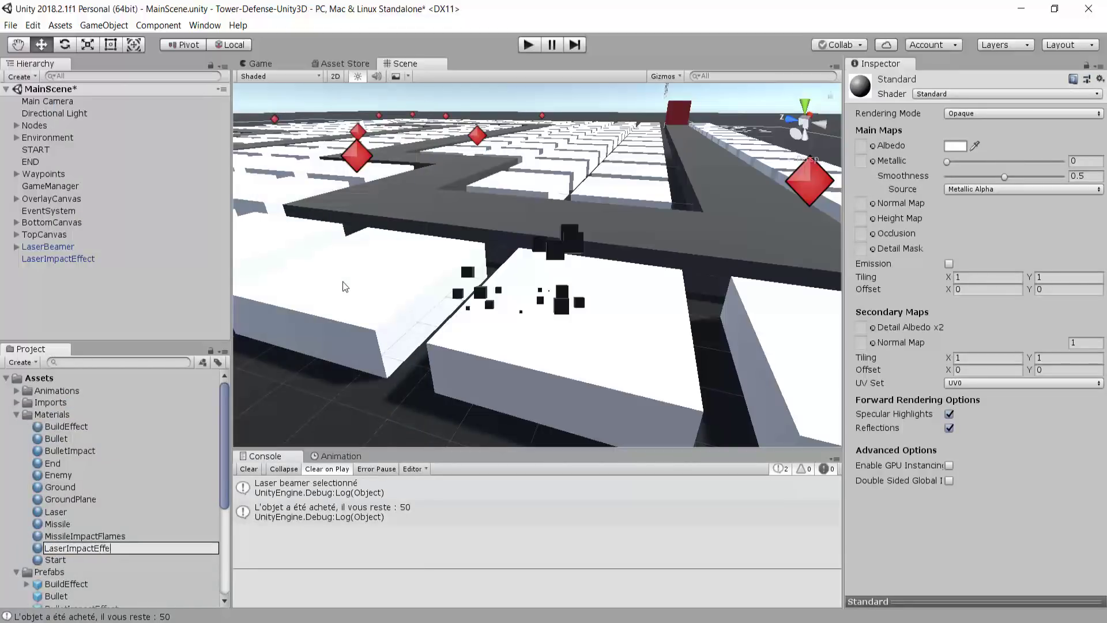
key(Return)
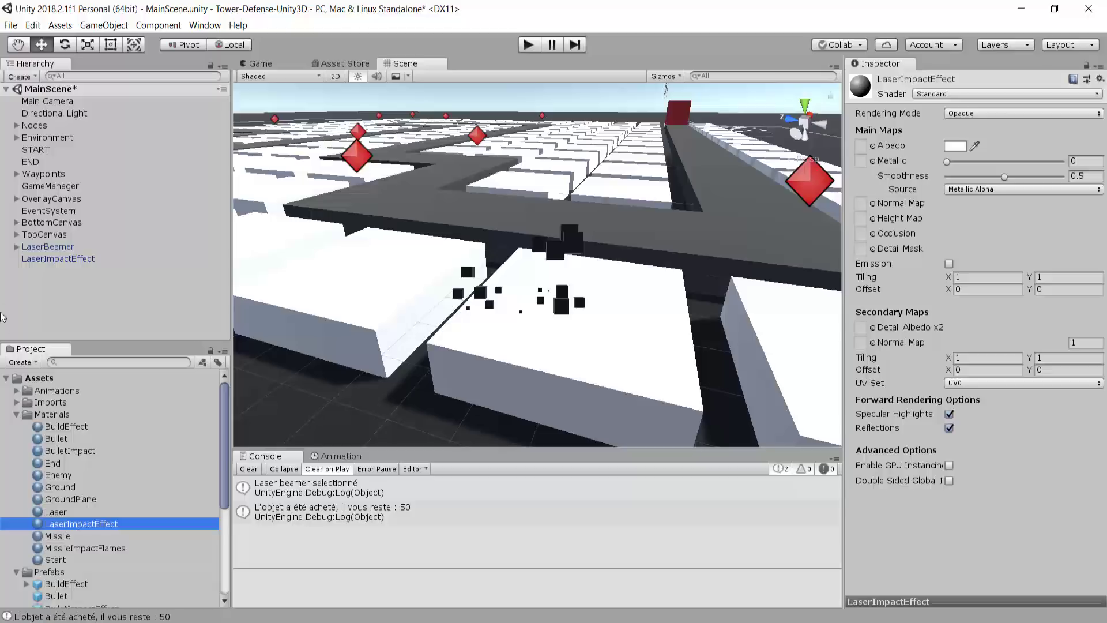
Assign the LaserImpactEffect material to the Renderer of the LaserImpactEffect particle system
click(68, 258)
scroll(924, 318, down, 10)
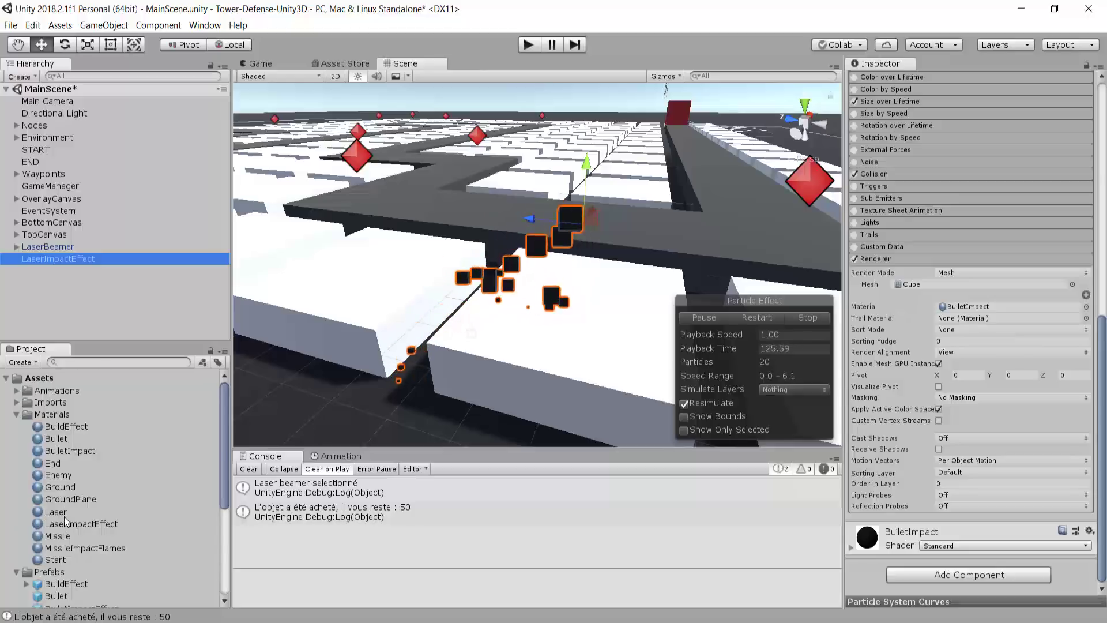
drag(65, 520, 973, 307)
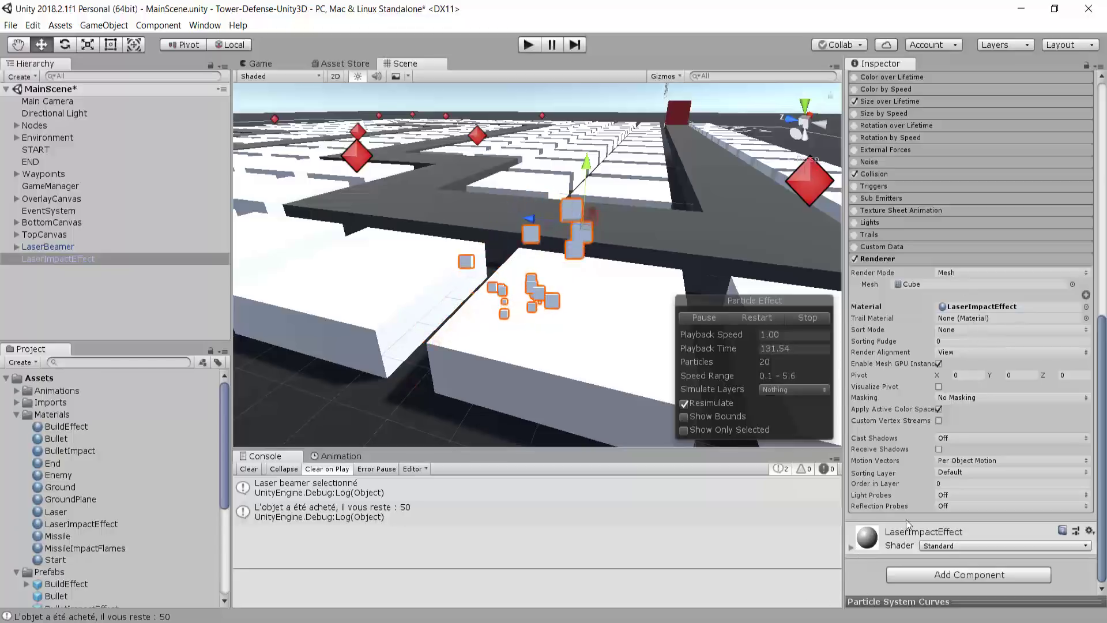
Set the LaserImpactEffect material's Albedo to the yellow-orange sampled from the tip of the laser beam in the scene
click(851, 546)
scroll(940, 486, down, 3)
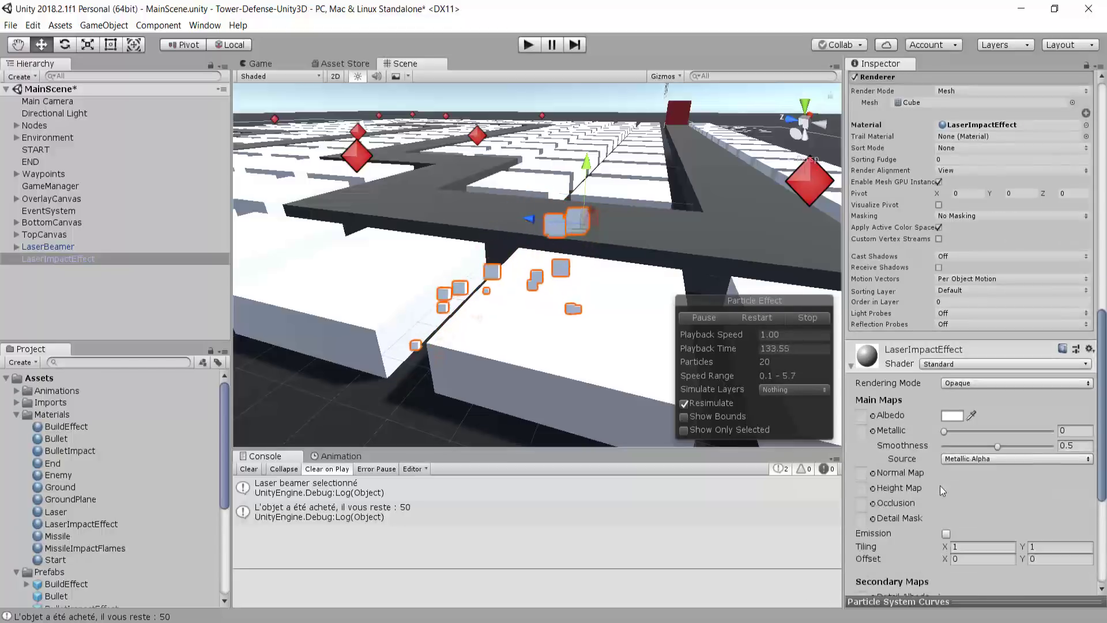
scroll(949, 476, down, 3)
scroll(960, 462, down, 1)
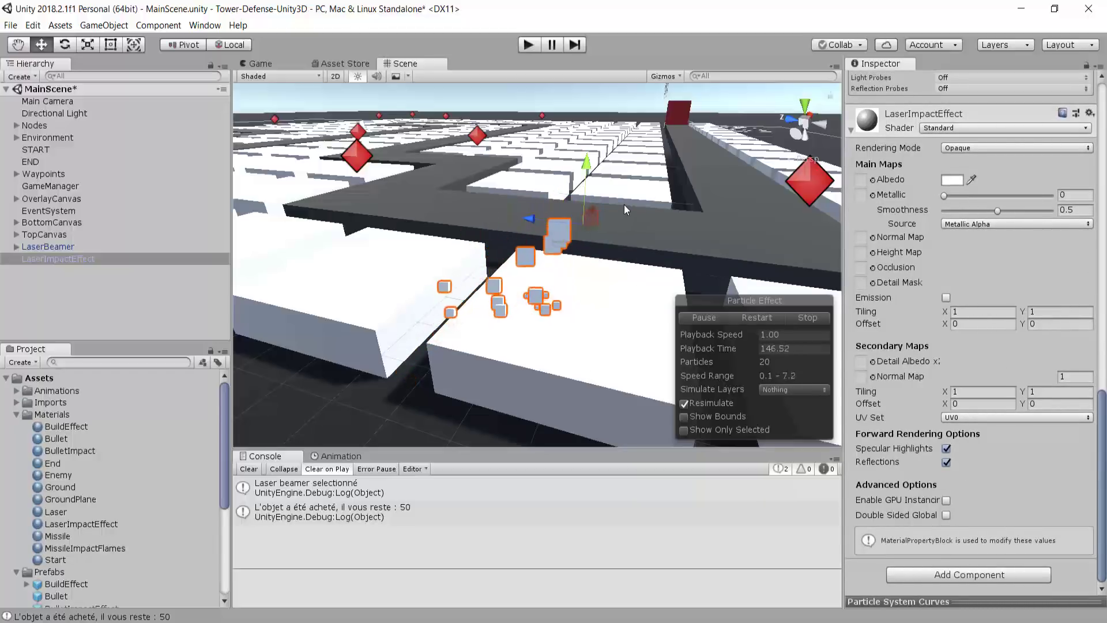
mouse_move(624, 204)
right_down()
mouse_move(666, 203)
mouse_move(608, 210)
right_up()
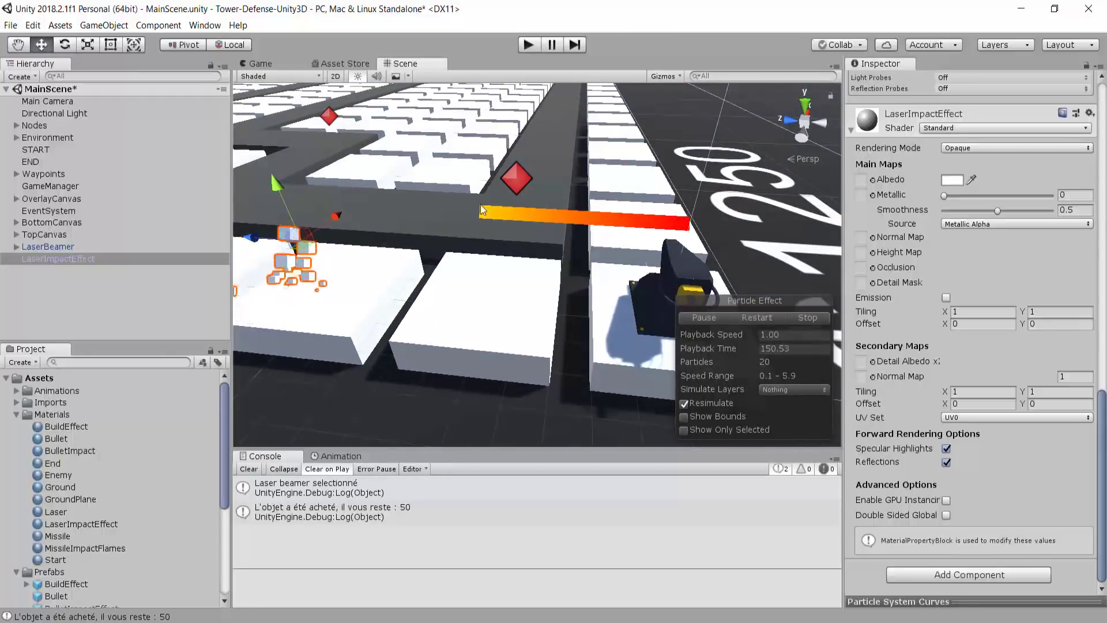
middle_drag(493, 200, 611, 187)
scroll(538, 271, down, 4)
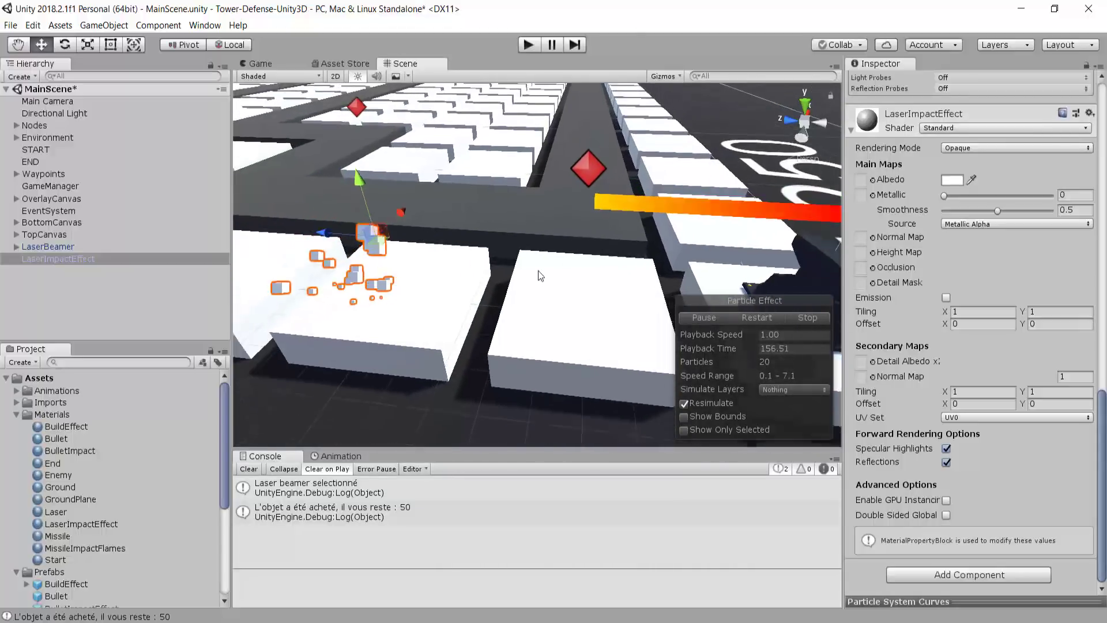
click(72, 261)
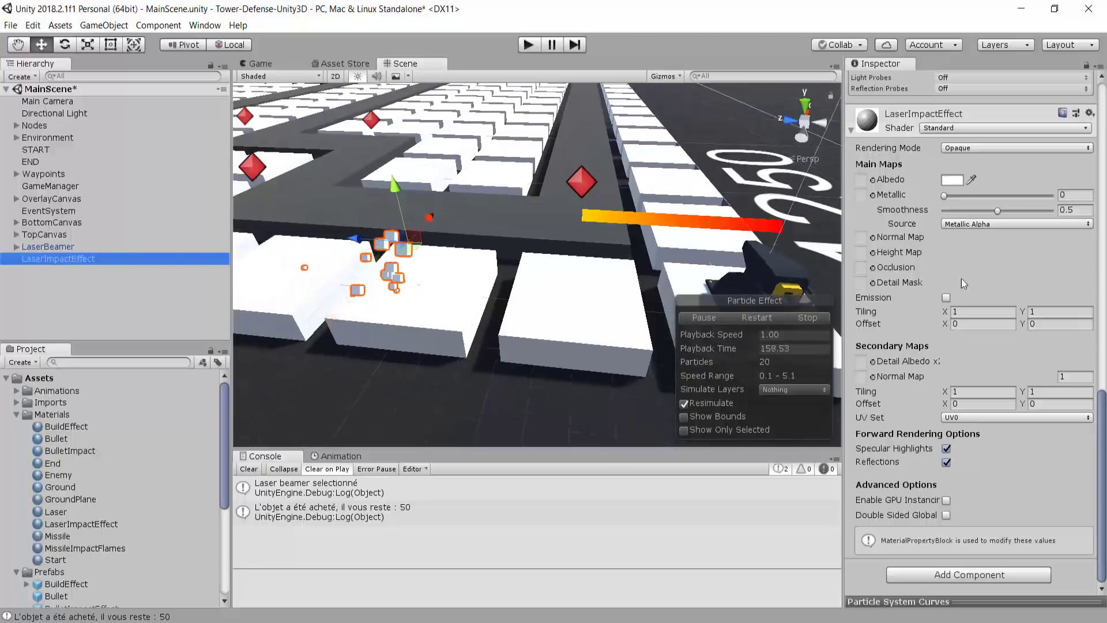
click(971, 180)
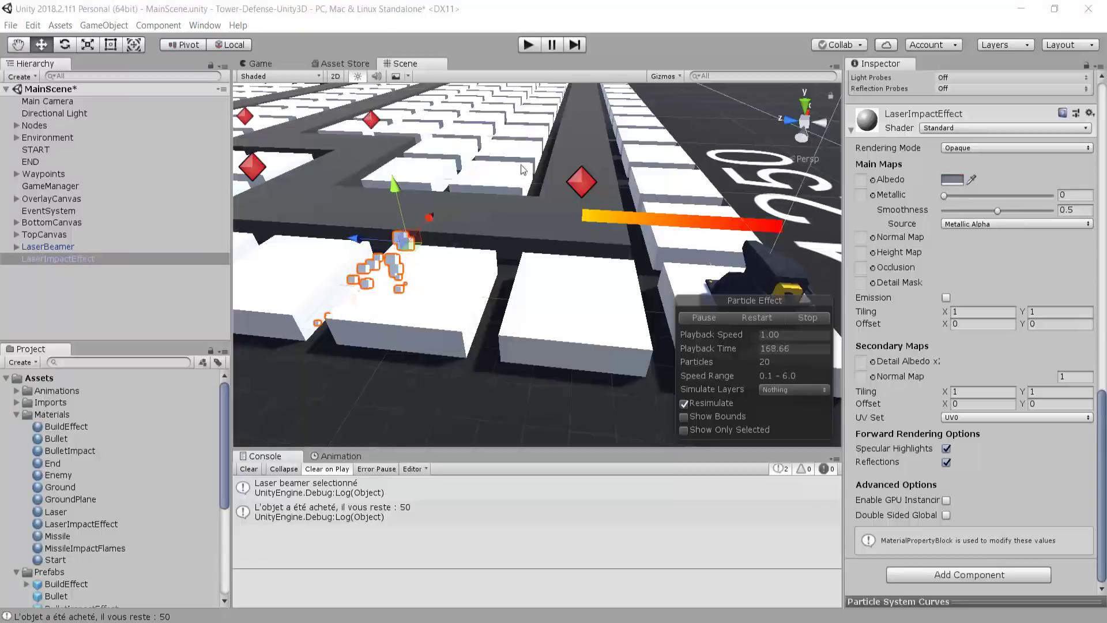
click(583, 217)
scroll(389, 286, up, 5)
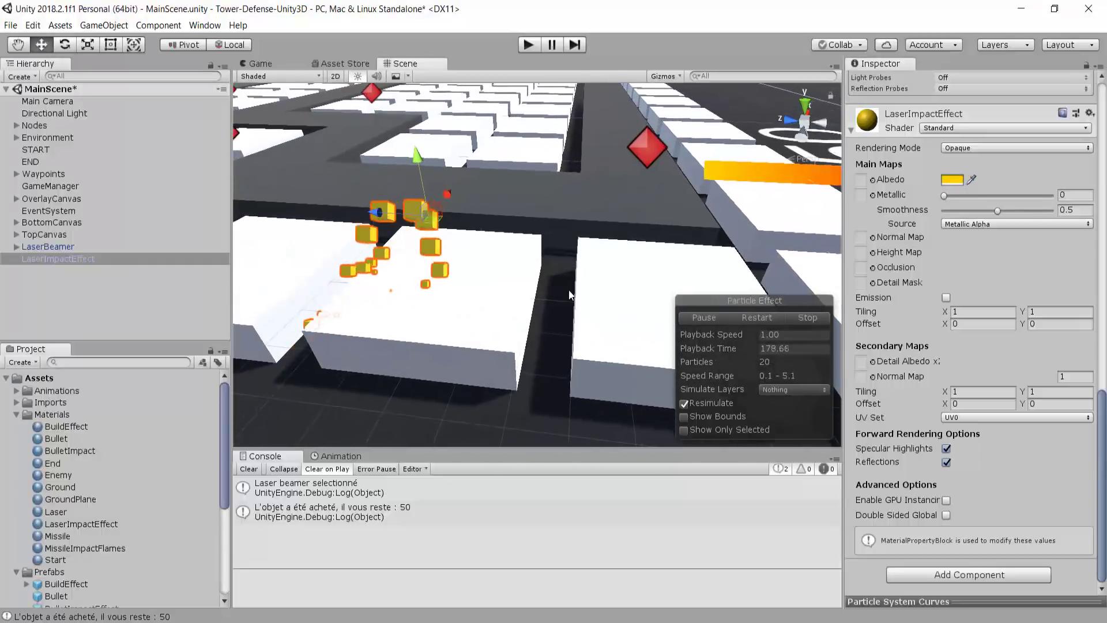
Set the particle system's Start Lifetime to 1 and its maximum Start Size to 0.4
middle_drag(511, 249, 688, 231)
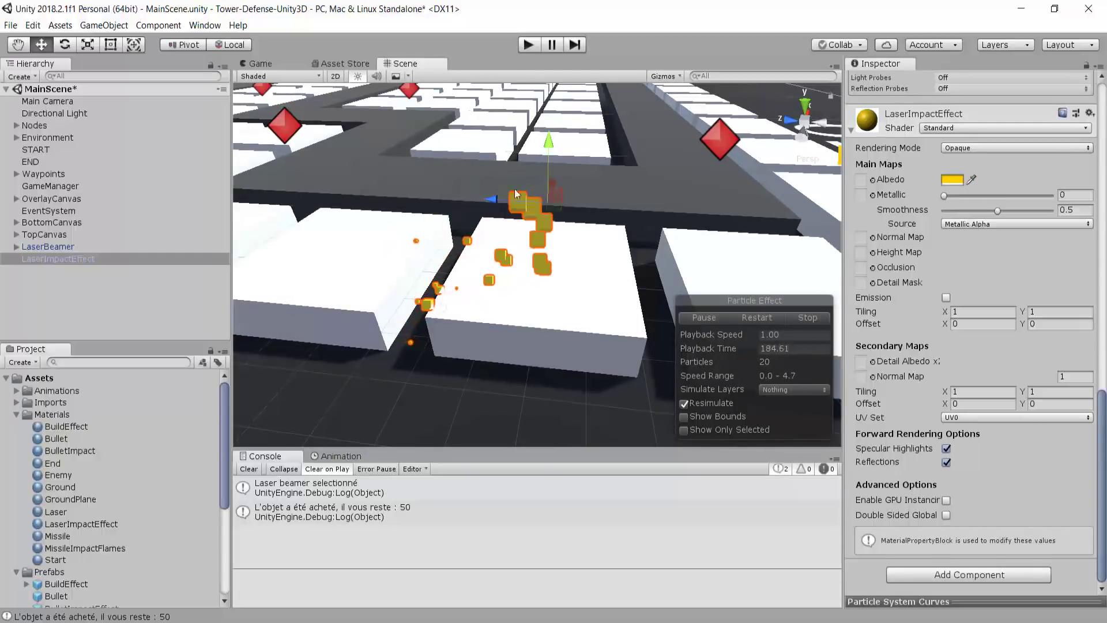
middle_drag(607, 202, 492, 245)
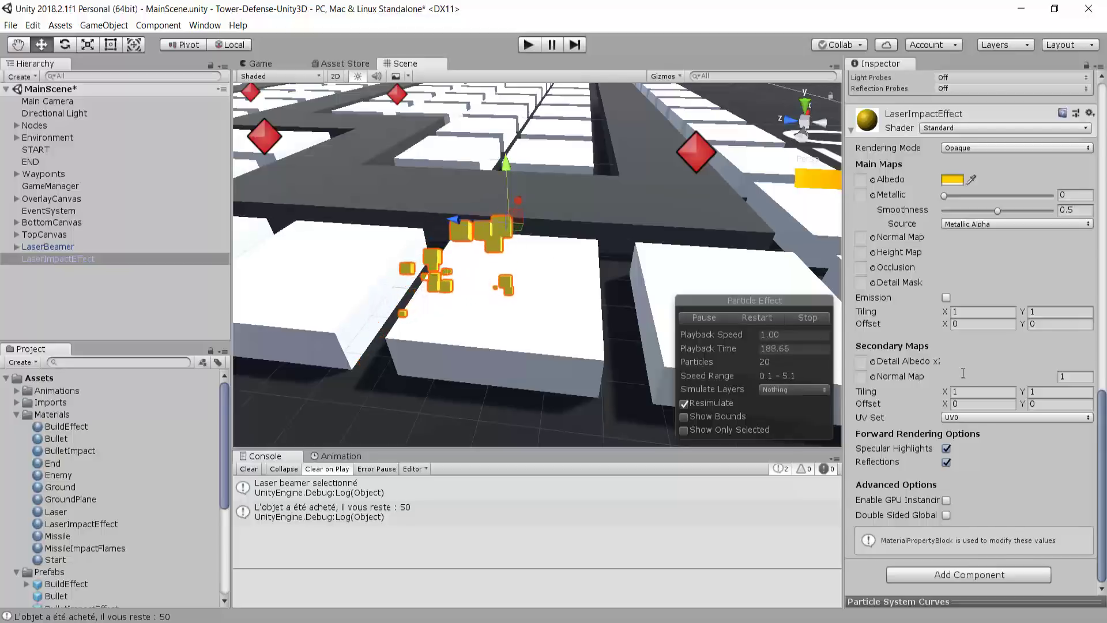
scroll(974, 402, up, 5)
scroll(977, 406, up, 5)
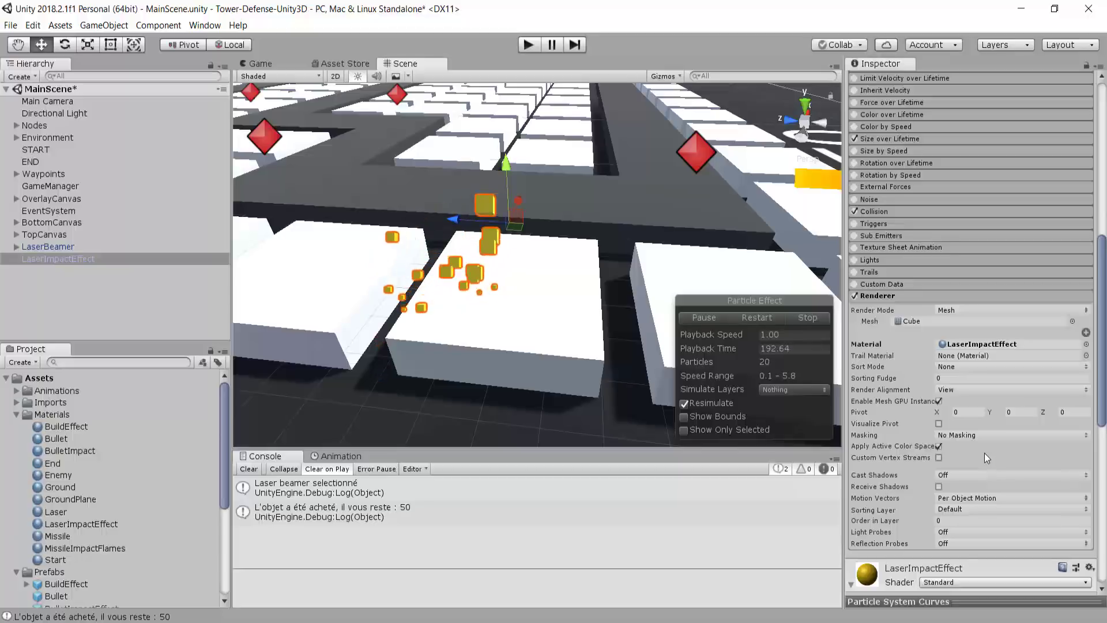
scroll(992, 447, up, 10)
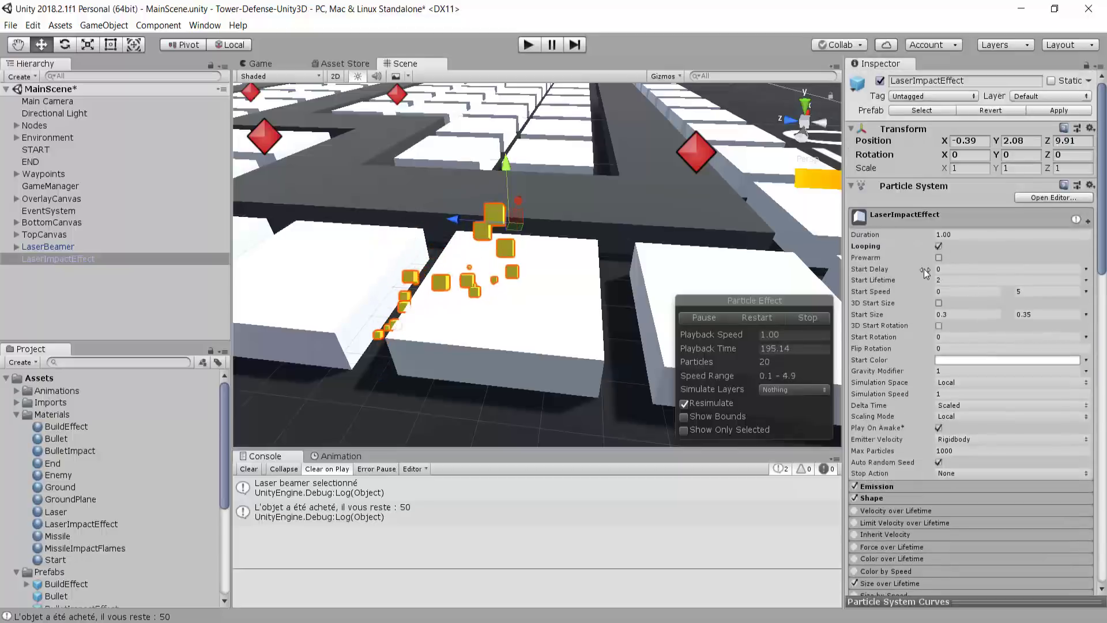
click(969, 282)
text(1)
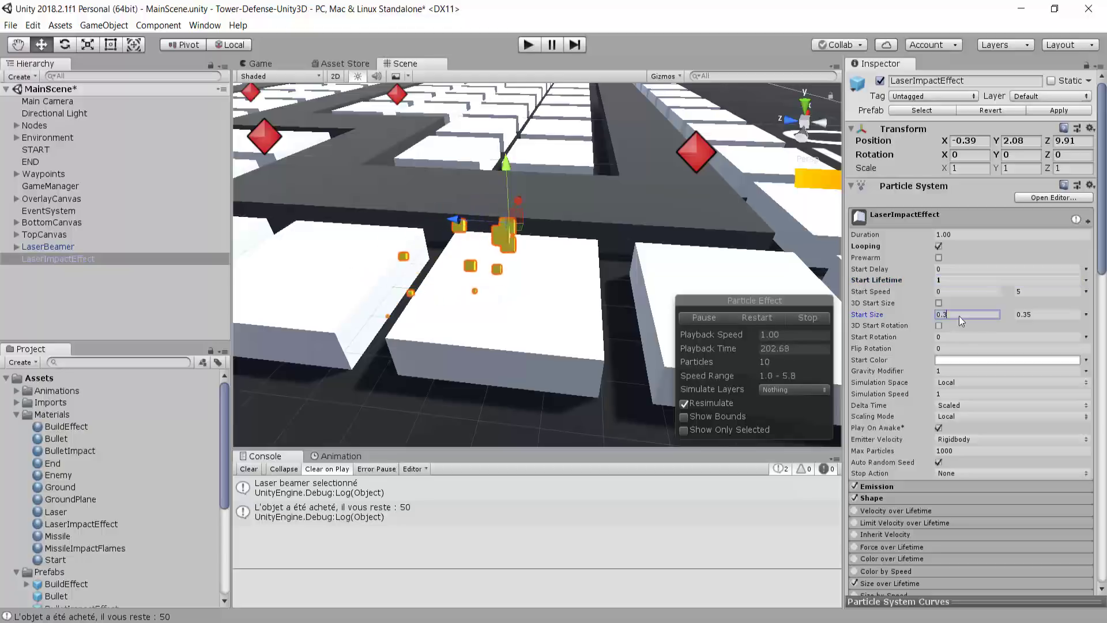
key(Return)
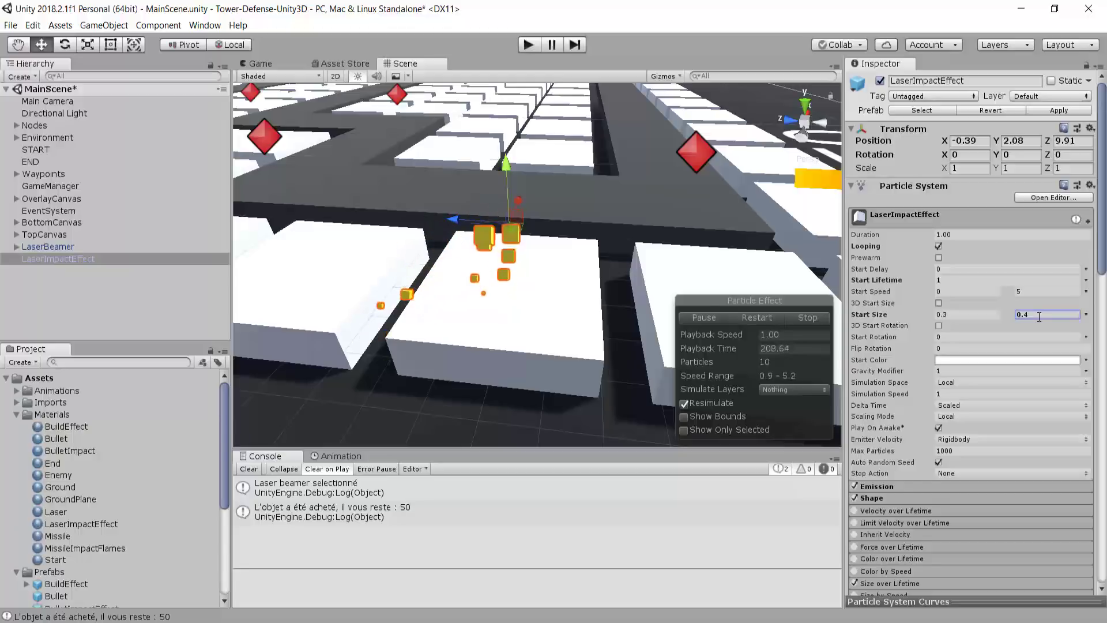
Review the adjusted yellow particle effect in the scene and its remaining module settings, collapsing the Renderer module
alt+drag(715, 323, 651, 179)
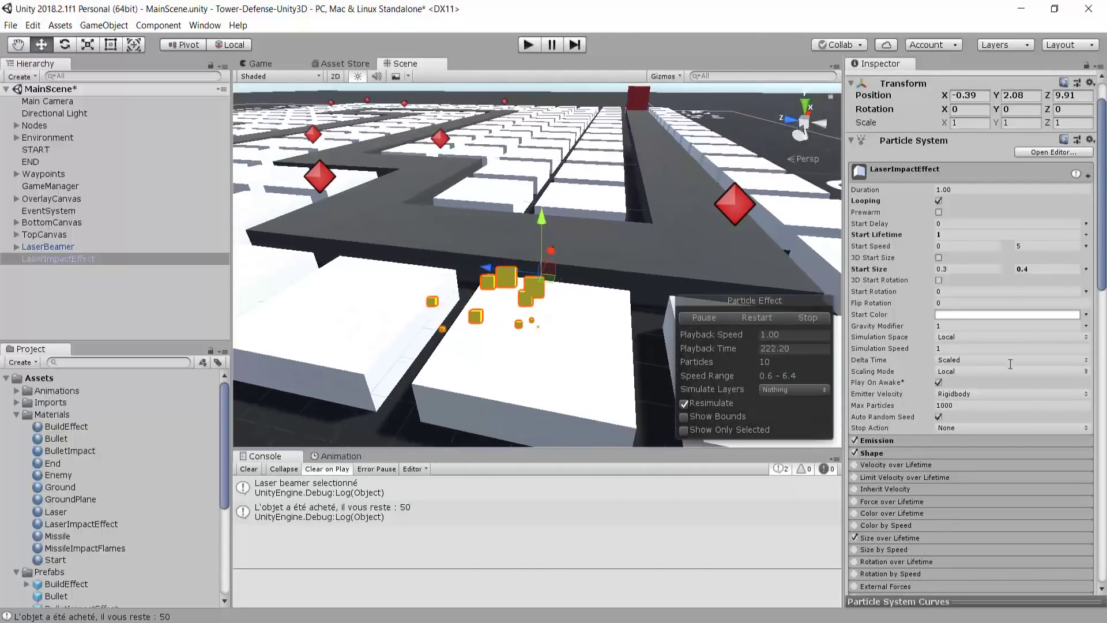
scroll(1016, 354, down, 5)
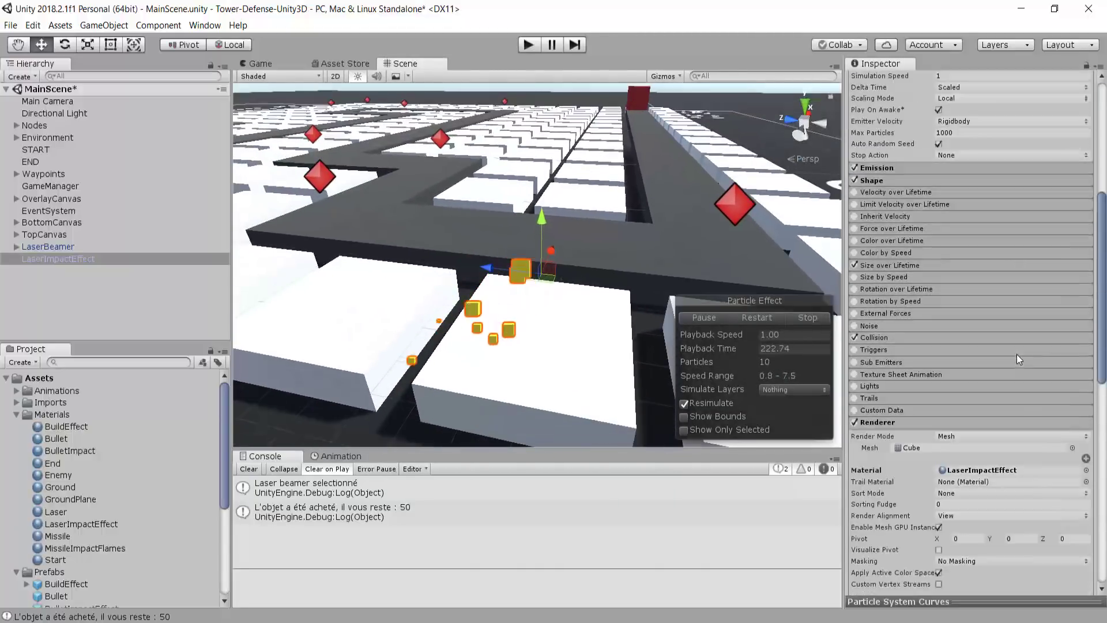
scroll(1016, 353, down, 5)
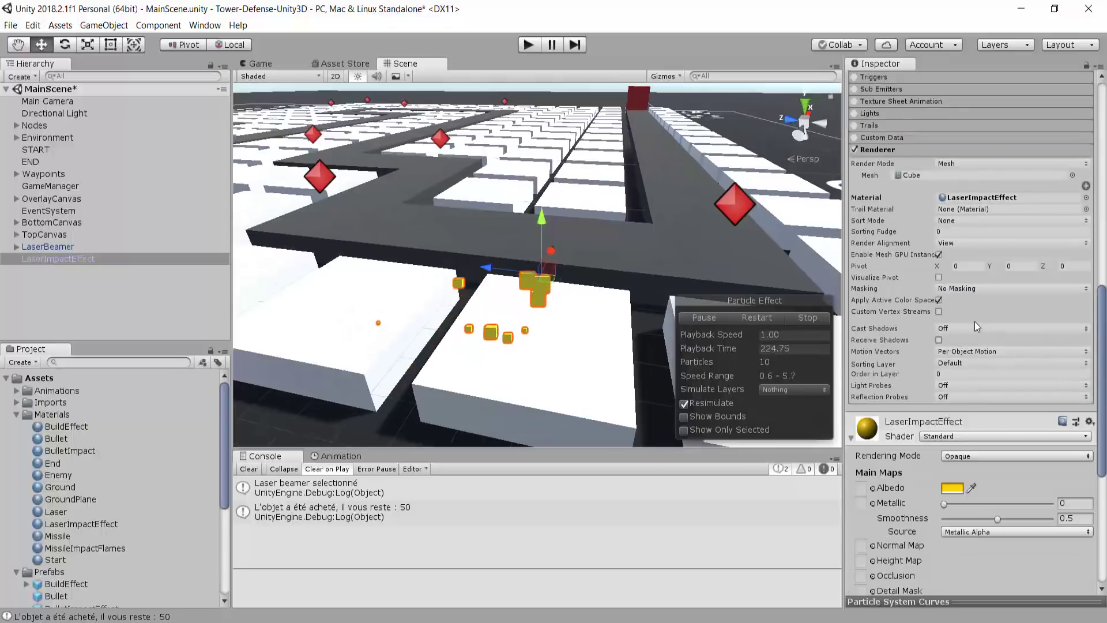
scroll(942, 237, up, 3)
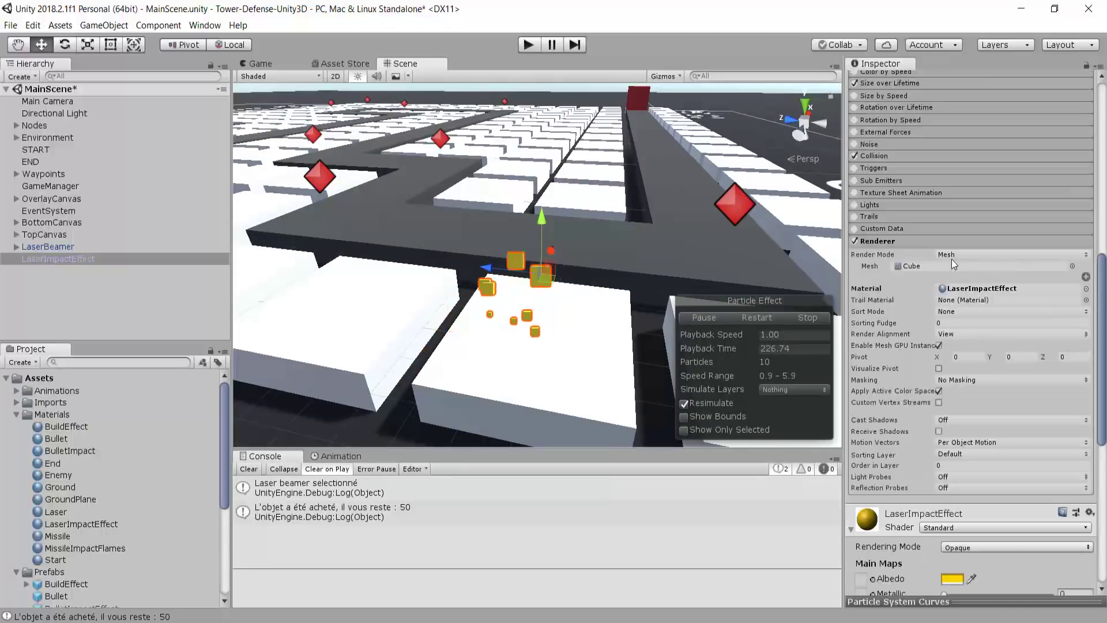
click(891, 241)
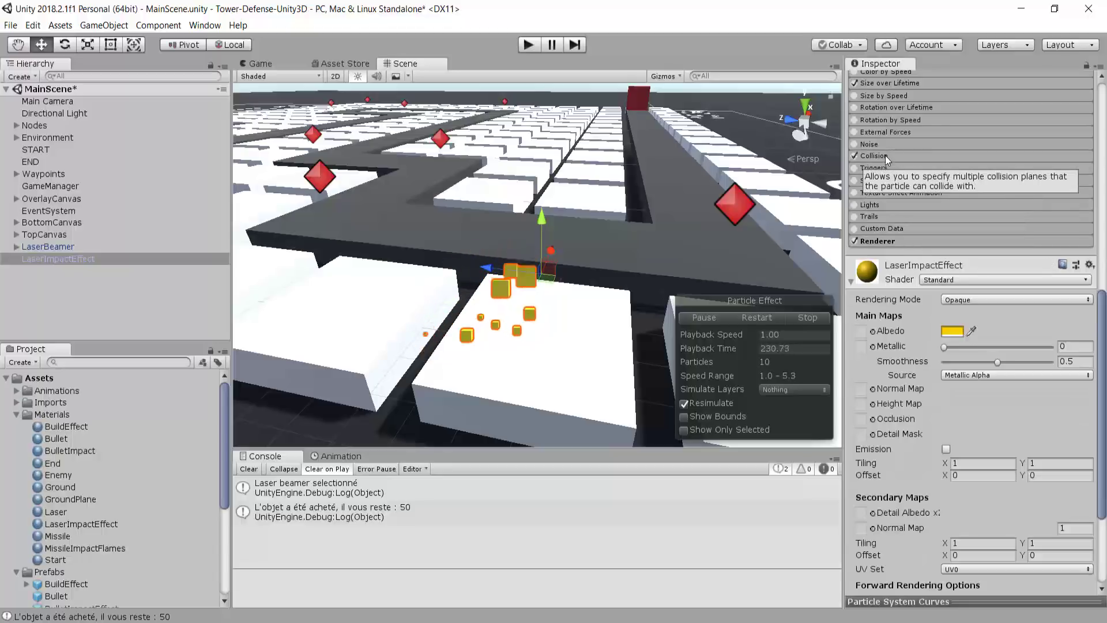
middle_drag(579, 167, 545, 267)
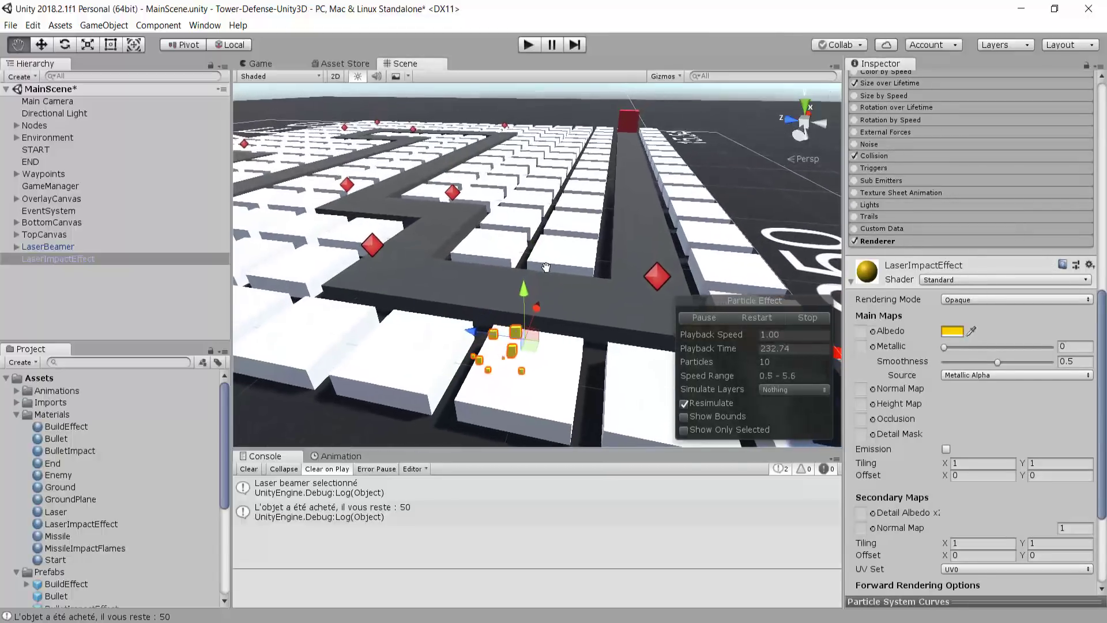
right_drag(674, 384, 616, 372)
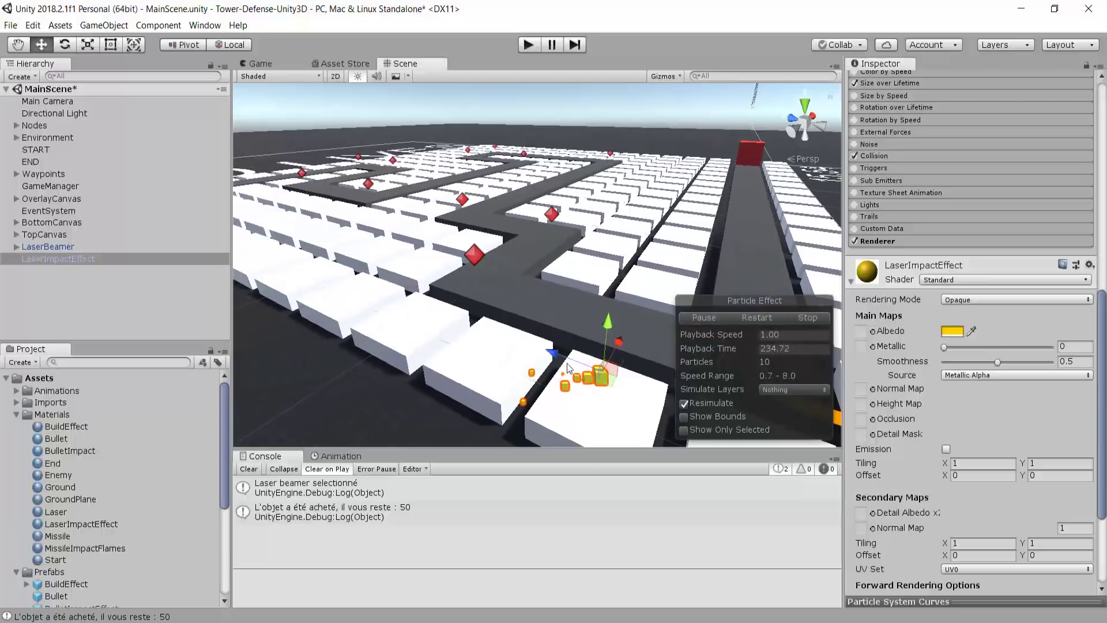
Add a new layer named Environment as User Layer 9 in the project's layer list
right_drag(584, 327, 573, 375)
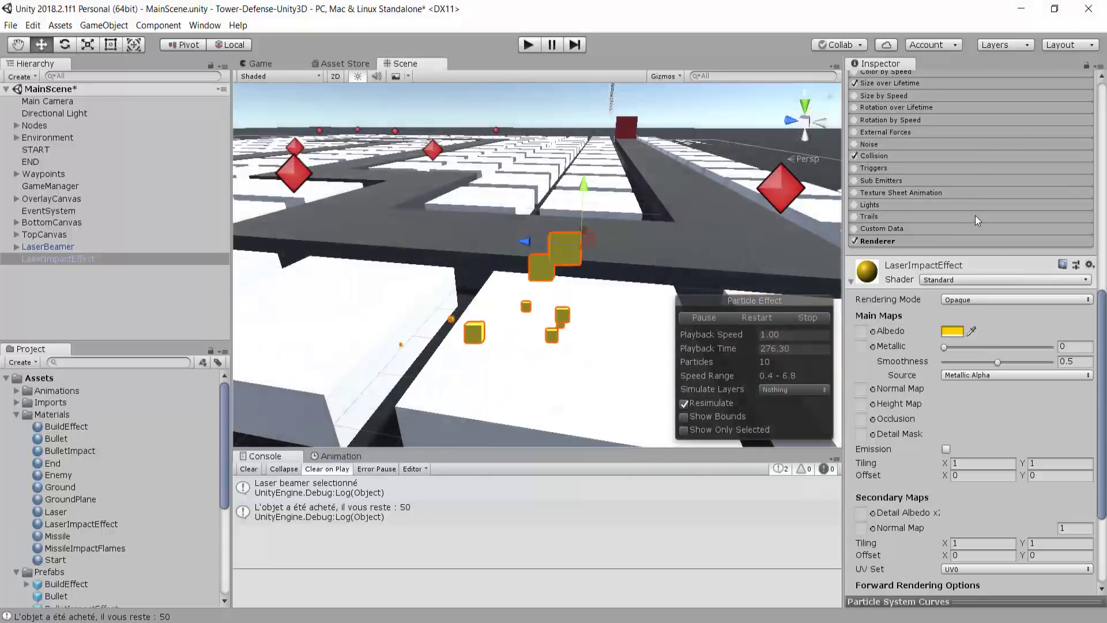
scroll(968, 280, up, 10)
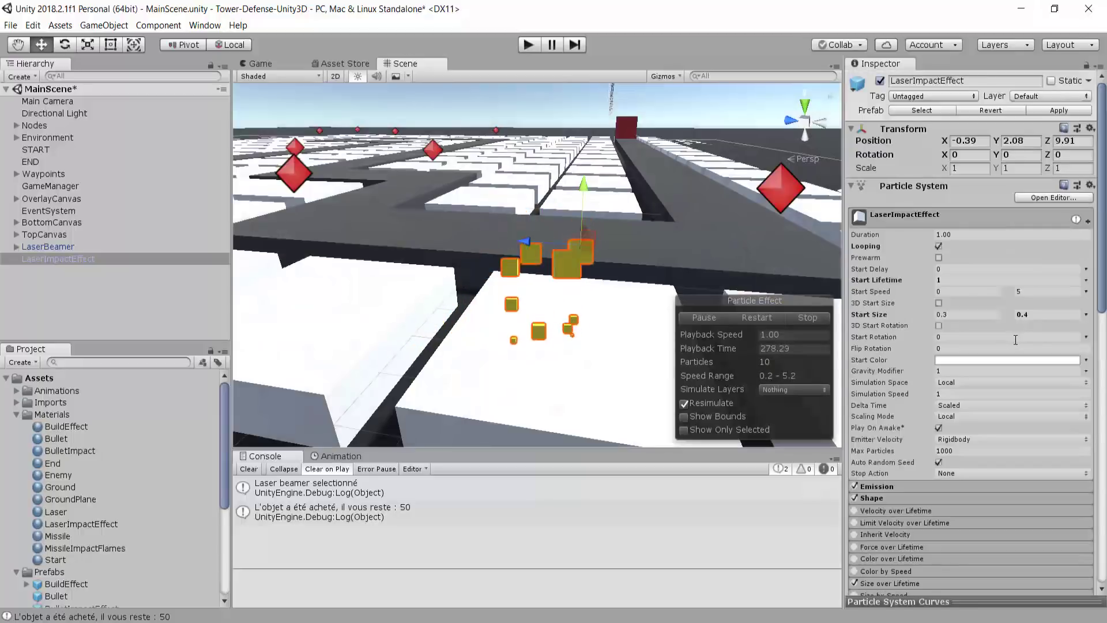
click(1028, 98)
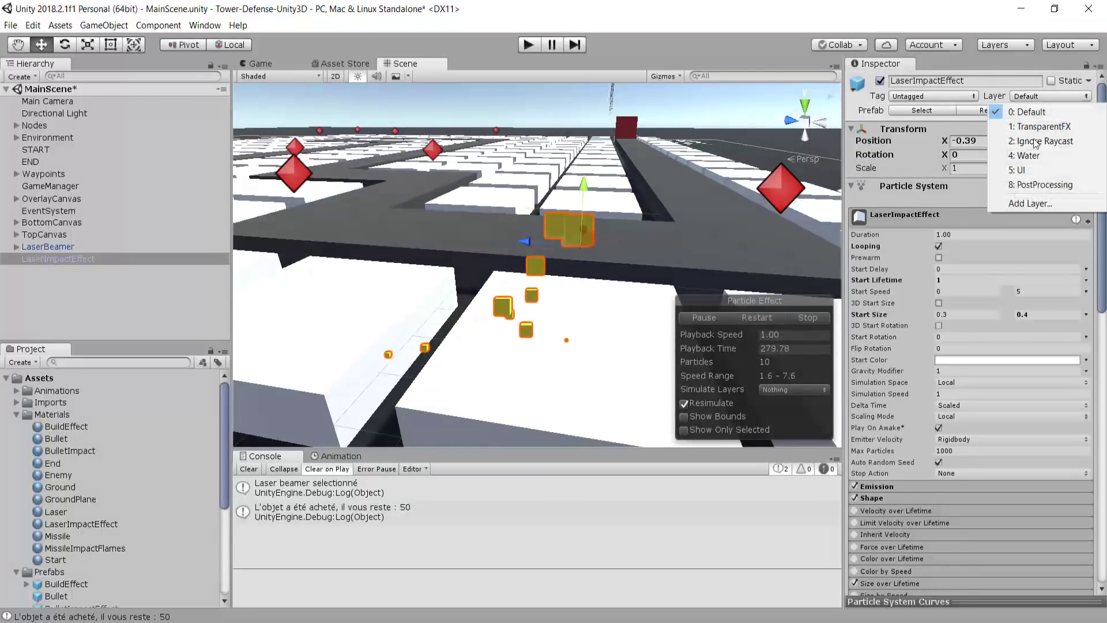
click(1037, 203)
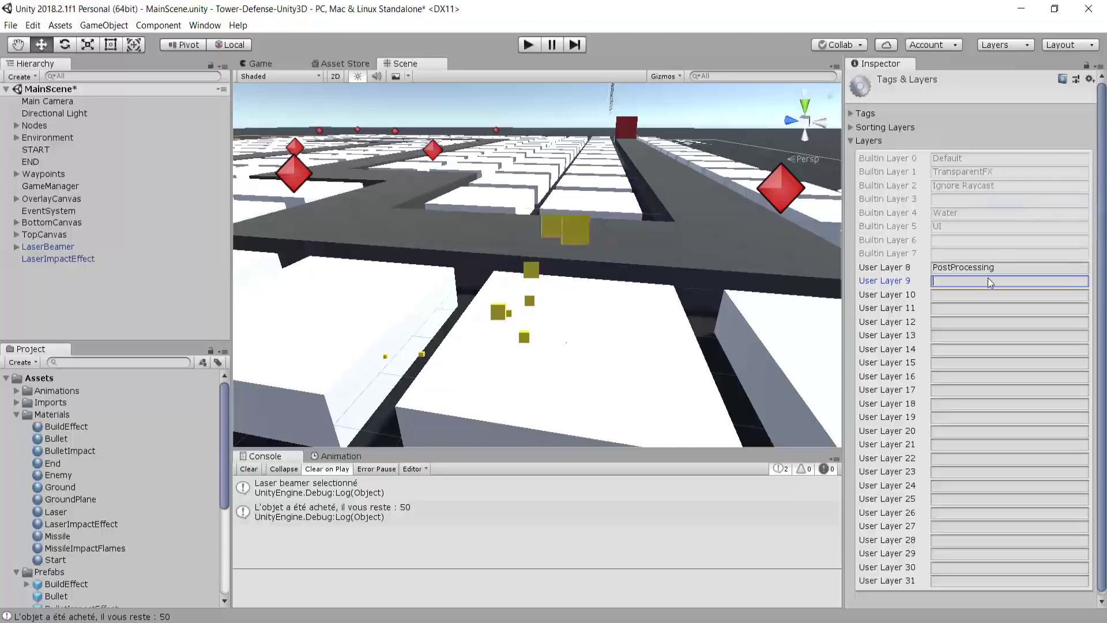
text(Environment)
Assign the Environment layer to the Nodes and Environment objects, including all their child objects
right_drag(569, 193, 553, 208)
scroll(563, 173, down, 8)
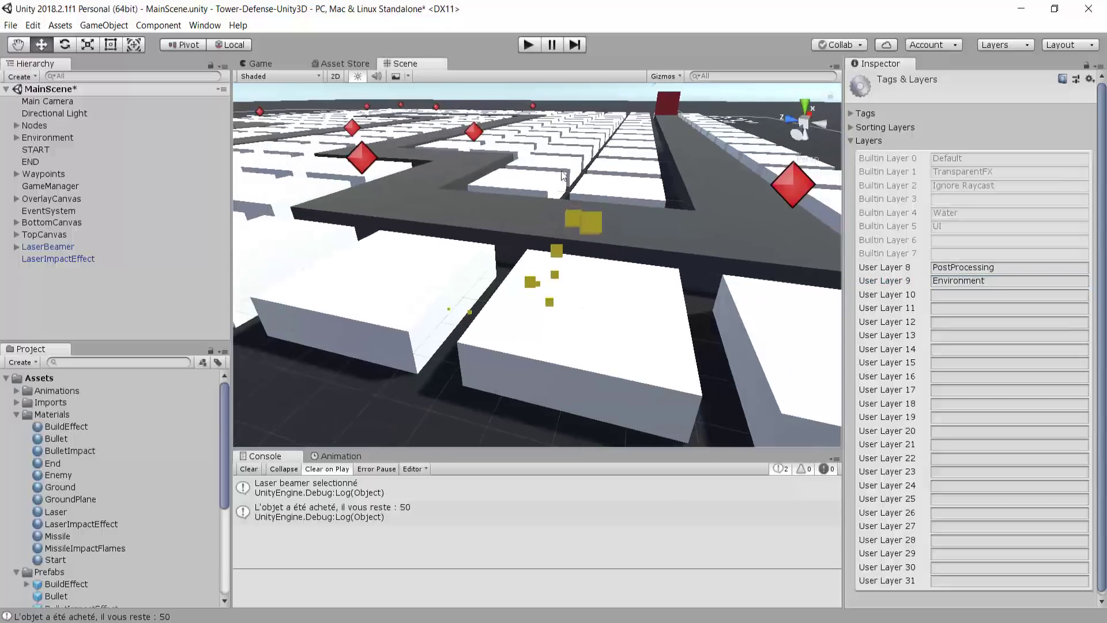
middle_drag(562, 145, 561, 311)
scroll(551, 271, down, 2)
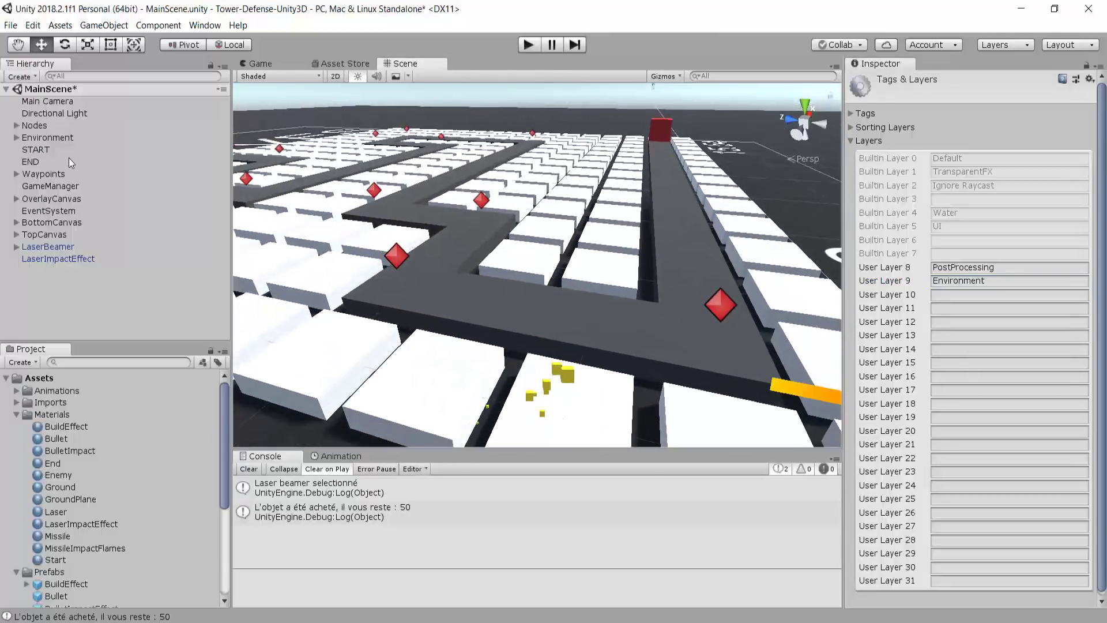
click(34, 125)
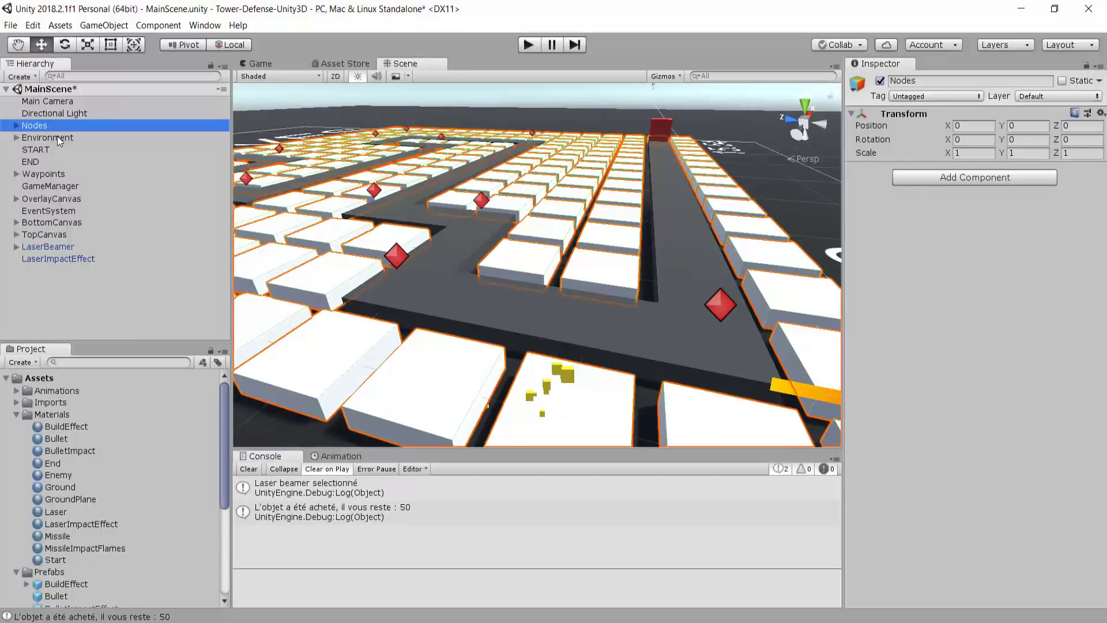
ctrl+click(47, 137)
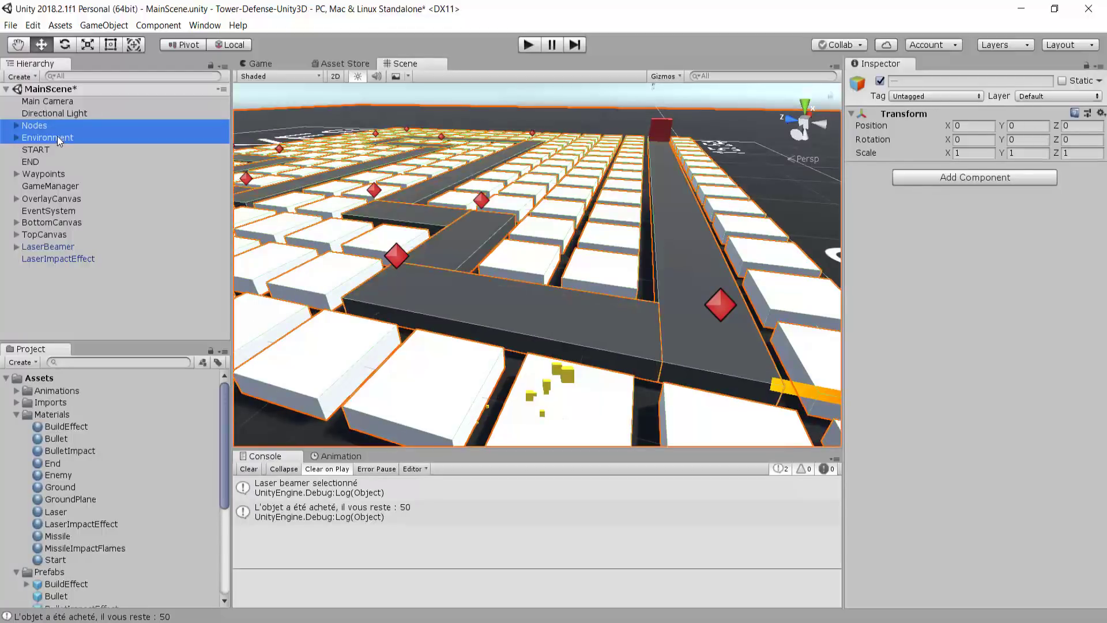
click(1034, 96)
click(1034, 198)
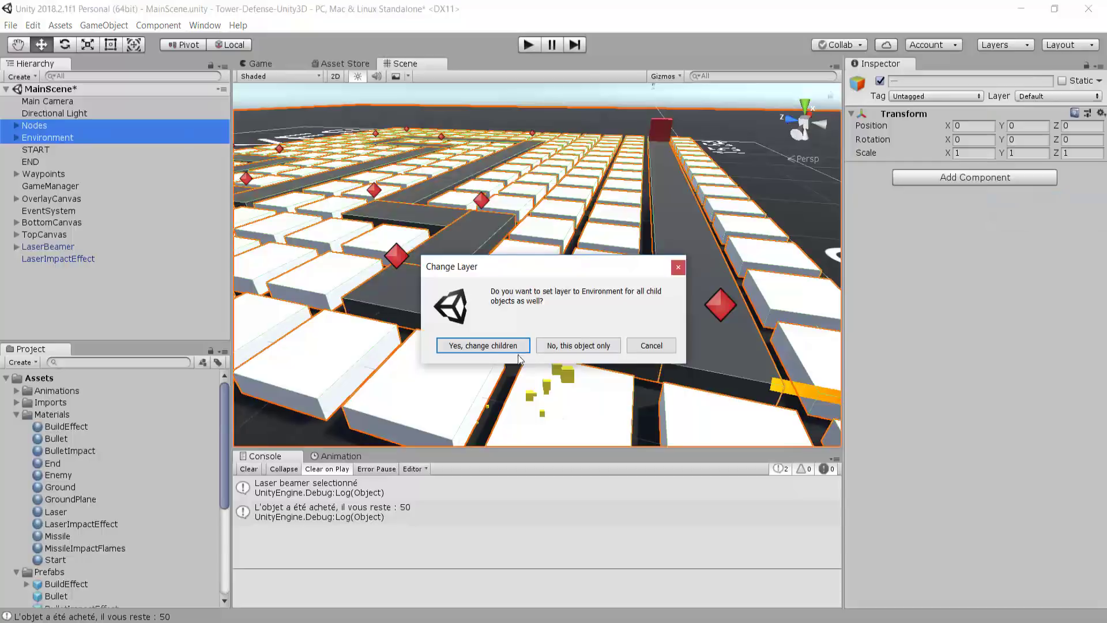
click(488, 344)
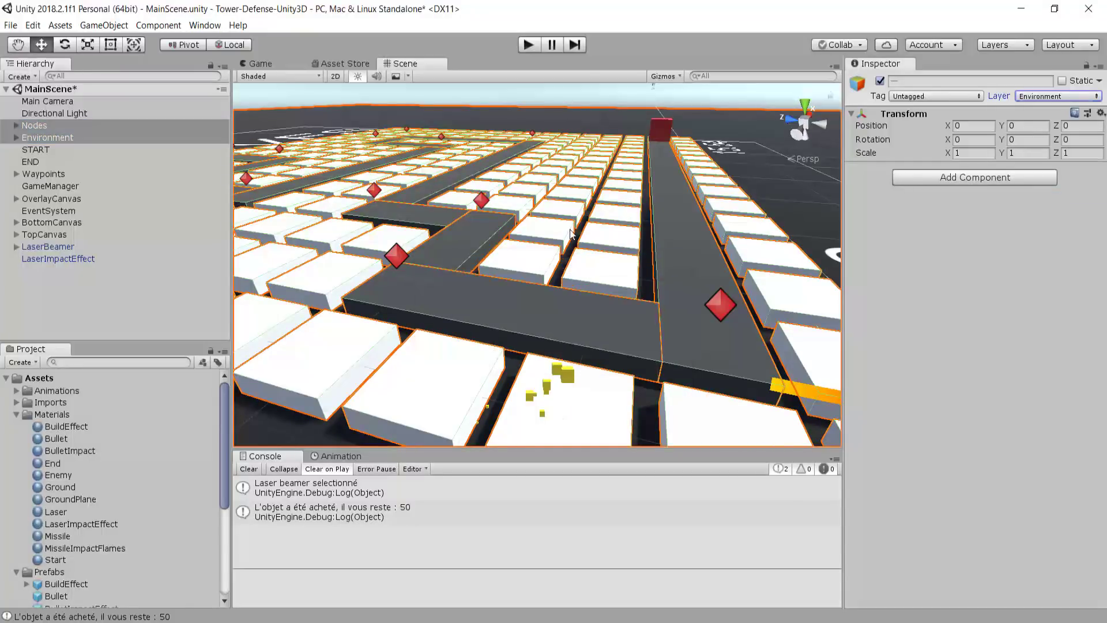
Check the layer of an individual child node in the scene and collapse the Nodes group
right_drag(548, 210, 524, 162)
scroll(500, 241, down, 4)
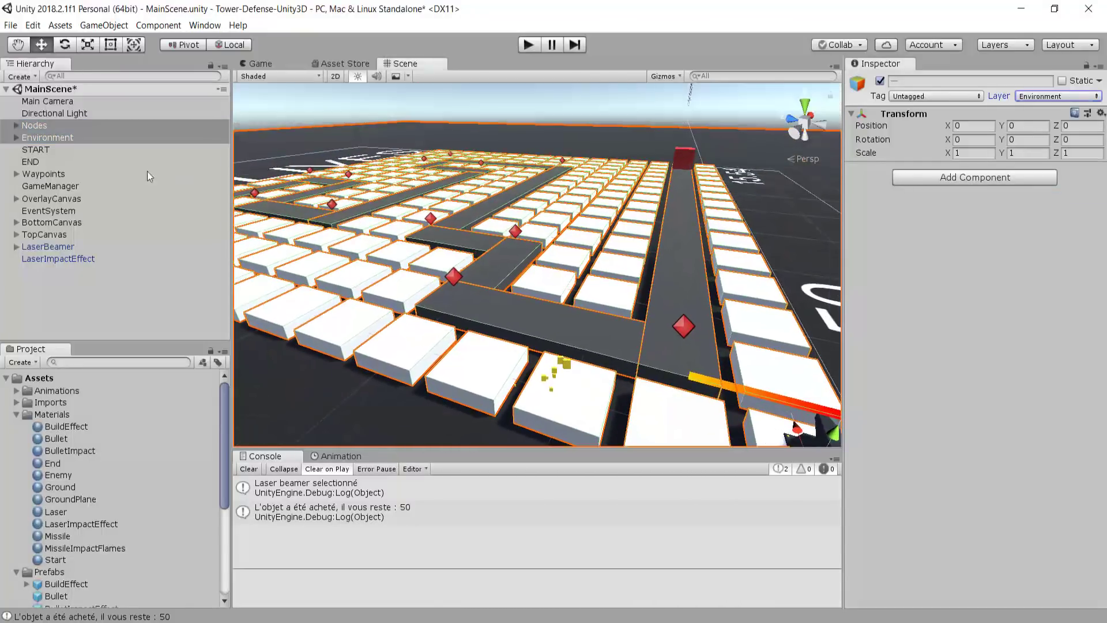
click(436, 344)
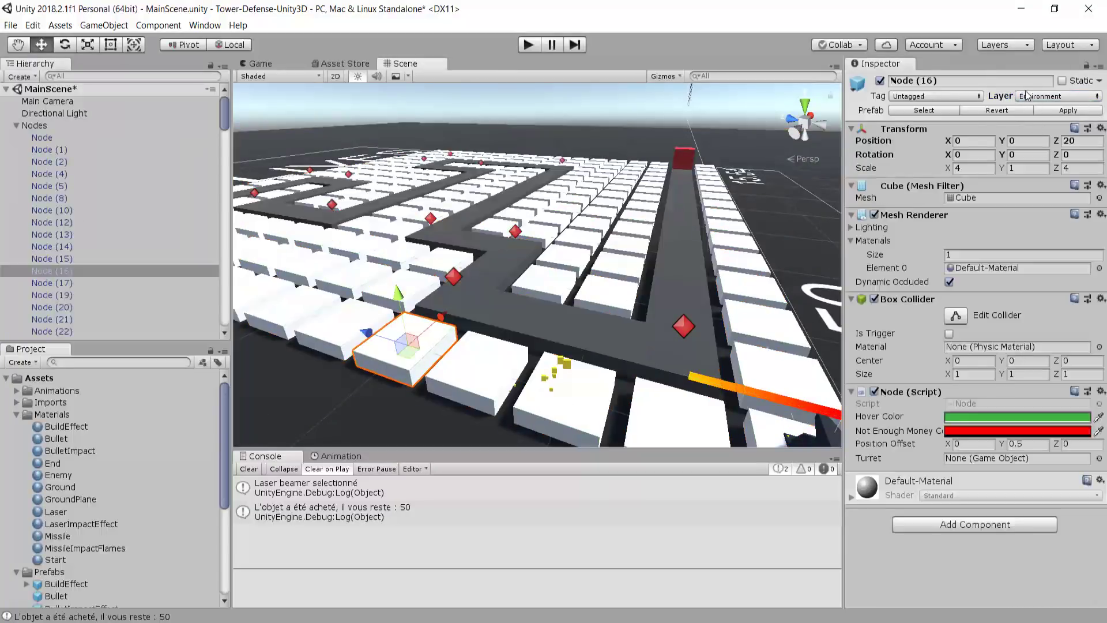
click(17, 124)
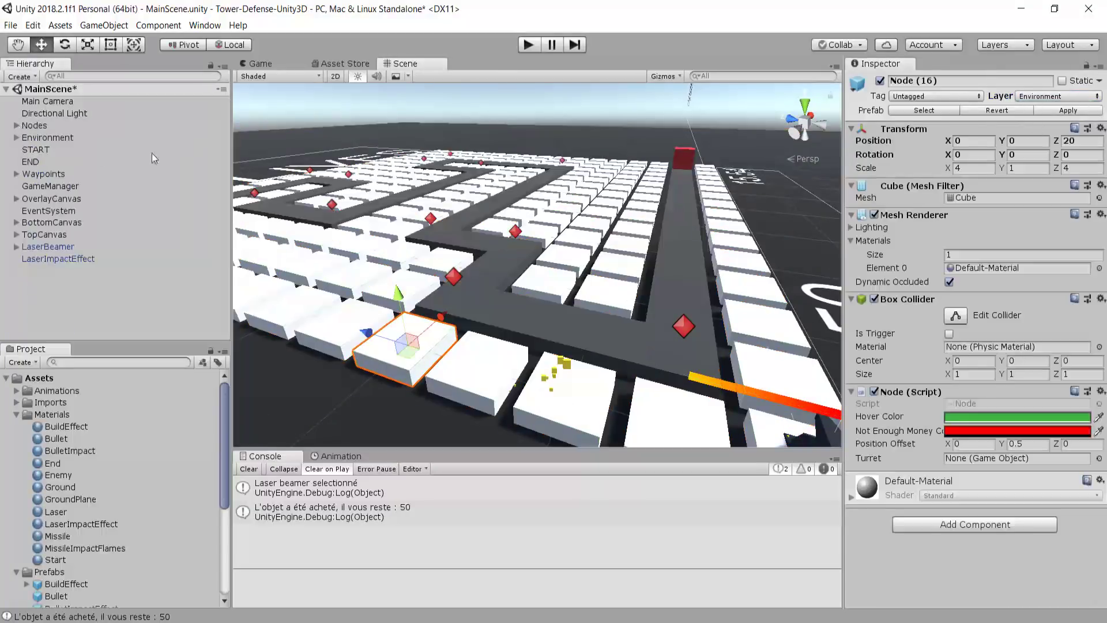
Set the LaserImpactEffect Collision module's Collides With to Nothing, and add only the Environment layer
middle_drag(590, 212, 569, 103)
scroll(503, 205, up, 5)
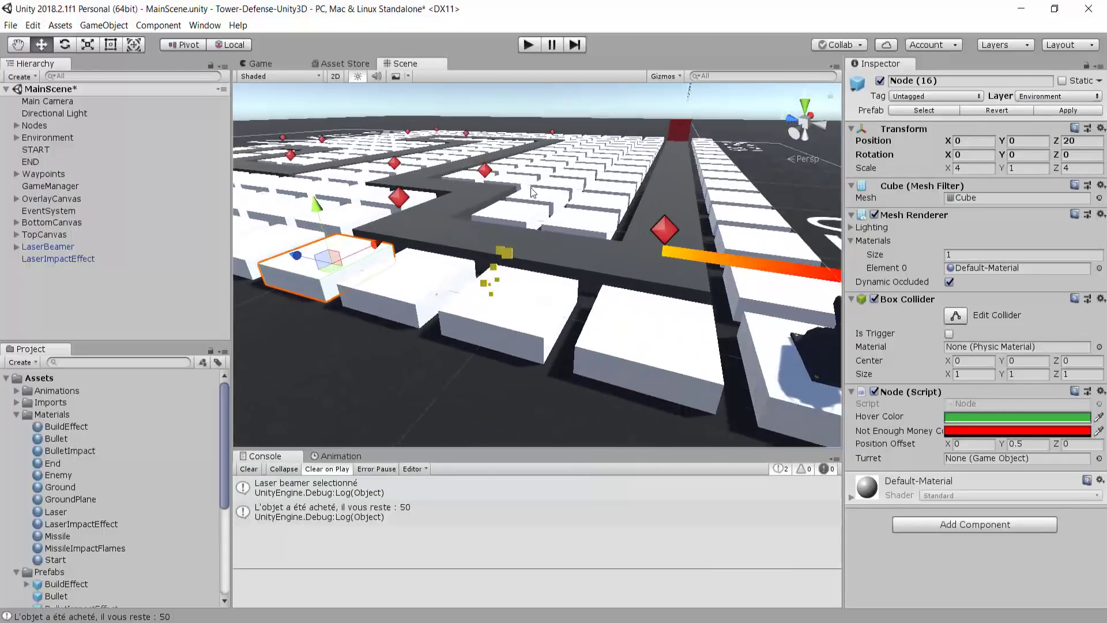
scroll(503, 206, up, 3)
scroll(625, 206, up, 2)
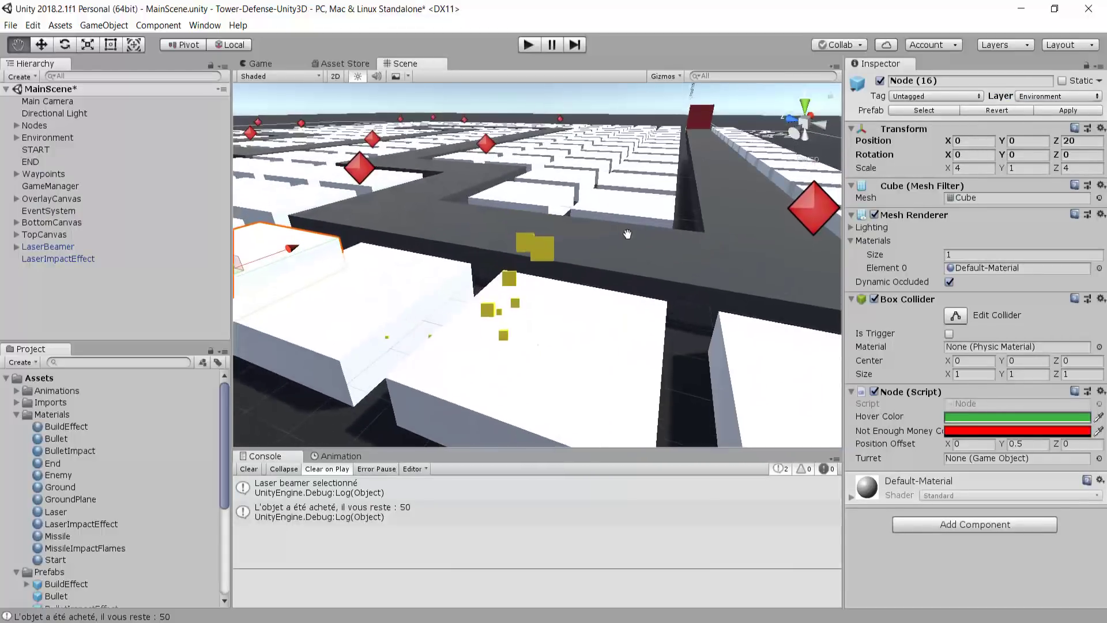
click(53, 258)
scroll(952, 300, down, 4)
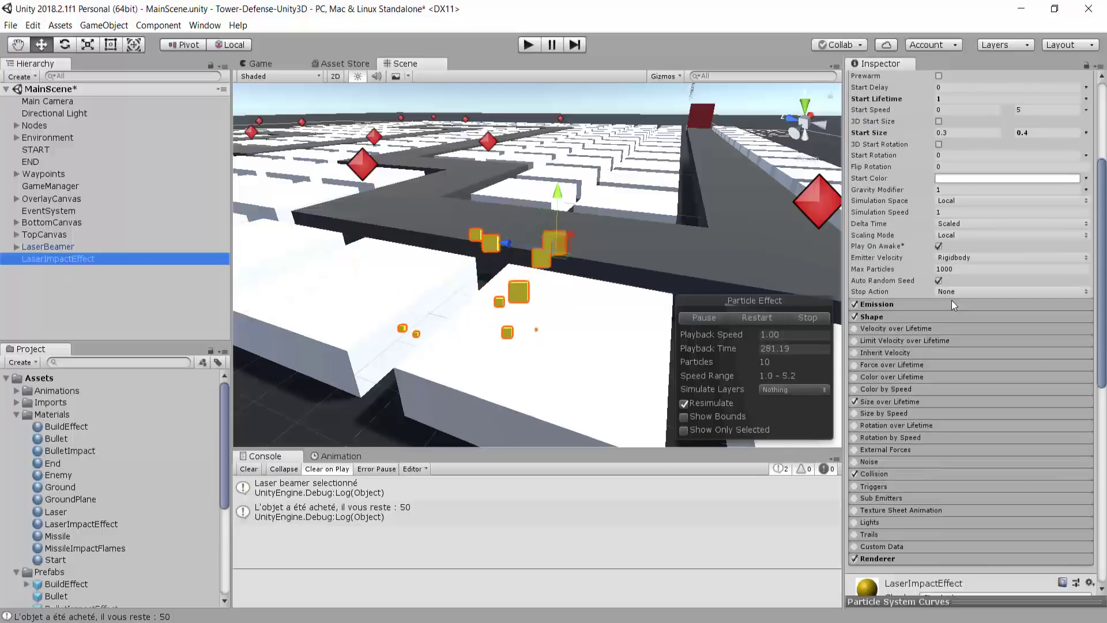
scroll(951, 300, down, 5)
click(867, 292)
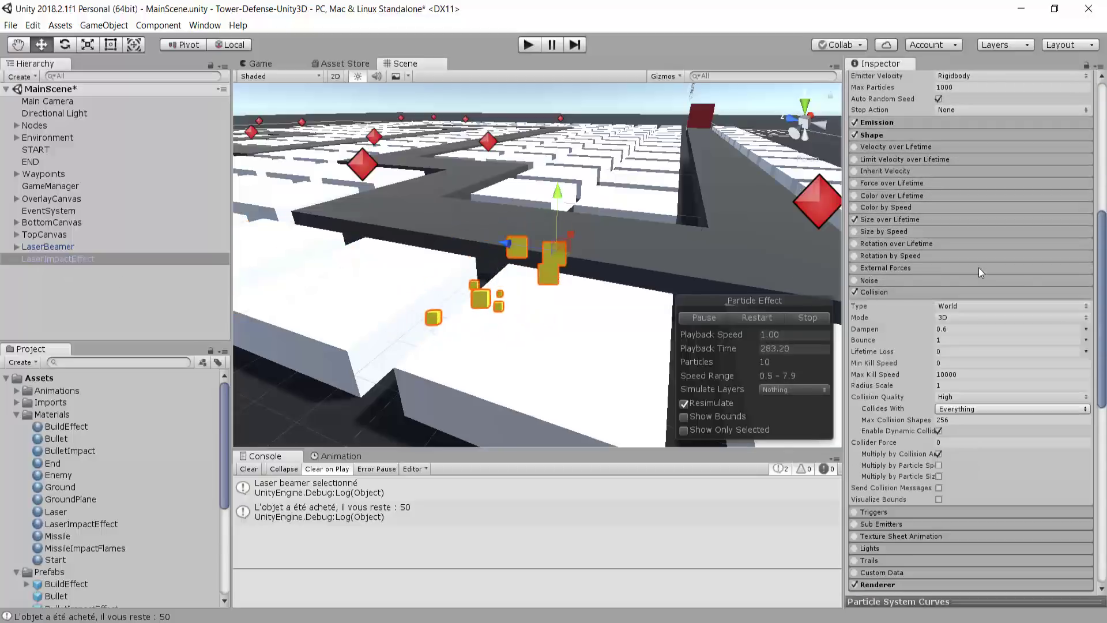
scroll(977, 267, down, 5)
click(955, 274)
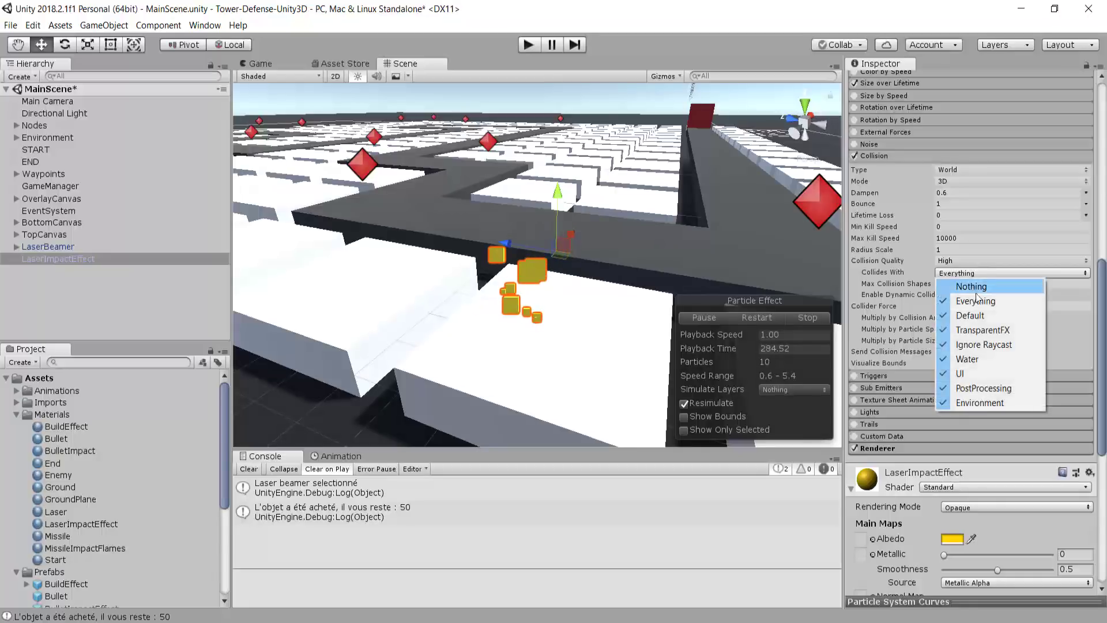
click(964, 286)
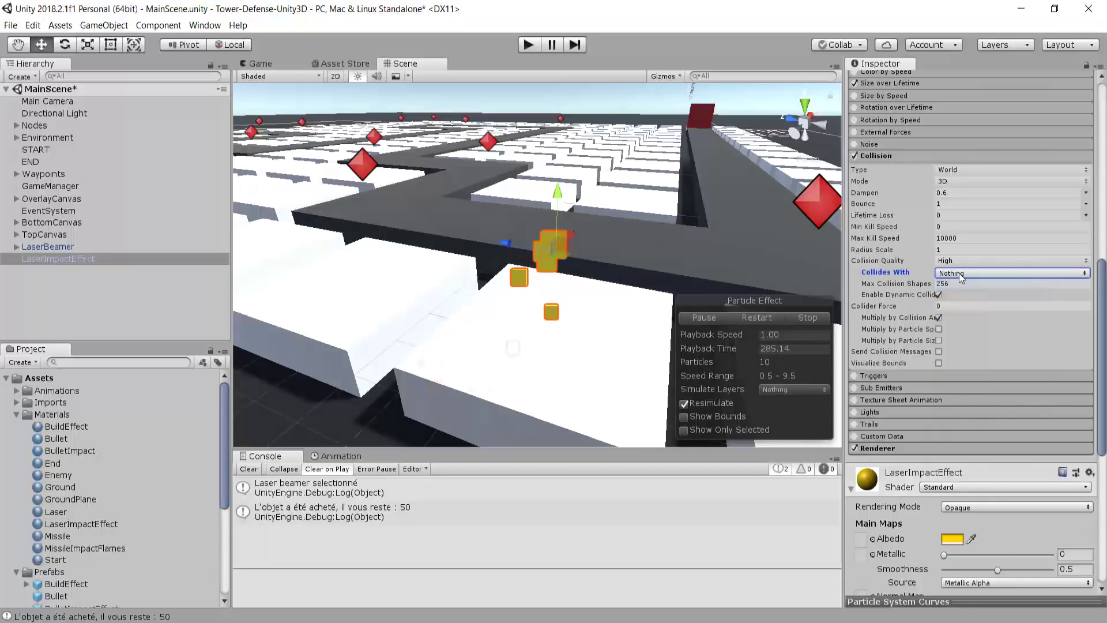
click(961, 275)
click(988, 403)
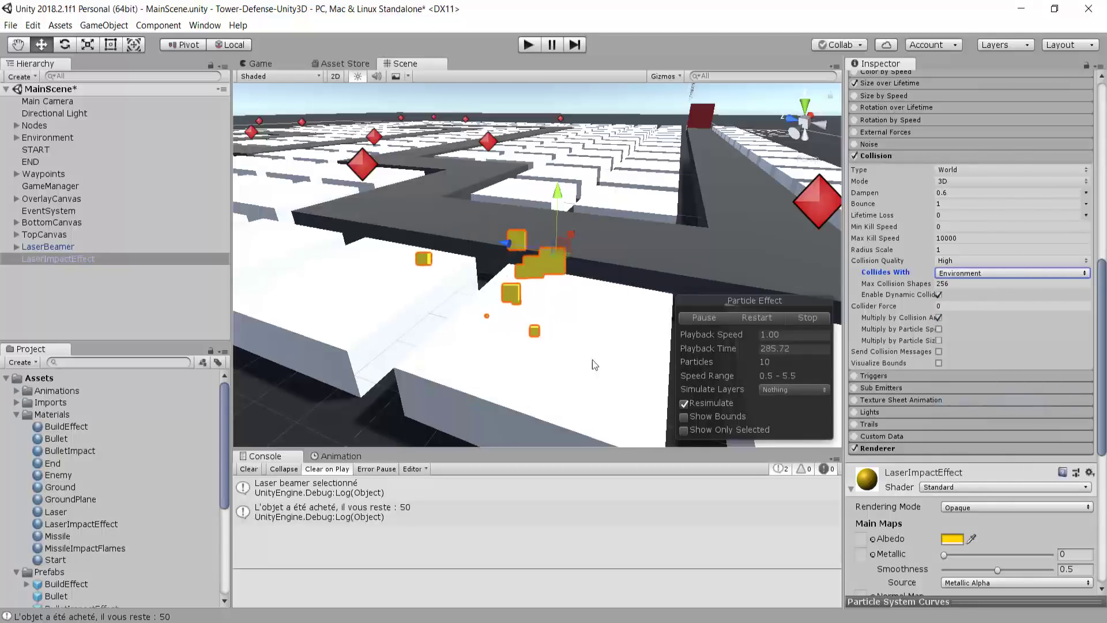
Reposition LaserImpactEffect above the nodes to about X 0.13, Y 2.32 and observe its particle collisions
right_drag(595, 364, 539, 403)
scroll(608, 225, down, 3)
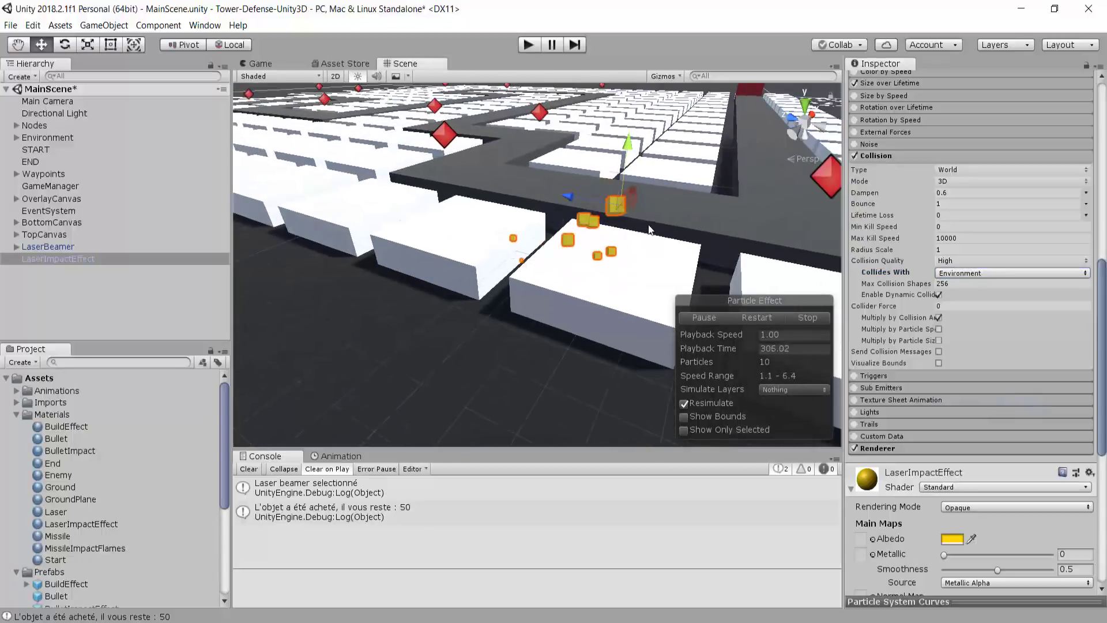
right_drag(649, 229, 623, 211)
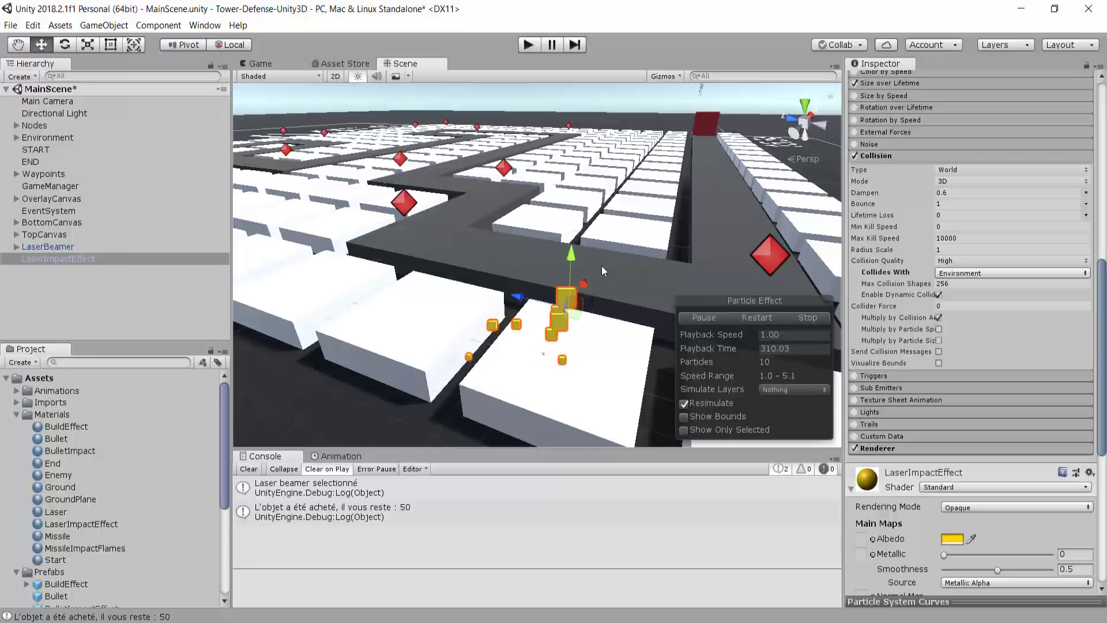
middle_drag(516, 214, 549, 168)
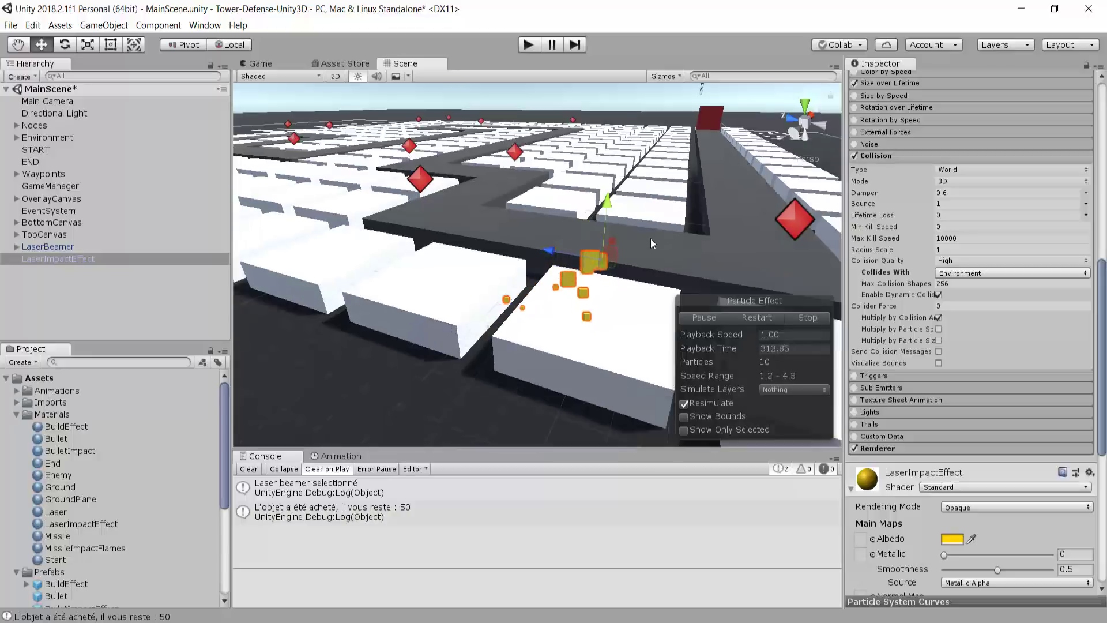
middle_drag(630, 195, 588, 258)
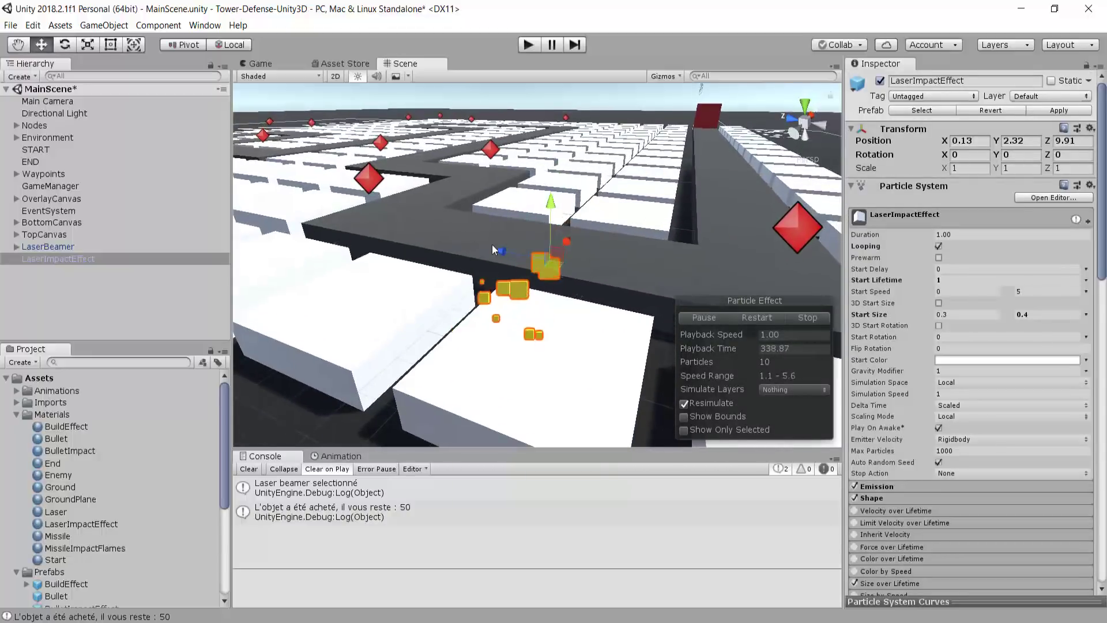
Set the particle system's minimum Start Speed to 3 and its Start Size range to 0.4–0.45
scroll(493, 248, up, 2)
click(975, 292)
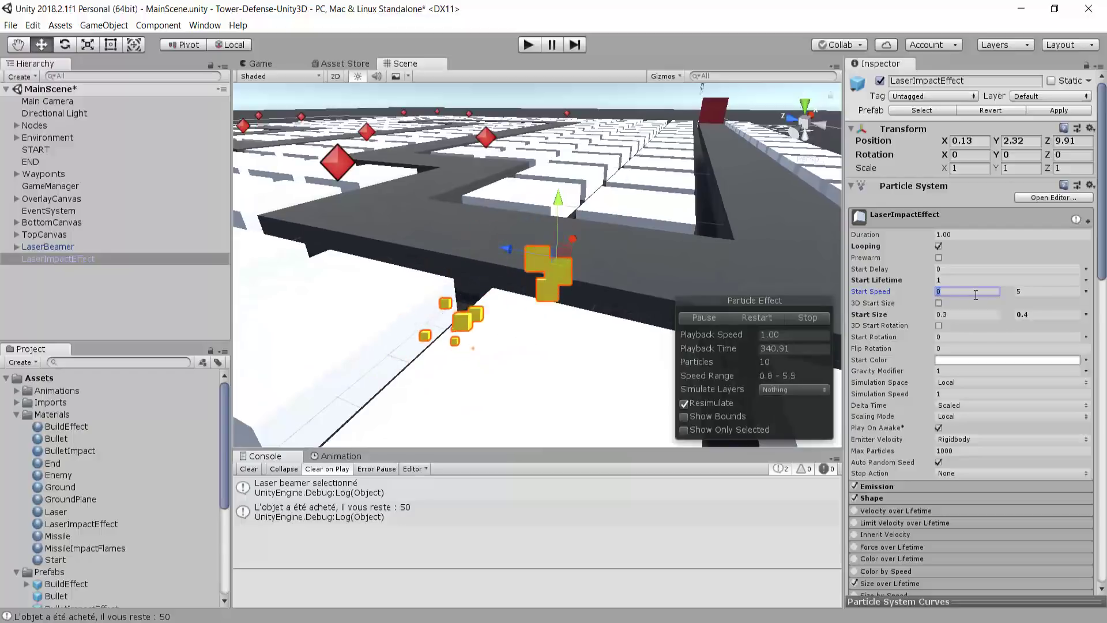
text(2)
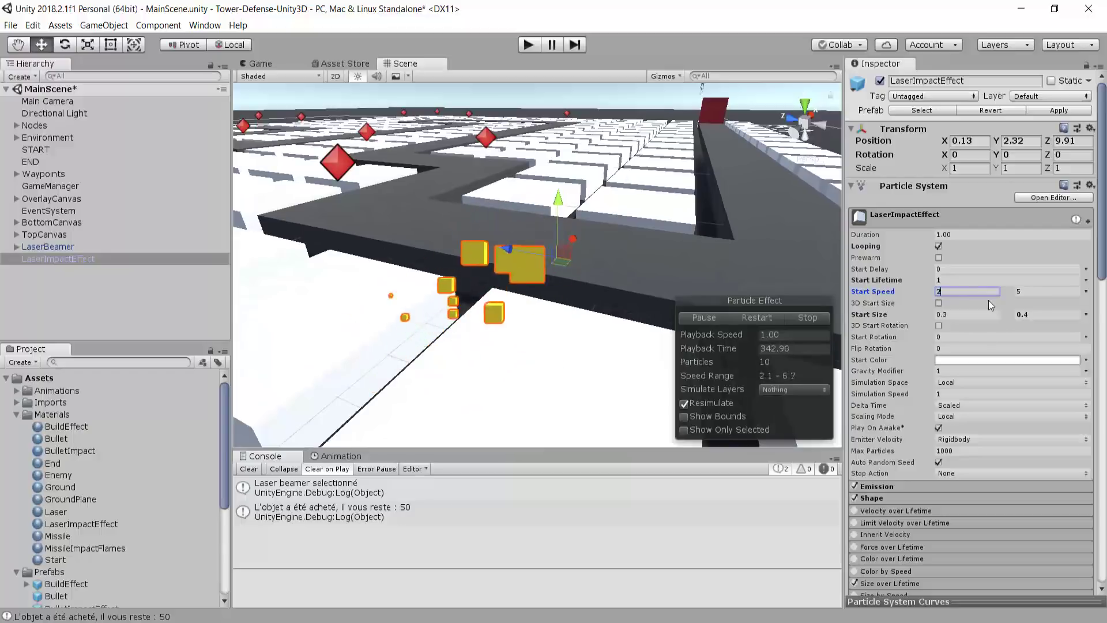
middle_drag(490, 321, 493, 271)
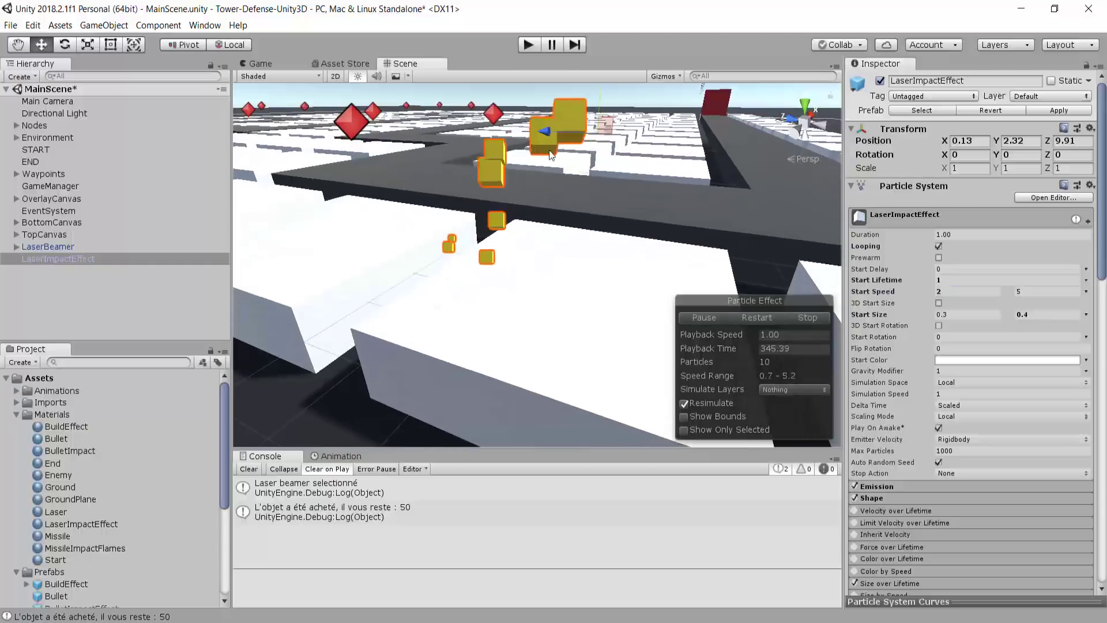
click(969, 291)
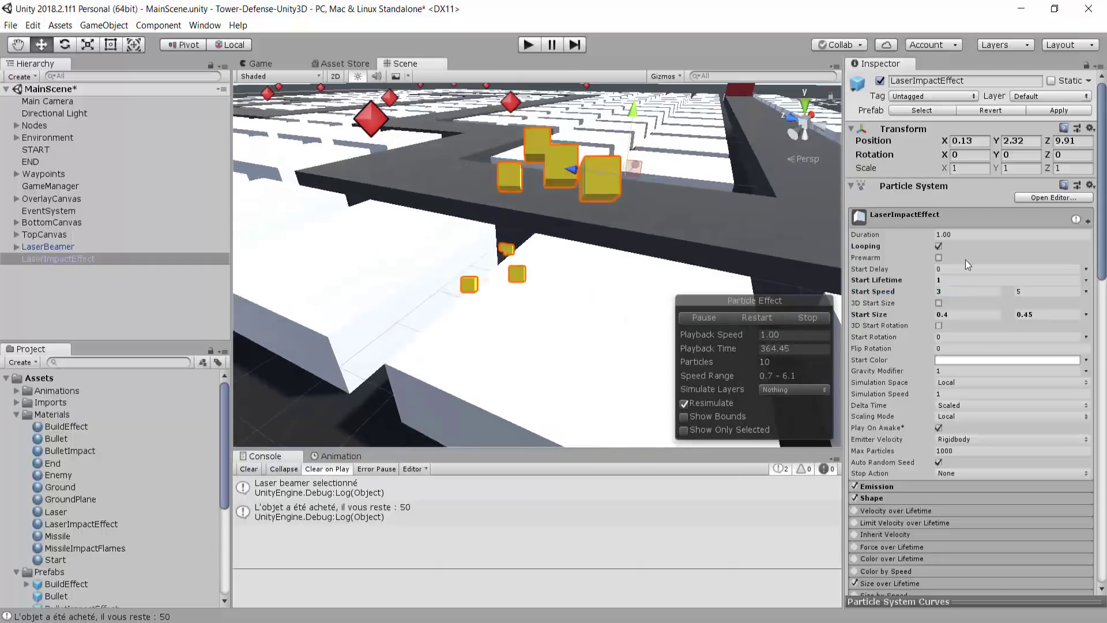
Apply the particle system's modified settings to the LaserImpactEffect prefab
scroll(965, 259, down, 15)
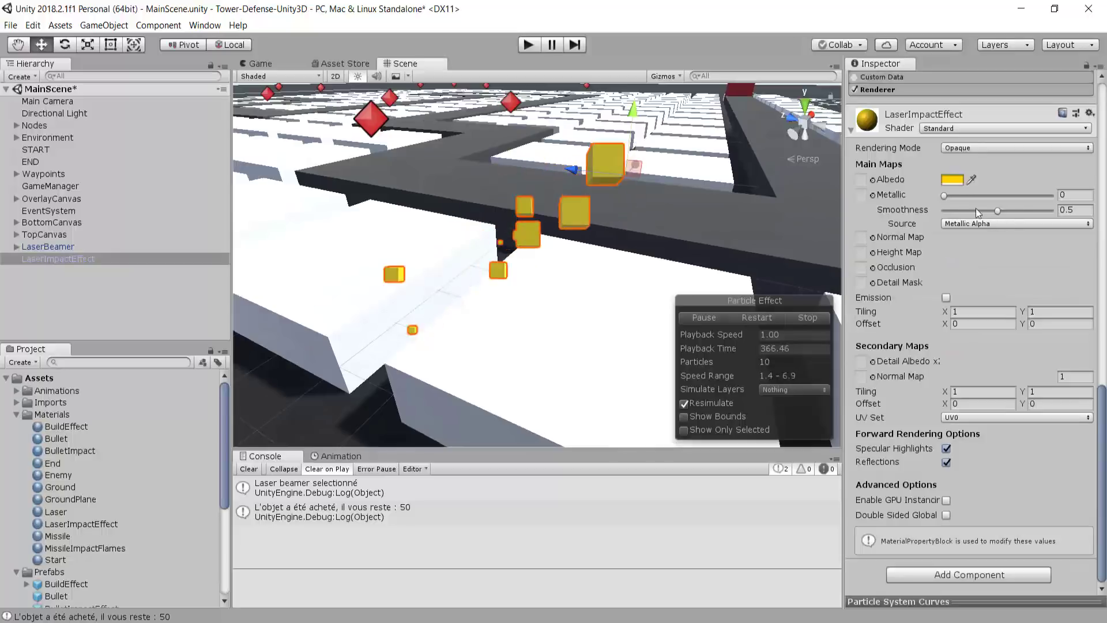
drag(978, 213, 880, 213)
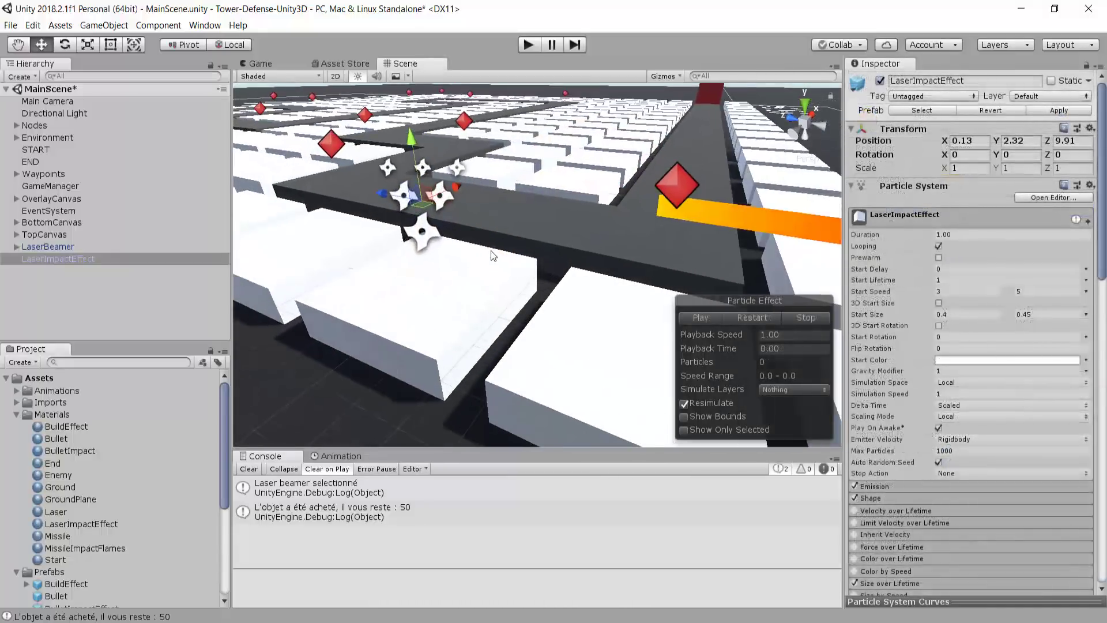
scroll(490, 251, up, 1)
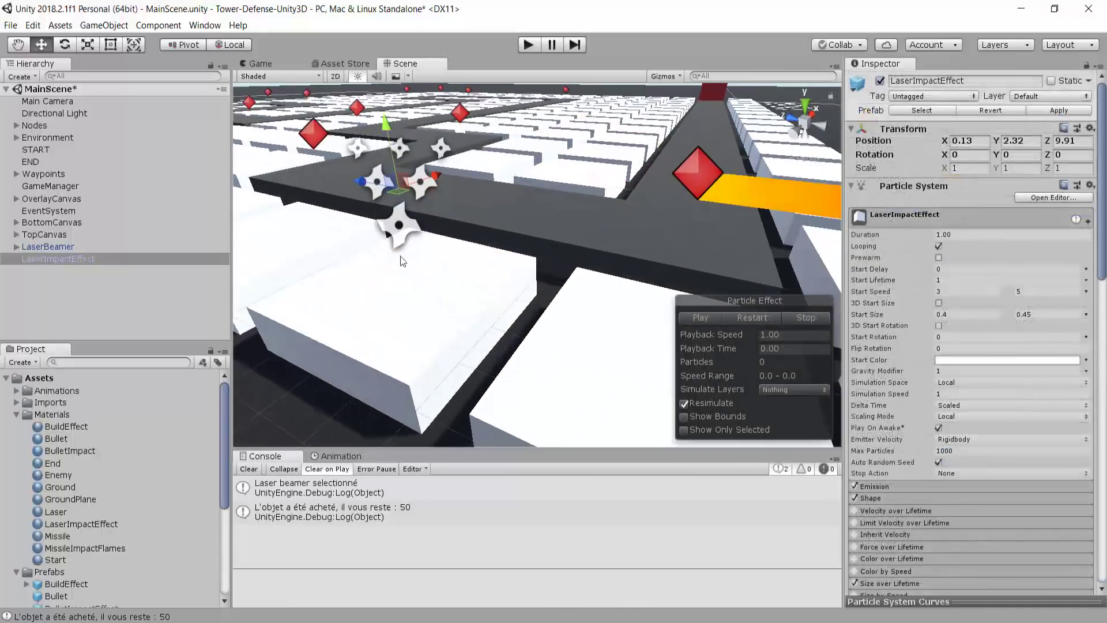
Make LaserImpactEffect a child of the LaserBeamer object
click(13, 248)
drag(61, 282, 67, 247)
scroll(435, 244, down, 7)
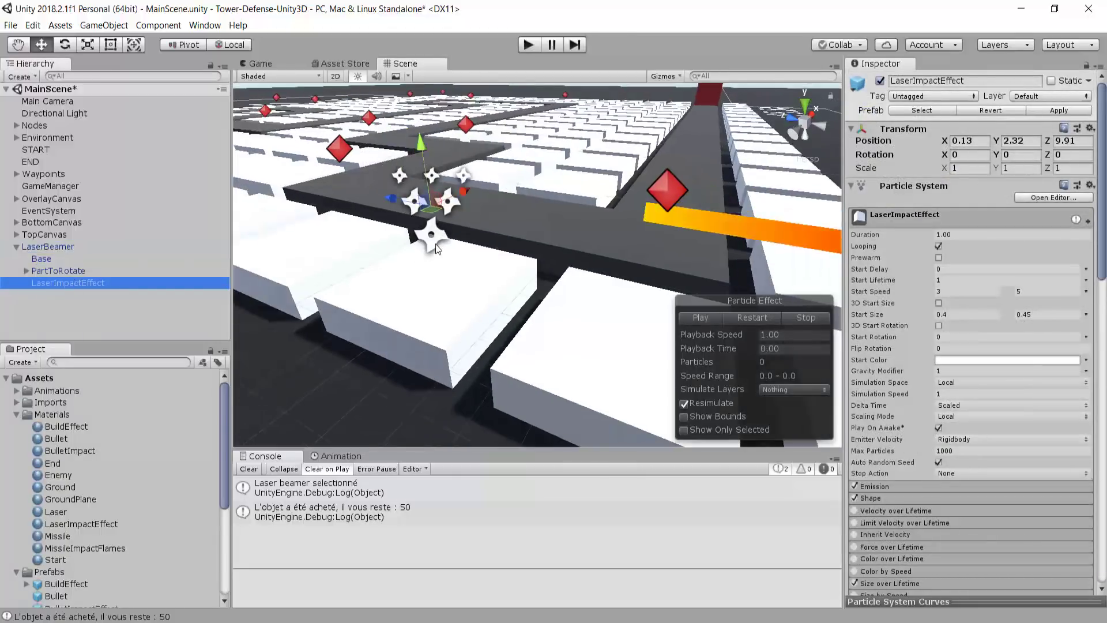
Replay the LaserImpactEffect particles and examine their placement relative to the LaserBeamer turret and its beam
right_drag(435, 243, 315, 237)
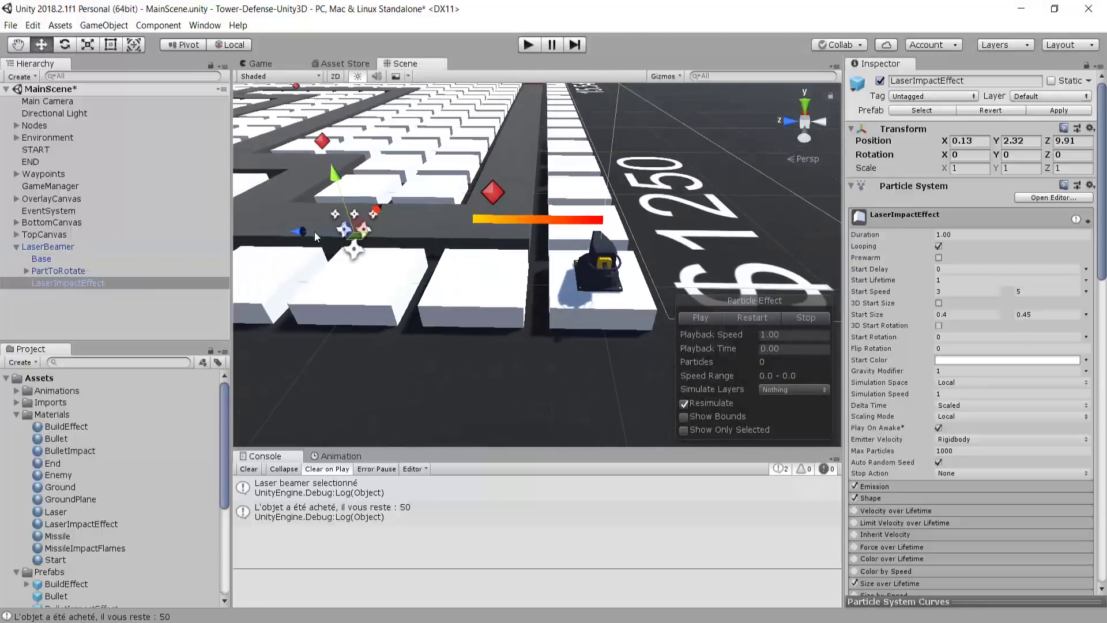
scroll(379, 246, up, 6)
middle_drag(559, 234, 670, 233)
click(758, 316)
scroll(517, 293, down, 5)
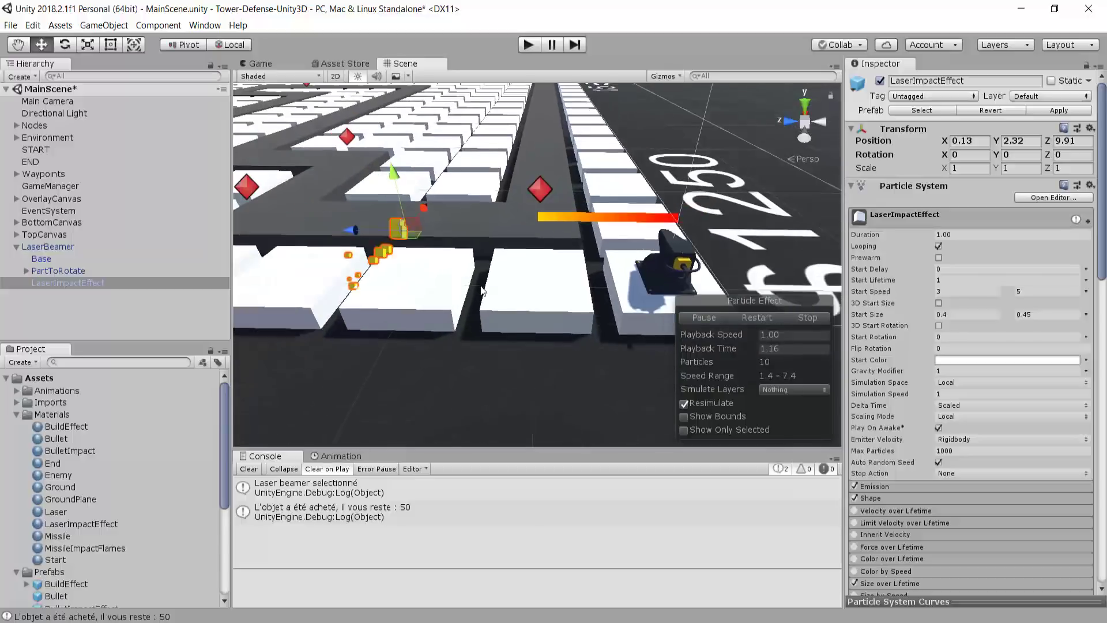
scroll(754, 244, up, 4)
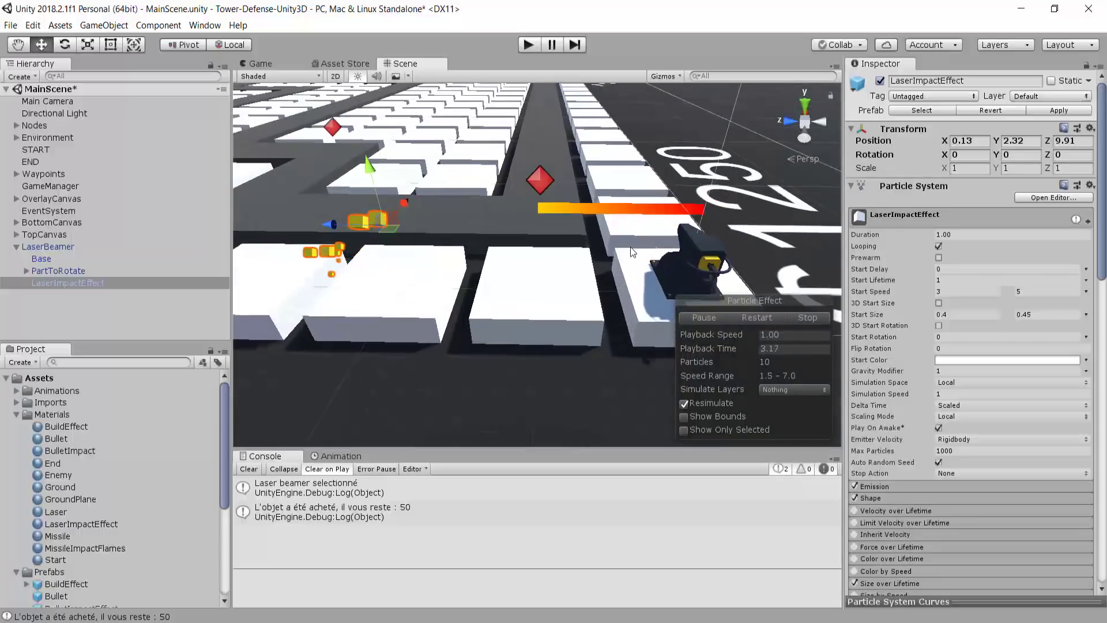
Examine the LaserImpactEffect particles over the path and nodes, both near and far from the laser turret
middle_drag(750, 245, 666, 219)
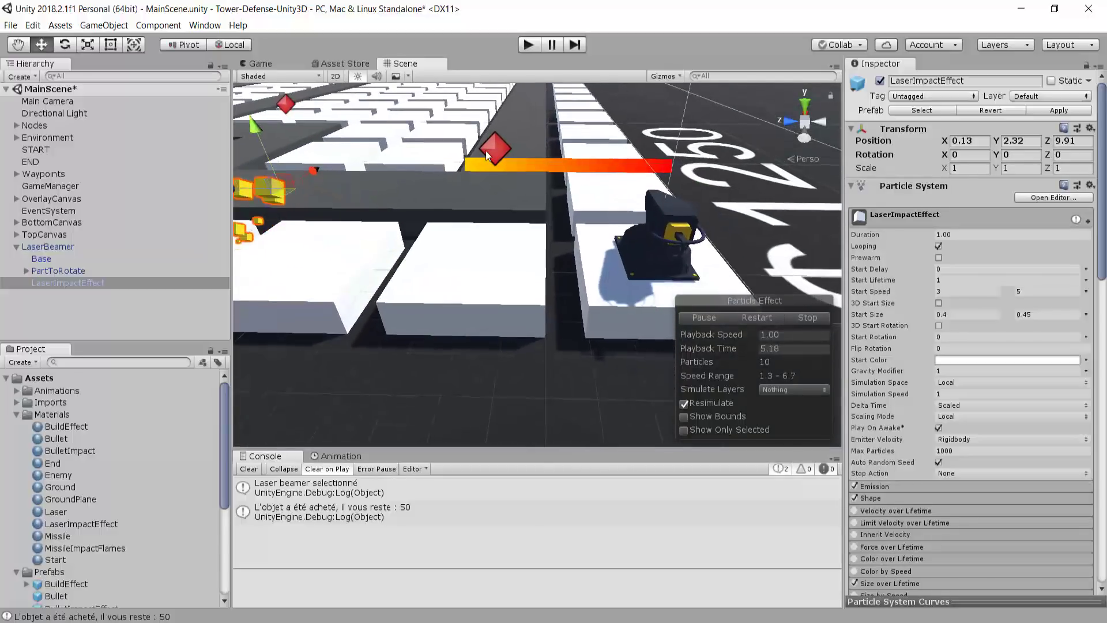
middle_drag(279, 188, 421, 210)
scroll(566, 244, down, 3)
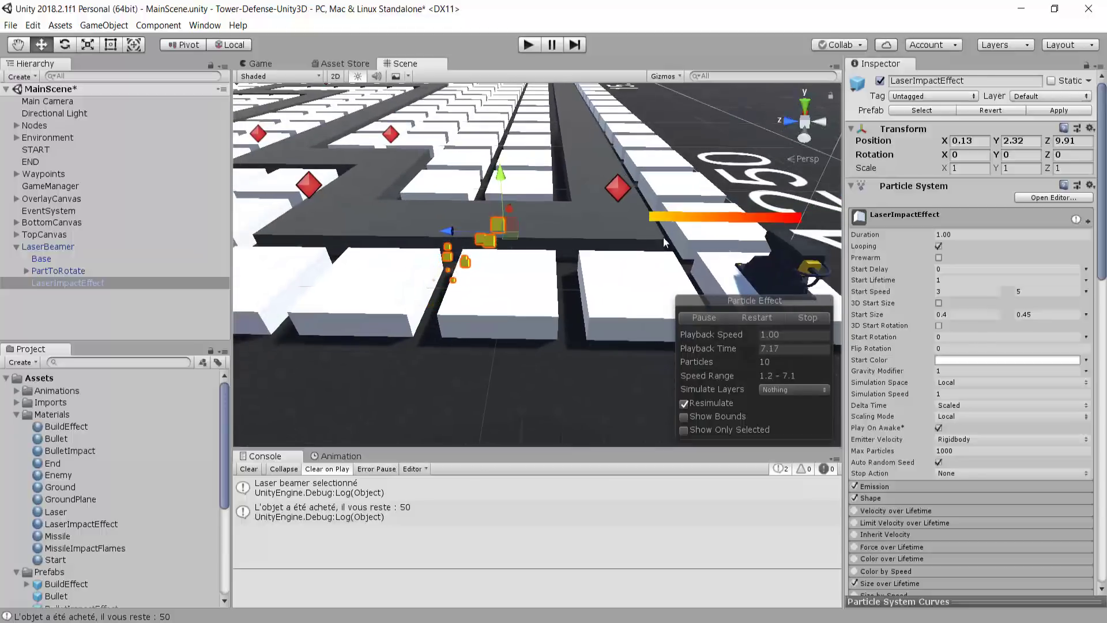
middle_drag(544, 248, 482, 233)
scroll(475, 273, down, 3)
scroll(439, 214, up, 1)
scroll(439, 209, up, 2)
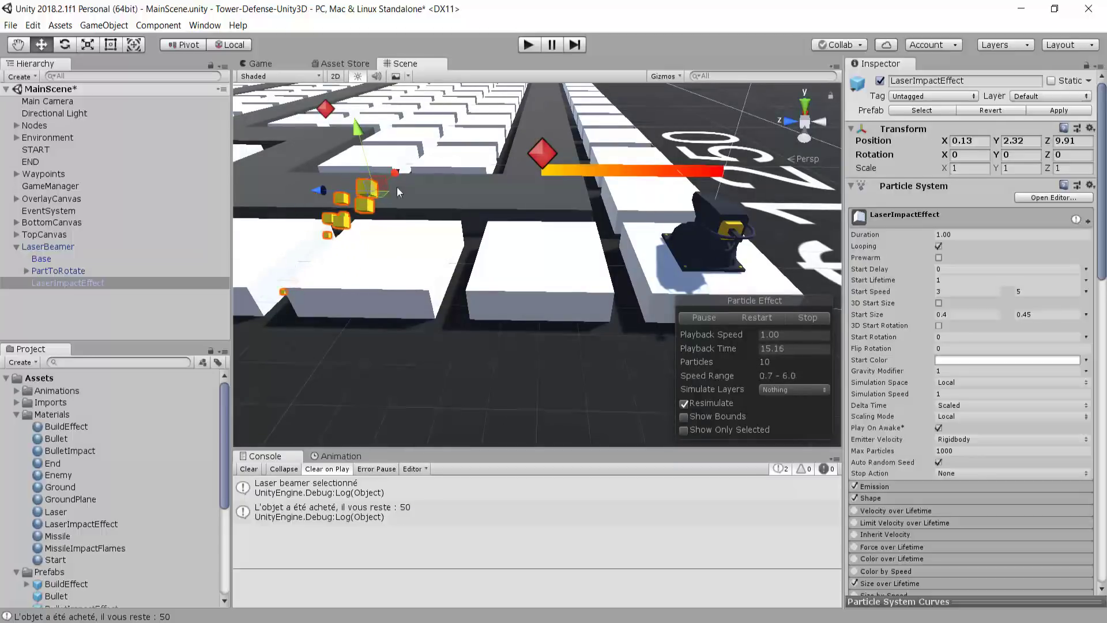
scroll(468, 223, up, 3)
middle_drag(475, 216, 514, 246)
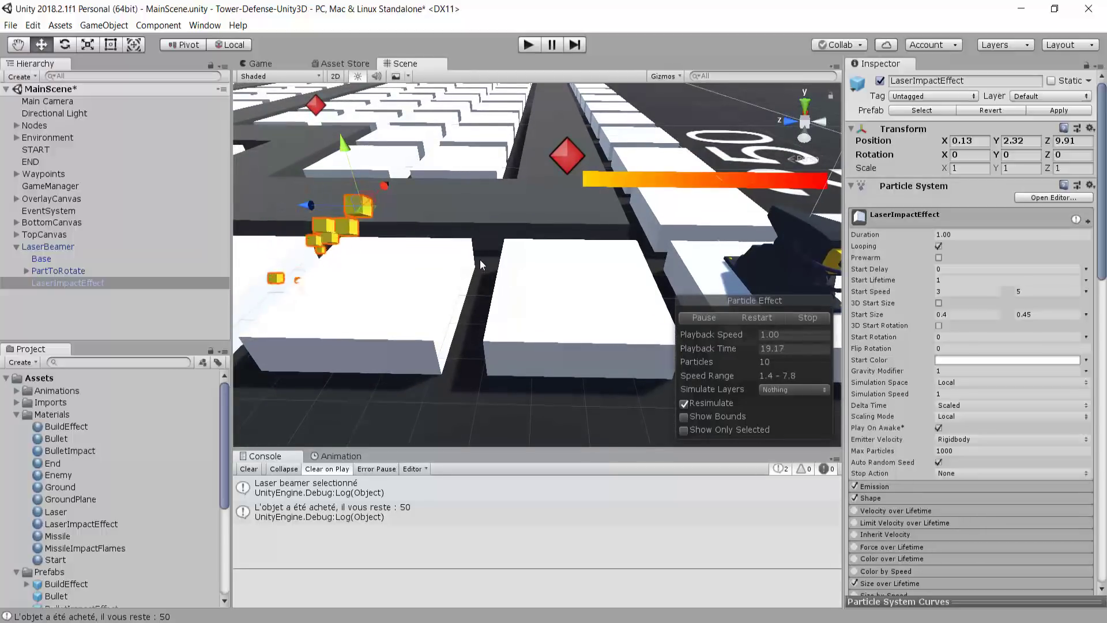
scroll(373, 200, down, 2)
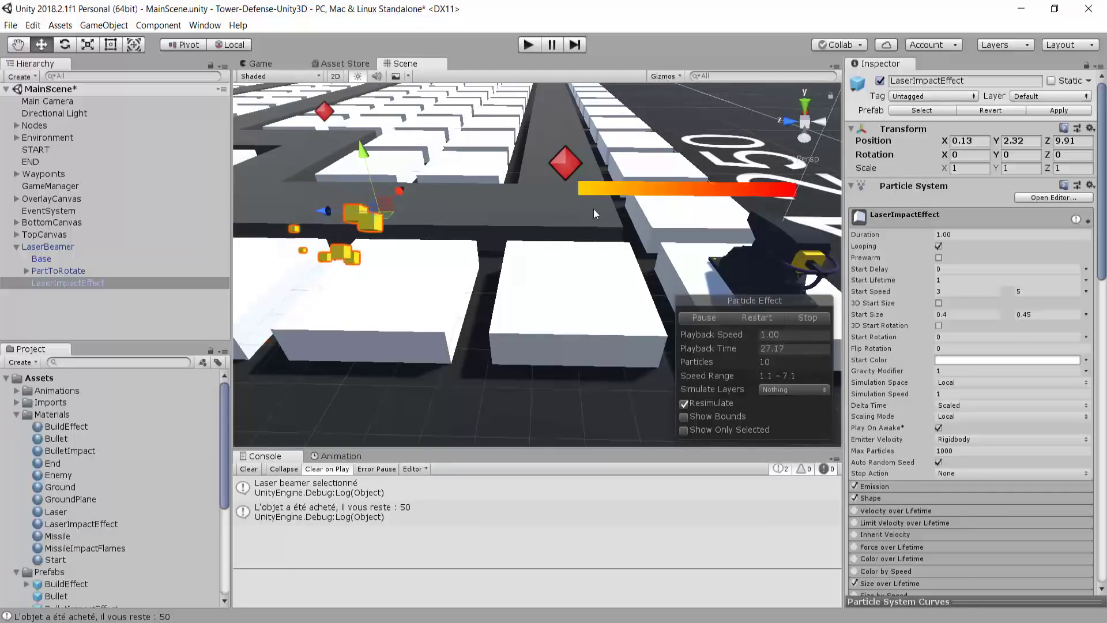
scroll(479, 230, down, 2)
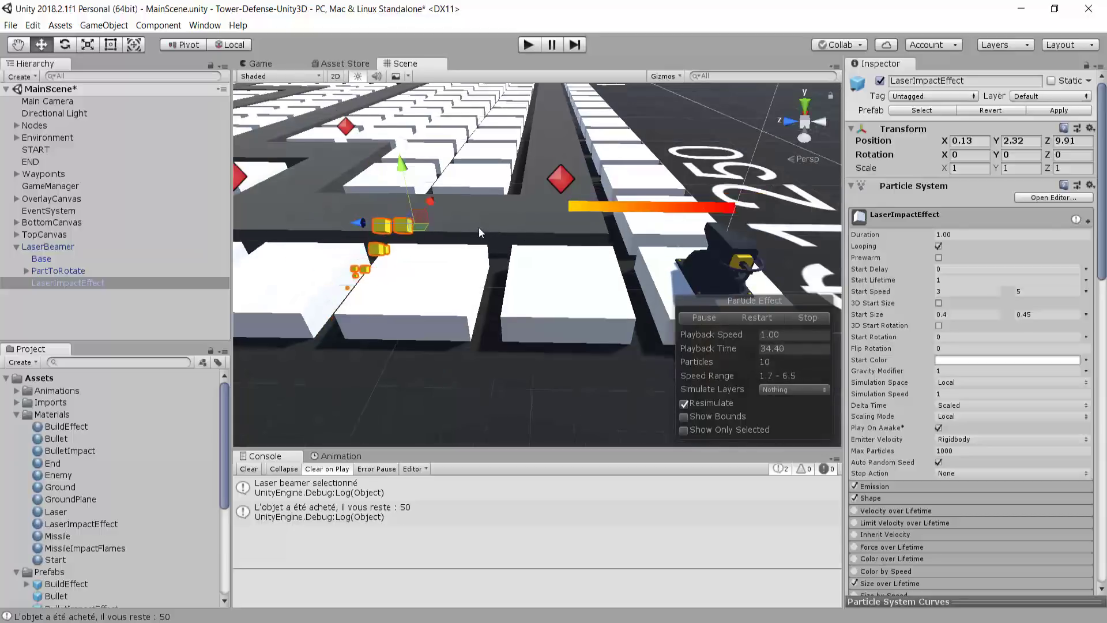
scroll(526, 226, up, 3)
Open the LaserBeamer's Turret script in Visual Studio and declare a public ParticleSystem field named impactEffect below lineRenderer
click(38, 248)
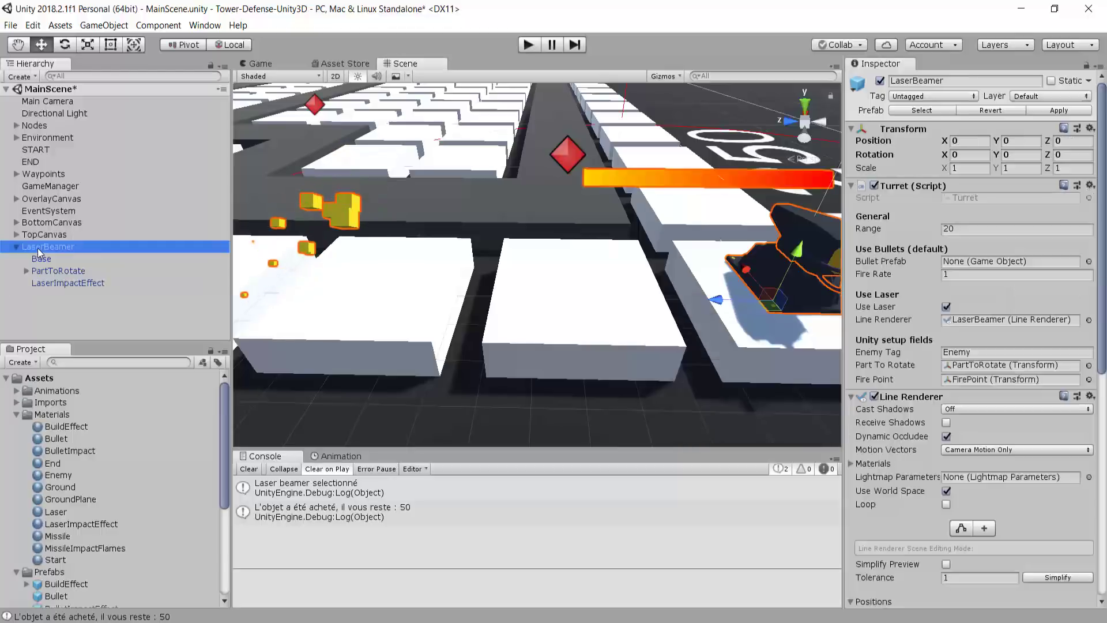
double_click(974, 197)
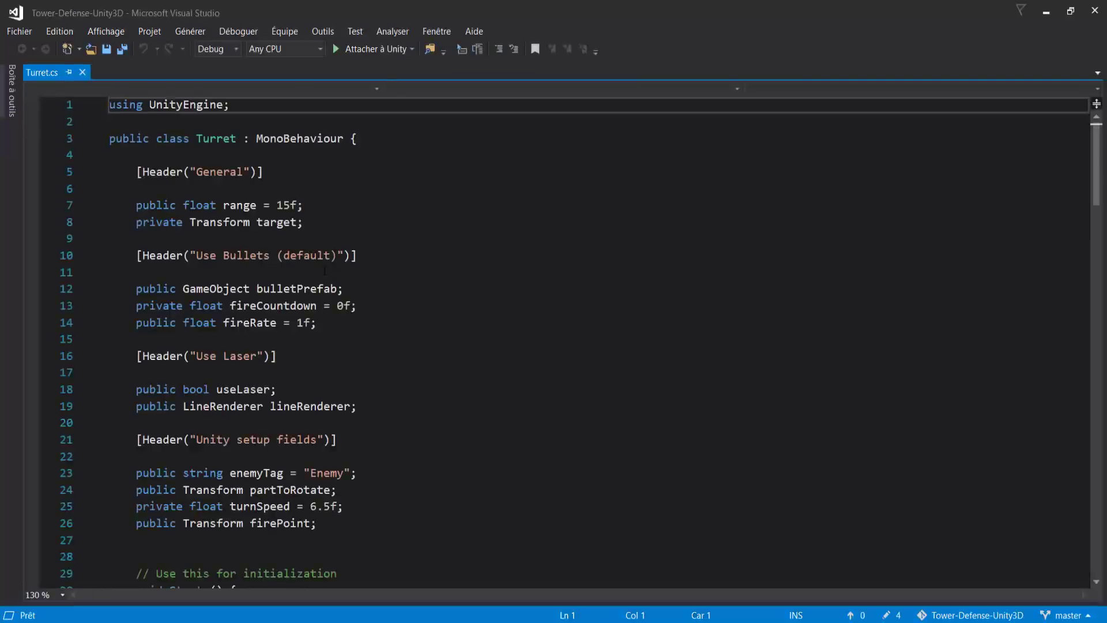
scroll(284, 278, down, 1)
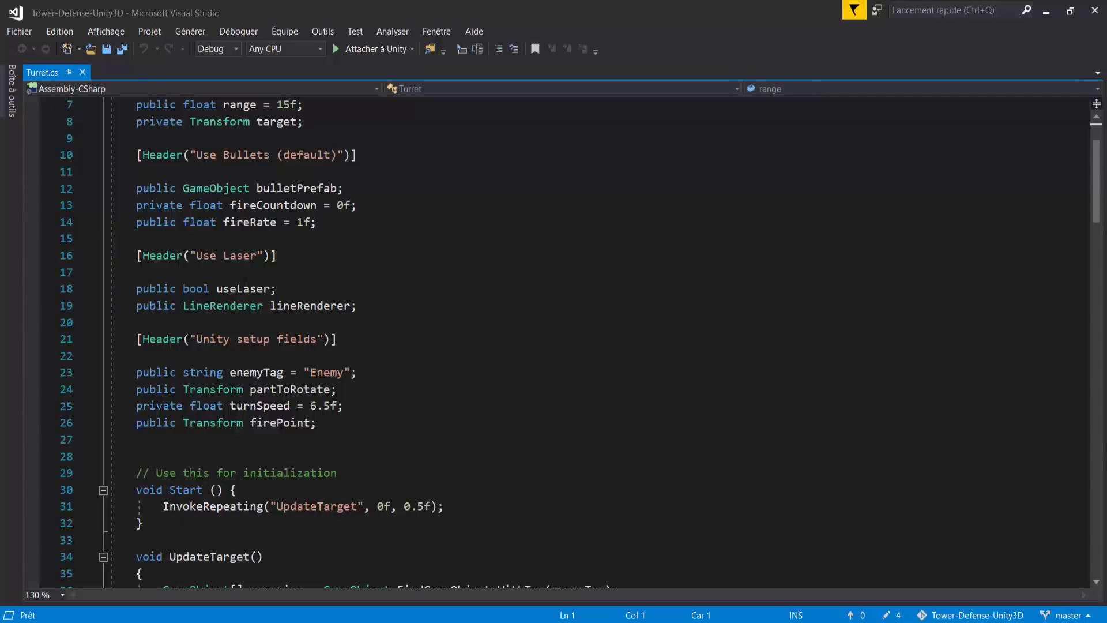
click(432, 312)
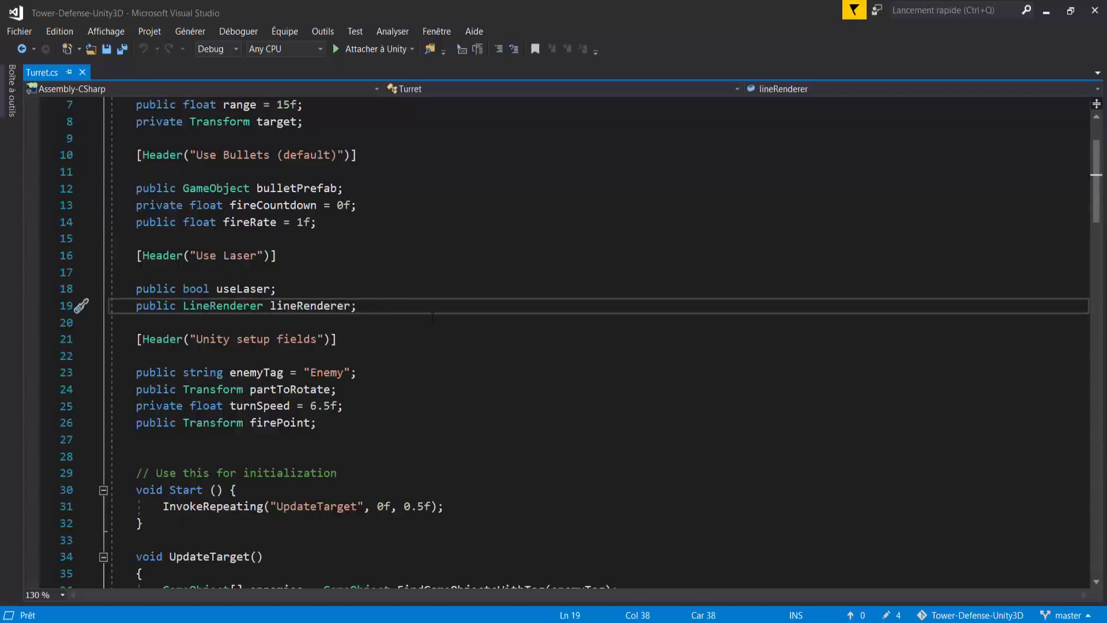
key(Return)
text(public )
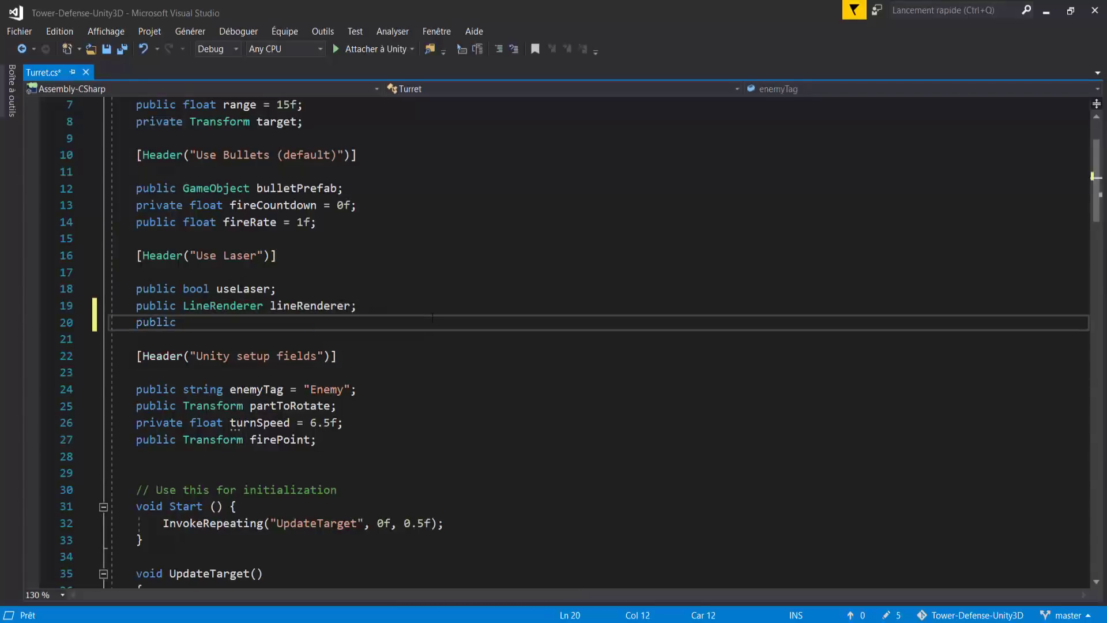
text(particles)
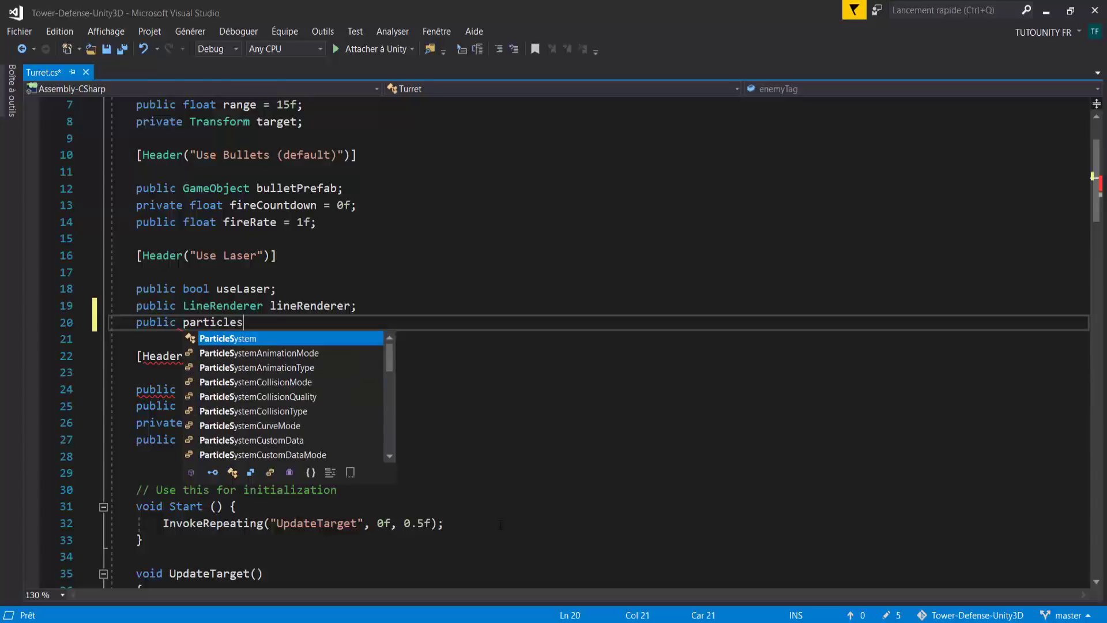
key(Tab)
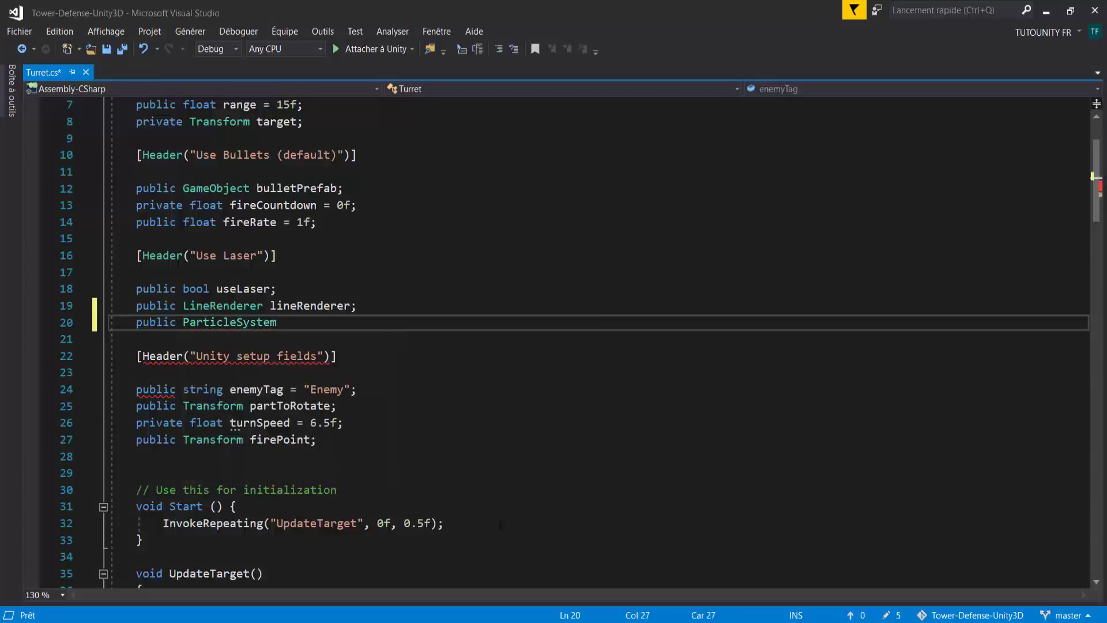
text(impactEffec)
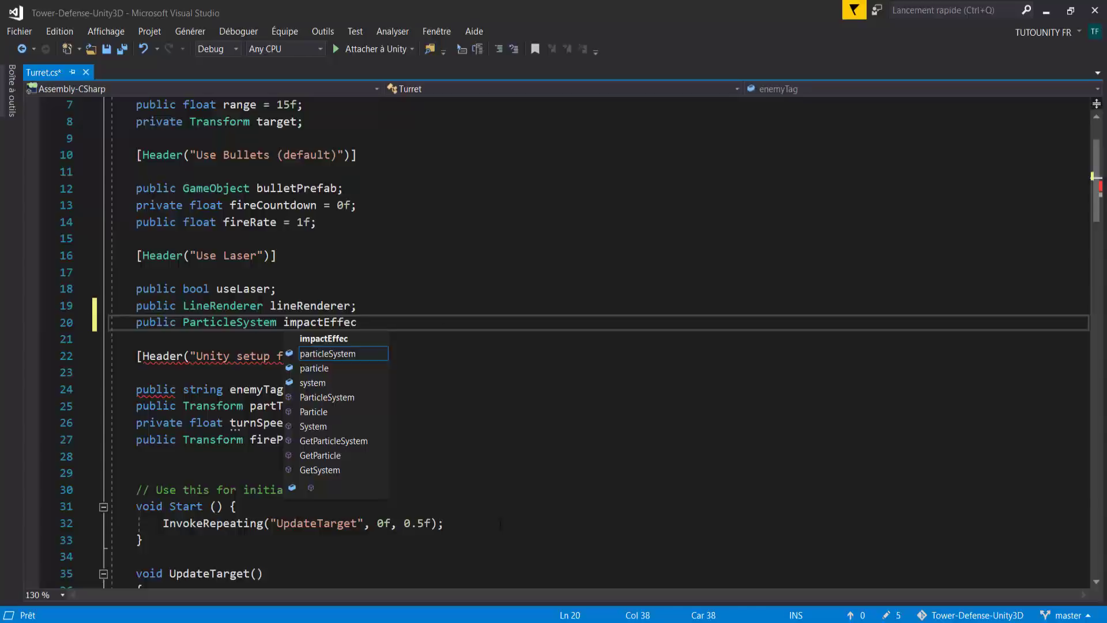
text(t;)
Find the Laser() method and review its lineRenderer enabling check and SetPosition lines
scroll(444, 322, down, 15)
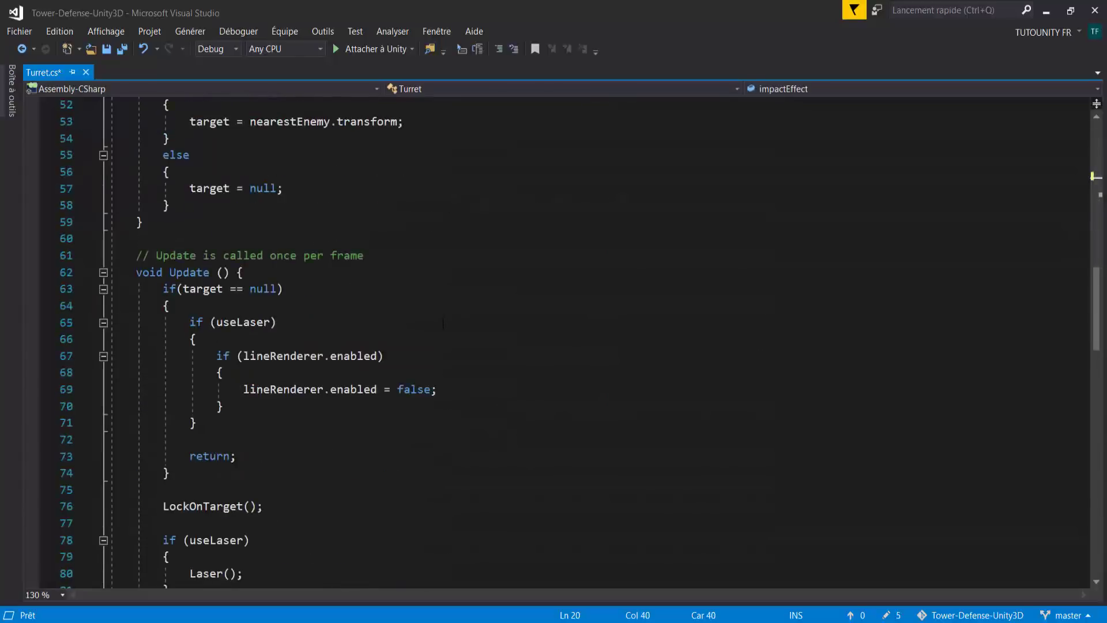
scroll(443, 322, down, 7)
scroll(444, 323, down, 6)
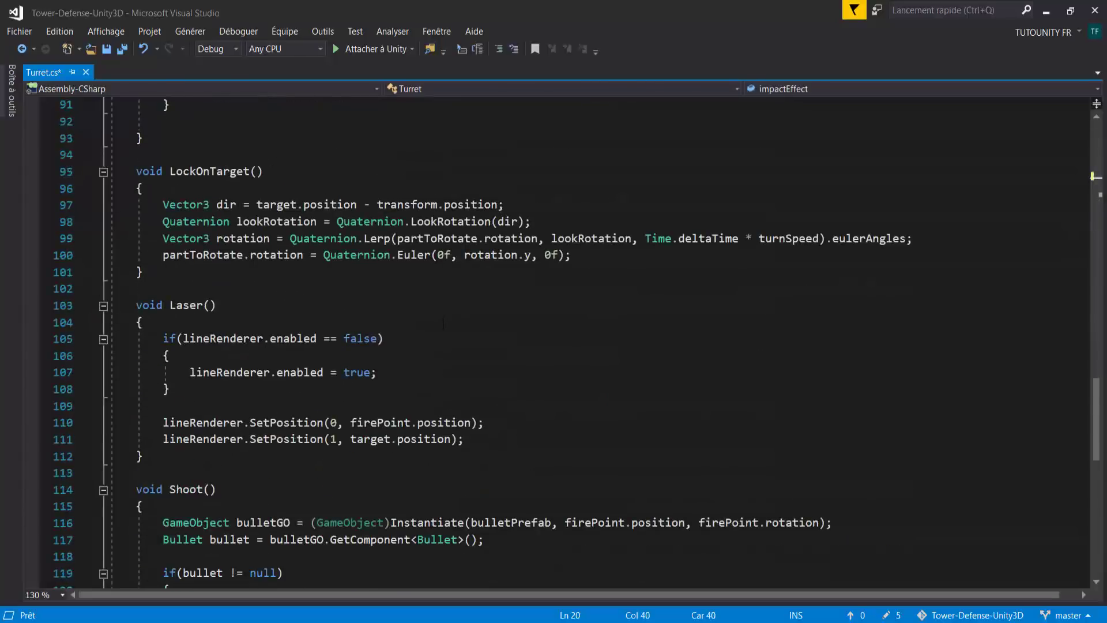
scroll(444, 322, down, 2)
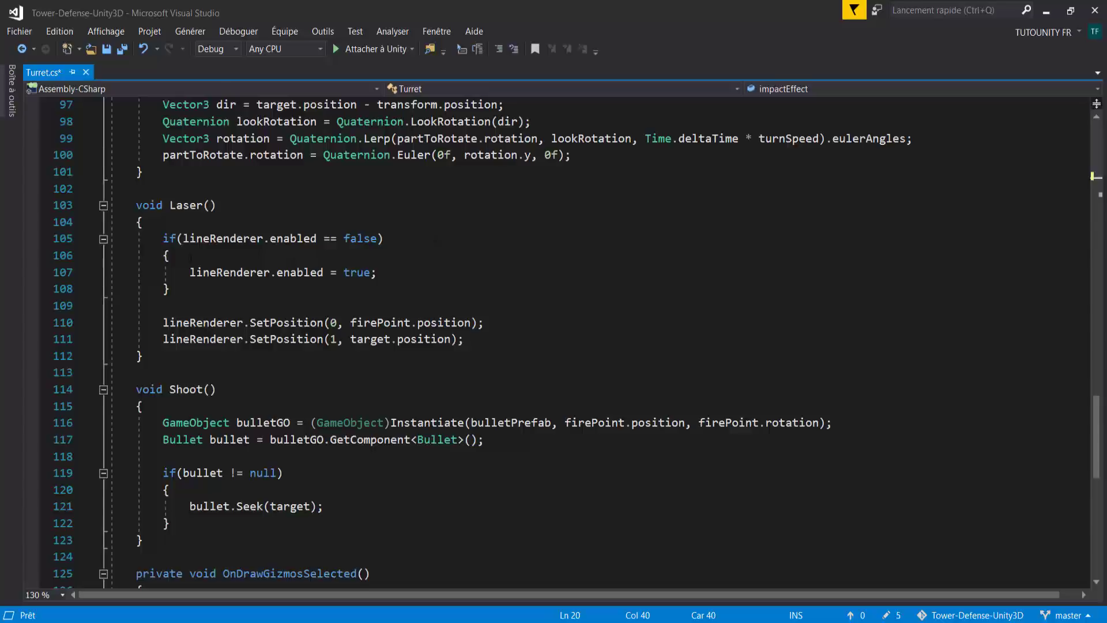
drag(163, 323, 464, 340)
scroll(464, 340, up, 1)
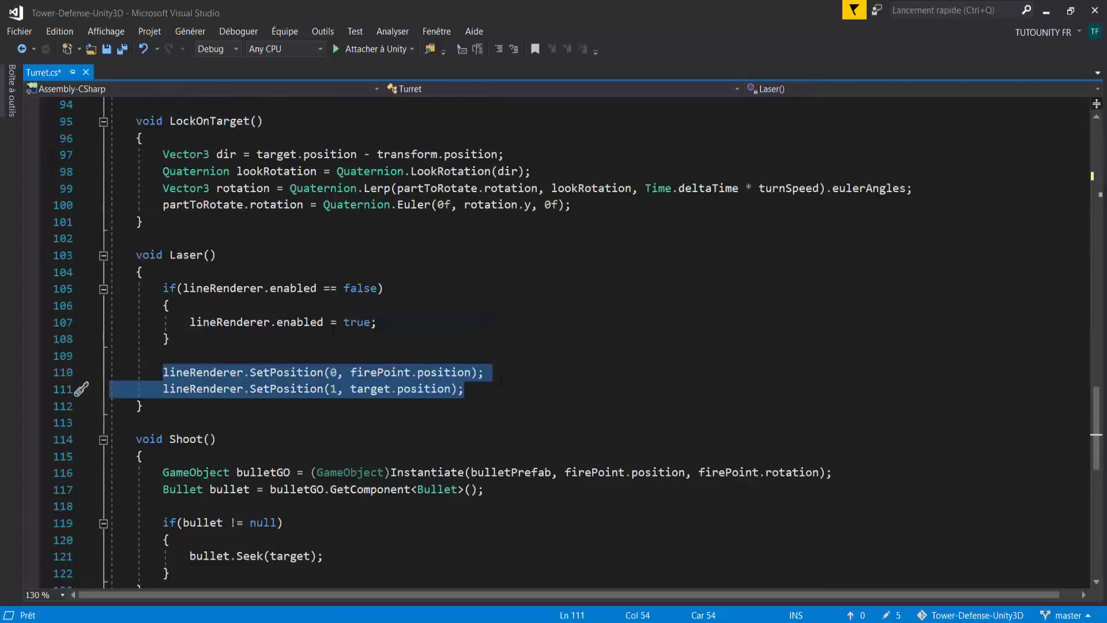
drag(464, 389, 164, 288)
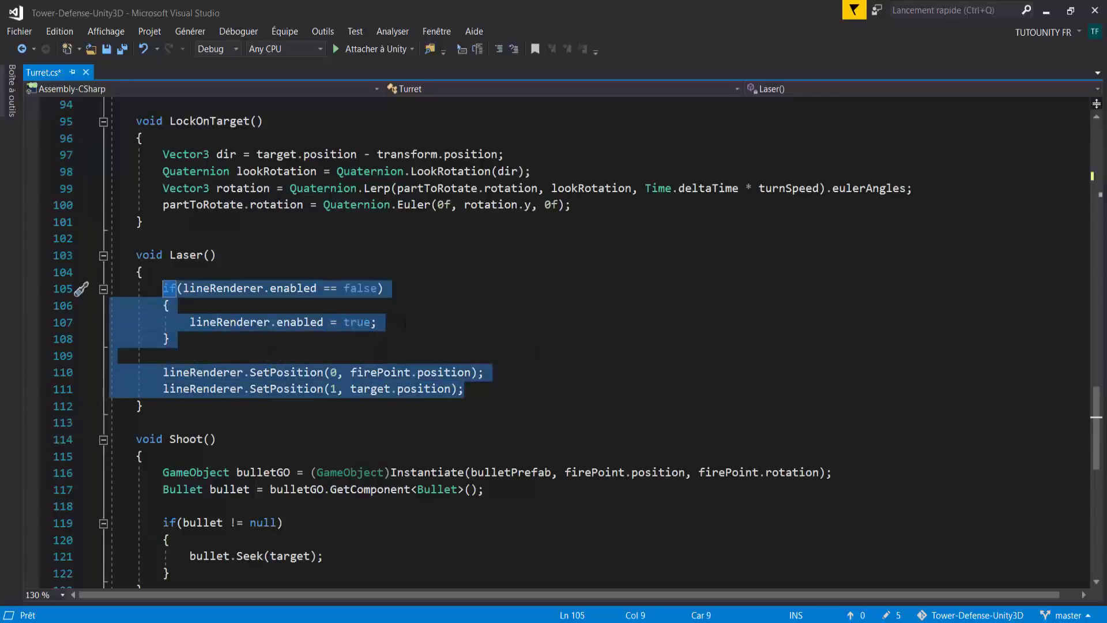
Add impactEffect.Play(); after the line enabling lineRenderer inside the if block of Laser()
click(437, 327)
key(Return)
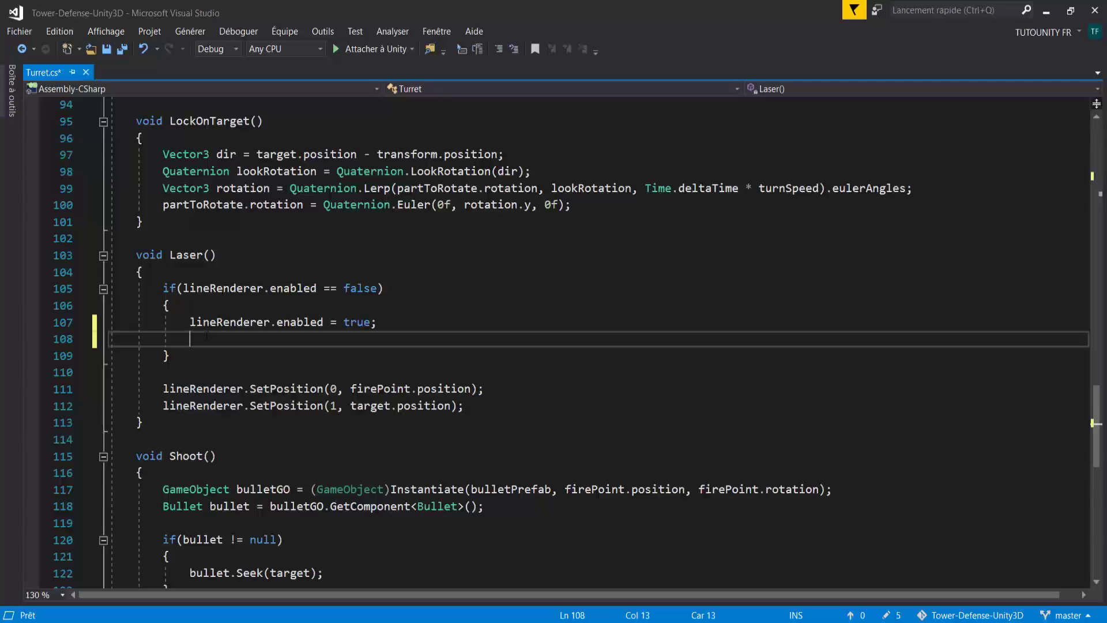
drag(206, 336, 184, 323)
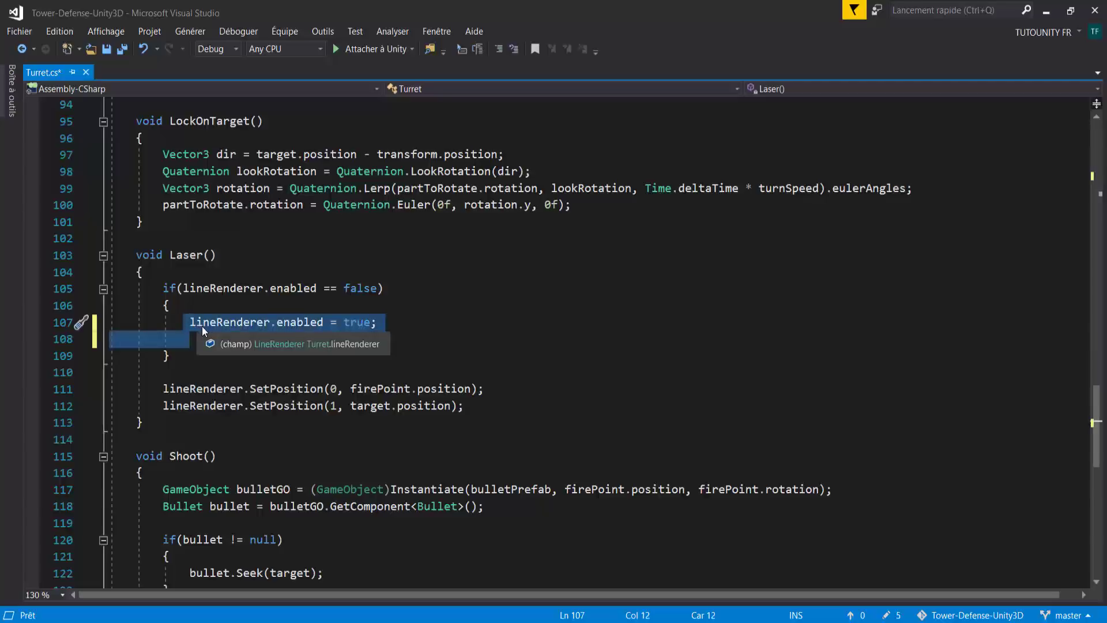
click(220, 339)
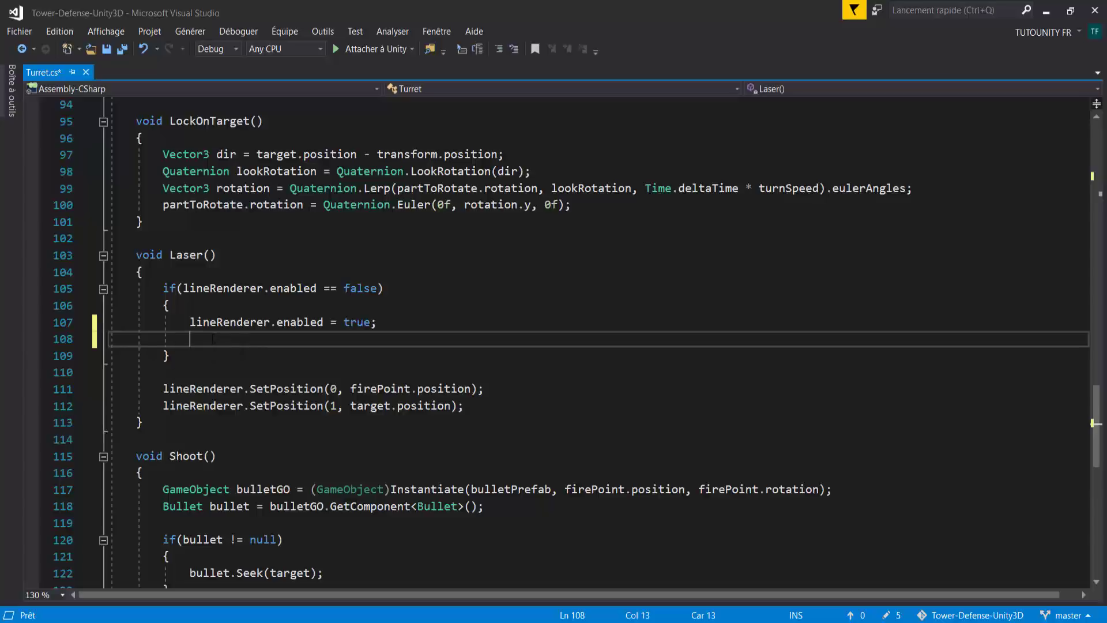
text(impac)
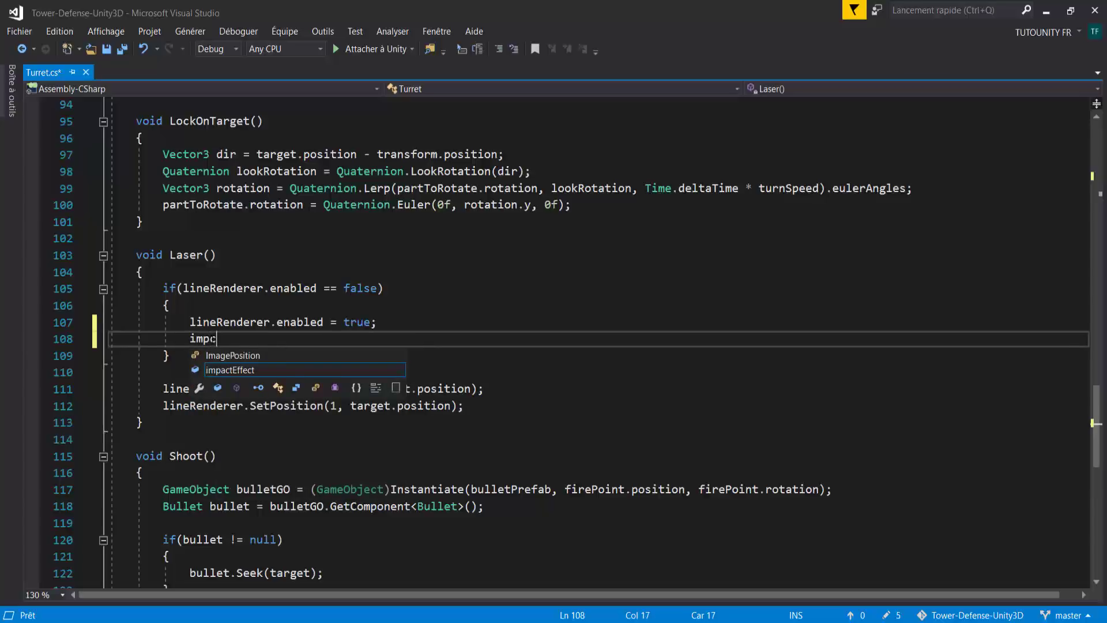
text(t)
key(Tab)
text(.)
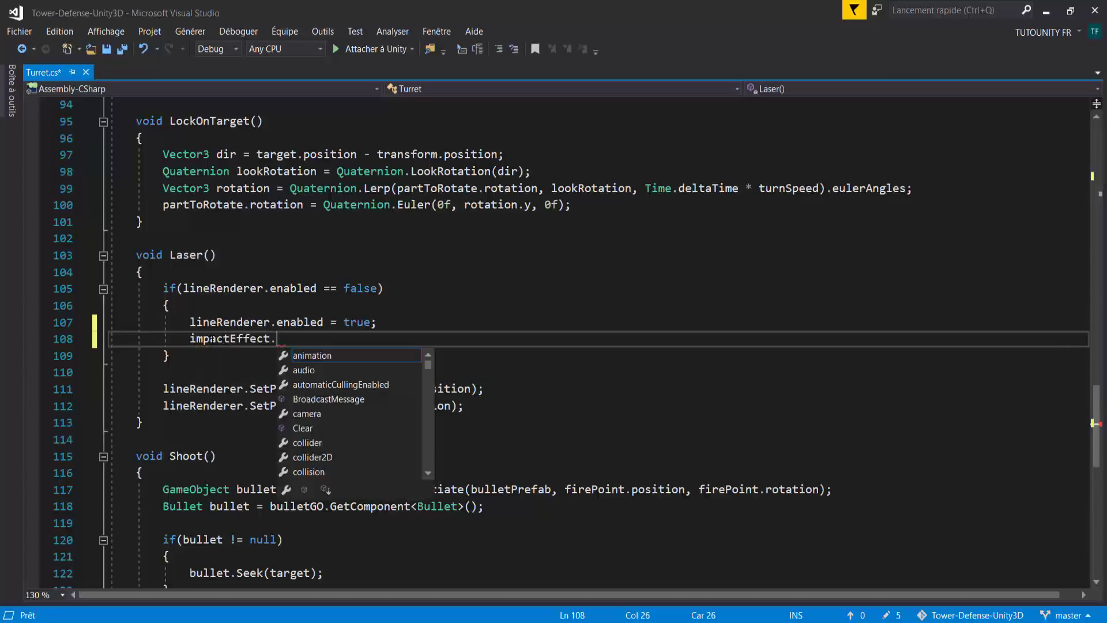
text(Play)
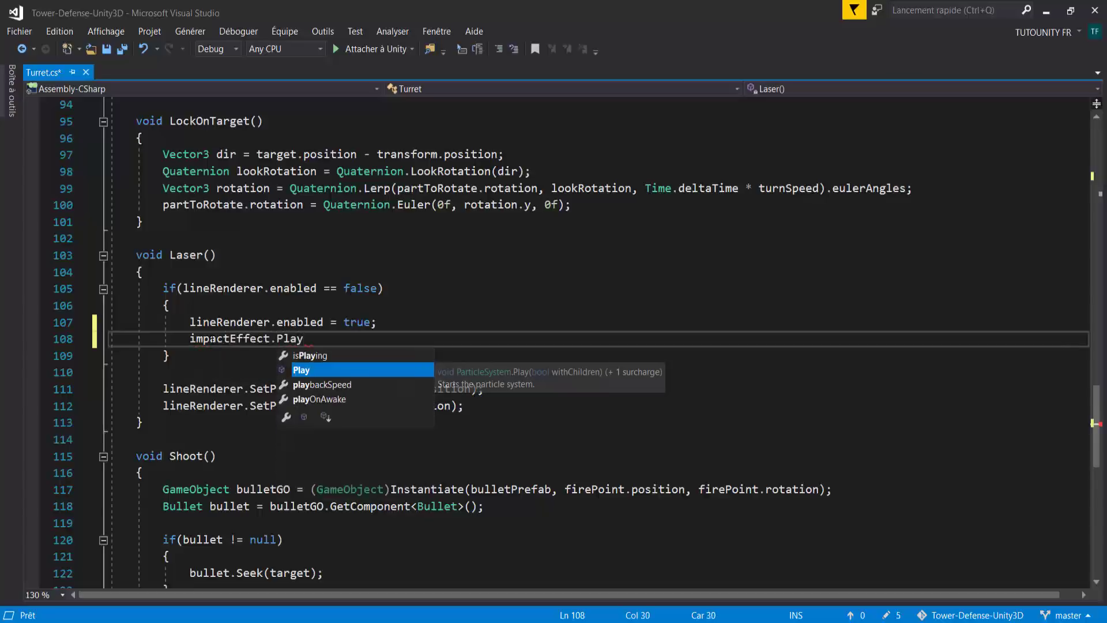
key(Tab)
text(();)
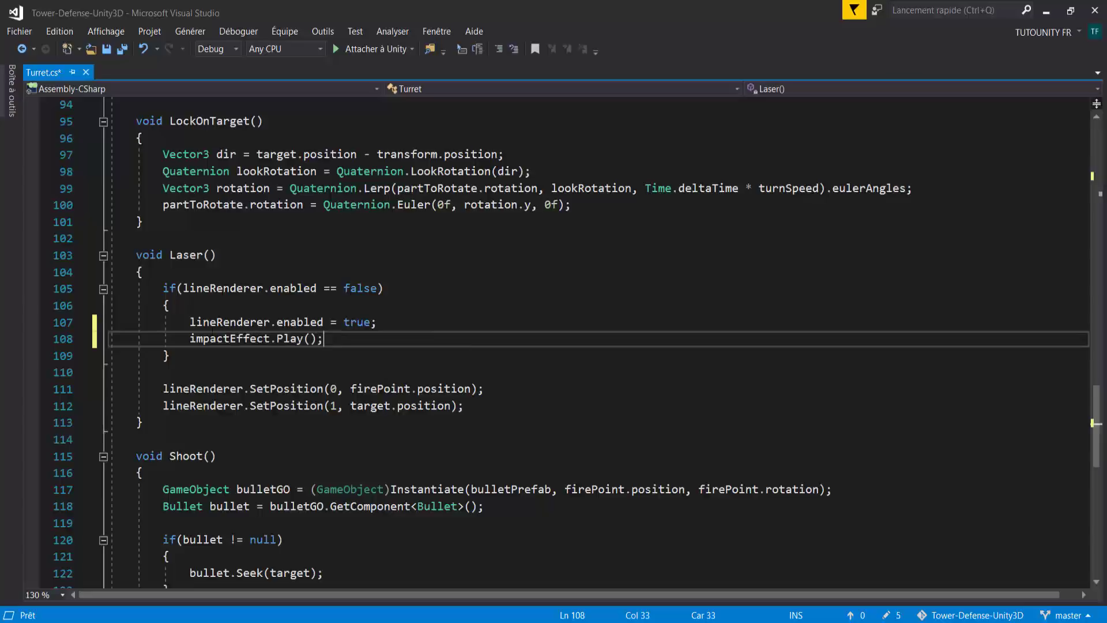
drag(190, 339, 333, 341)
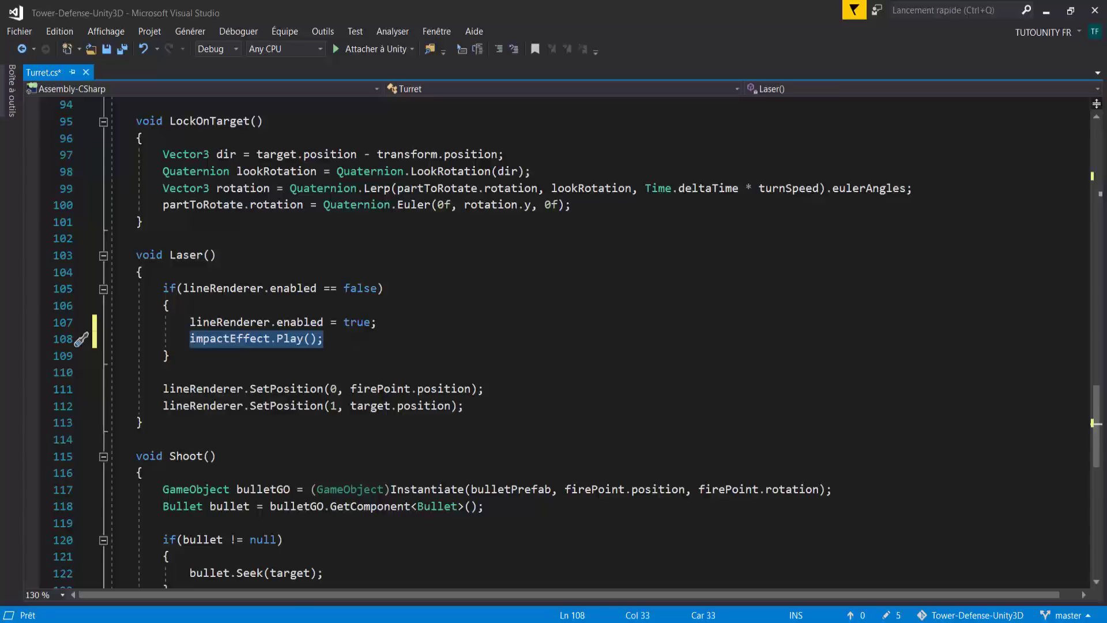
Switch to Unity and review the particle system modules and collision settings of LaserImpactEffect
key(alt+Tab)
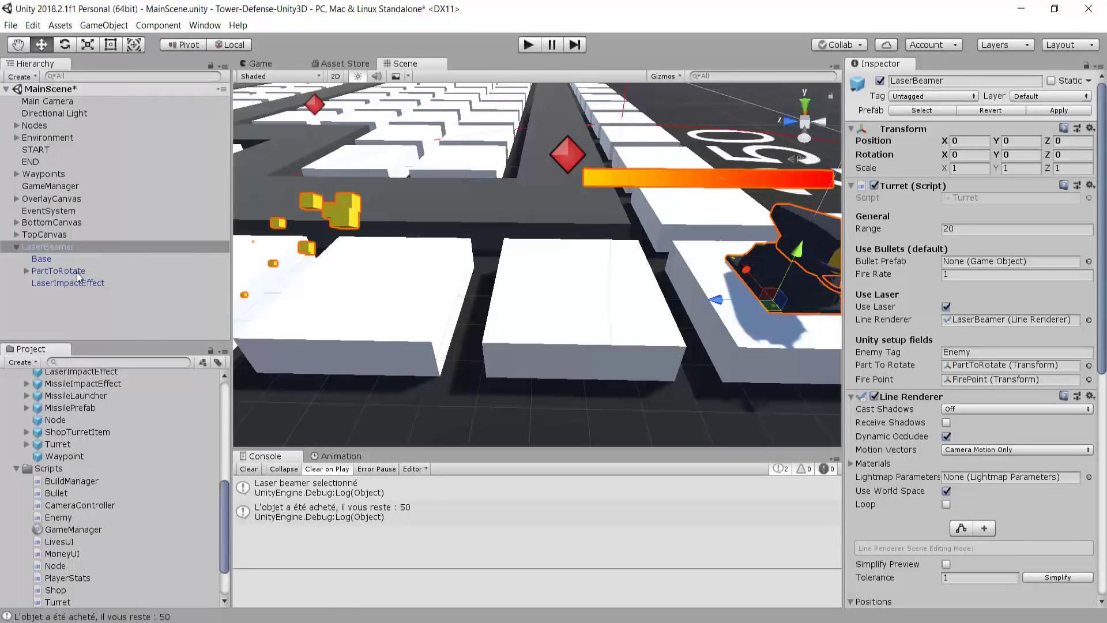
click(64, 282)
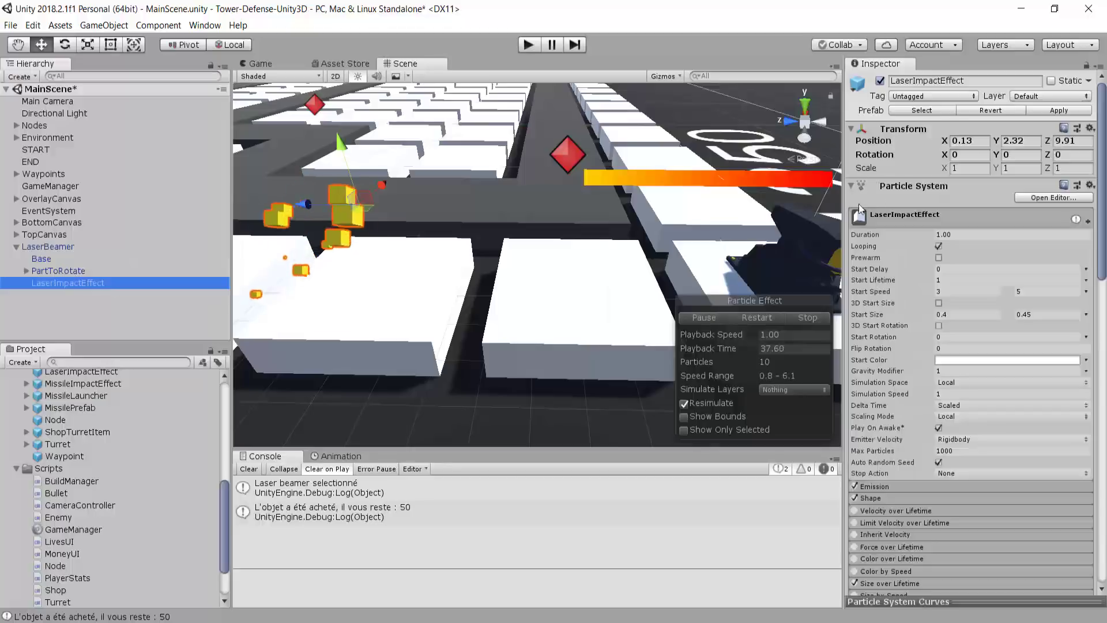
scroll(869, 211, down, 10)
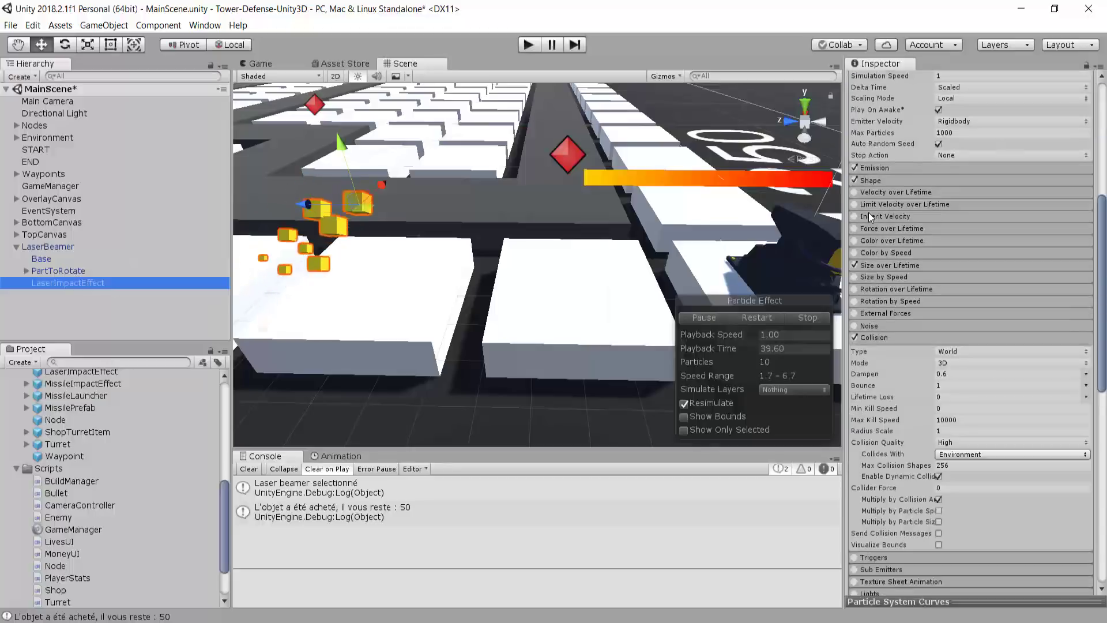
scroll(869, 210, down, 5)
scroll(890, 224, up, 5)
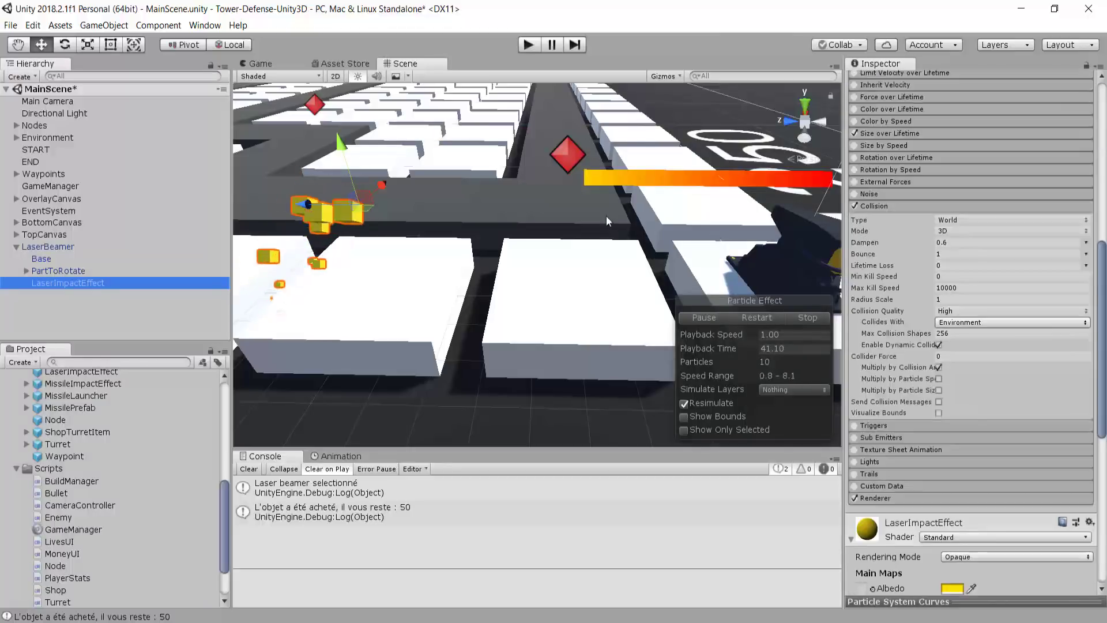
click(67, 230)
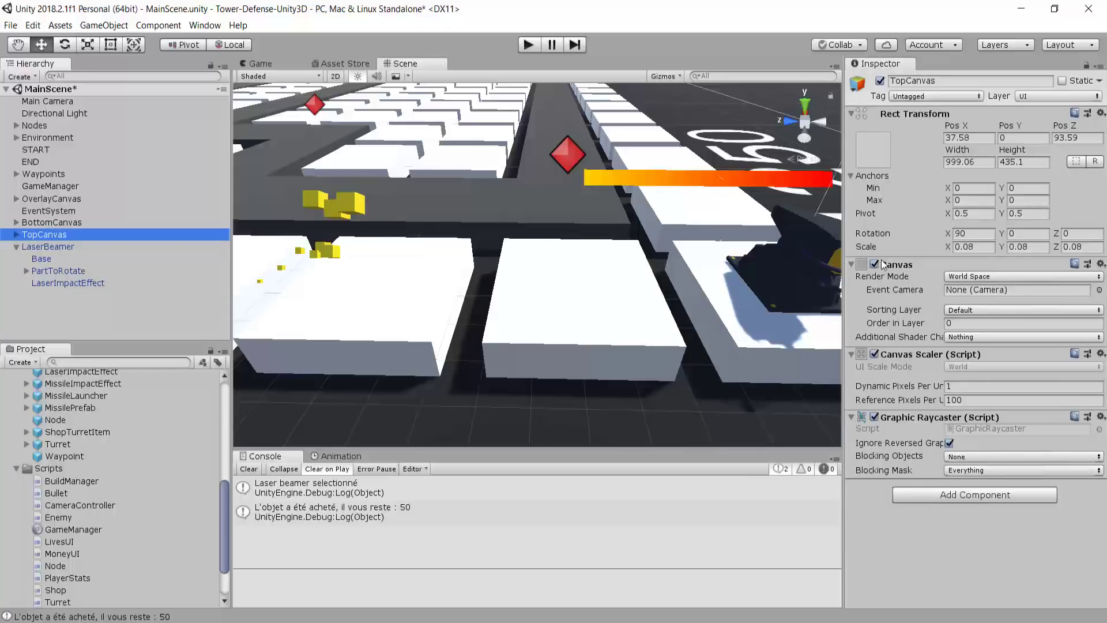
Switch to Visual Studio and return to the Laser() method of the Turret script
click(435, 615)
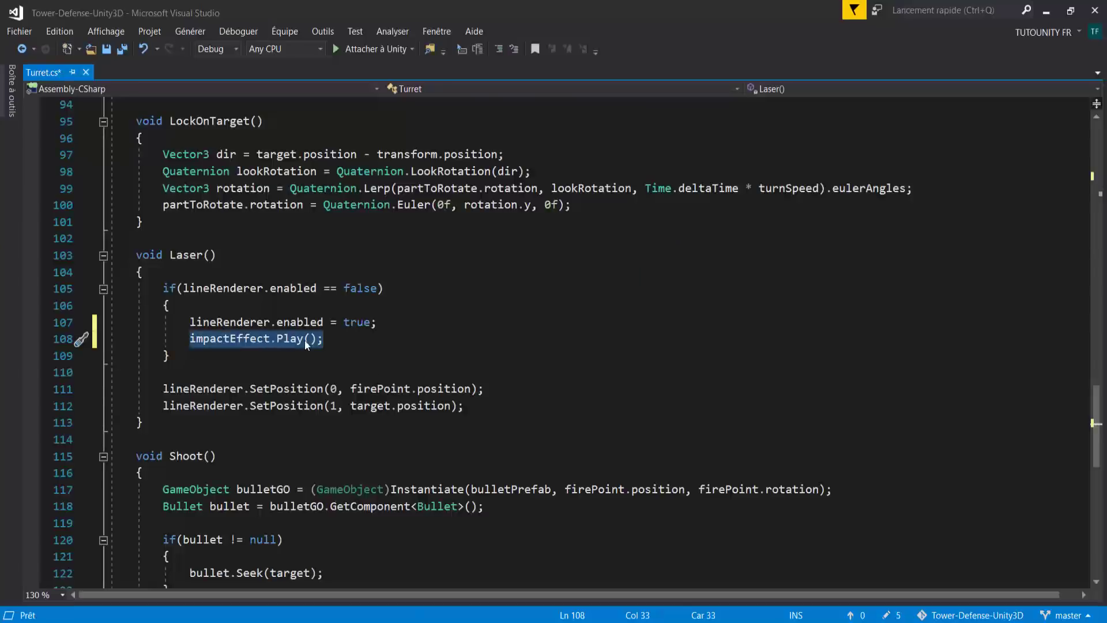
drag(324, 338, 272, 338)
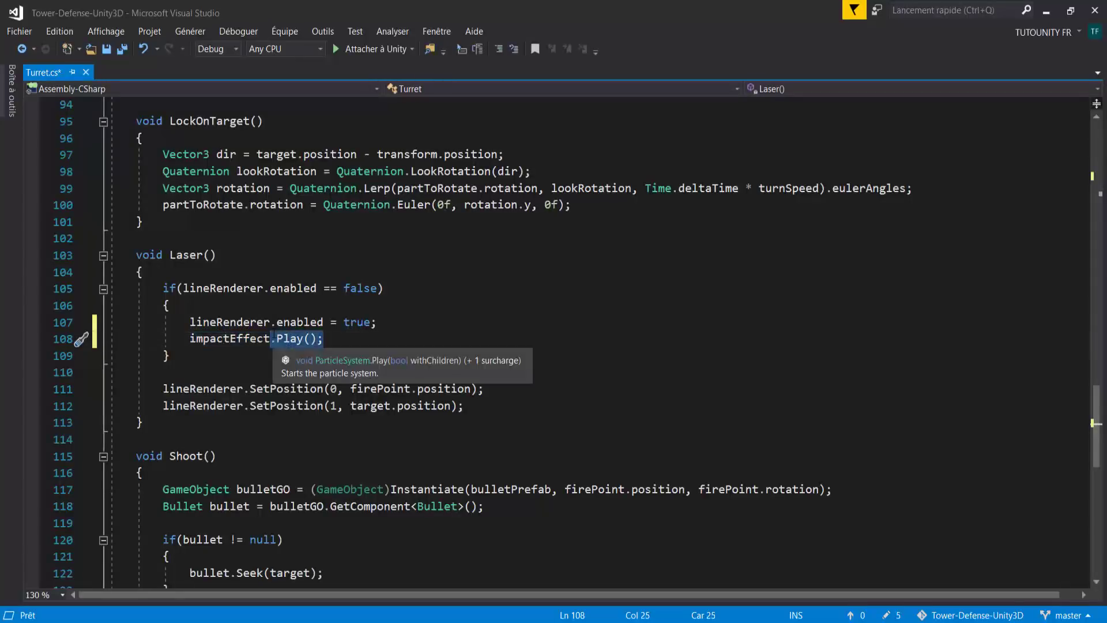
text(.stop)
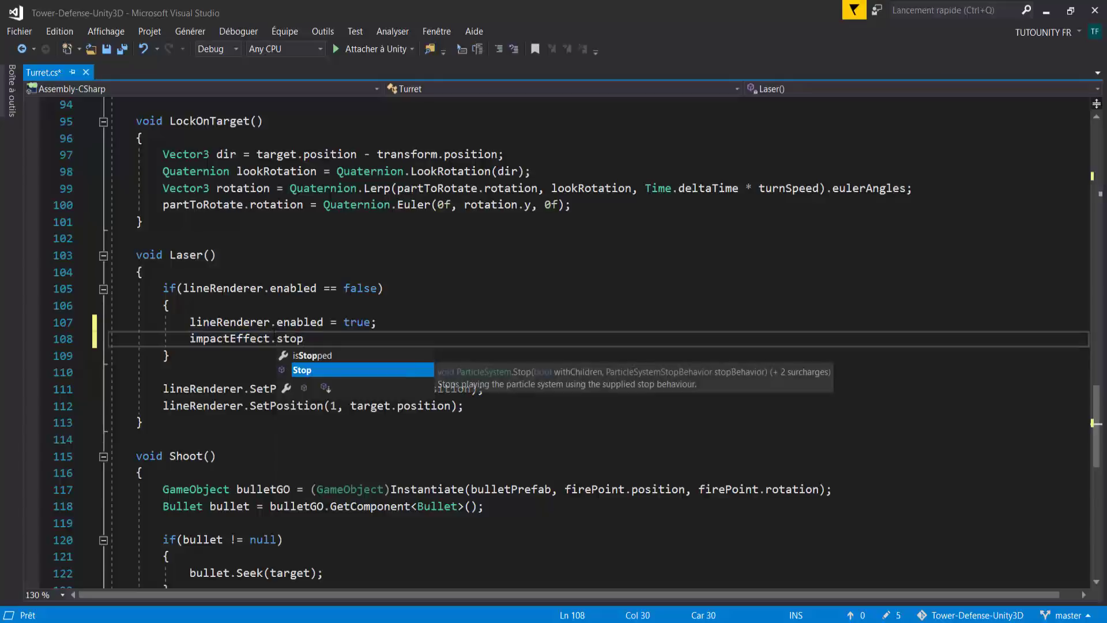
key(BackSpace)
key(BackSpace)
key(BackSpace)
key(BackSpace)
text(Play();)
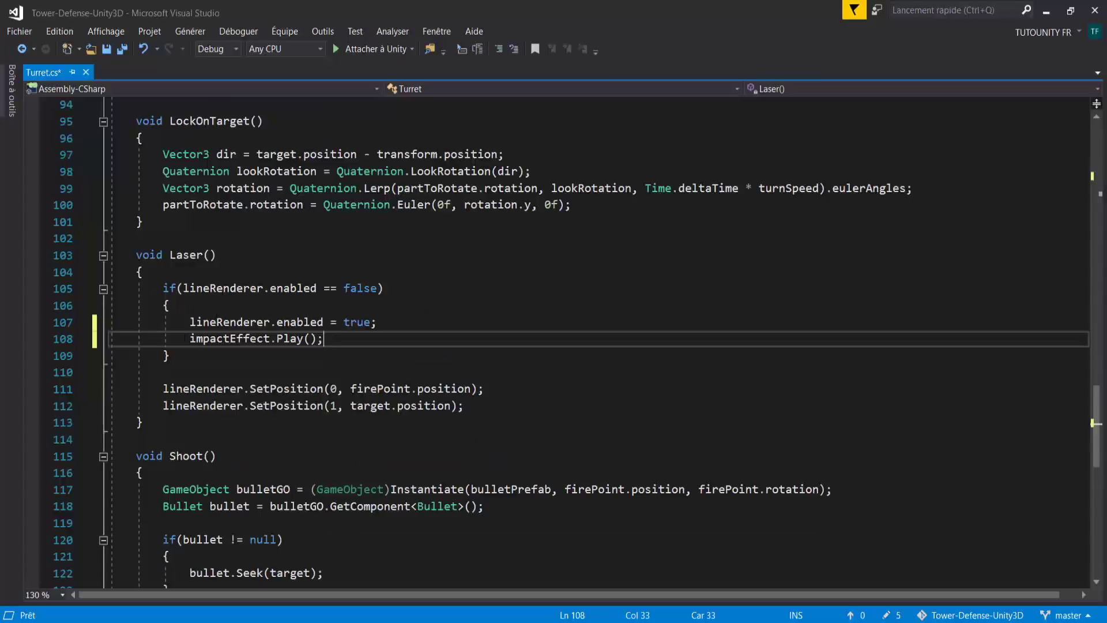
Add impactEffect.Stop(); after lineRenderer.enabled = false; in the no-target laser check of Update()
scroll(398, 296, down, 1)
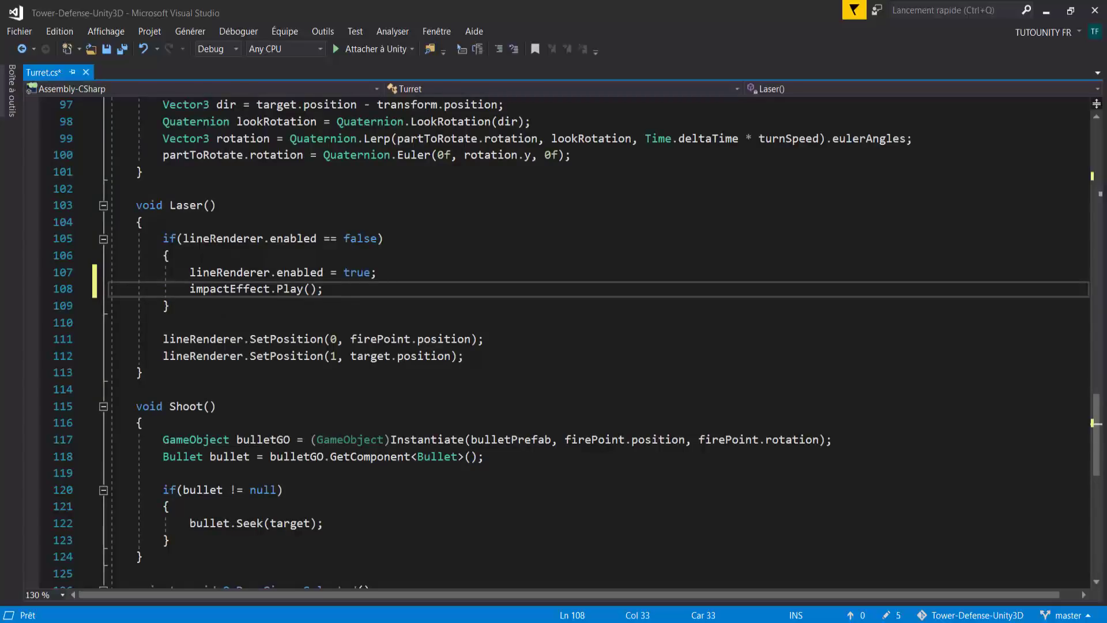
drag(190, 289, 324, 290)
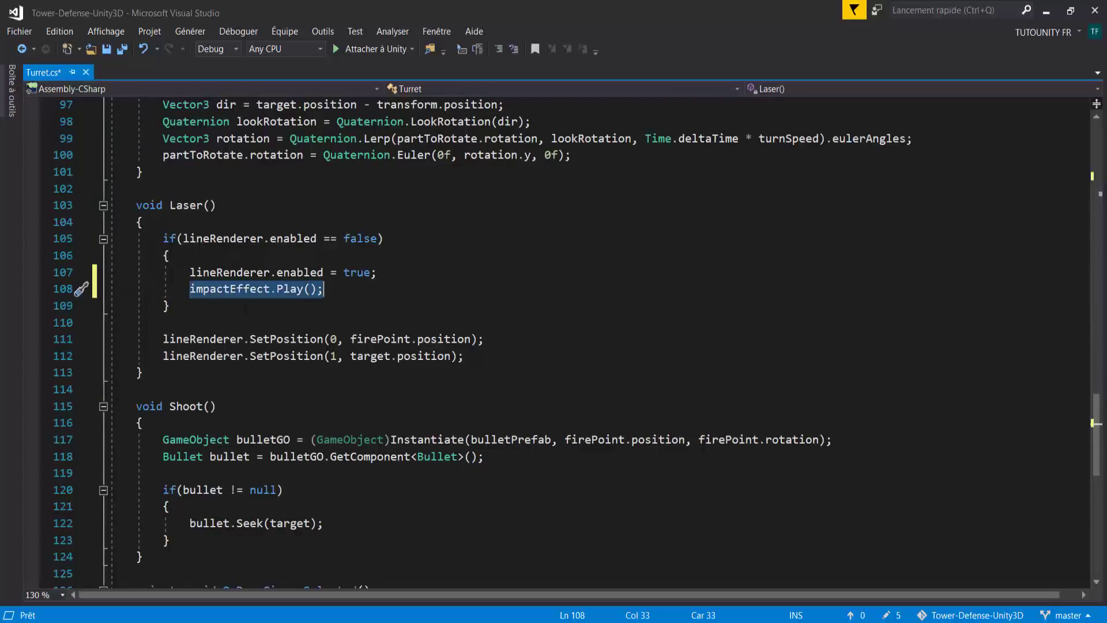
scroll(434, 358, up, 9)
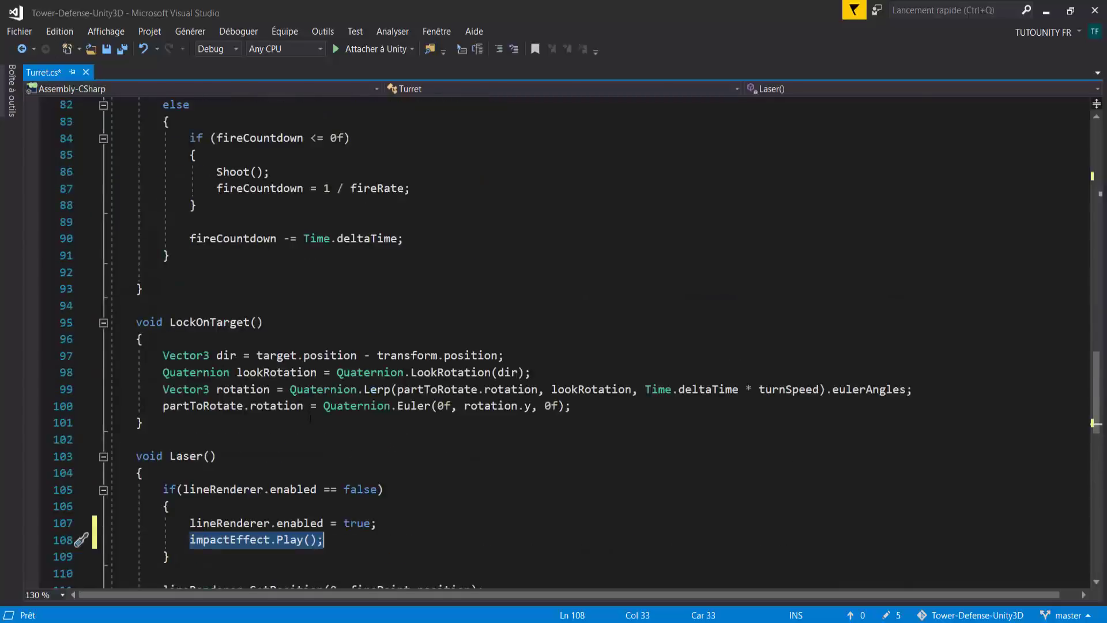
scroll(310, 418, up, 6)
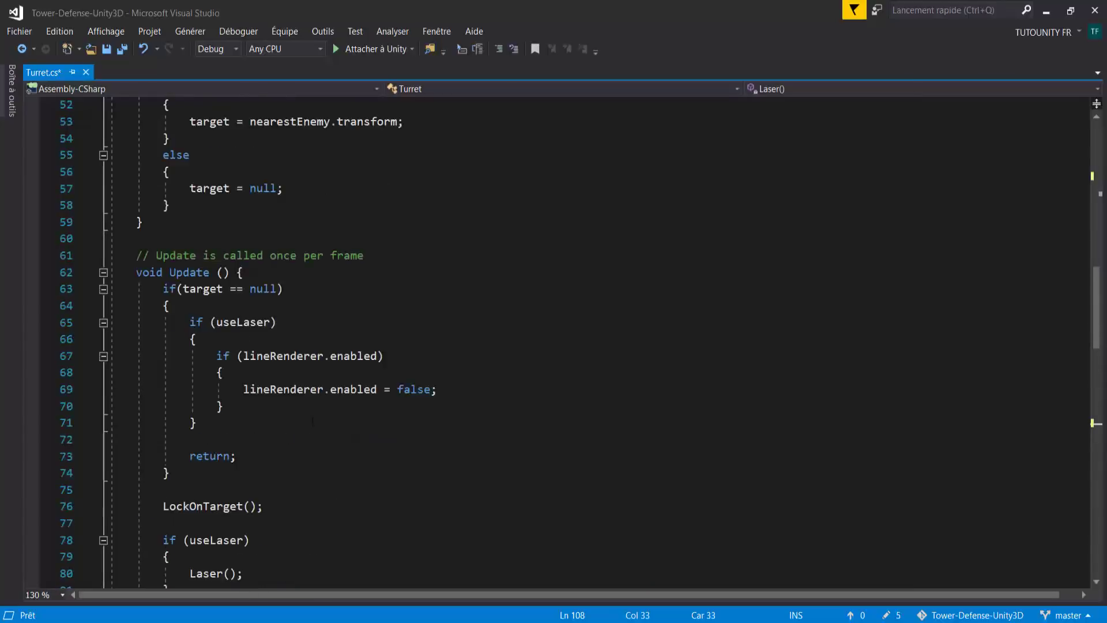
click(469, 388)
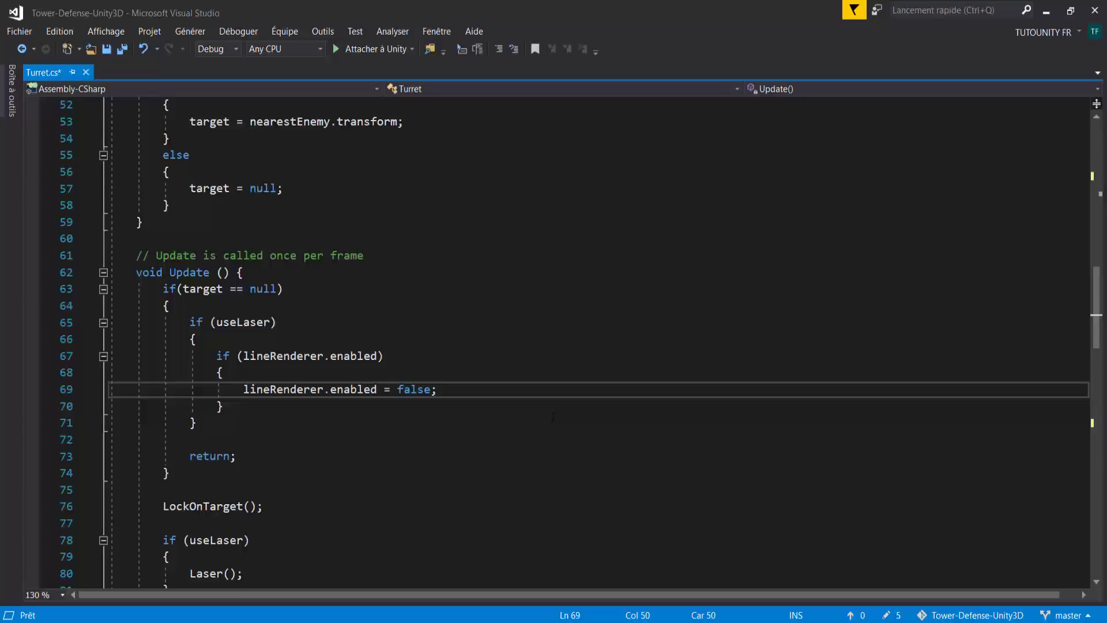
key(Return)
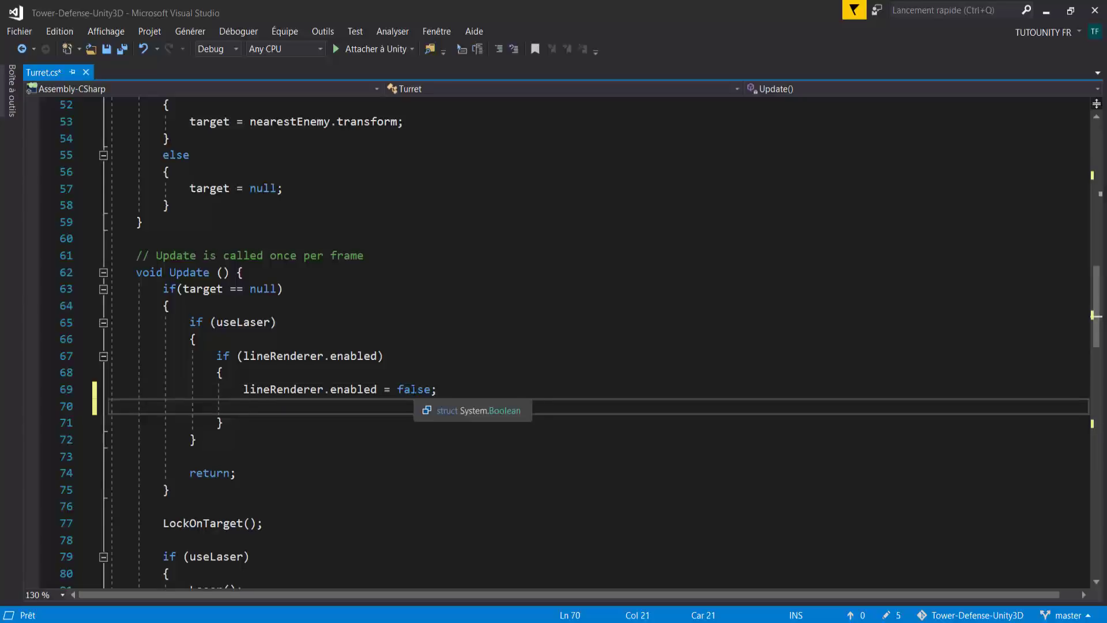
text(impactEffect)
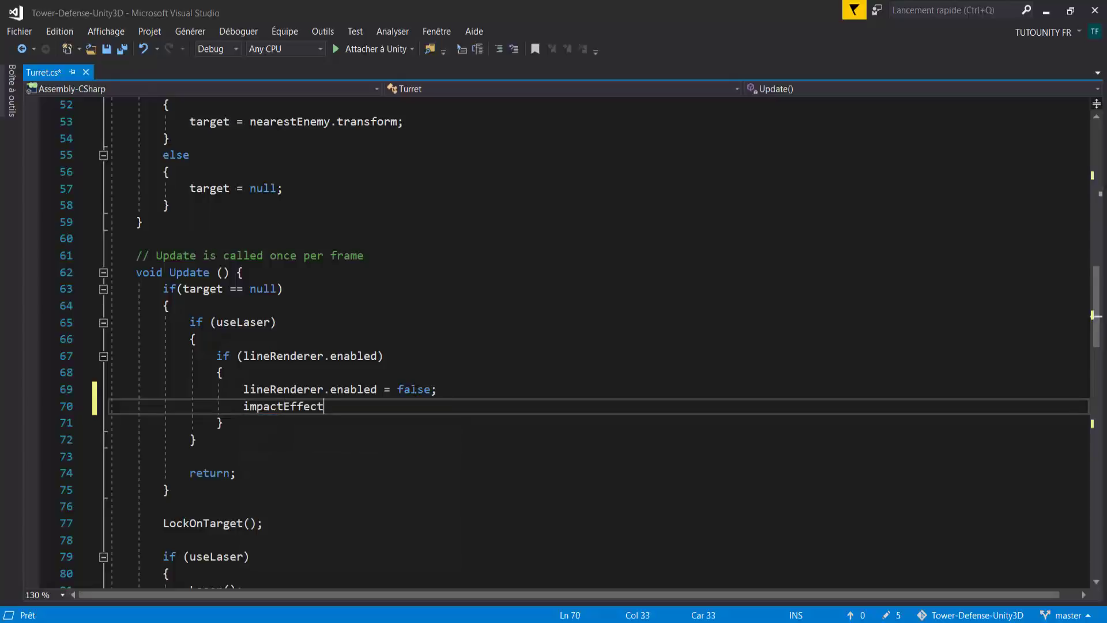
text(.Stop();)
Add impactEffect.transform.position = target.position; below the SetPosition lines at the end of Laser() and save the script
scroll(428, 355, down, 4)
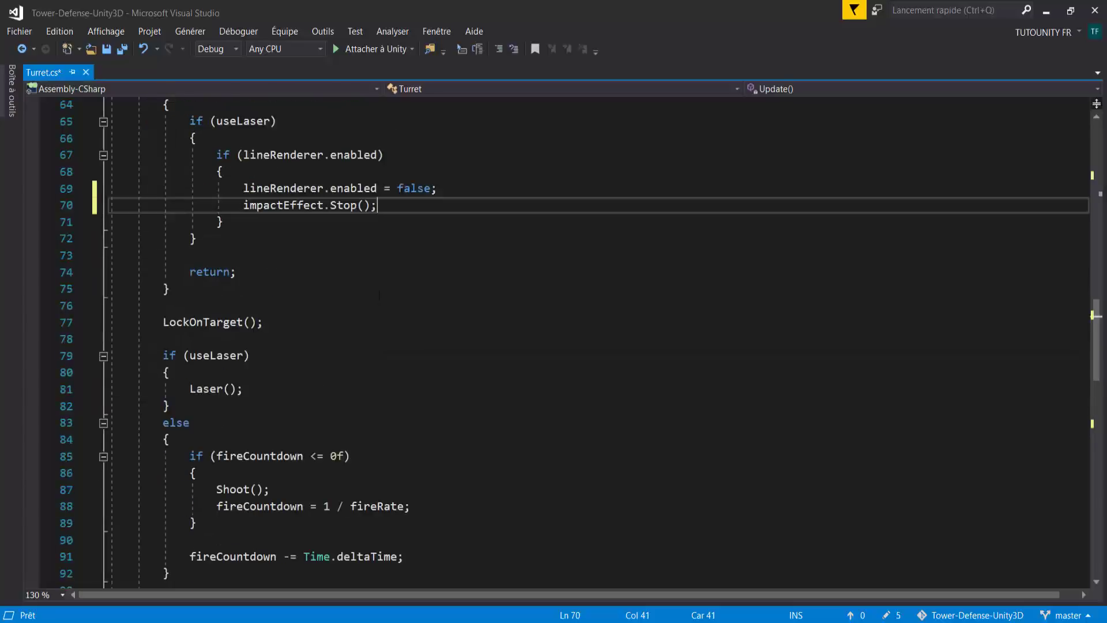
scroll(391, 274, down, 11)
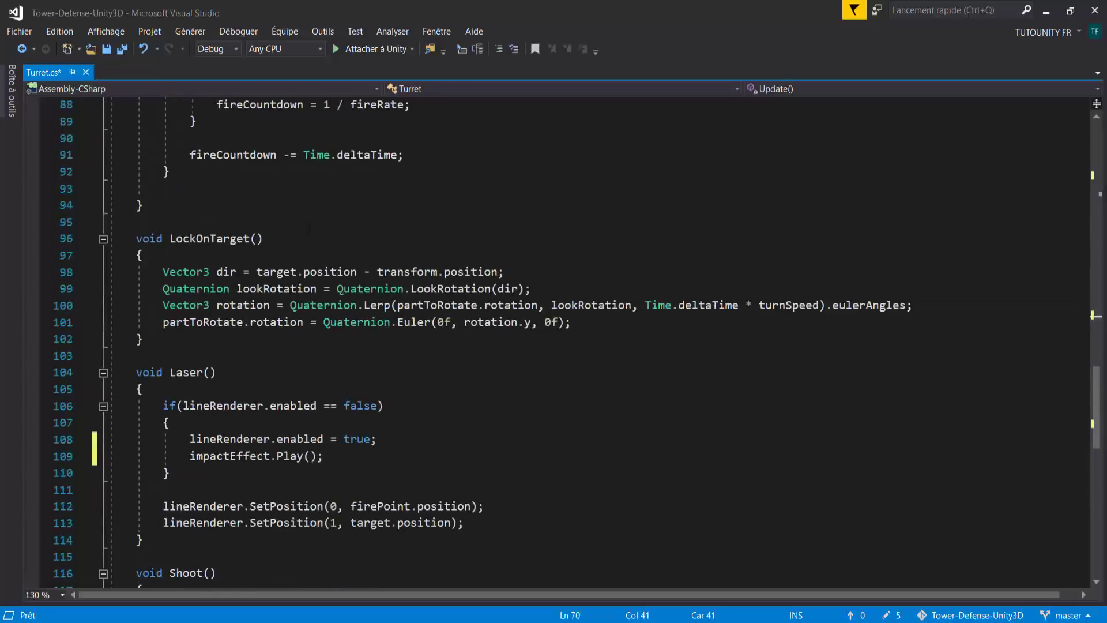
scroll(313, 222, down, 1)
click(581, 321)
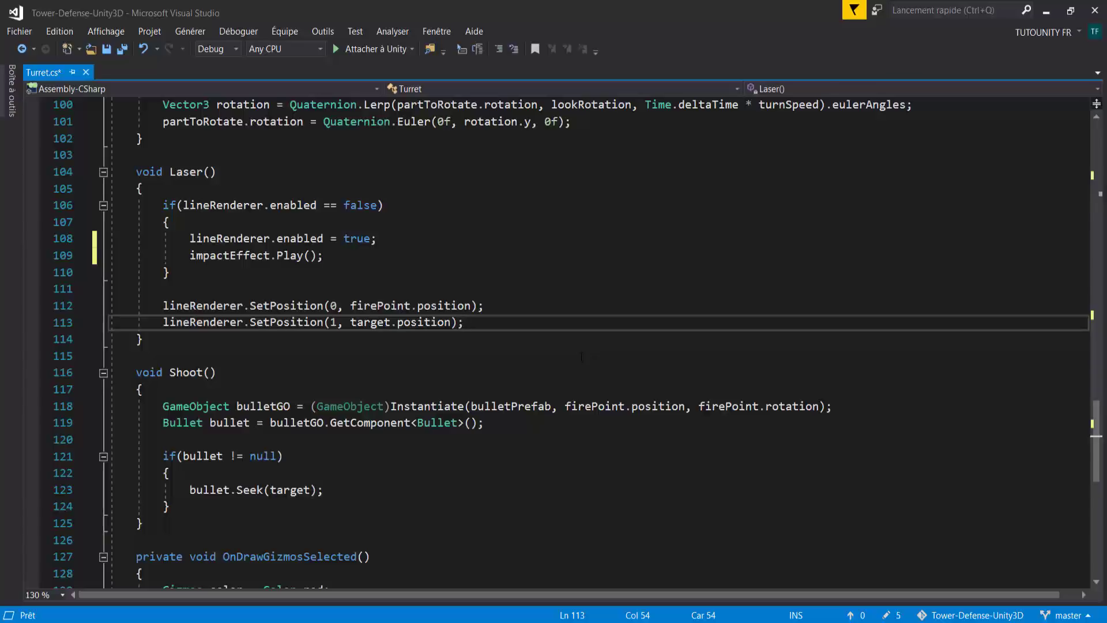
key(Return)
key(Return)
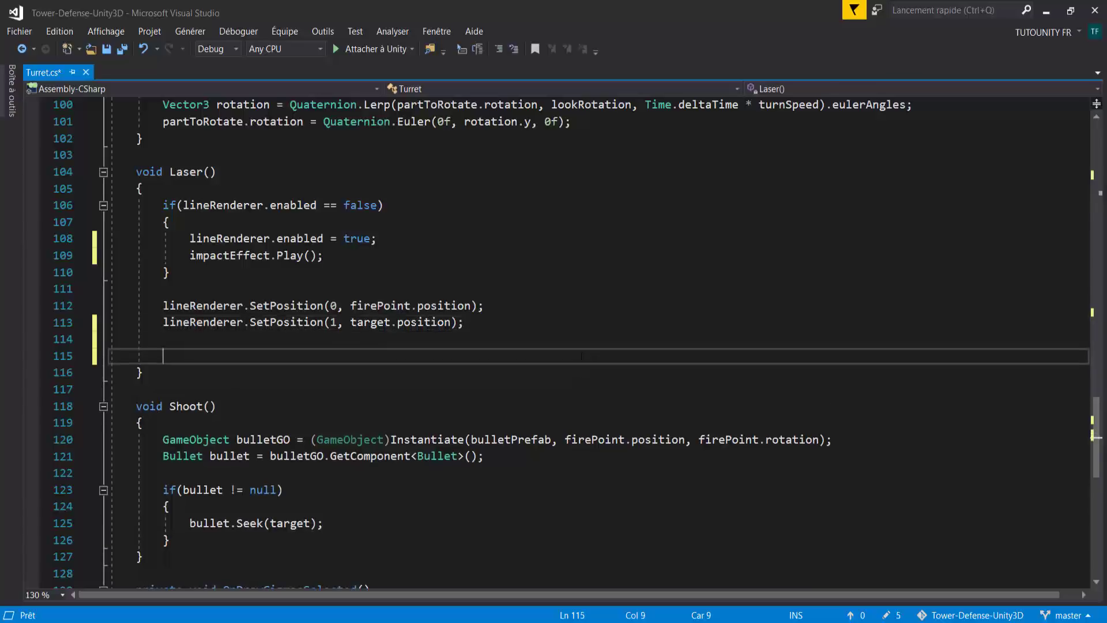
text(impactEffect.)
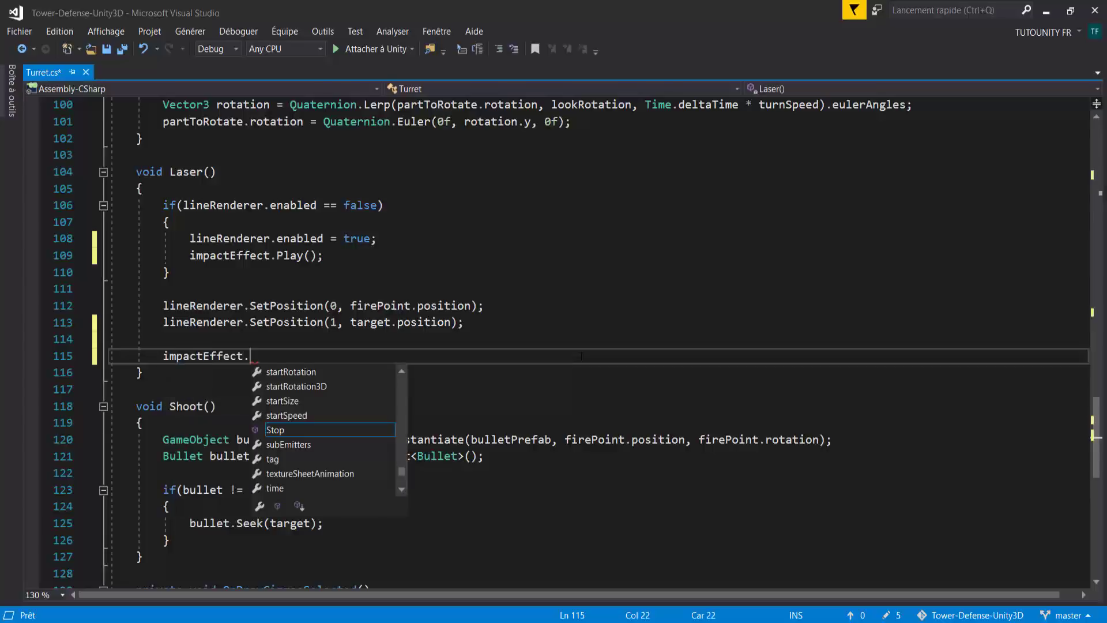
text(transform.p)
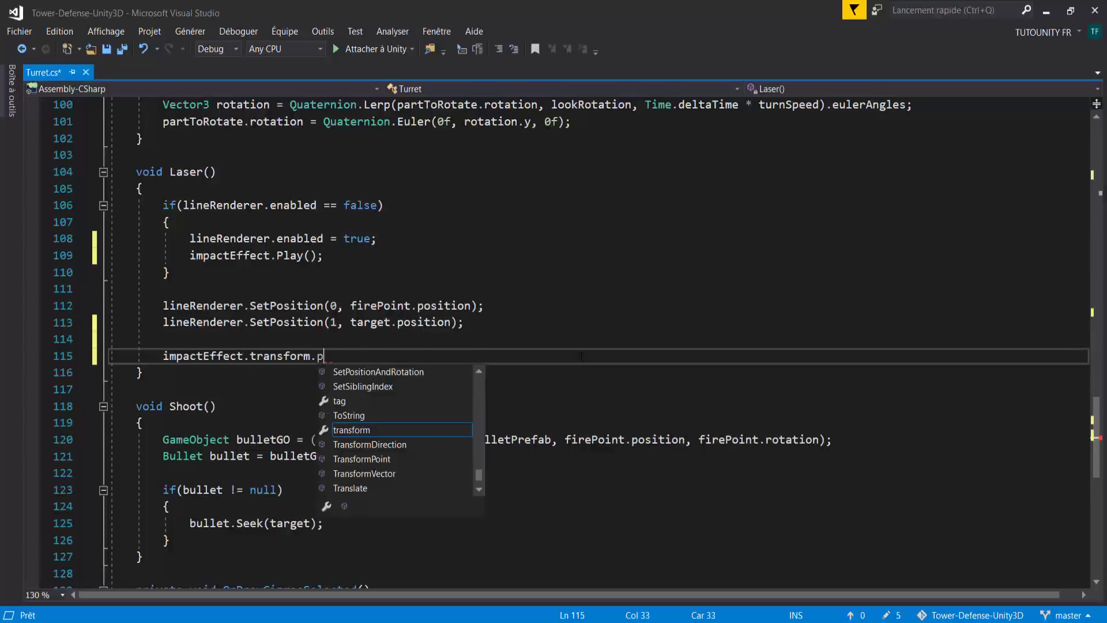
text(osition = target)
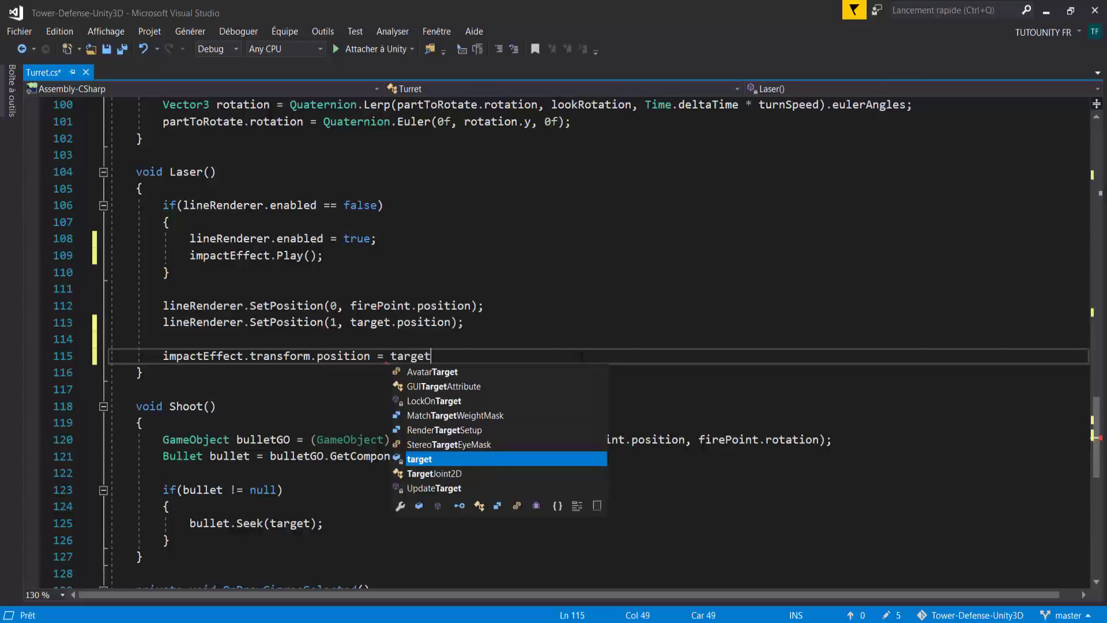
text(.position;)
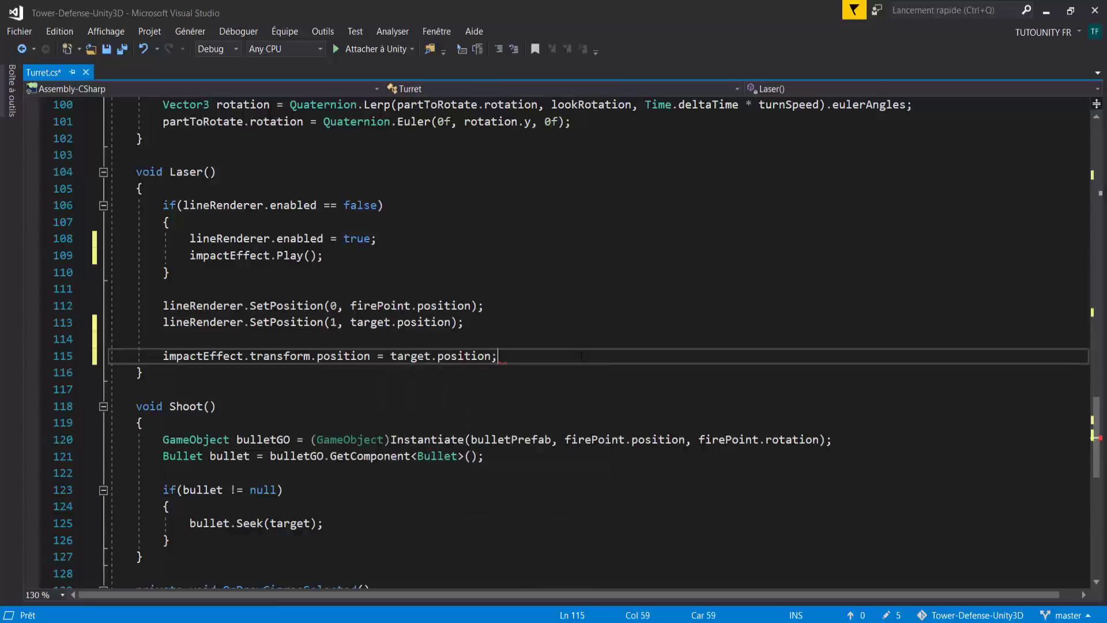
drag(163, 355, 370, 356)
key(ctrl+s)
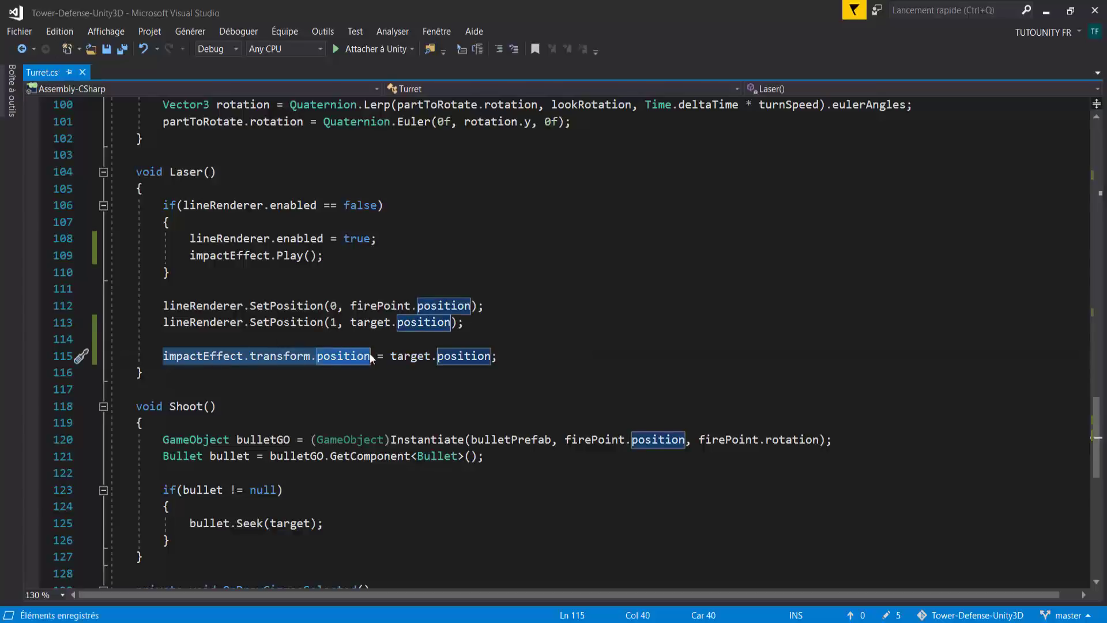
click(478, 358)
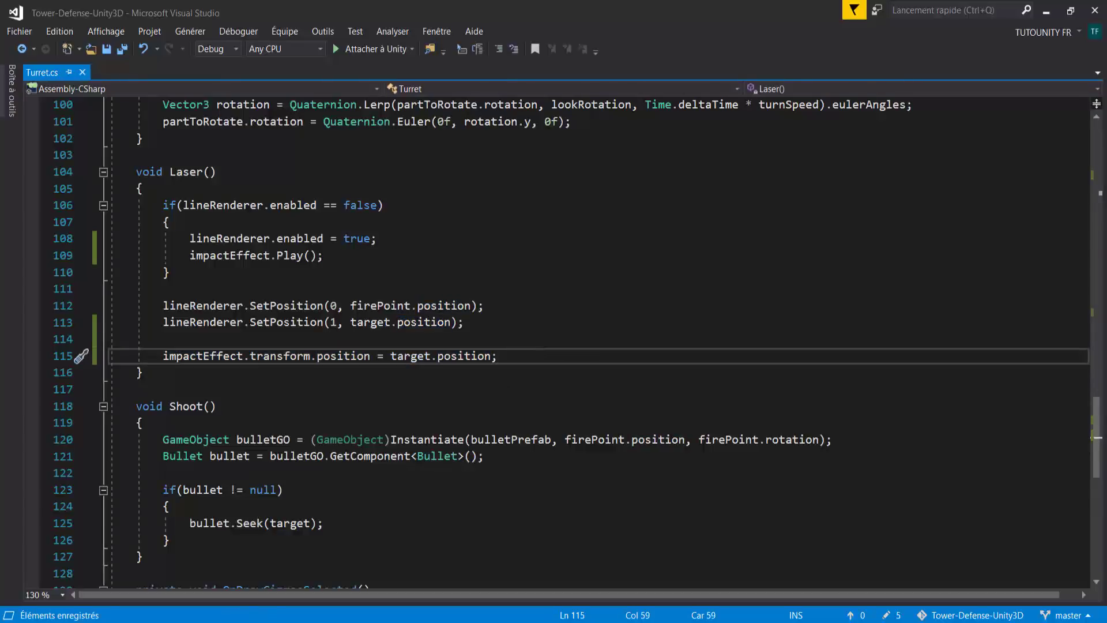
Switch to Unity, assign LaserImpactEffect to the LaserBeamer's Impact Effect field, and apply the change to the prefab
key(alt+Tab)
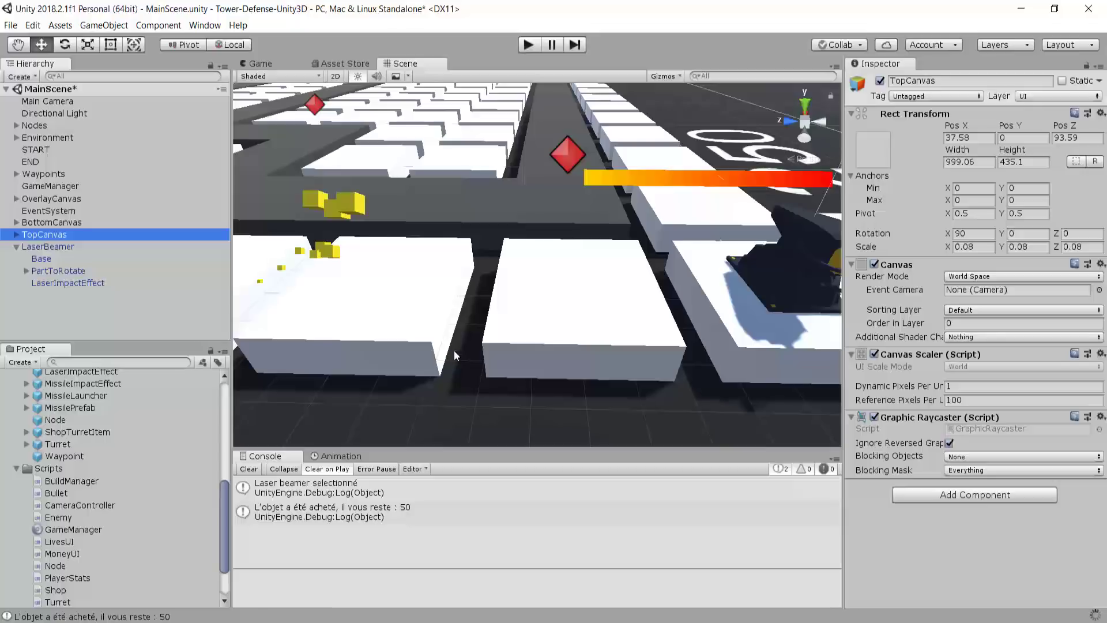
click(53, 246)
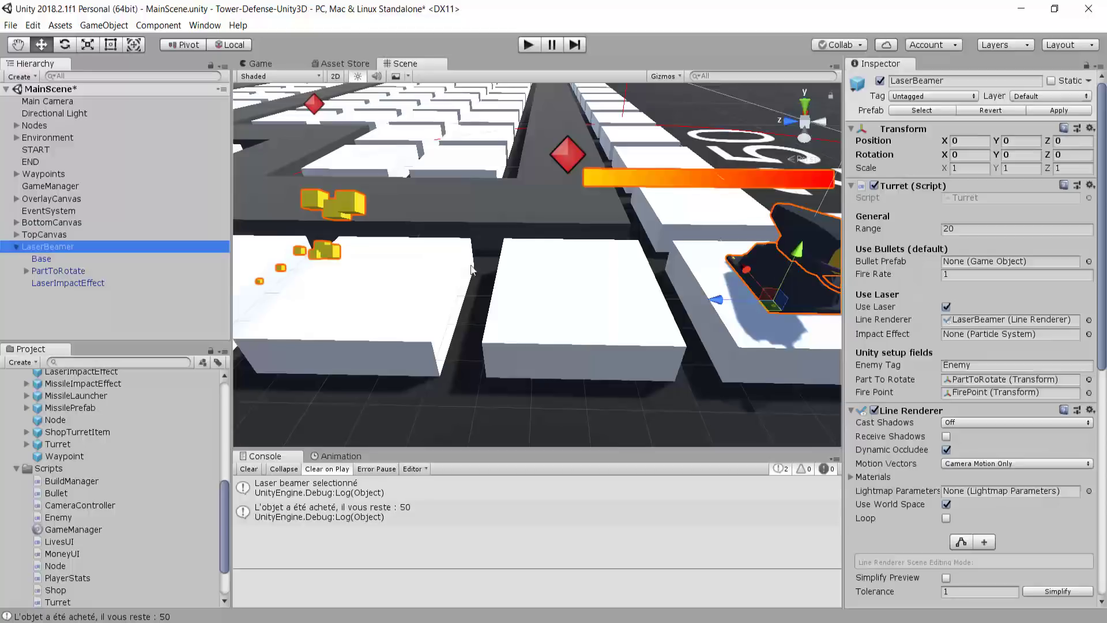
drag(68, 282, 992, 335)
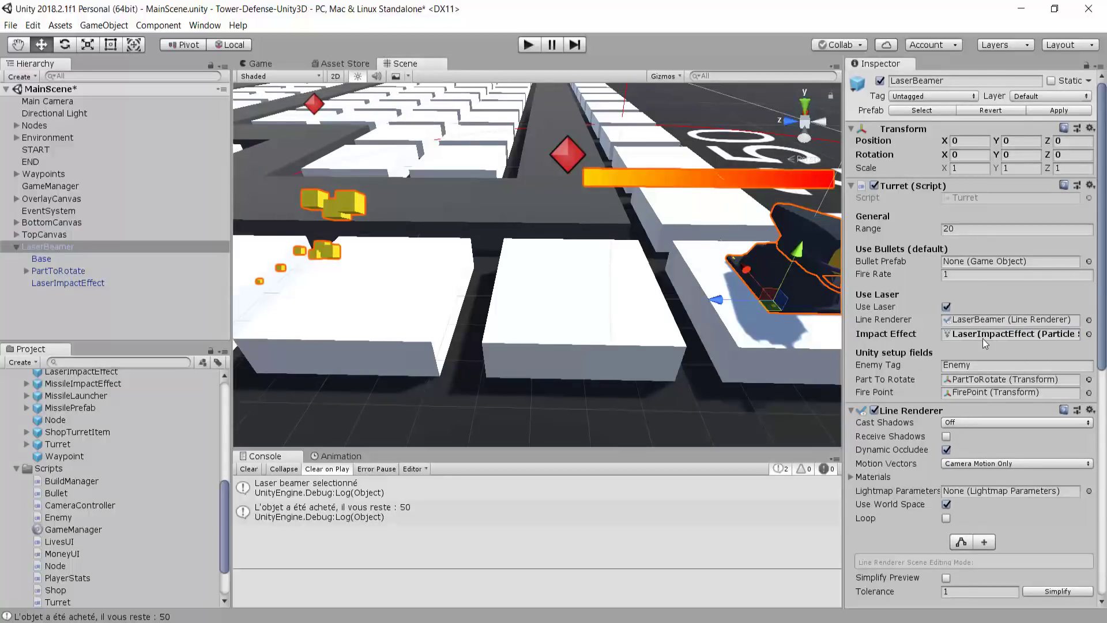
click(1058, 110)
Run the game, place a $350 laser turret beside the path near the green start cube, and pause while it fires at an enemy
scroll(708, 278, down, 5)
right_drag(707, 278, 506, 254)
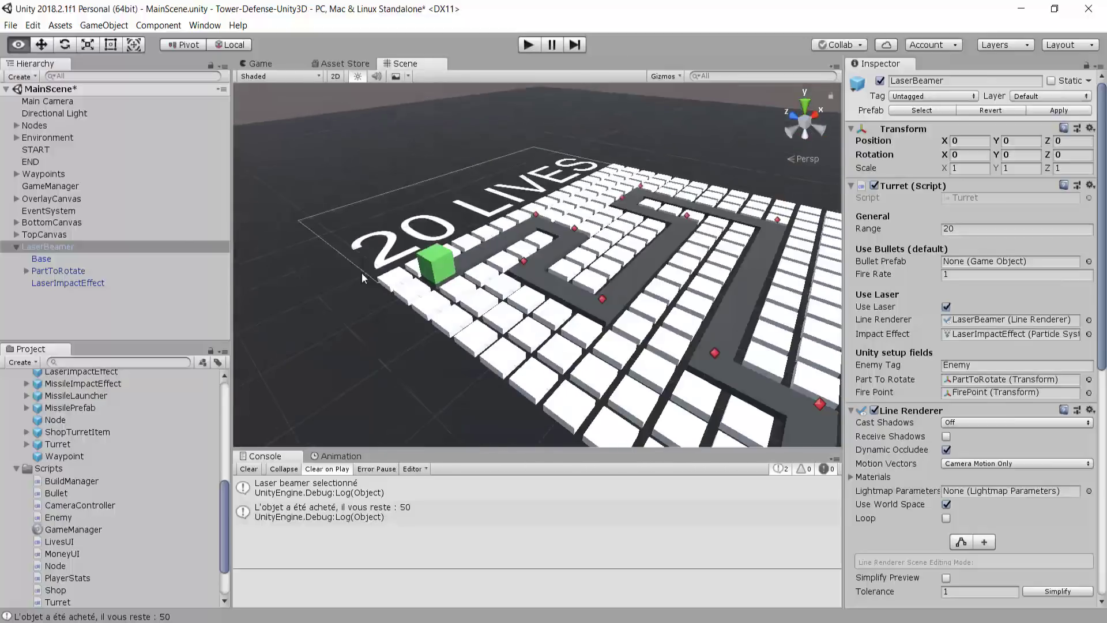
scroll(506, 253, up, 4)
click(533, 45)
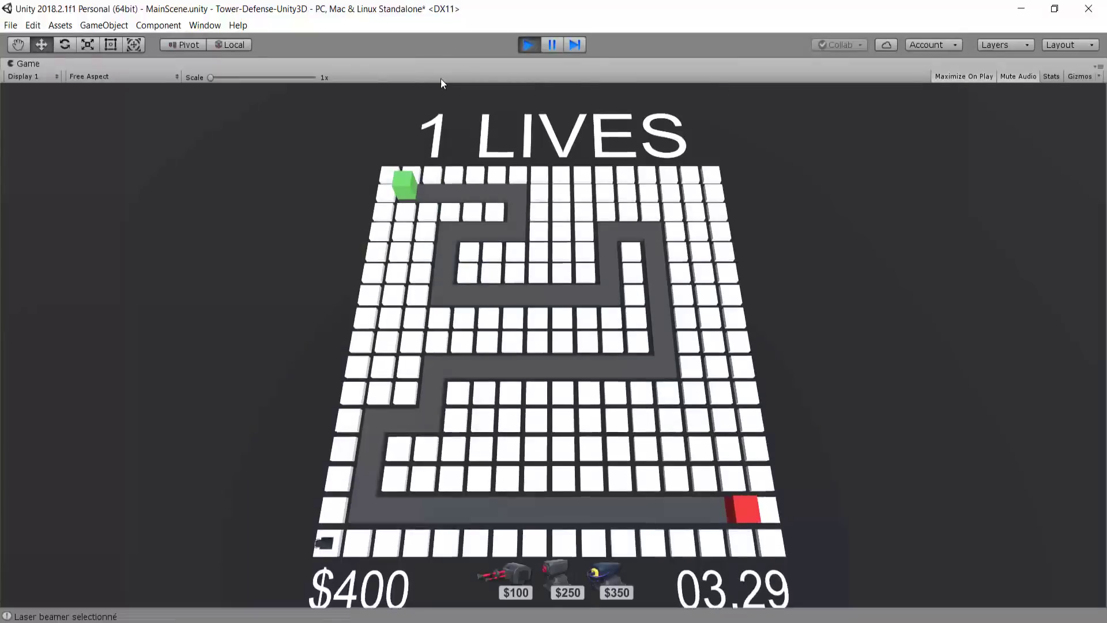
scroll(388, 210, up, 3)
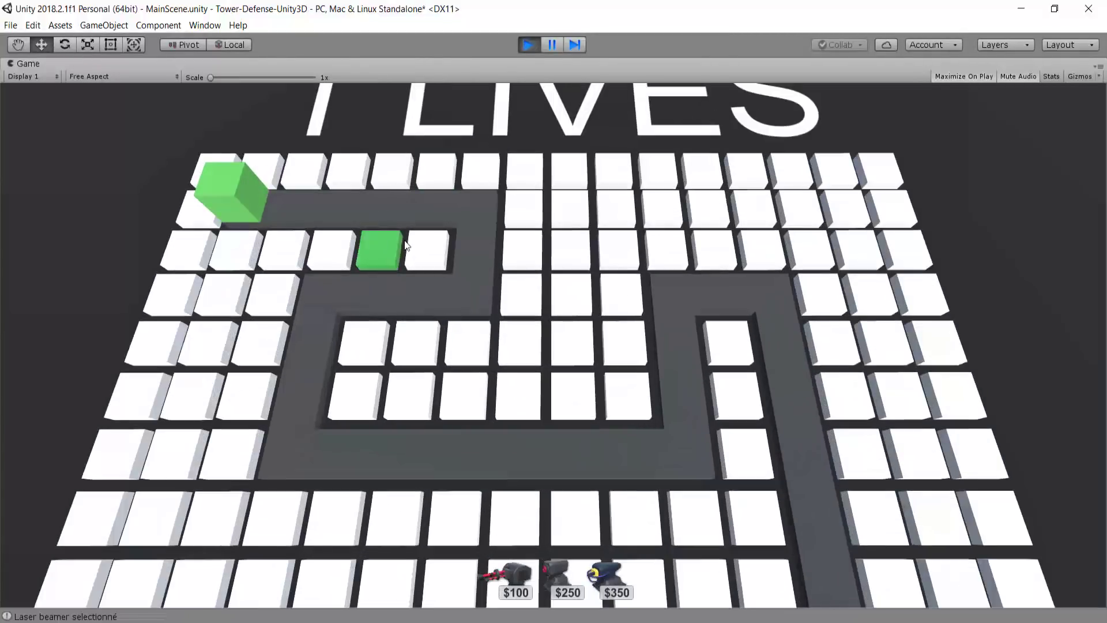
click(407, 245)
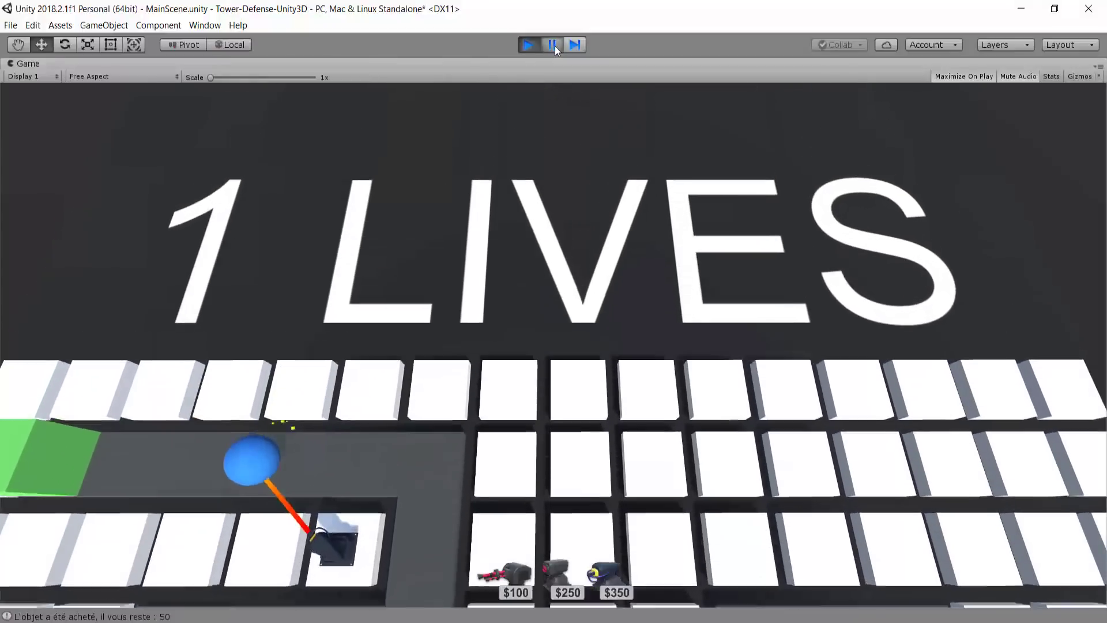
click(551, 44)
Select the LaserImpactEffect under LaserBeamer(Clone) and examine where its particles are emitted relative to the blue enemy and the laser beam
scroll(471, 212, up, 8)
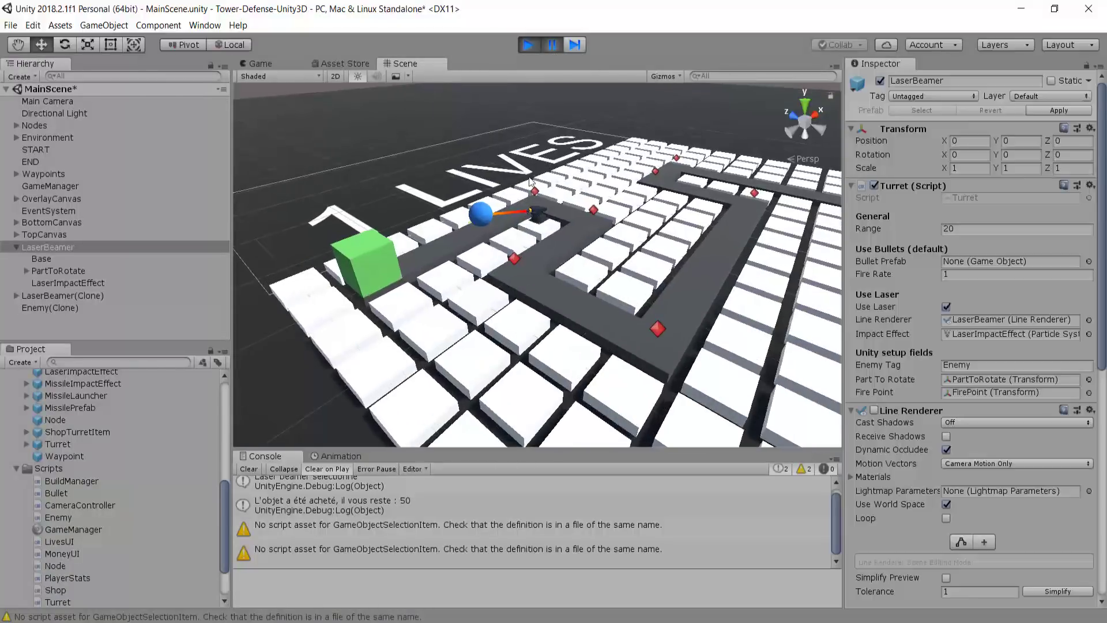
right_drag(434, 234, 576, 239)
middle_drag(346, 227, 741, 271)
middle_drag(478, 239, 839, 260)
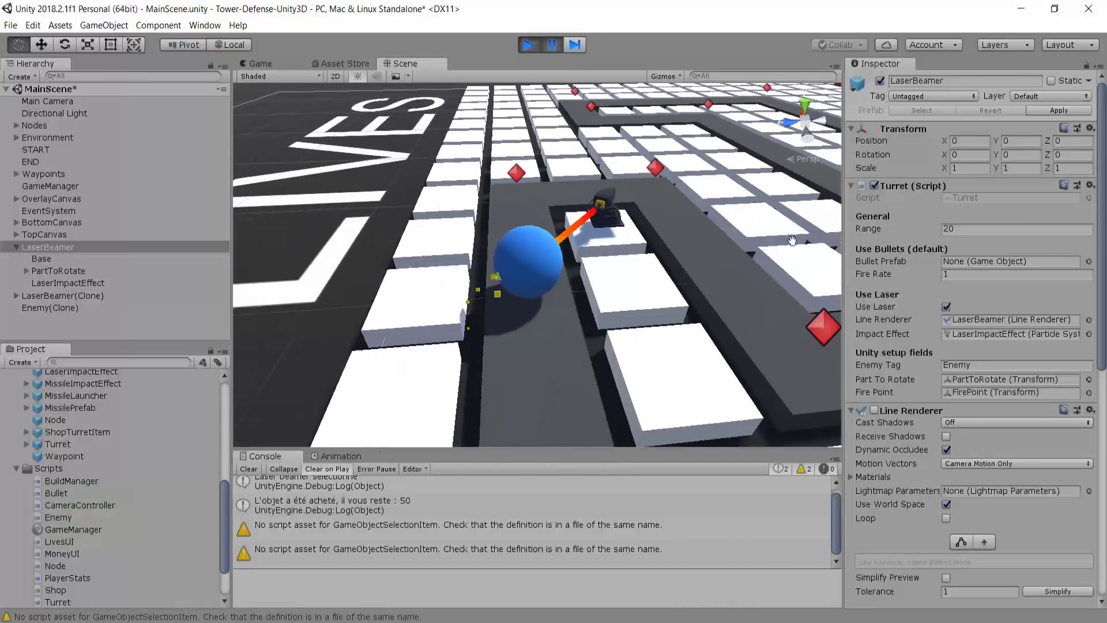
scroll(351, 294, up, 6)
right_drag(351, 330, 558, 257)
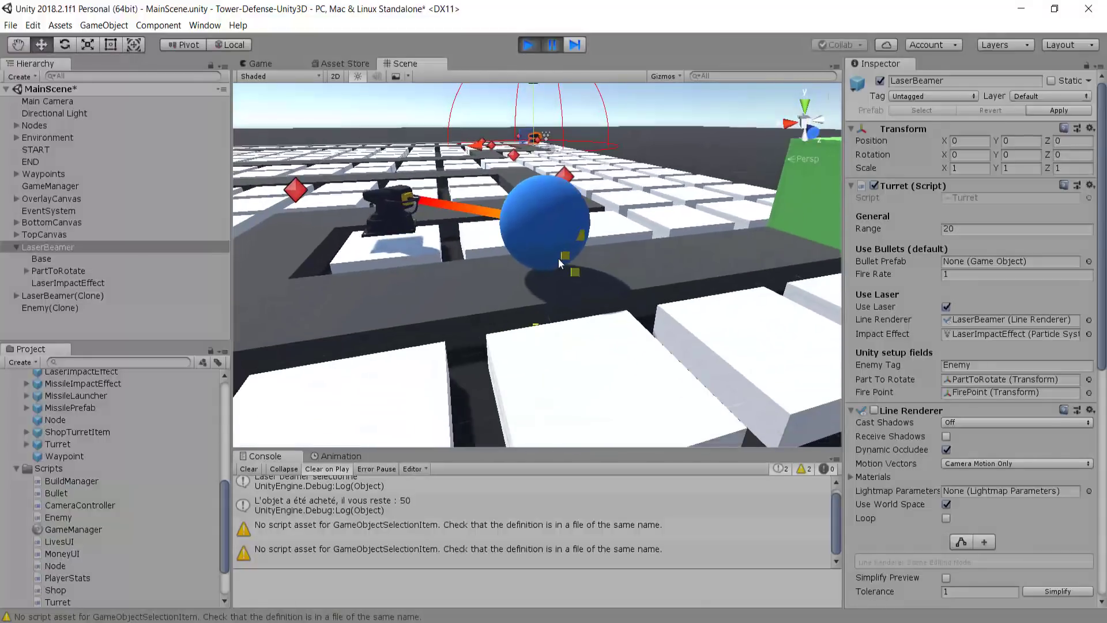
click(575, 272)
scroll(582, 276, up, 3)
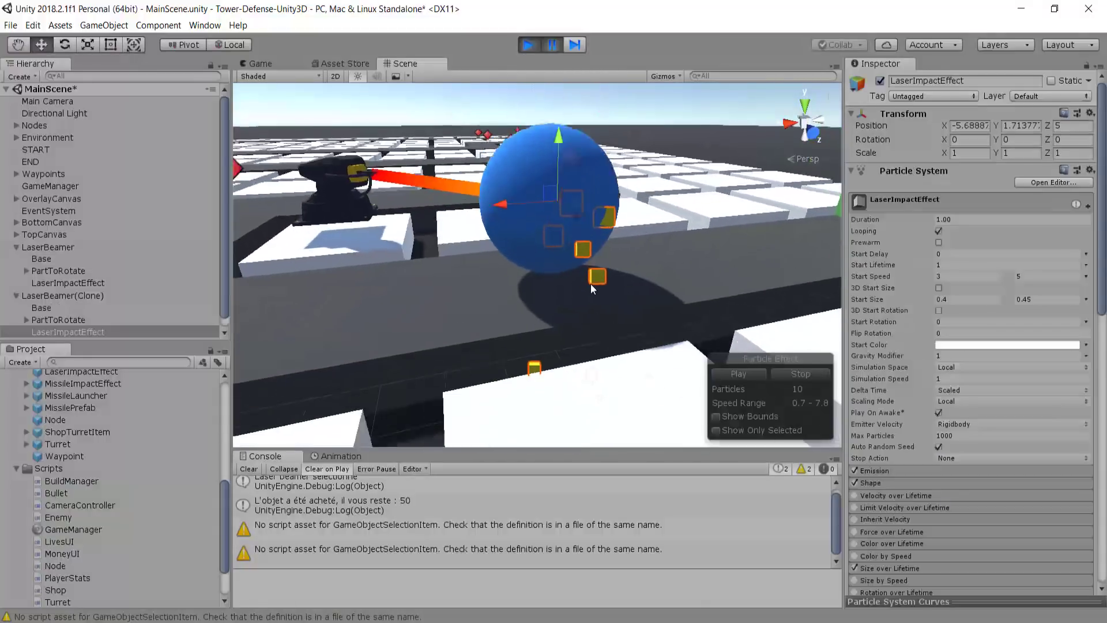
click(71, 331)
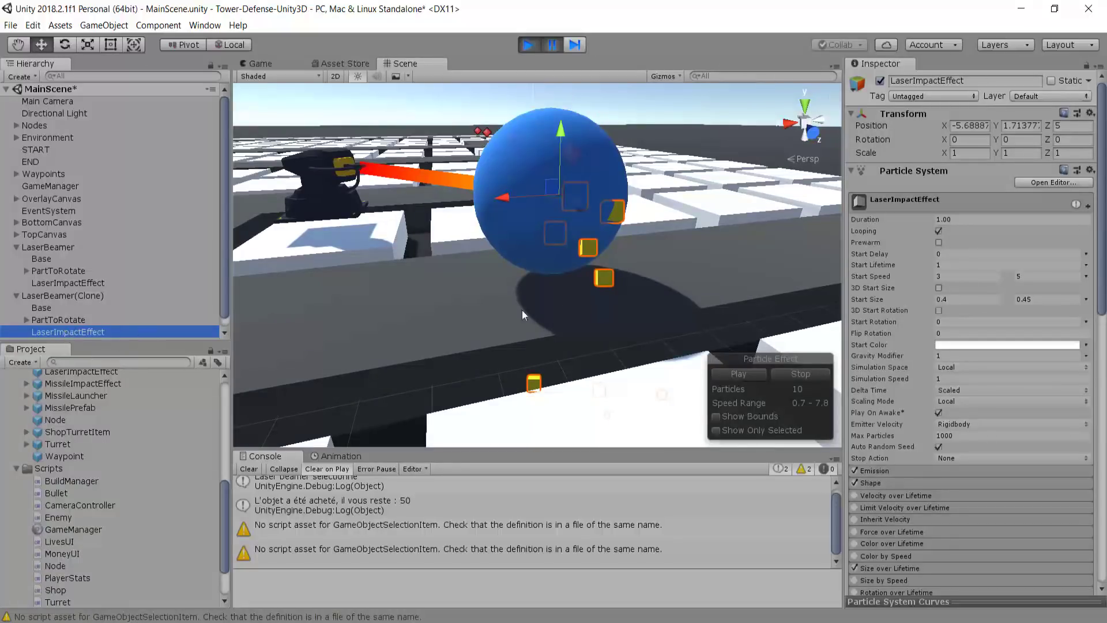
middle_drag(603, 246, 584, 209)
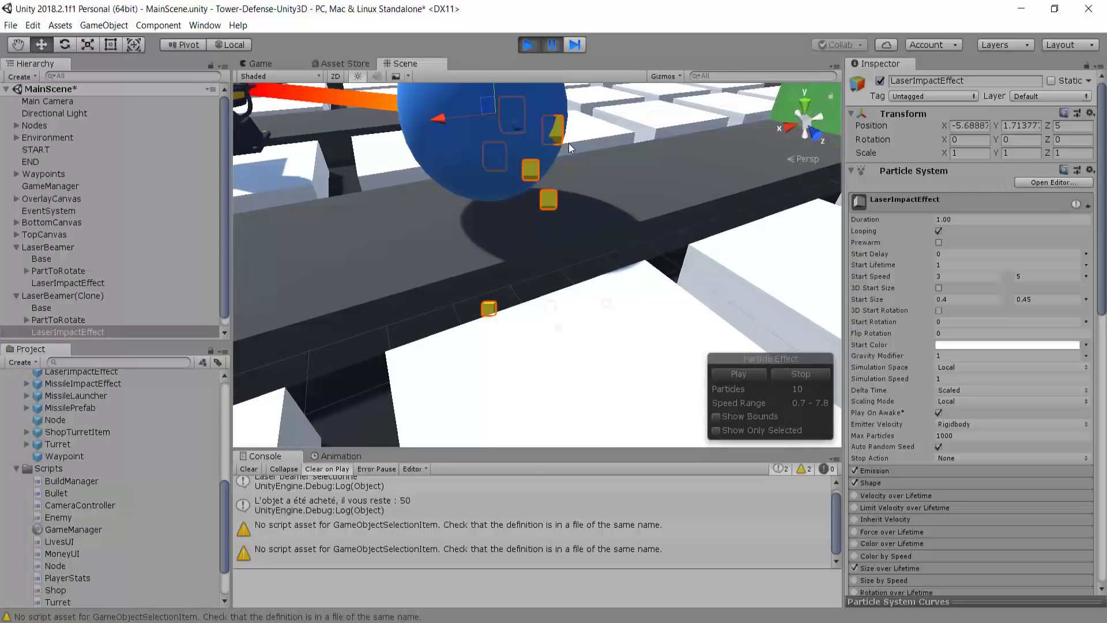
middle_drag(568, 143, 614, 348)
scroll(613, 347, up, 5)
right_drag(614, 348, 623, 214)
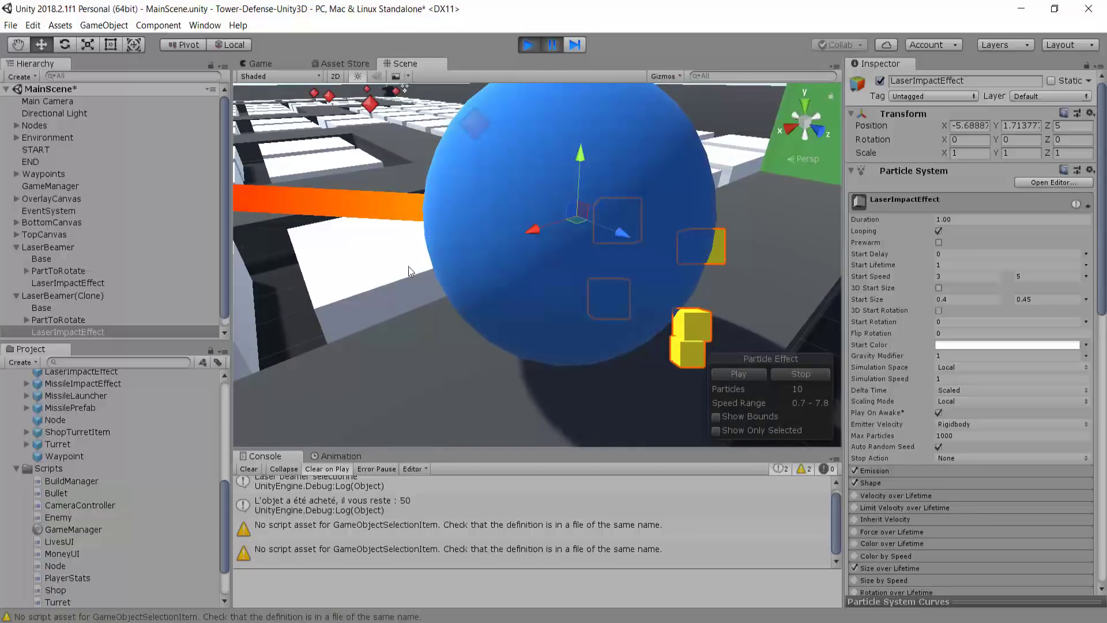
Move LaserImpactEffect in the top view to where the laser beam meets the blue enemy, at about X -4.53, Z 3.93
scroll(558, 272, down, 5)
middle_drag(558, 254, 698, 292)
right_drag(438, 275, 784, 153)
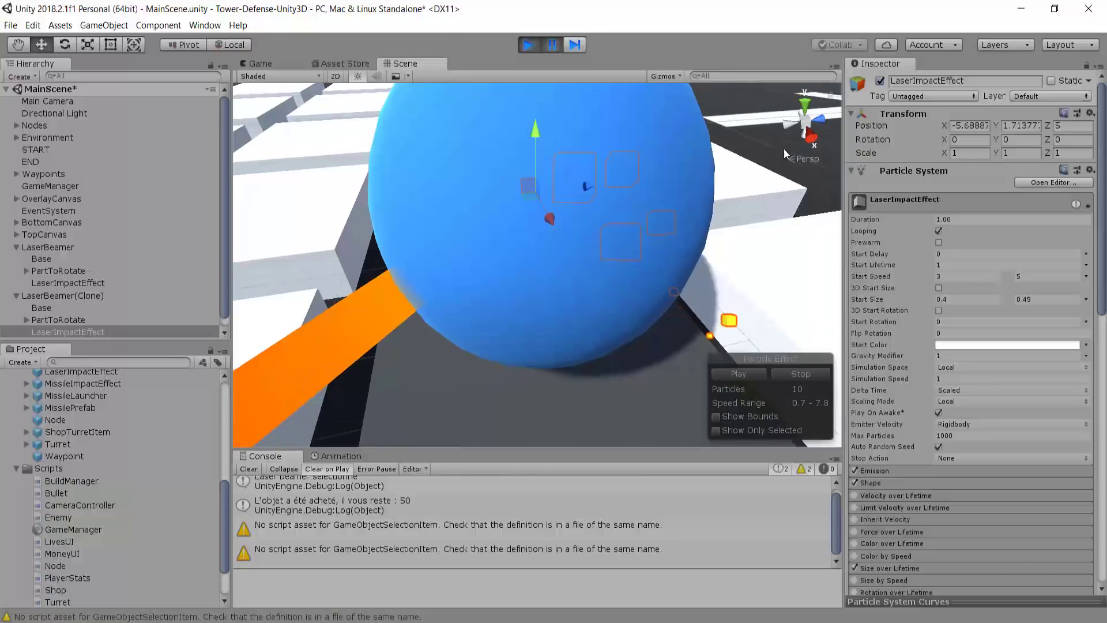
click(804, 106)
middle_drag(735, 286, 552, 182)
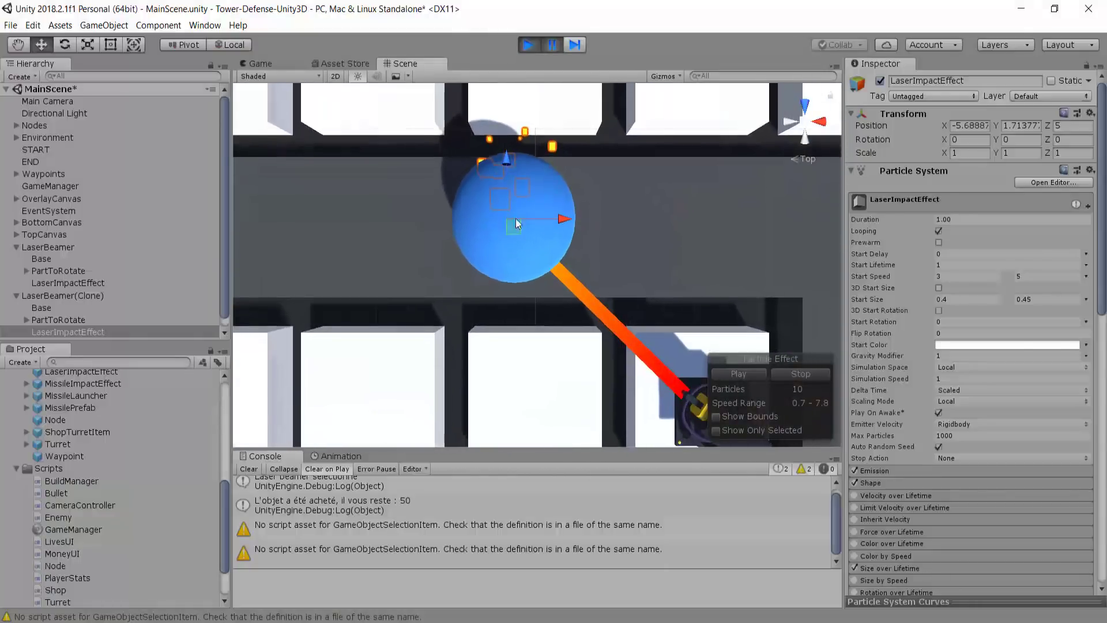
drag(520, 230, 567, 277)
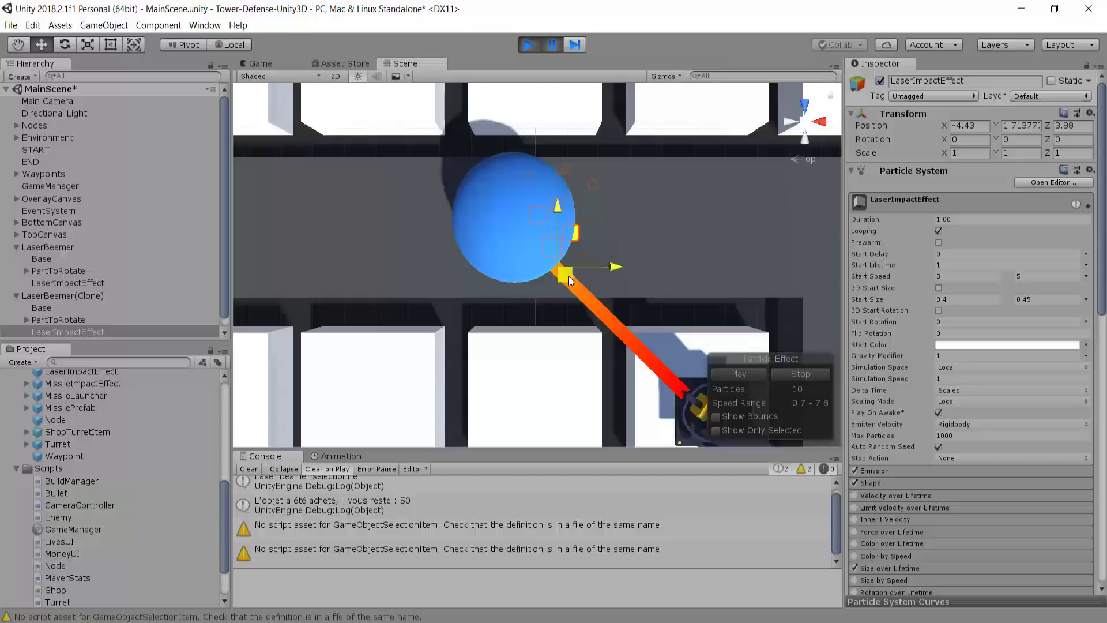
scroll(678, 289, up, 8)
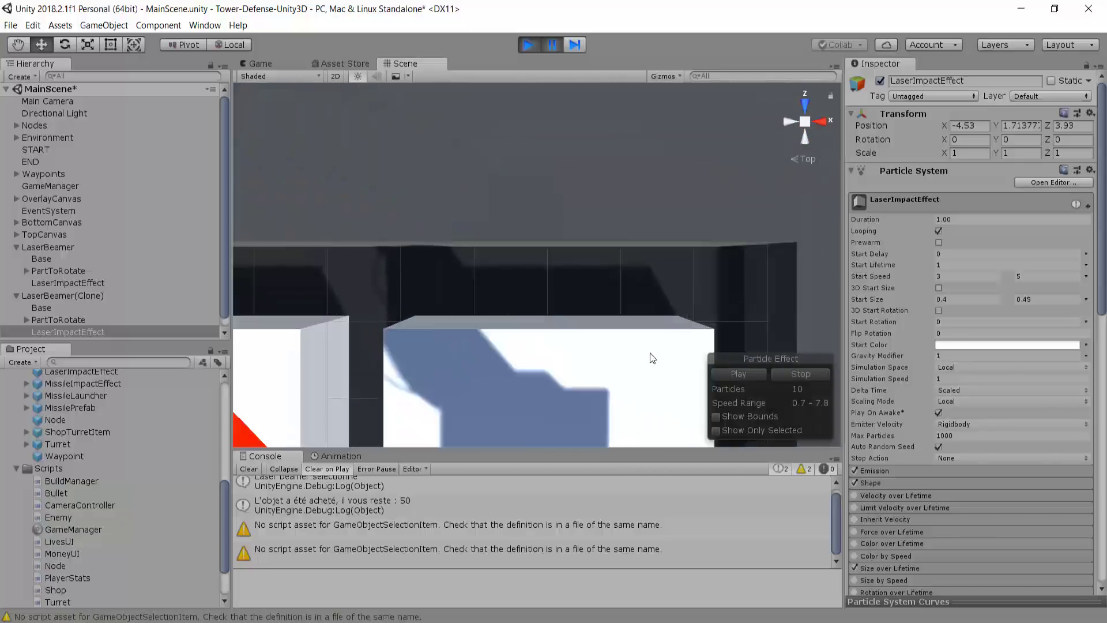
alt+drag(652, 358, 599, 257)
middle_drag(672, 279, 635, 255)
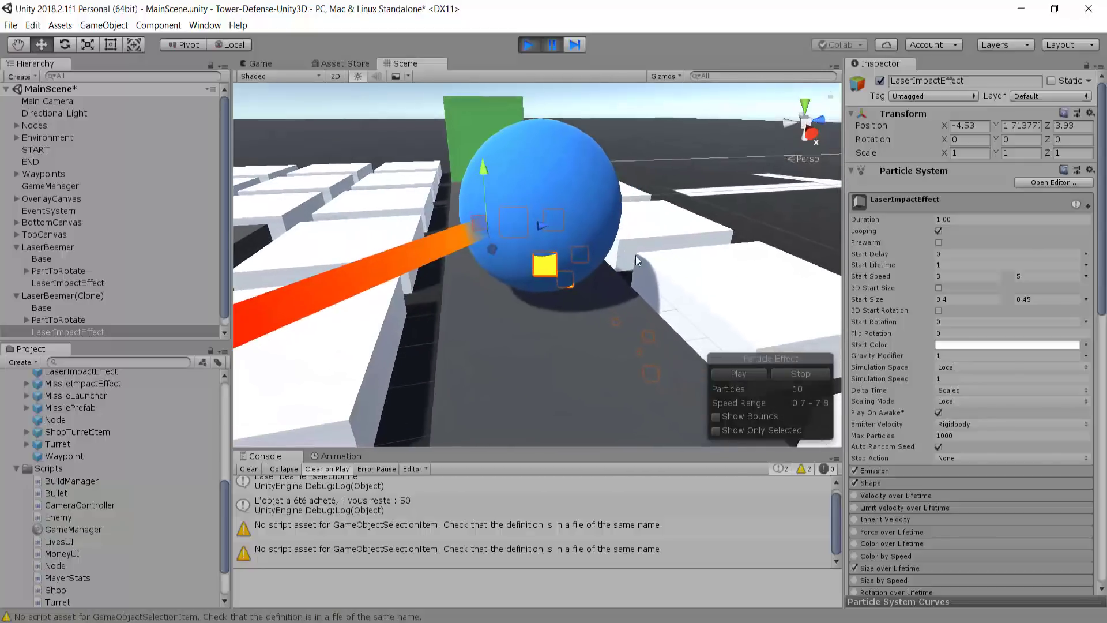
scroll(599, 299, down, 3)
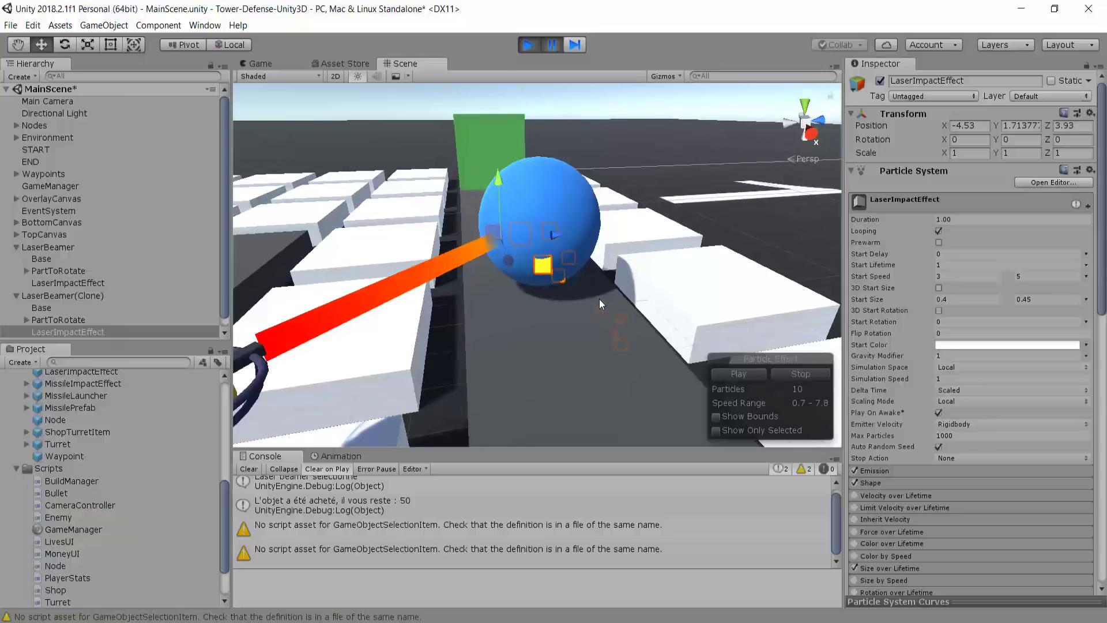
scroll(541, 279, up, 5)
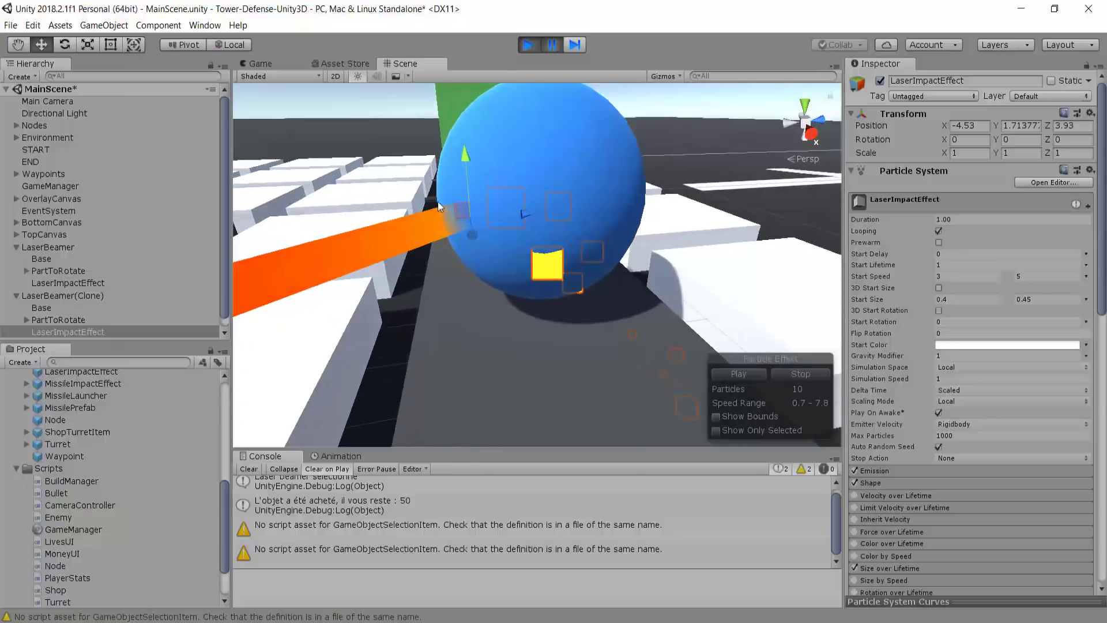
scroll(485, 272, down, 2)
Rotate LaserImpactEffect about its Y axis to about 158.5° so its particles spray back toward the turret
click(64, 44)
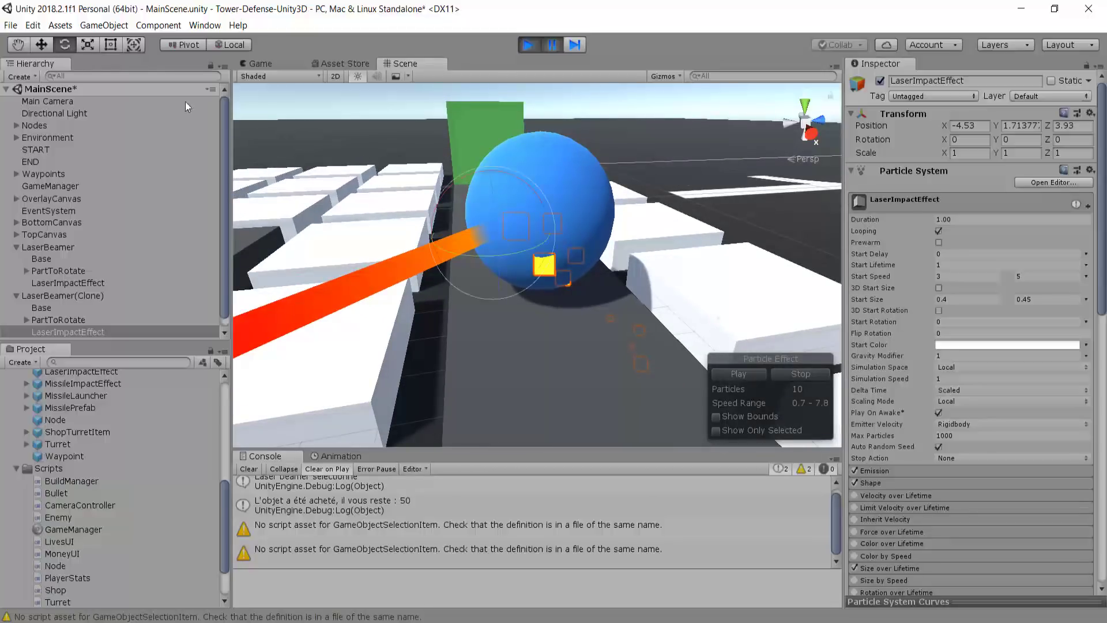
drag(513, 252, 203, 260)
right_drag(488, 280, 594, 333)
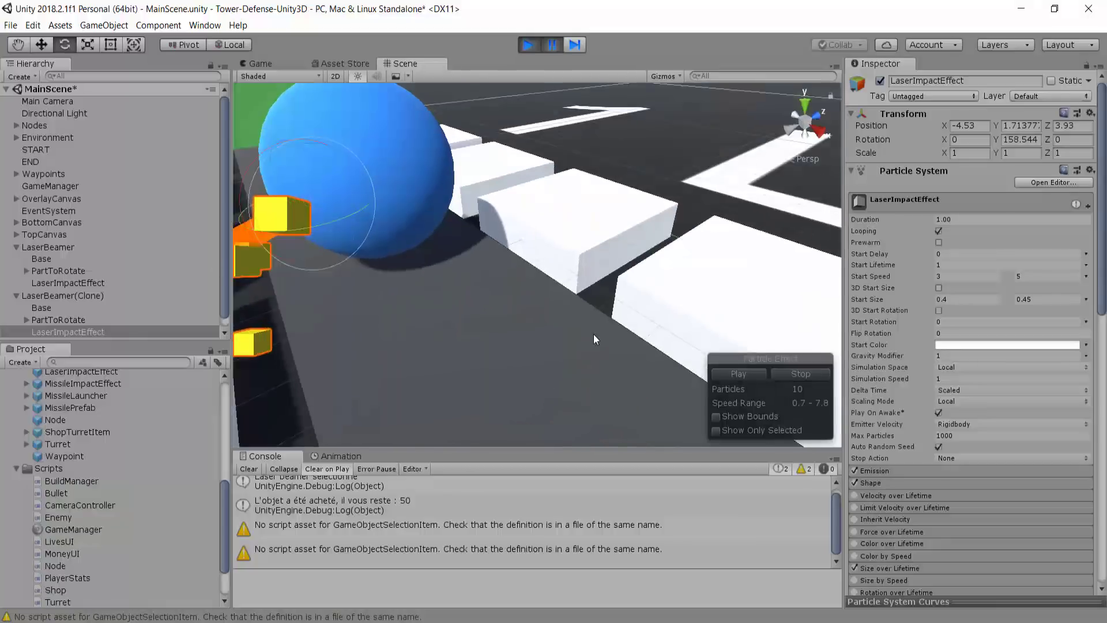
scroll(588, 335, down, 6)
middle_drag(470, 288, 594, 278)
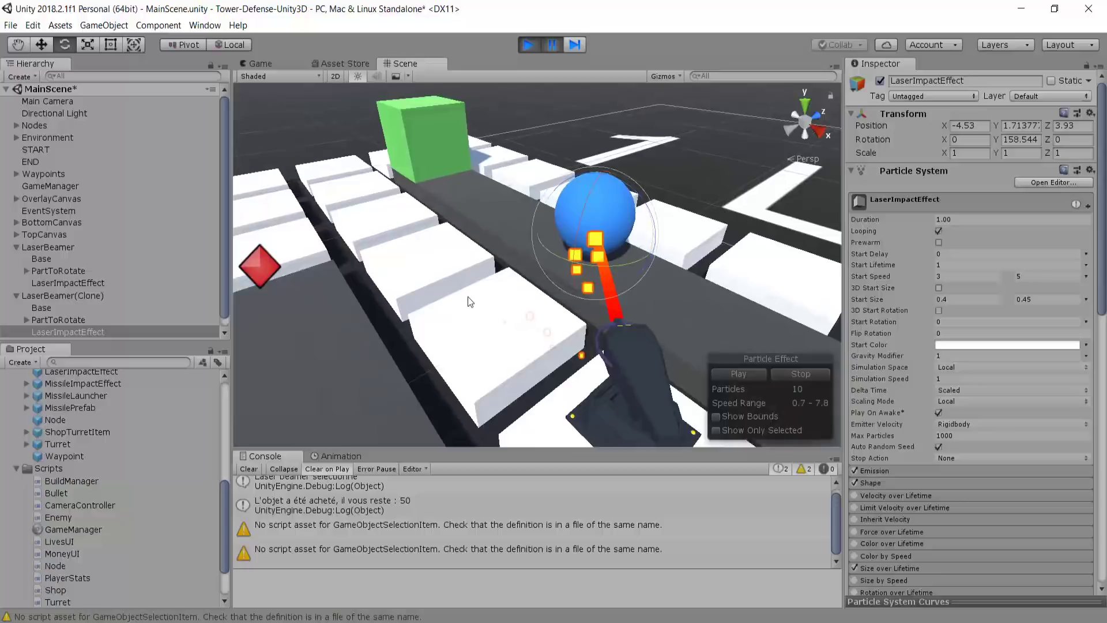
scroll(468, 296, up, 5)
right_drag(477, 344, 652, 341)
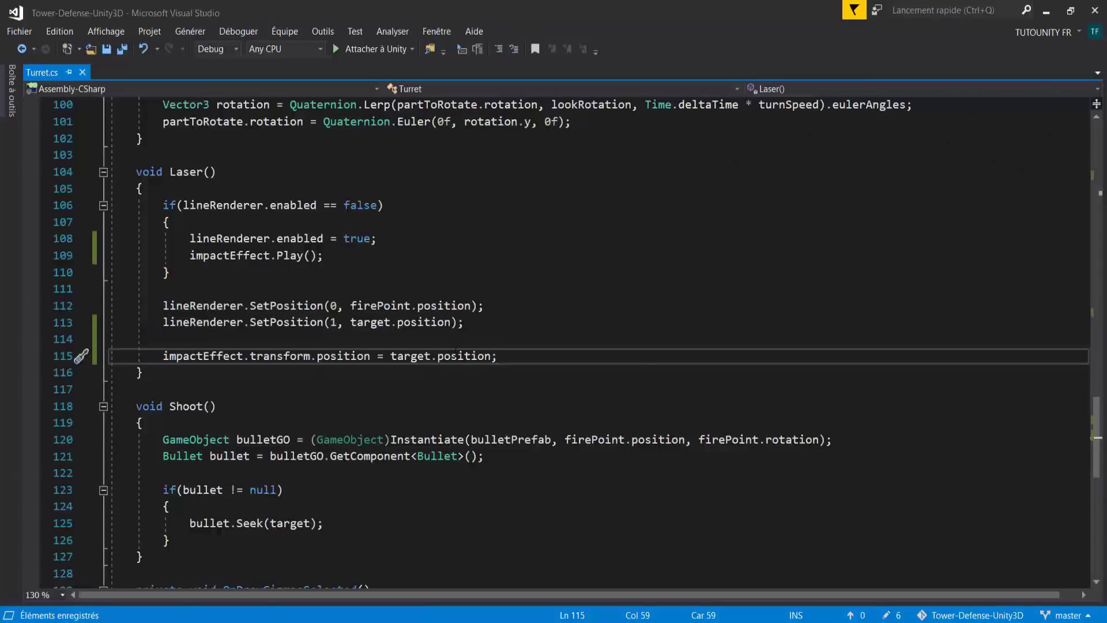
Switch to Turret.cs in Visual Studio and start a Vector3 dir declaration on a separate line below the SetPosition calls in Laser()
click(487, 341)
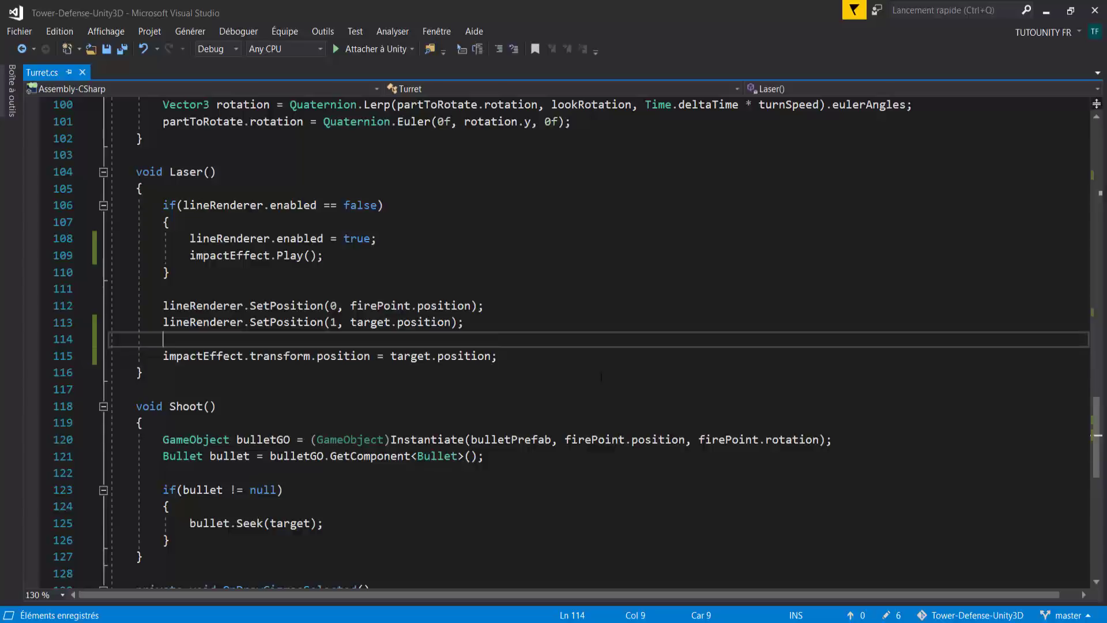
key(Return)
key(Return)
key(Up)
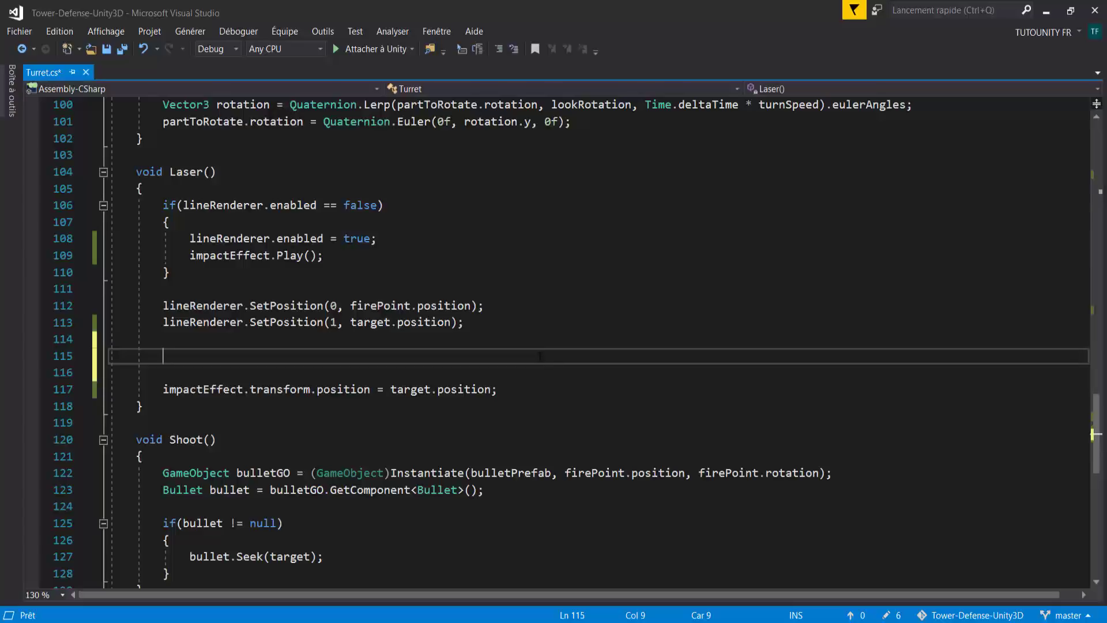
text(Vector3 )
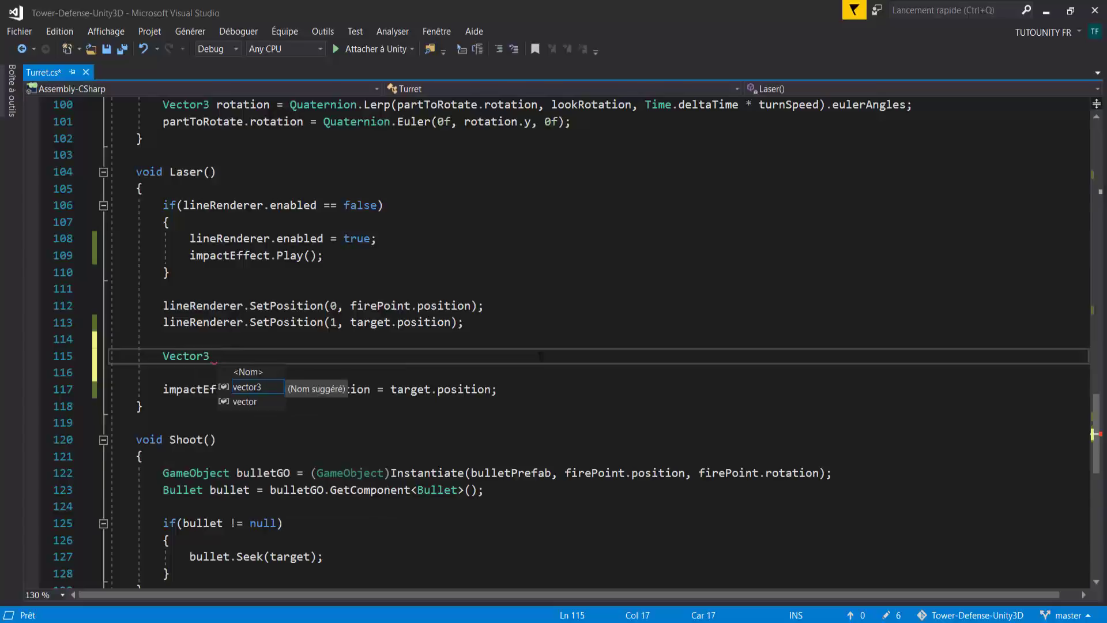
text(dir )
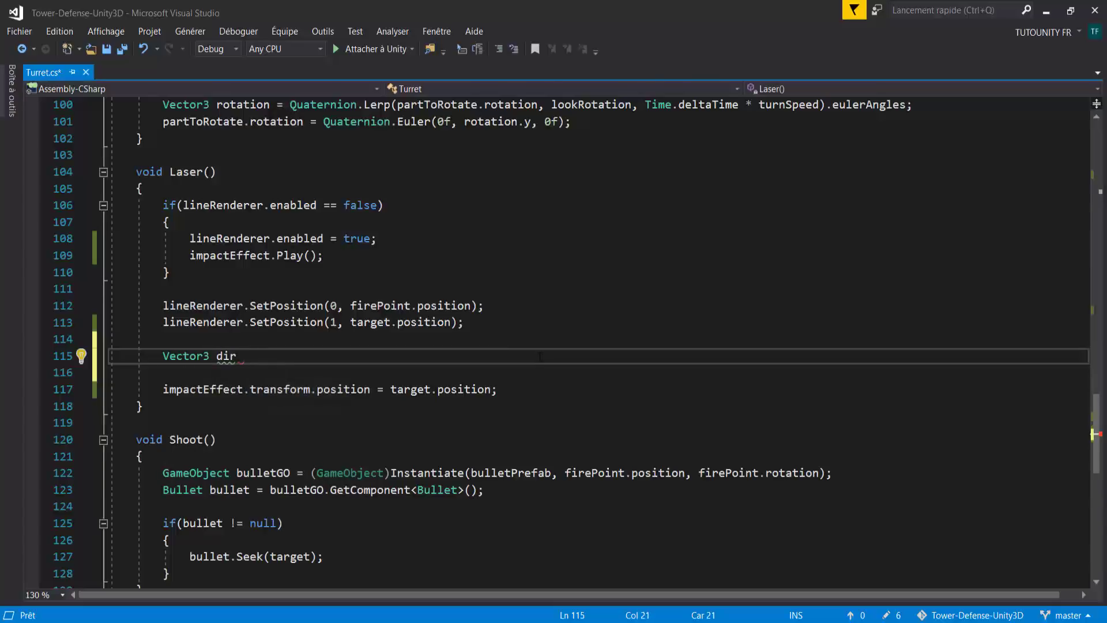
Assign firePoint.transform.position - target.transform.position to dir and end the statement
text(= targe)
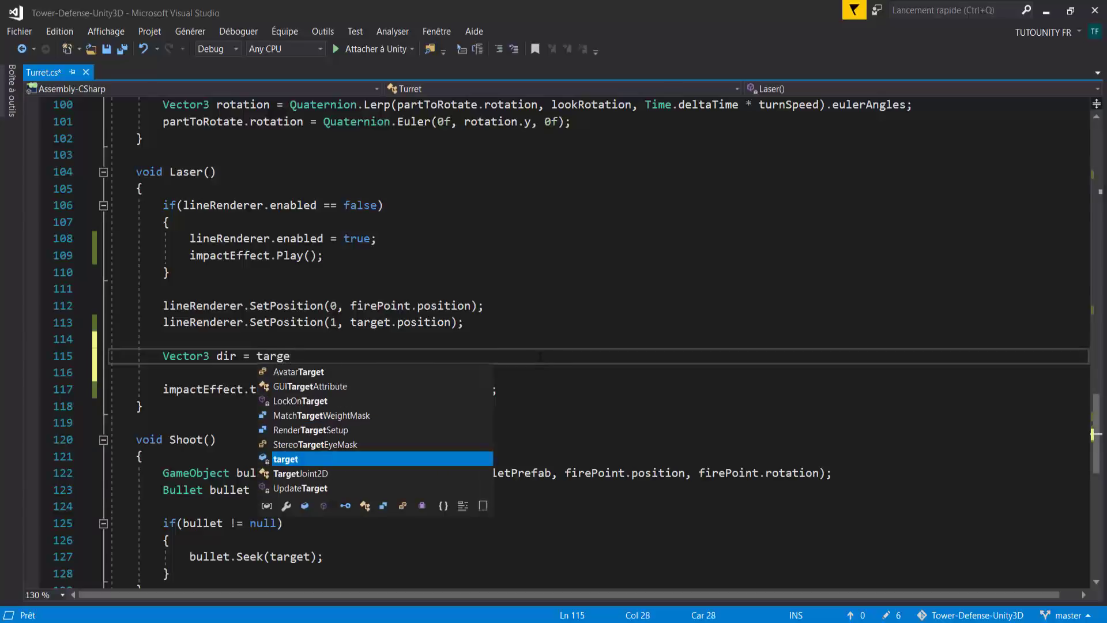
key(BackSpace)
key(BackSpace)
key(BackSpace)
key(BackSpace)
key(BackSpace)
text(firpeo)
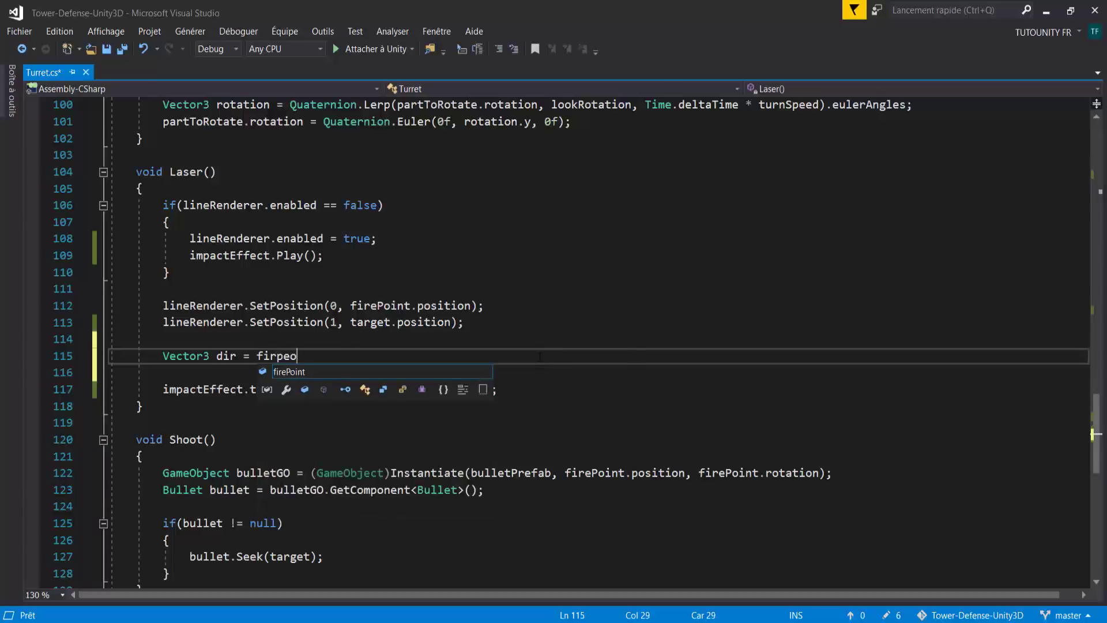
key(Tab)
text(.)
key(Tab)
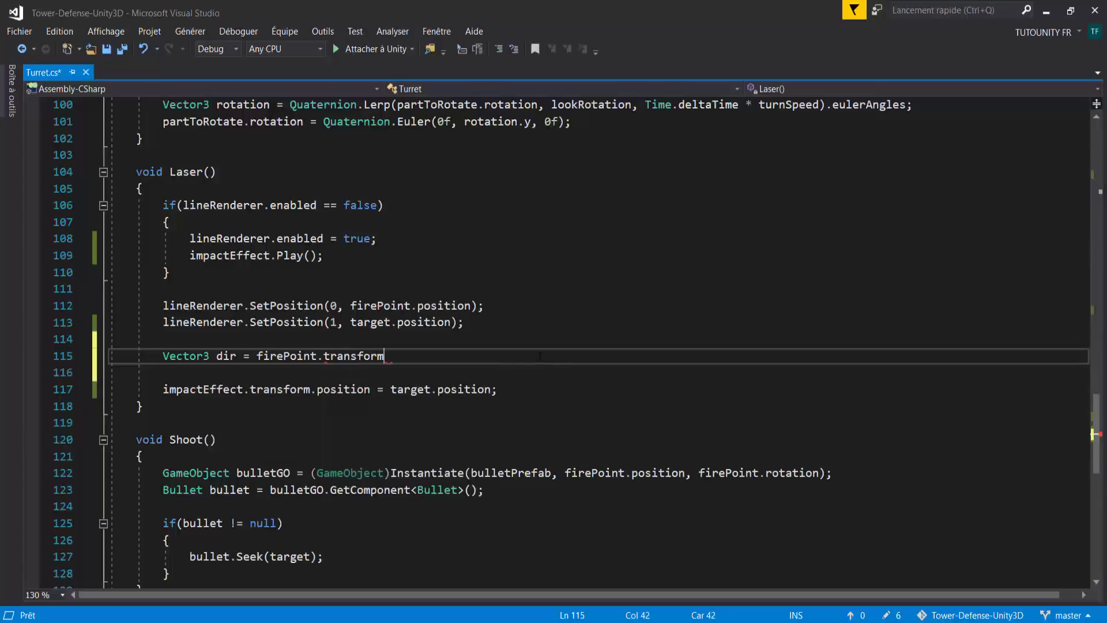
text(.position - target)
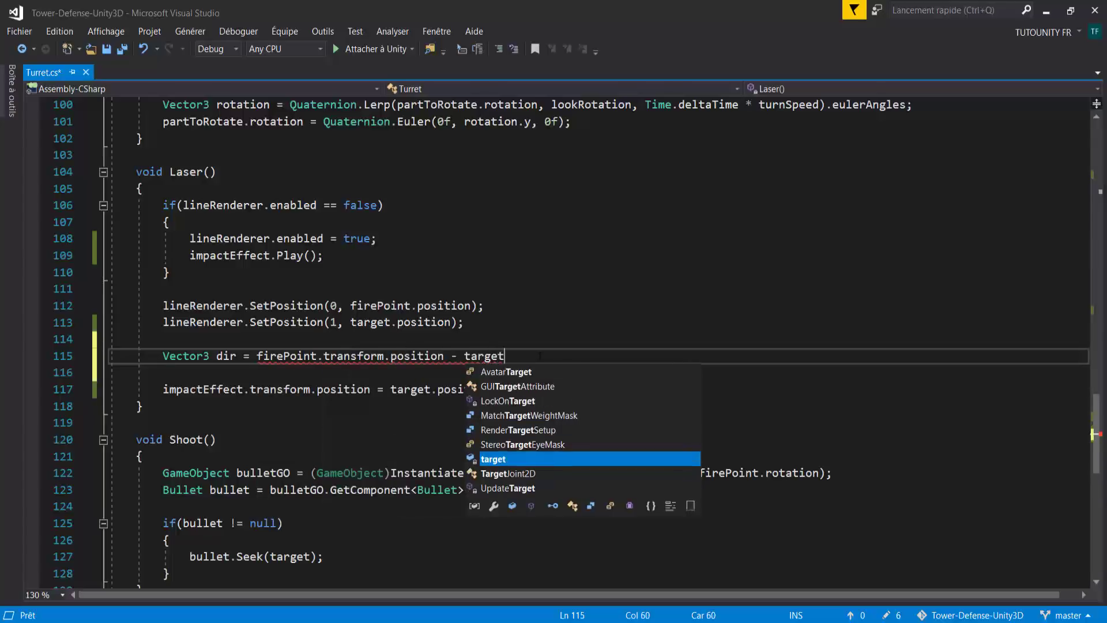
text(.transform.position)
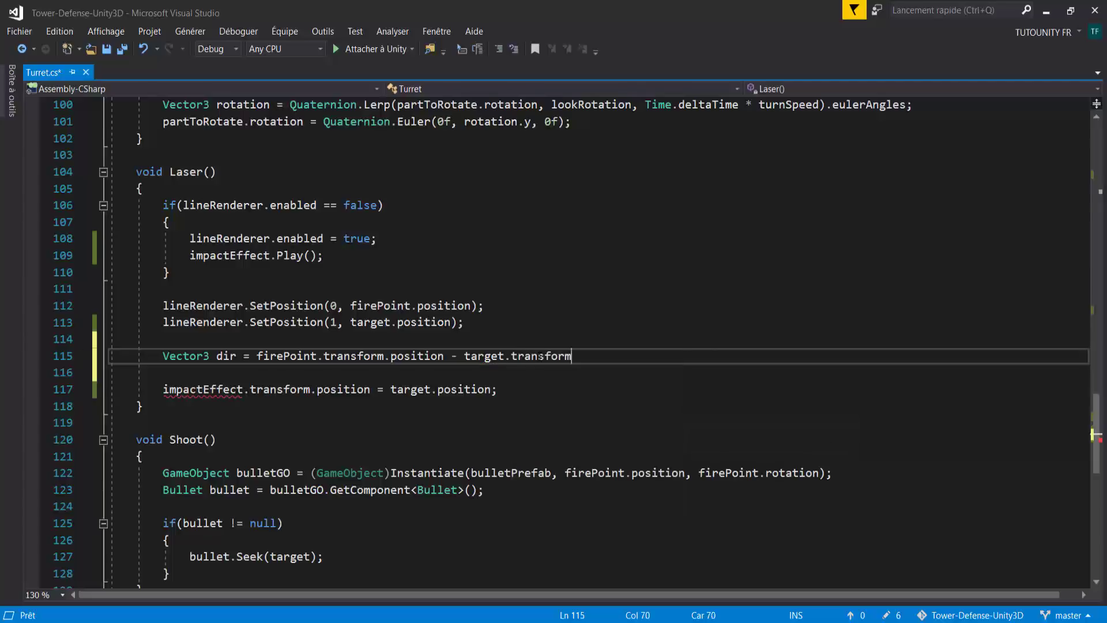
text(;)
Remove the redundant transform references so the dir expression reads firePoint.position - target.position
click(505, 356)
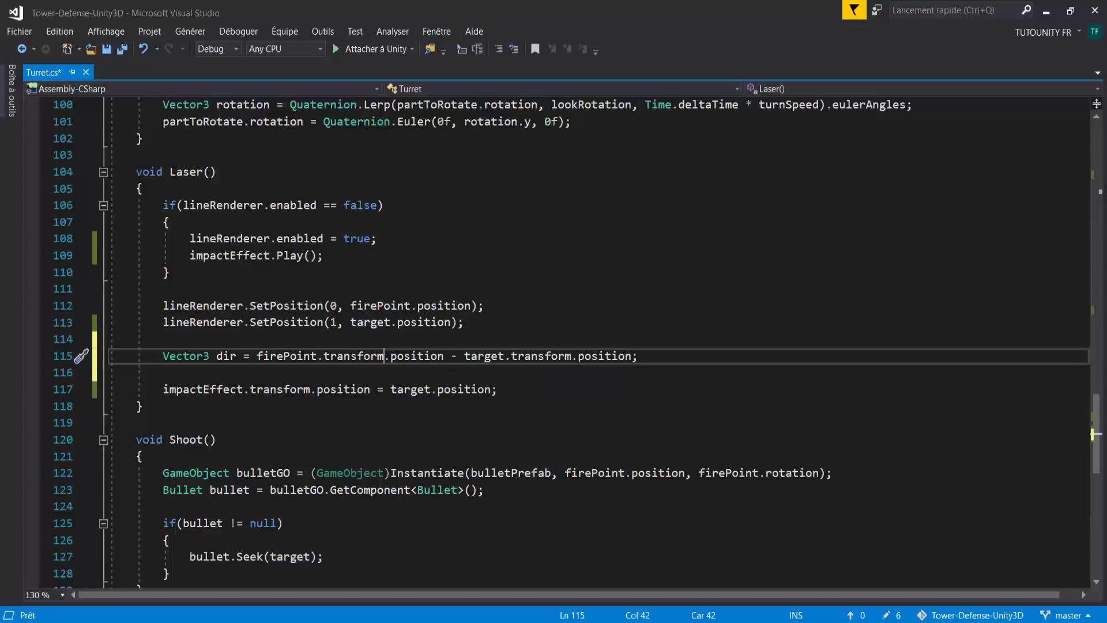
double_click(373, 356)
key(BackSpace)
key(BackSpace)
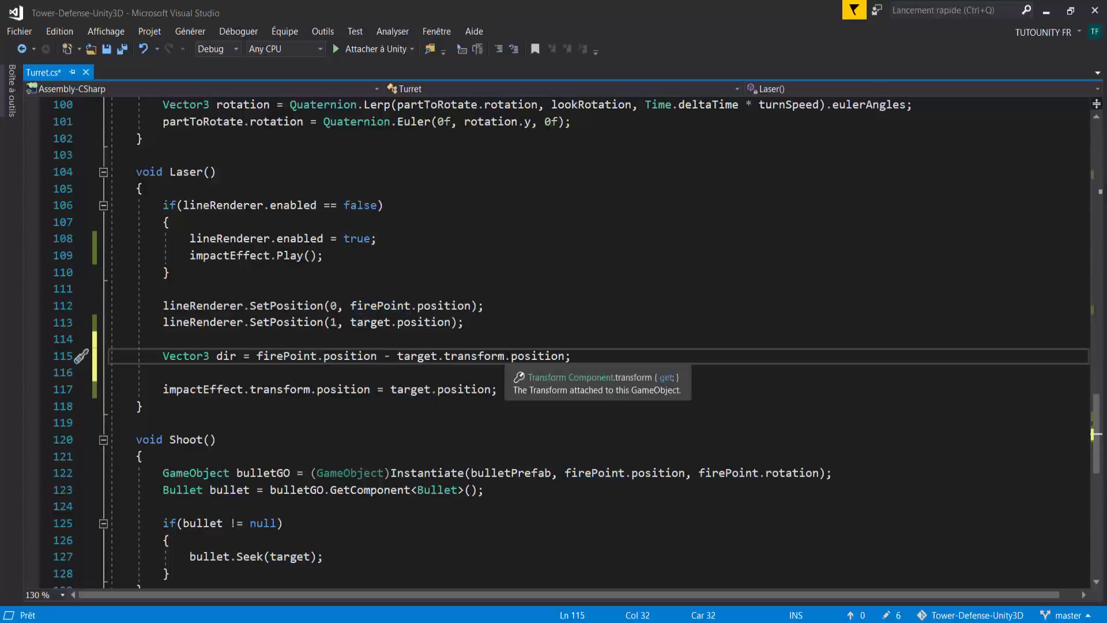
click(536, 355)
double_click(462, 356)
key(BackSpace)
key(BackSpace)
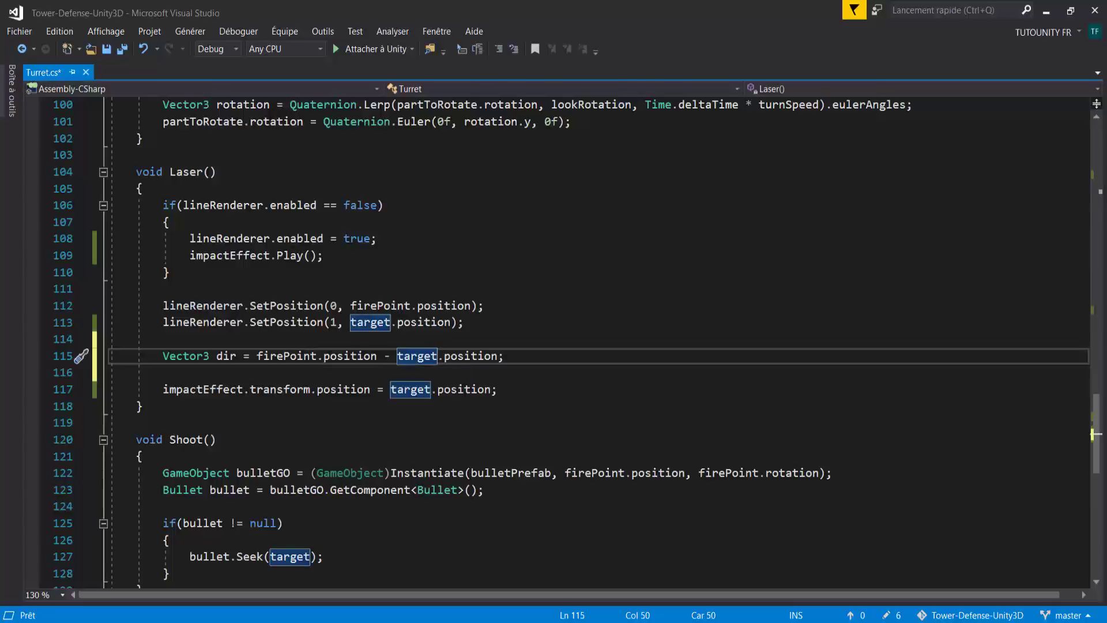
Add impactEffect.transform.rotation = Quaternion.LookRotation(dir); directly below the dir declaration in Laser()
click(519, 358)
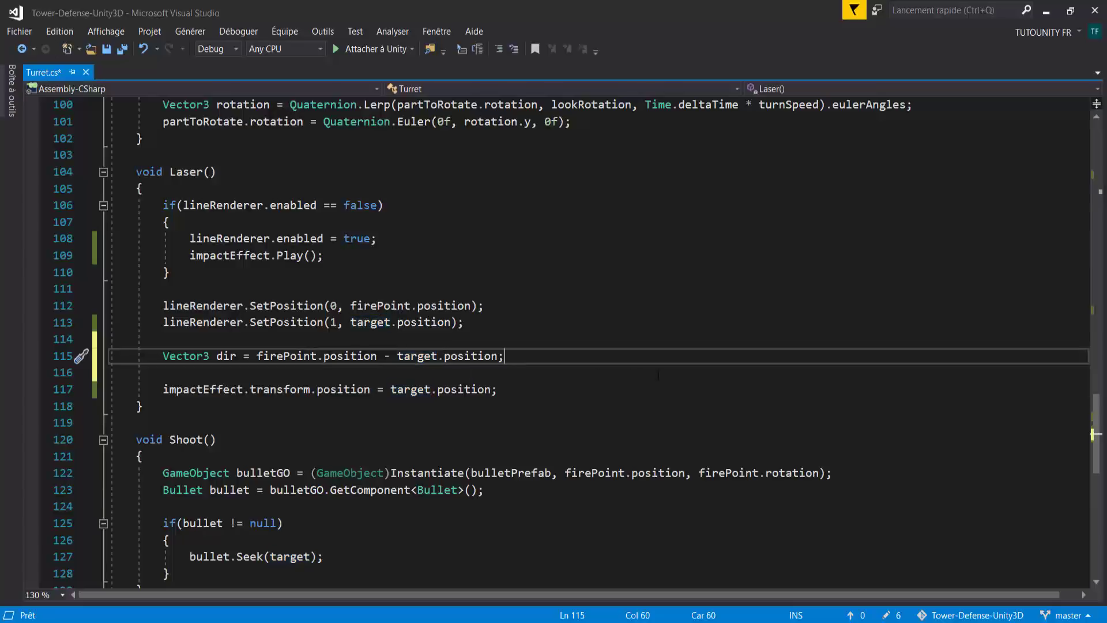
key(Return)
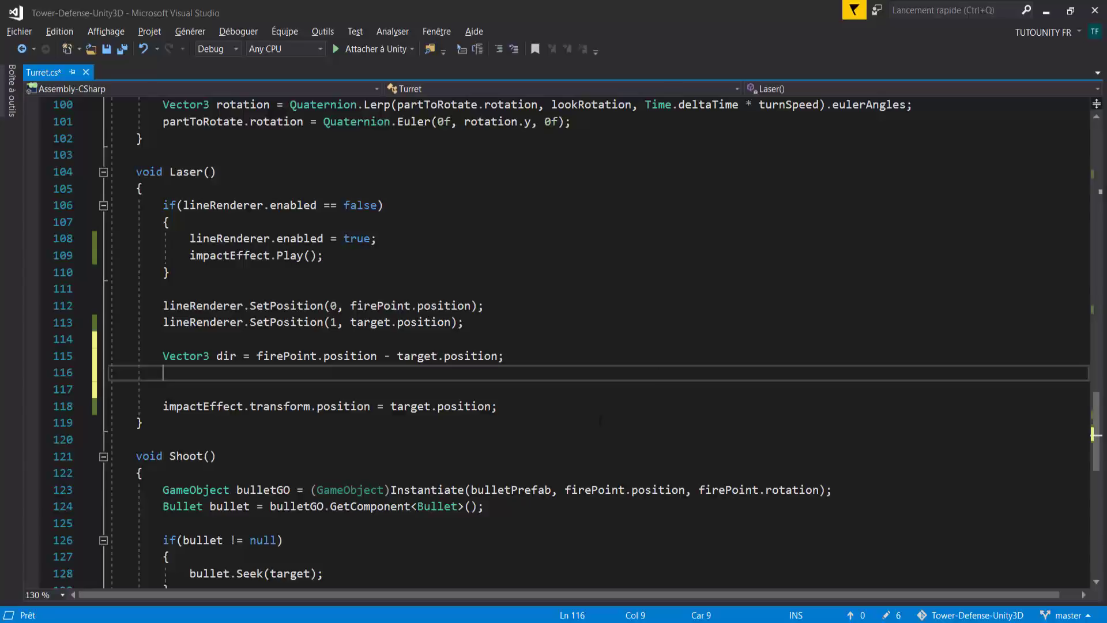
text(impactEffect.tr)
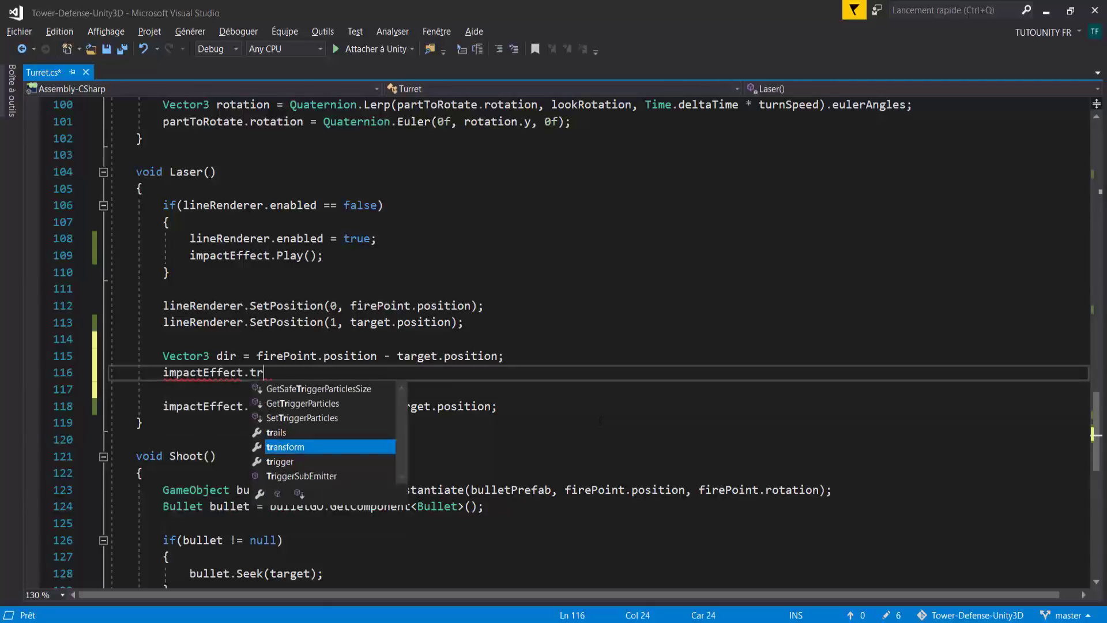
key(Tab)
text(.)
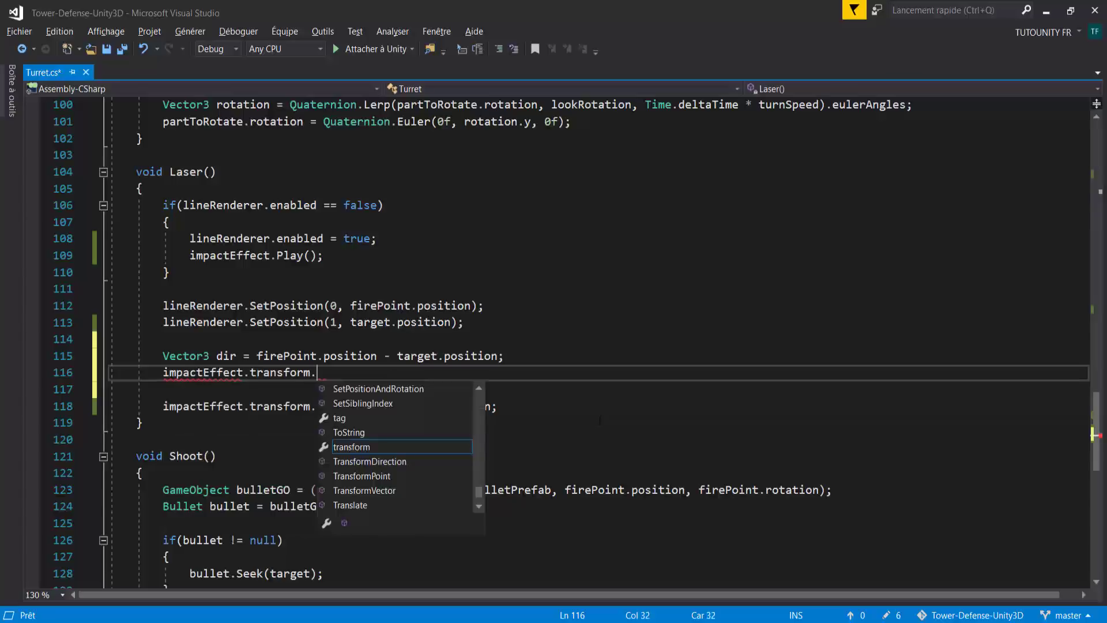
text(rota)
key(Tab)
text(= Q)
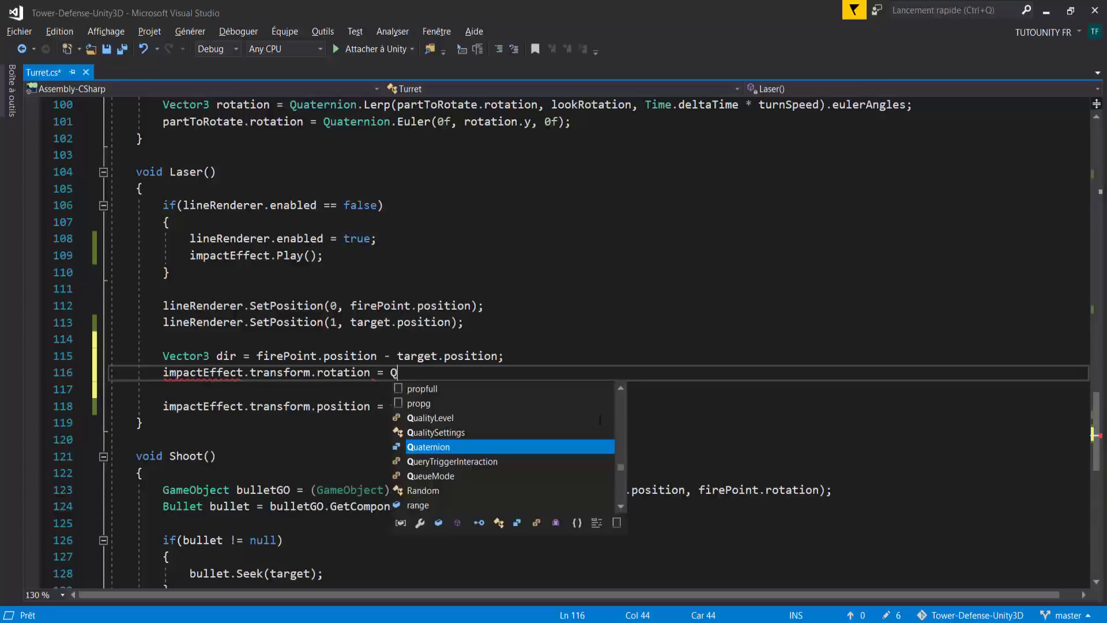
text(uaternion.l)
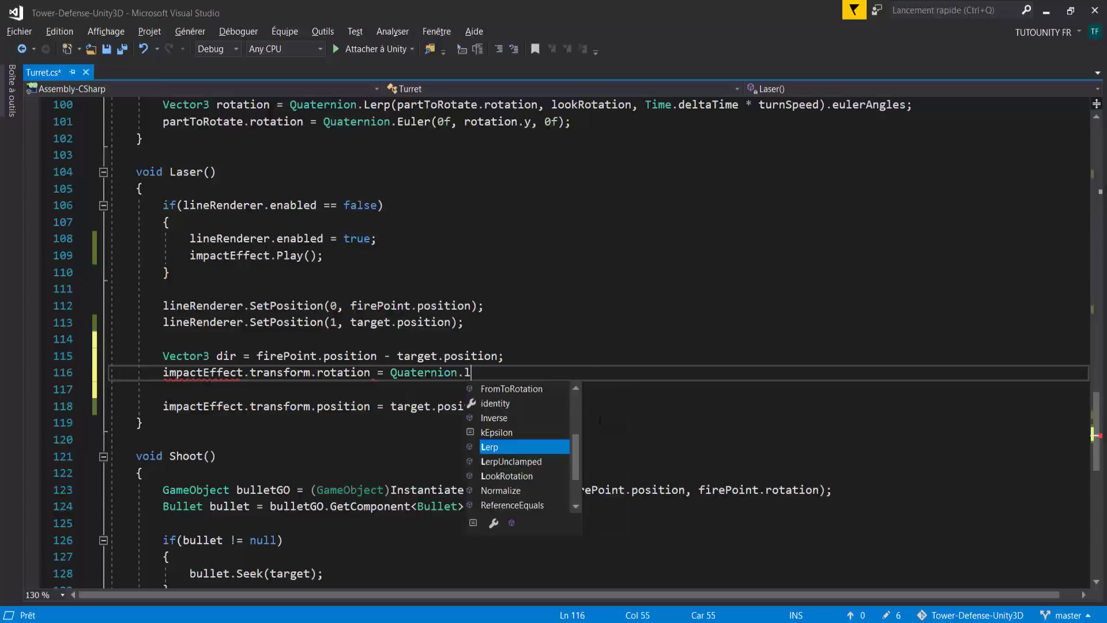
text(ook)
key(Tab)
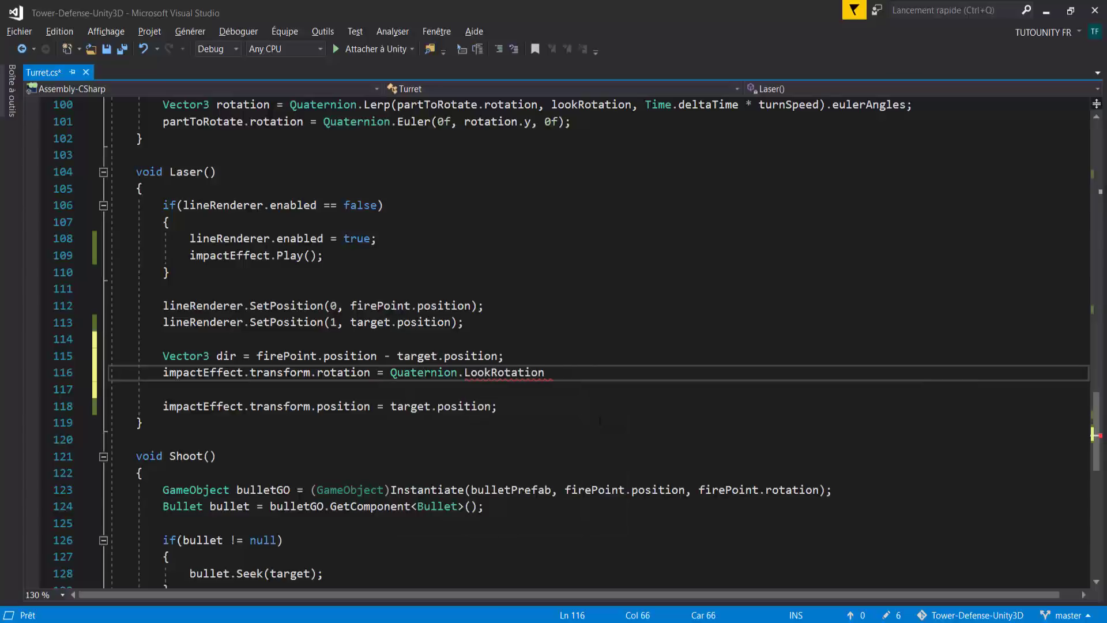
text((dir))
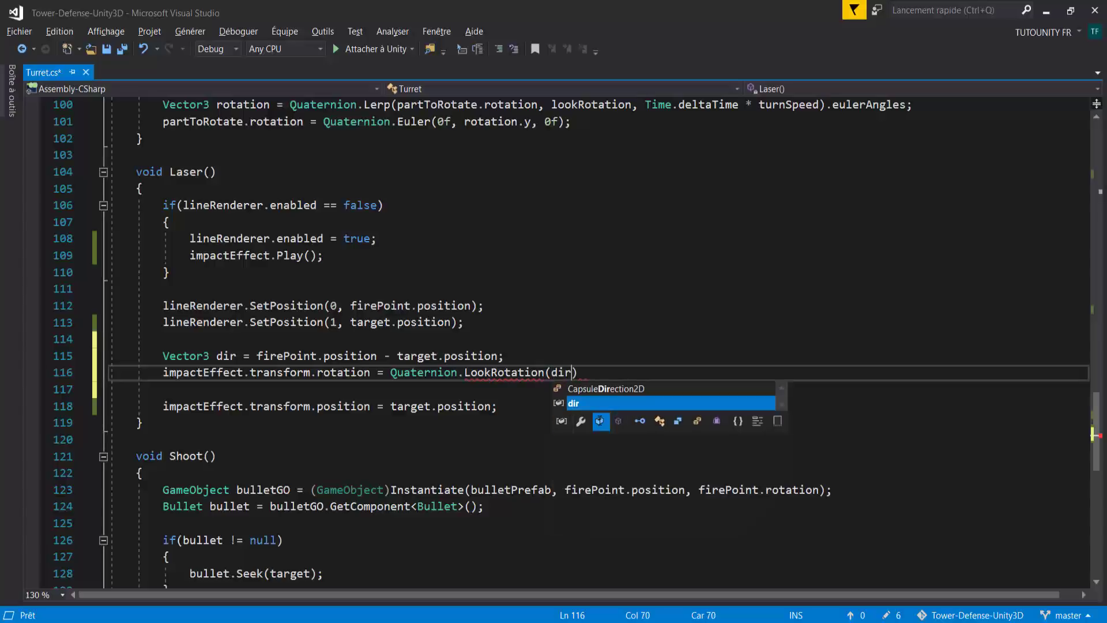
text(;)
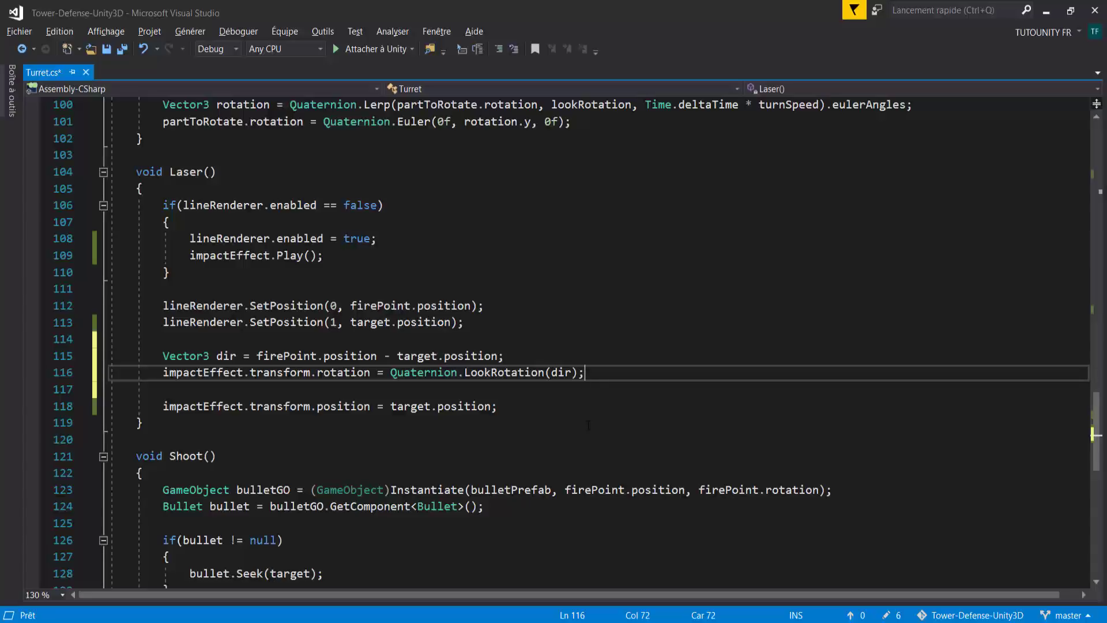
Extend the impactEffect position assignment in Laser() to target.position + dir.normalized * 0.5f and save Turret.cs
scroll(589, 425, down, 2)
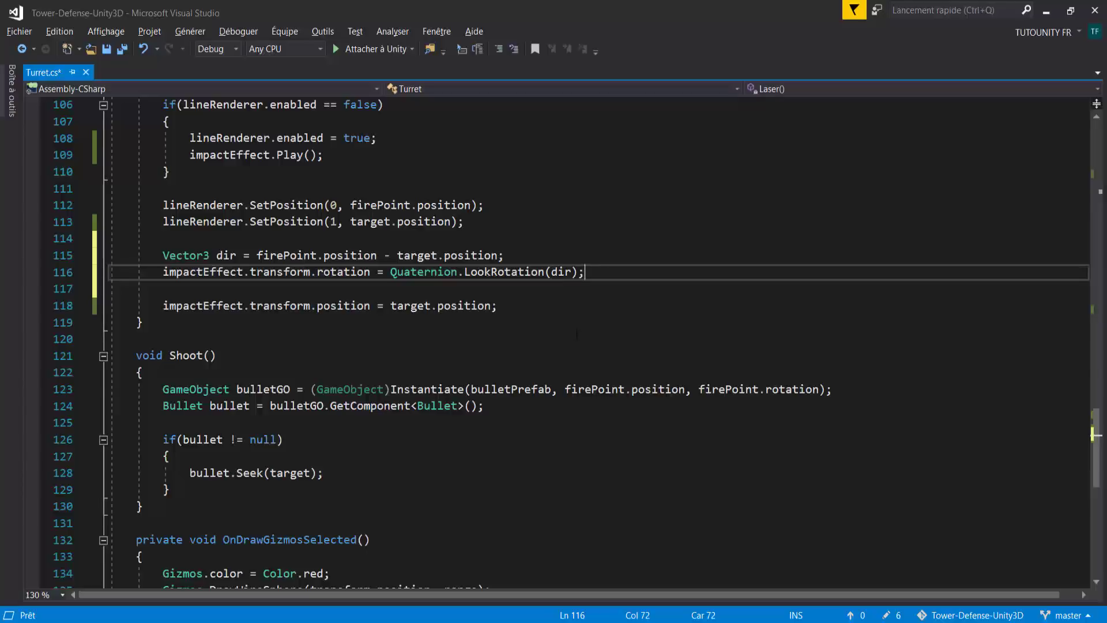
scroll(577, 334, up, 2)
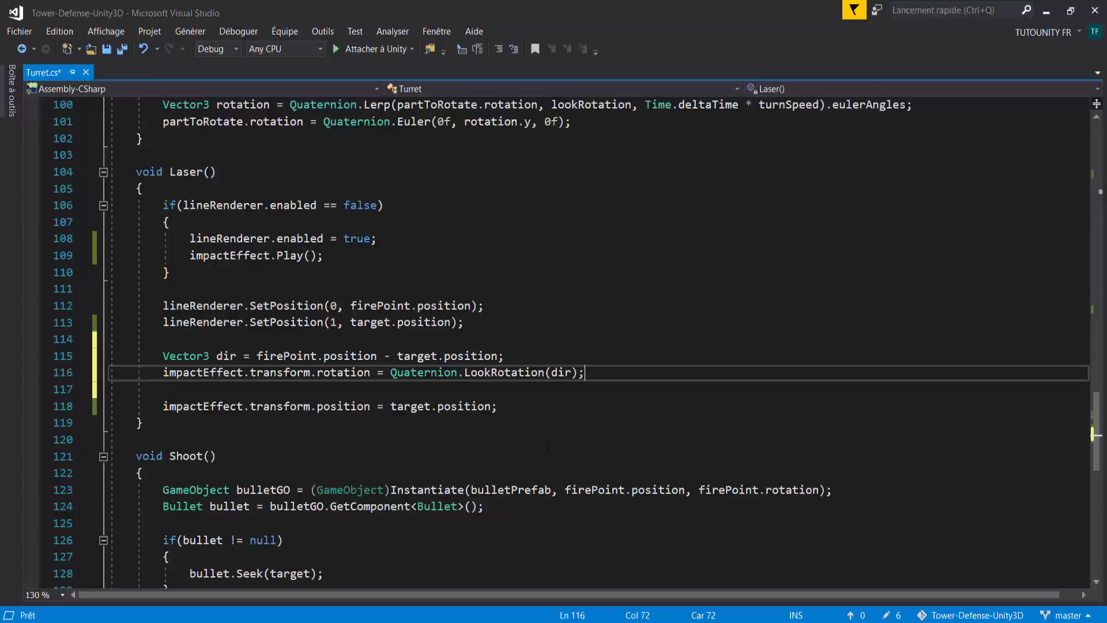
drag(164, 407, 496, 410)
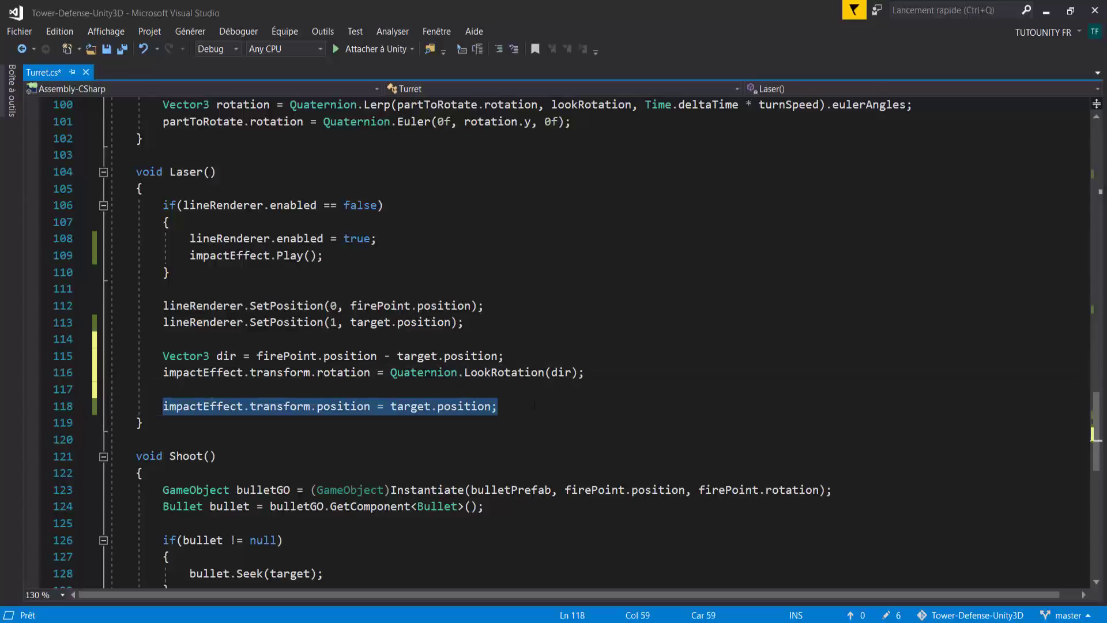
click(492, 407)
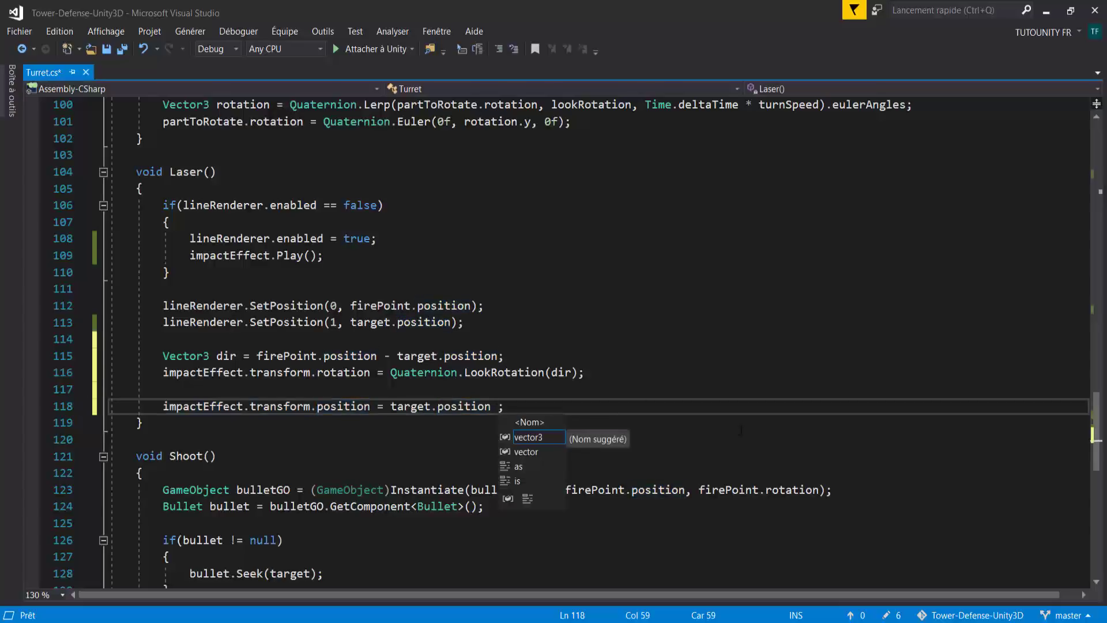
text(+ )
text(dir.nor)
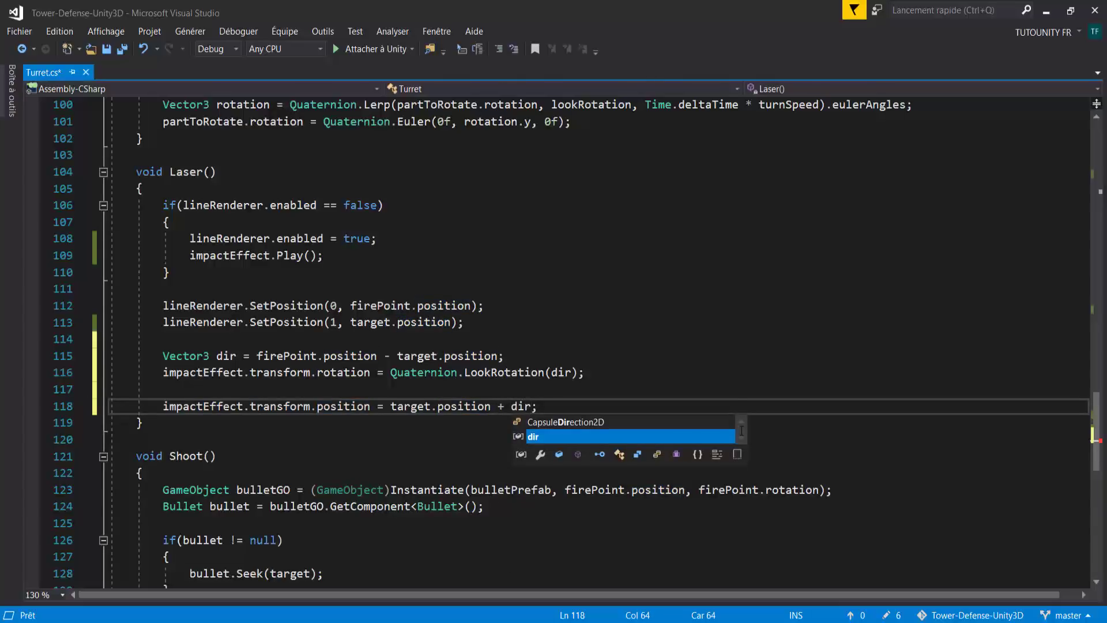
key(Tab)
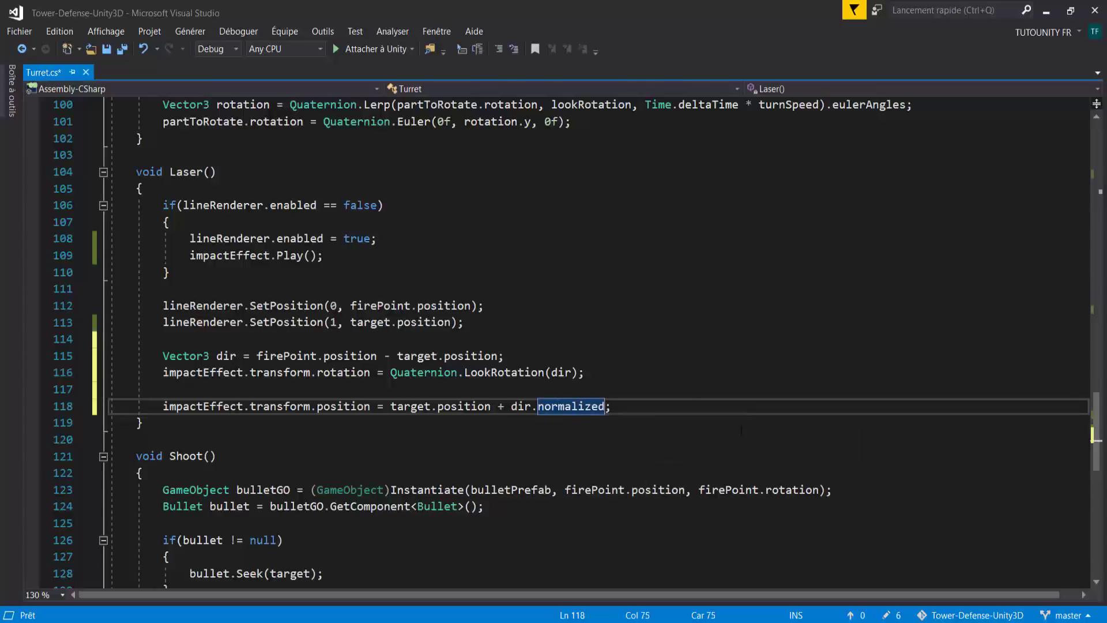
text(* )
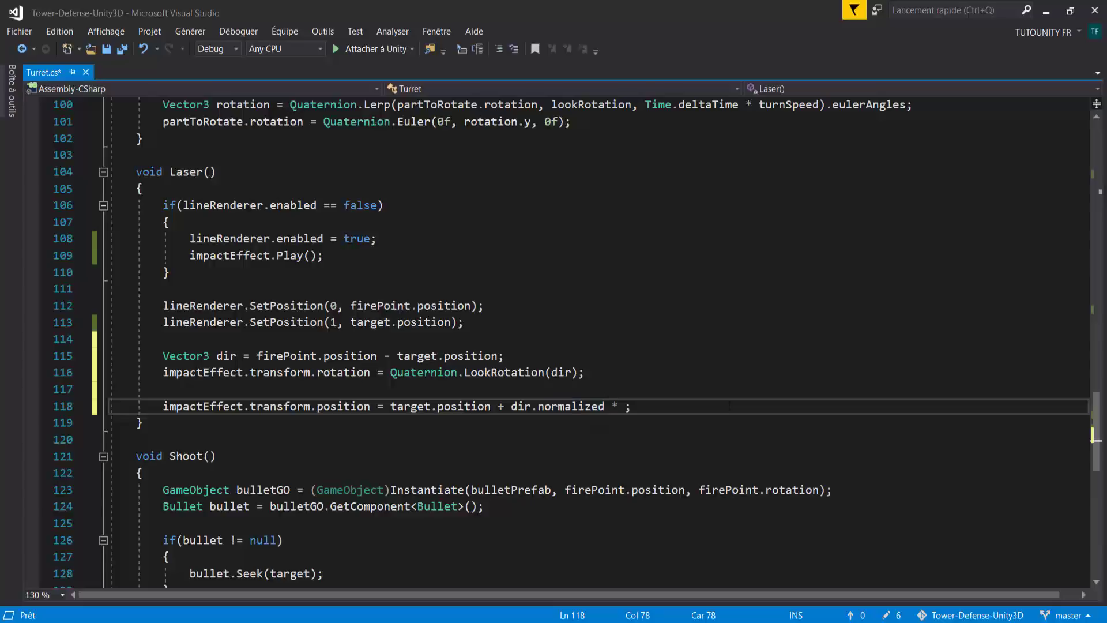
text(0.5f)
drag(626, 406, 653, 406)
key(ctrl+s)
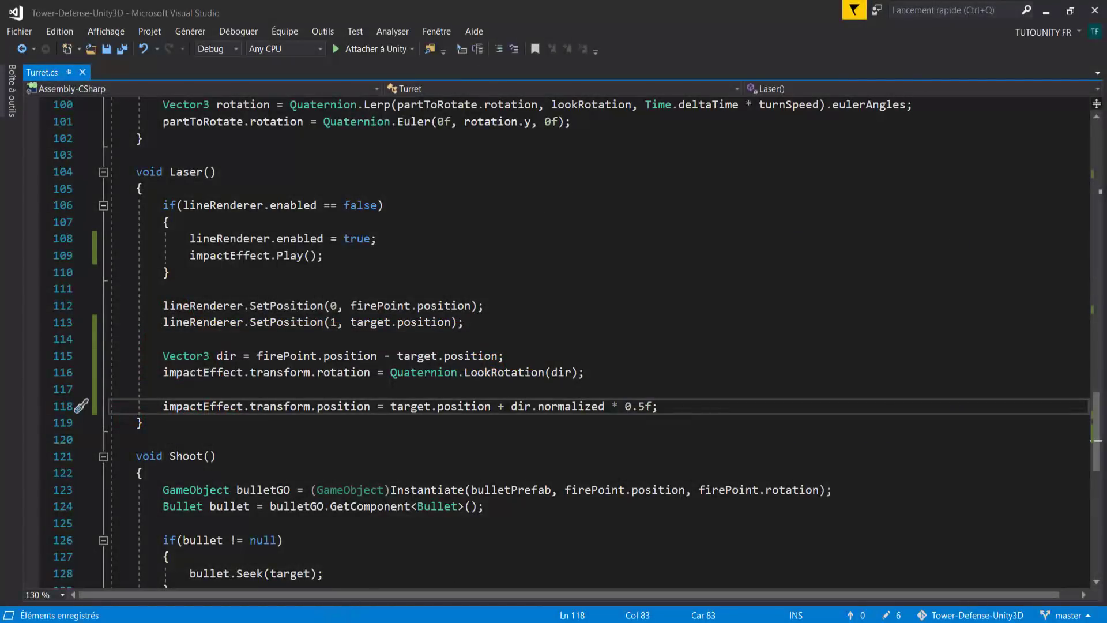
Switch to Unity and playtest the scene with a Laser Beamer built beside the path's first bend, pausing while it targets an enemy
key(alt+Tab)
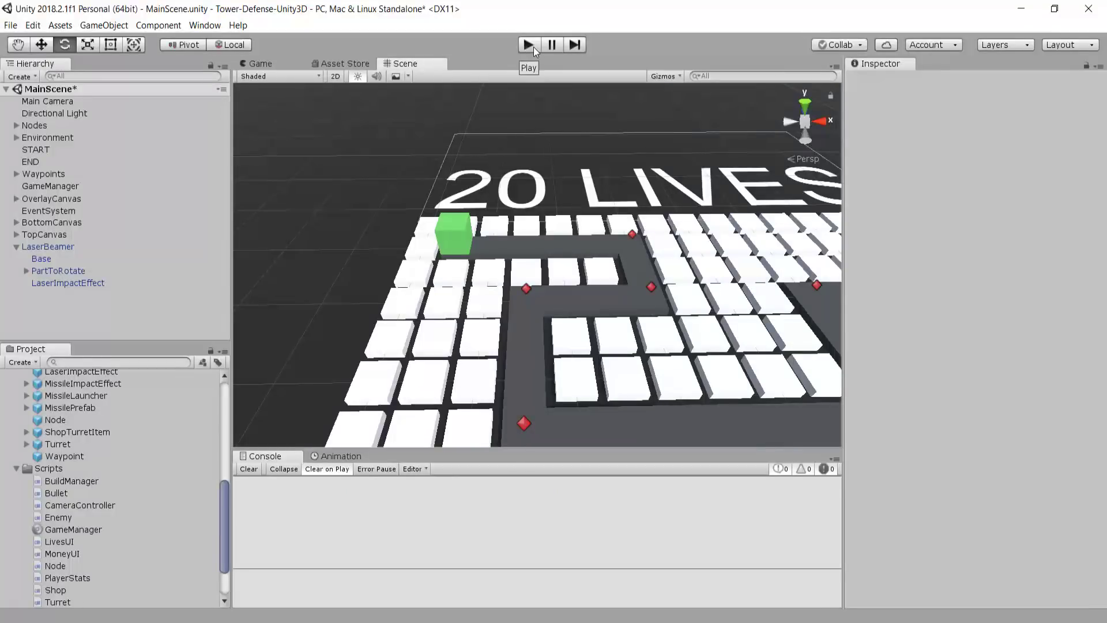
click(533, 47)
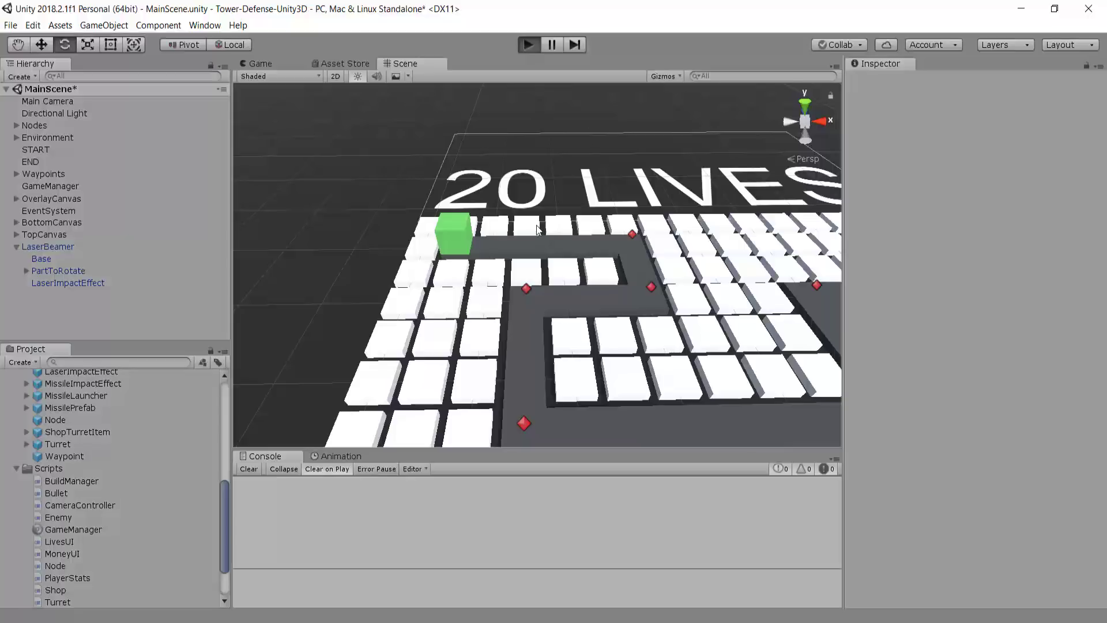
click(497, 164)
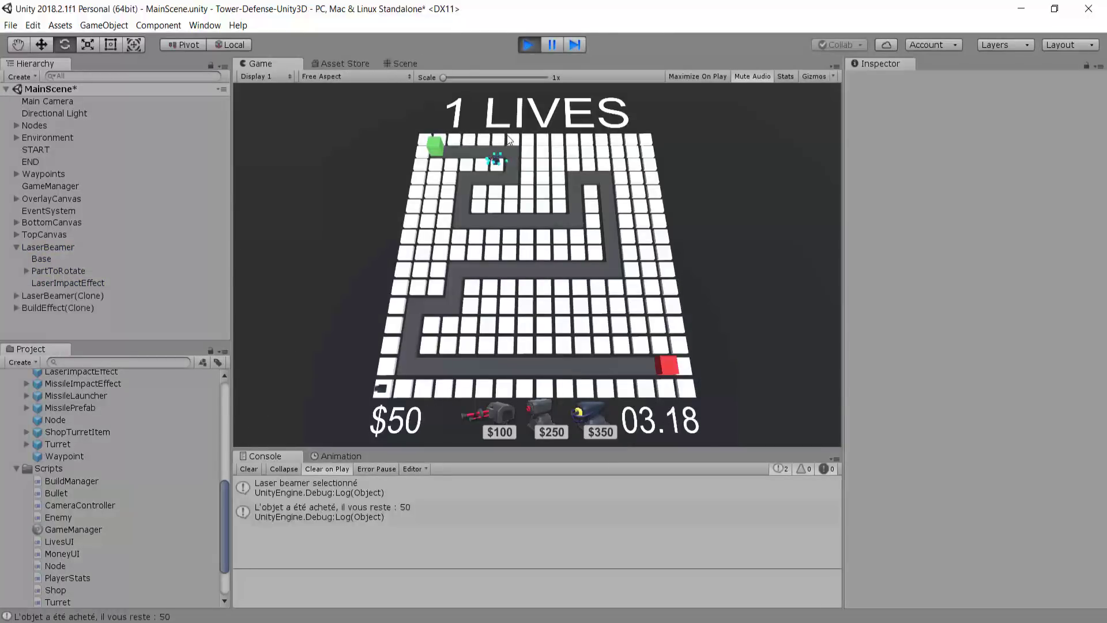
scroll(306, 126, up, 5)
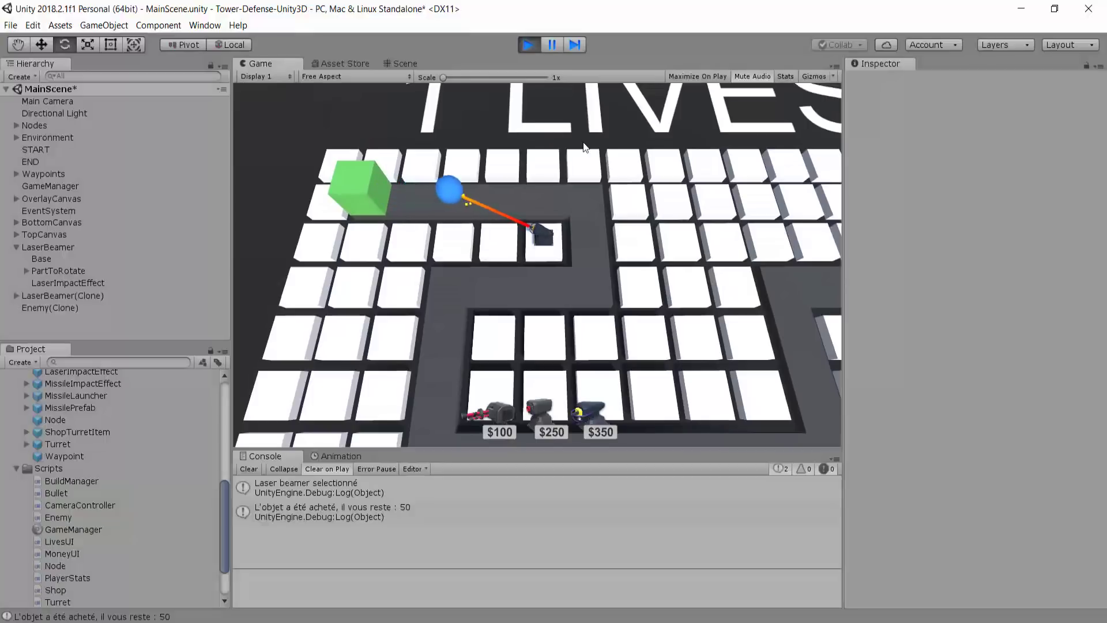
click(552, 45)
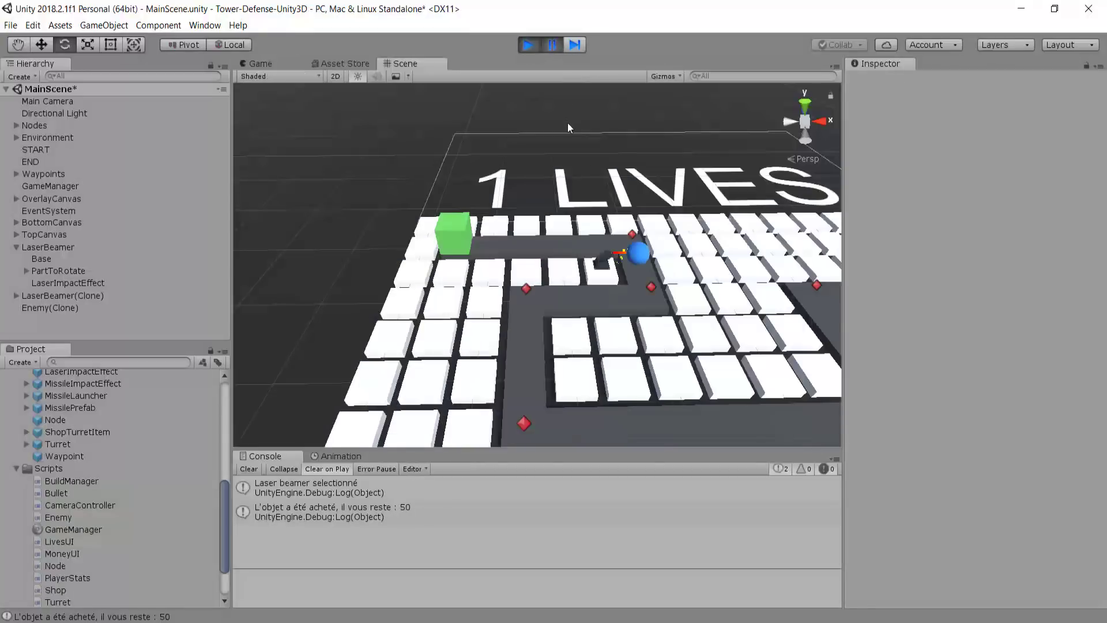
Examine from several angles where the yellow impact particles emerge relative to the blue enemy sphere and the laser beam
scroll(559, 327, up, 5)
scroll(560, 327, up, 5)
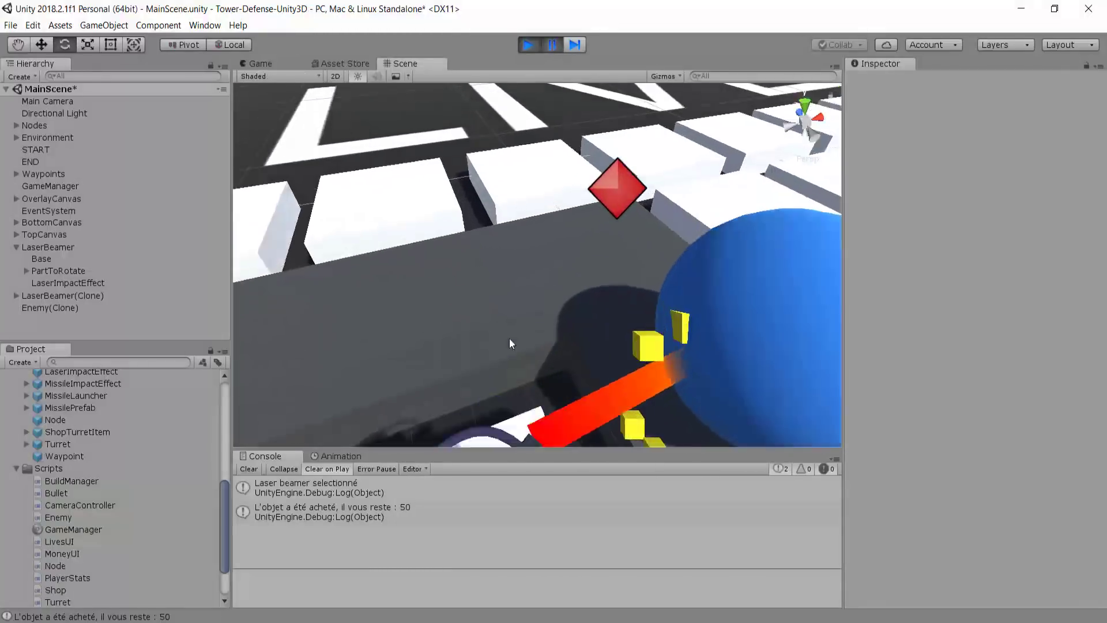
alt+drag(510, 340, 551, 267)
scroll(577, 228, down, 3)
scroll(577, 226, down, 3)
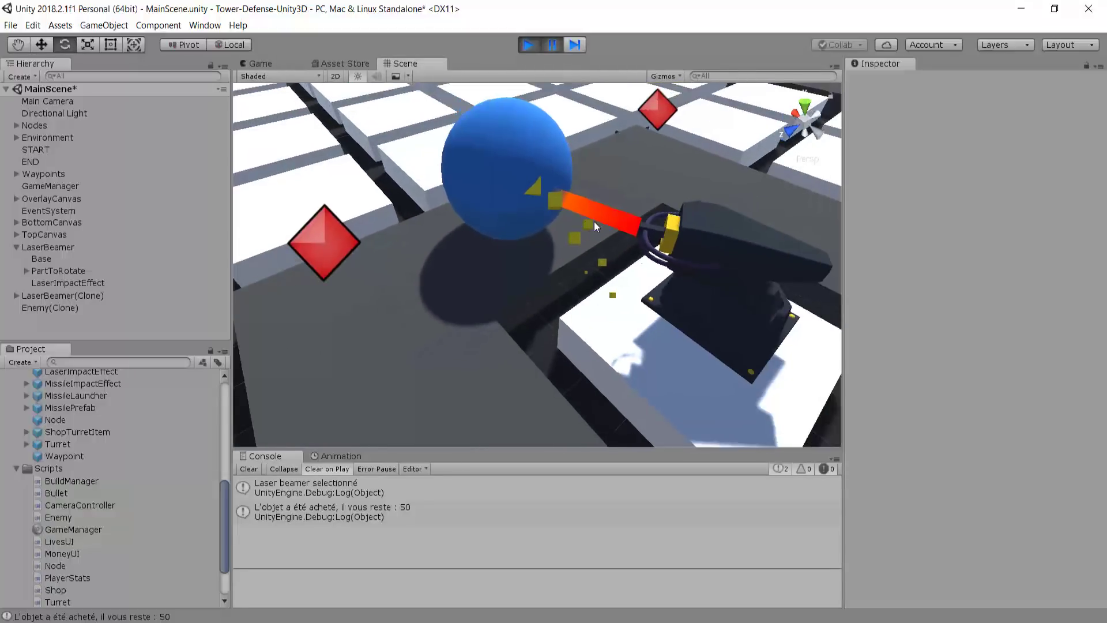
alt+drag(594, 221, 528, 273)
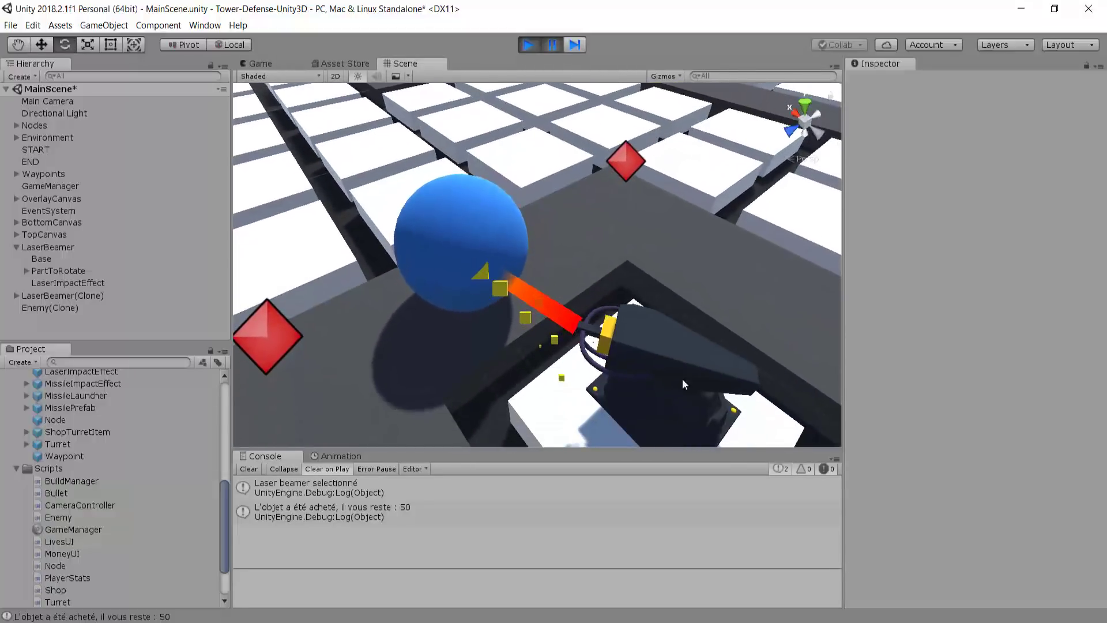
middle_drag(548, 343, 608, 297)
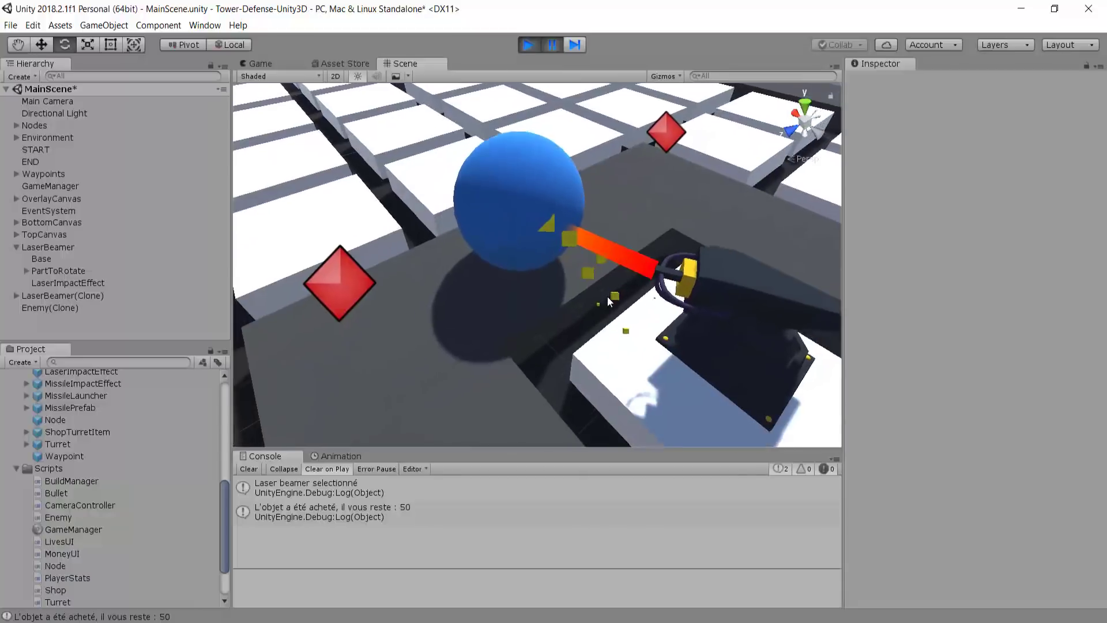
scroll(608, 300, up, 3)
alt+drag(601, 360, 564, 297)
Select the cloned turret's LaserImpactEffect and inspect its origin inside the enemy sphere with the Move tool
click(577, 252)
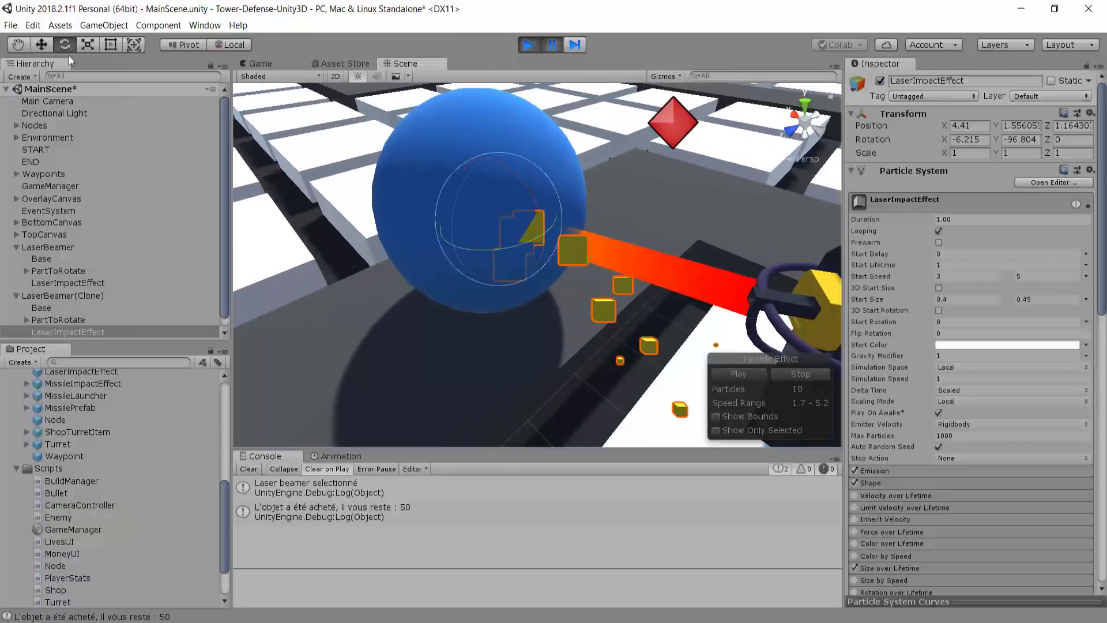
click(39, 47)
alt+drag(547, 301, 567, 256)
middle_drag(538, 259, 681, 204)
scroll(520, 310, up, 10)
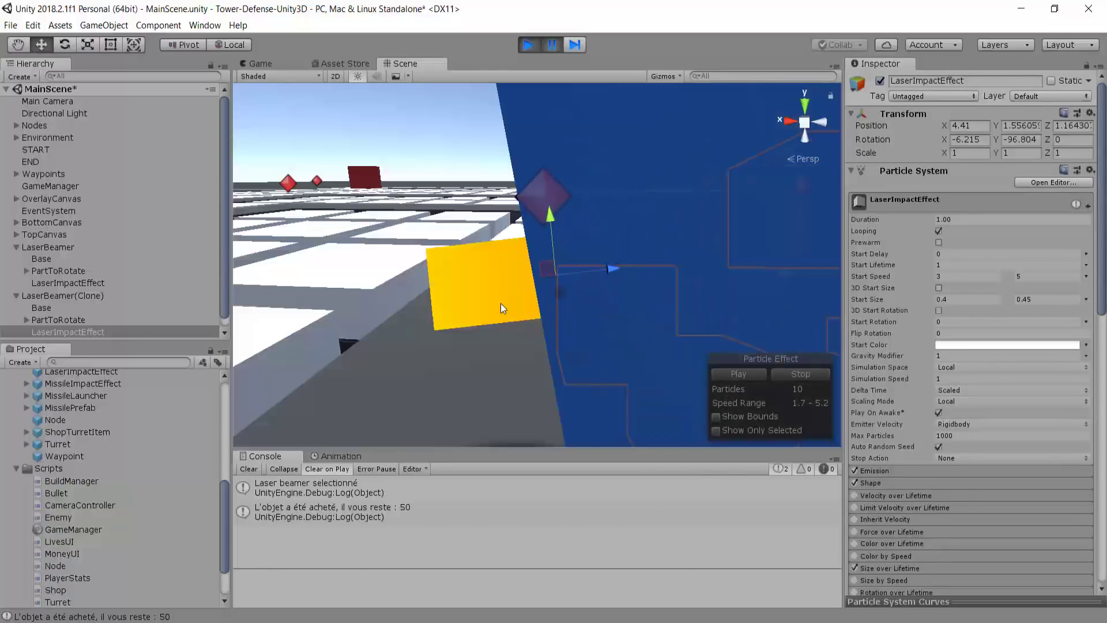
right_drag(609, 384, 657, 422)
scroll(583, 340, down, 10)
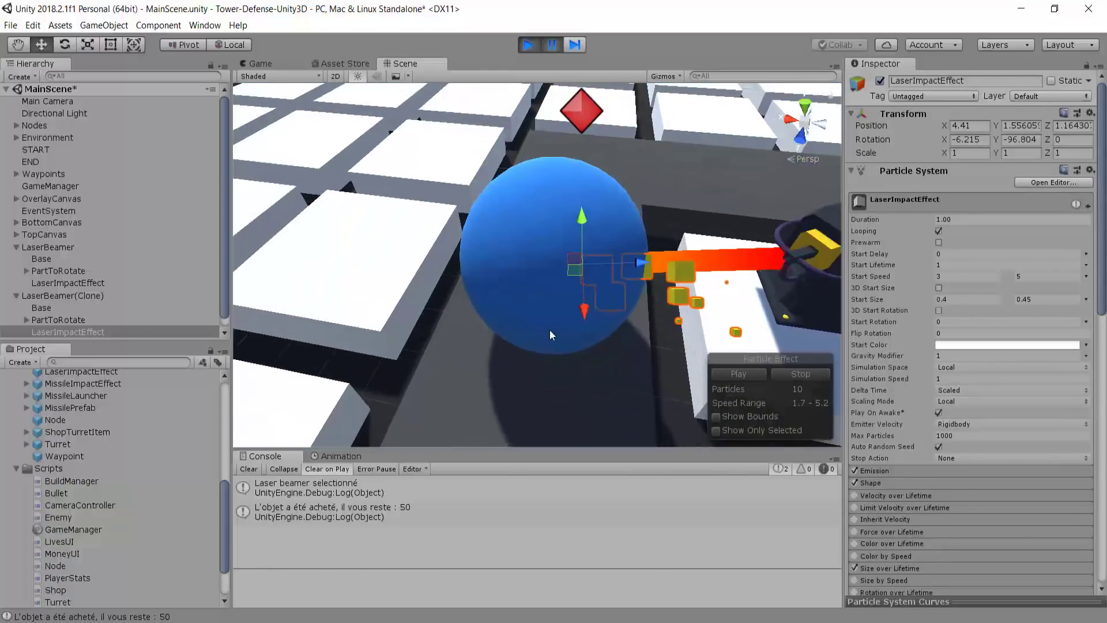
middle_drag(566, 306, 563, 346)
alt+drag(562, 345, 569, 424)
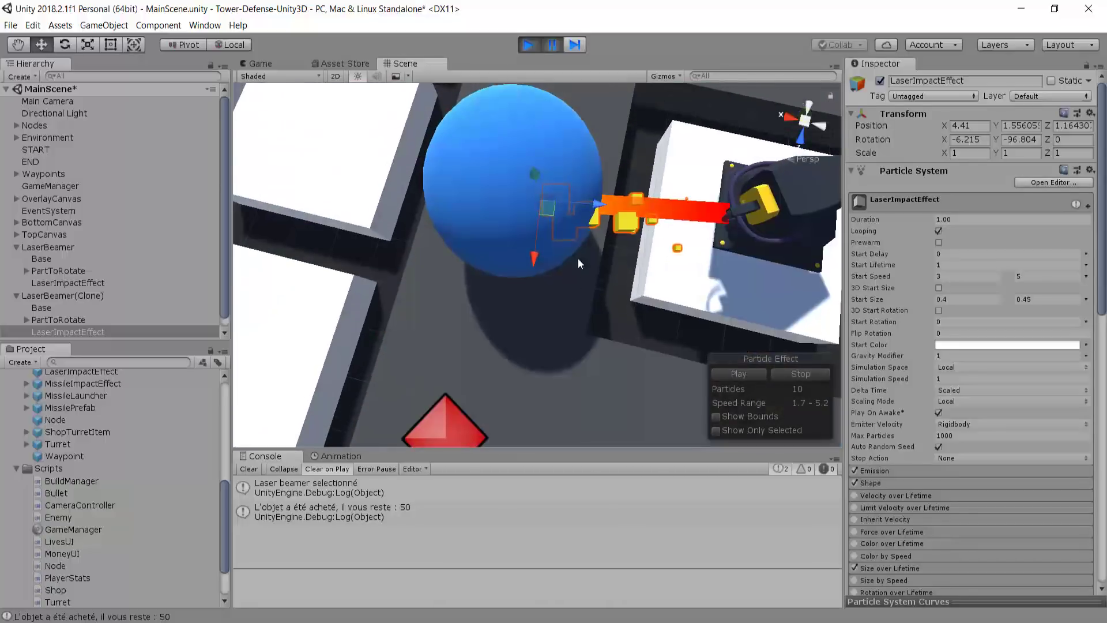
Select the enemy sphere to inspect its center and scale against the particle origin, and end the playtest
middle_drag(578, 259, 600, 340)
mouse_move(597, 265)
right_down()
mouse_move(585, 336)
mouse_move(553, 193)
right_up()
scroll(586, 334, up, 4)
click(497, 202)
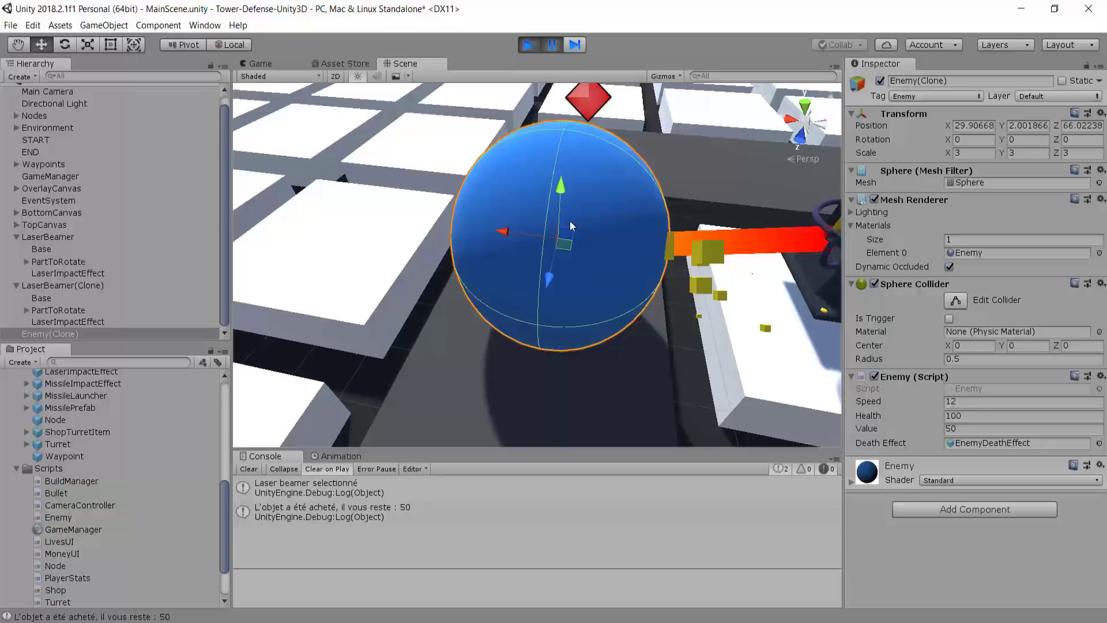
right_drag(604, 284, 611, 254)
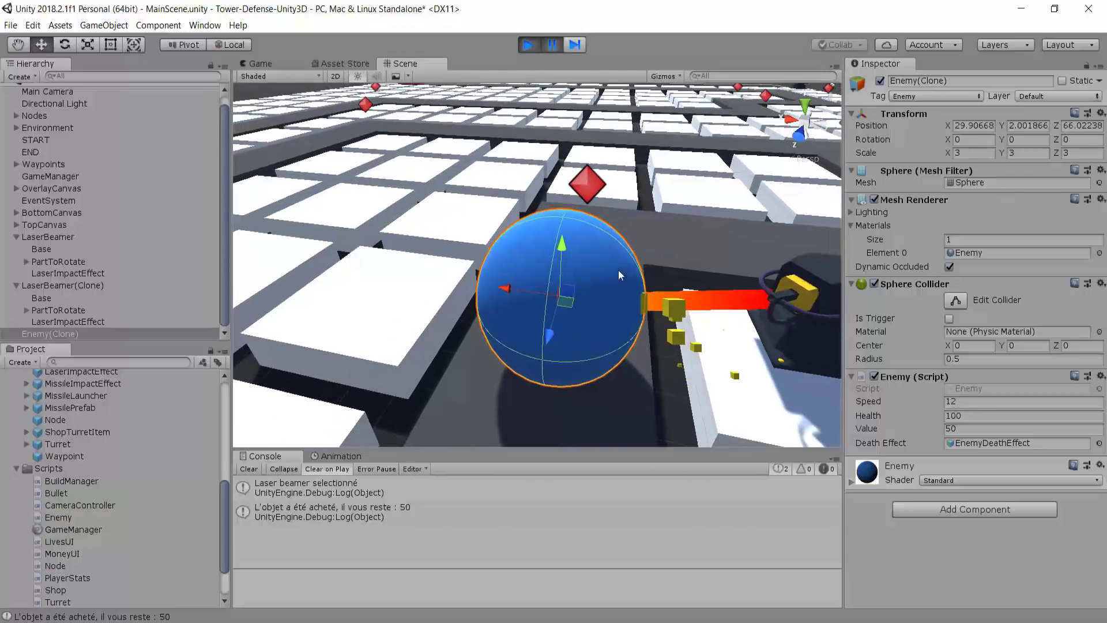
middle_drag(618, 271, 603, 206)
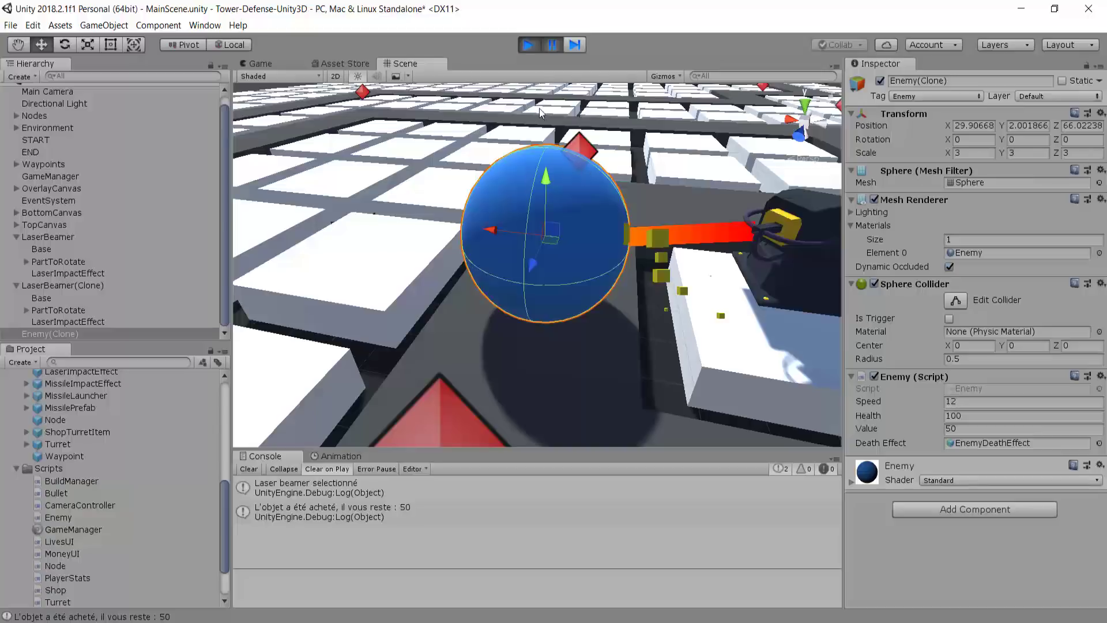
click(529, 45)
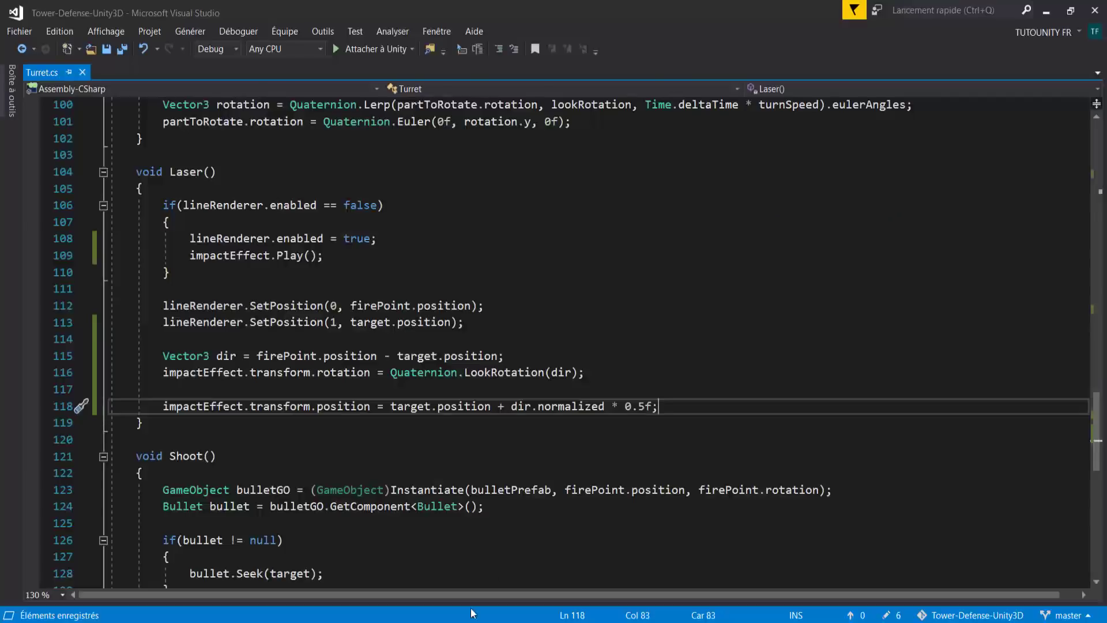
Back in Turret.cs in Visual Studio, set the dir.normalized multiplier to 1.5f and save the script
drag(633, 407, 628, 406)
text(1)
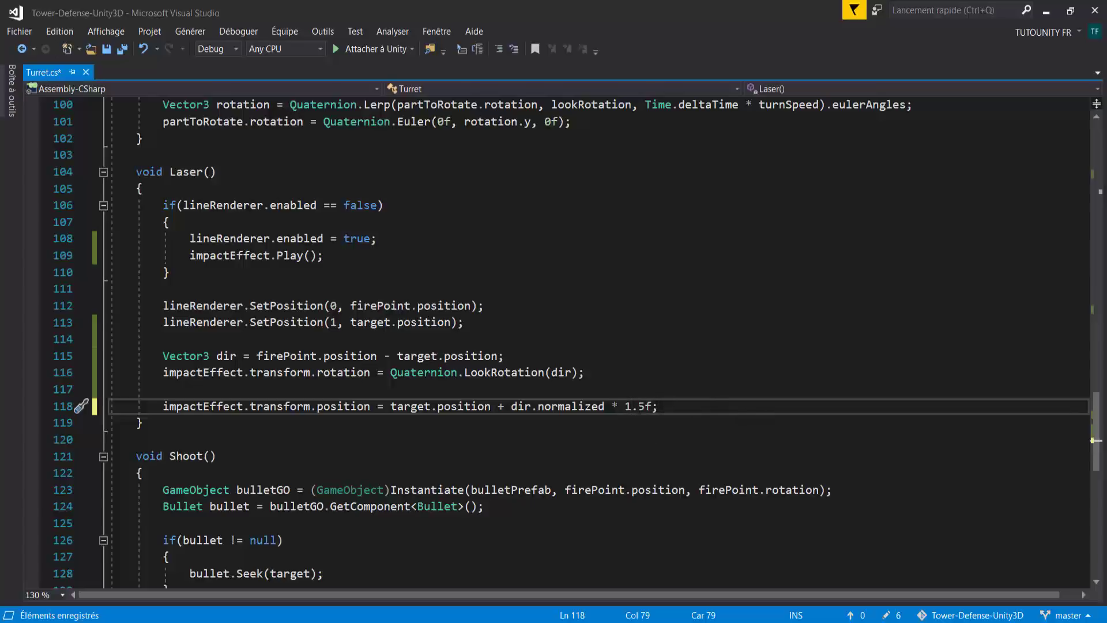
drag(625, 406, 645, 406)
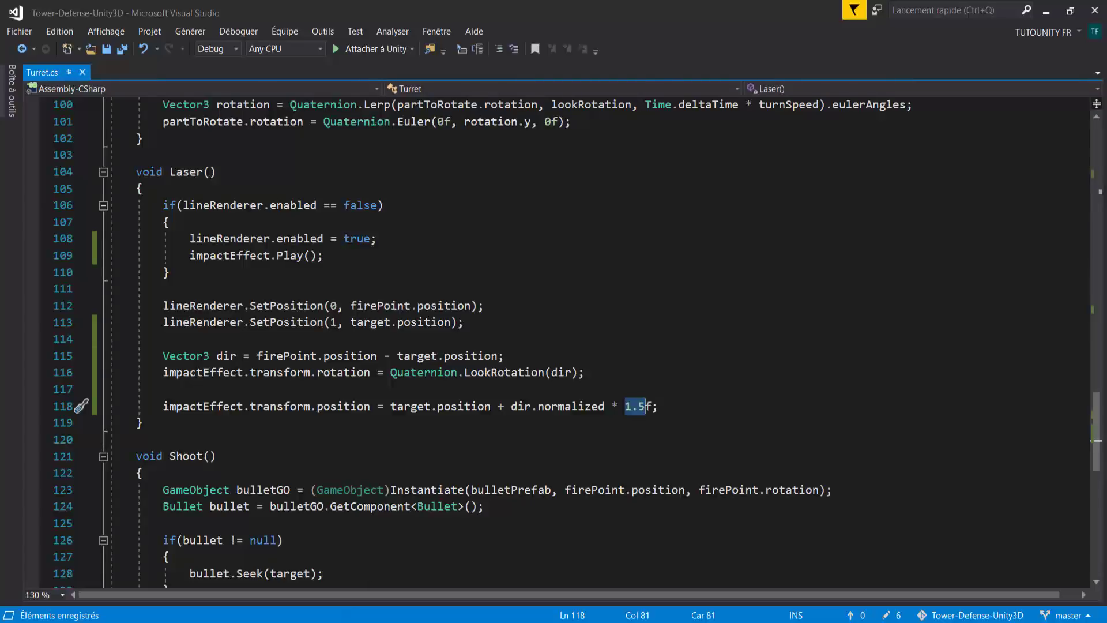
Return to Unity and run the scene again with a Laser Beamer on the same node, pausing once it fires
key(alt+Tab)
right_drag(364, 271, 686, 260)
scroll(542, 259, down, 3)
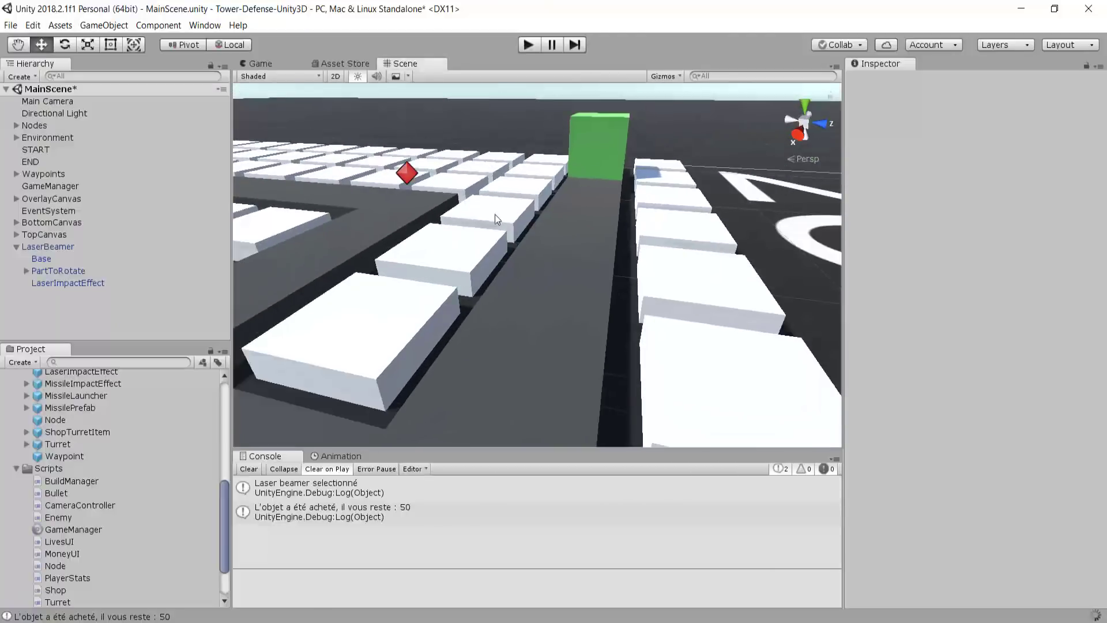
scroll(462, 253, down, 3)
right_drag(522, 252, 674, 247)
scroll(465, 205, down, 5)
middle_drag(464, 205, 601, 194)
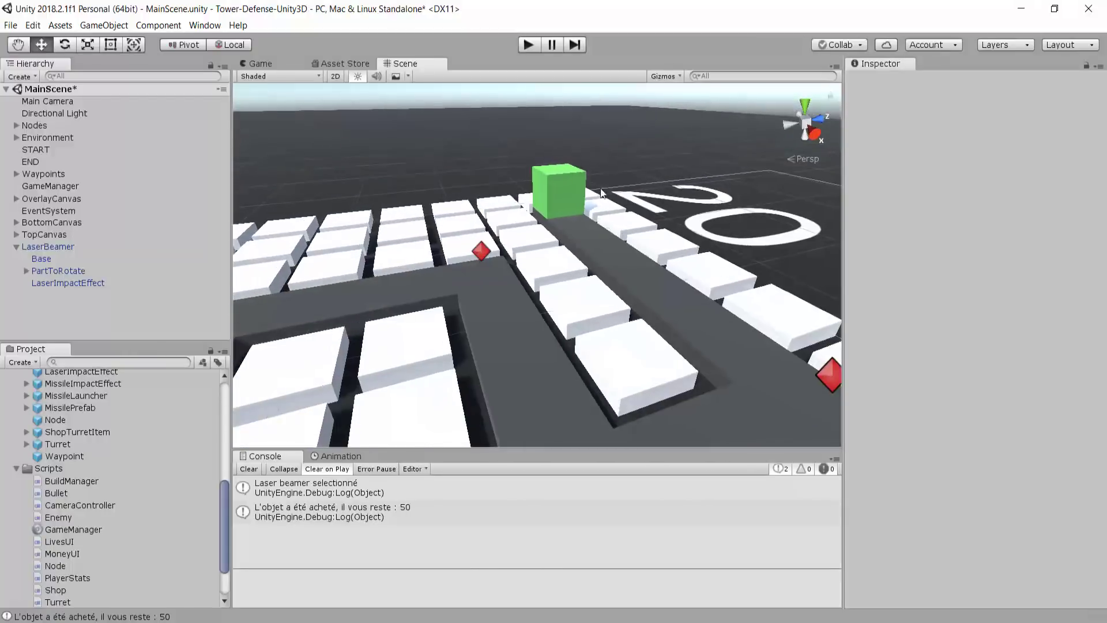
click(526, 45)
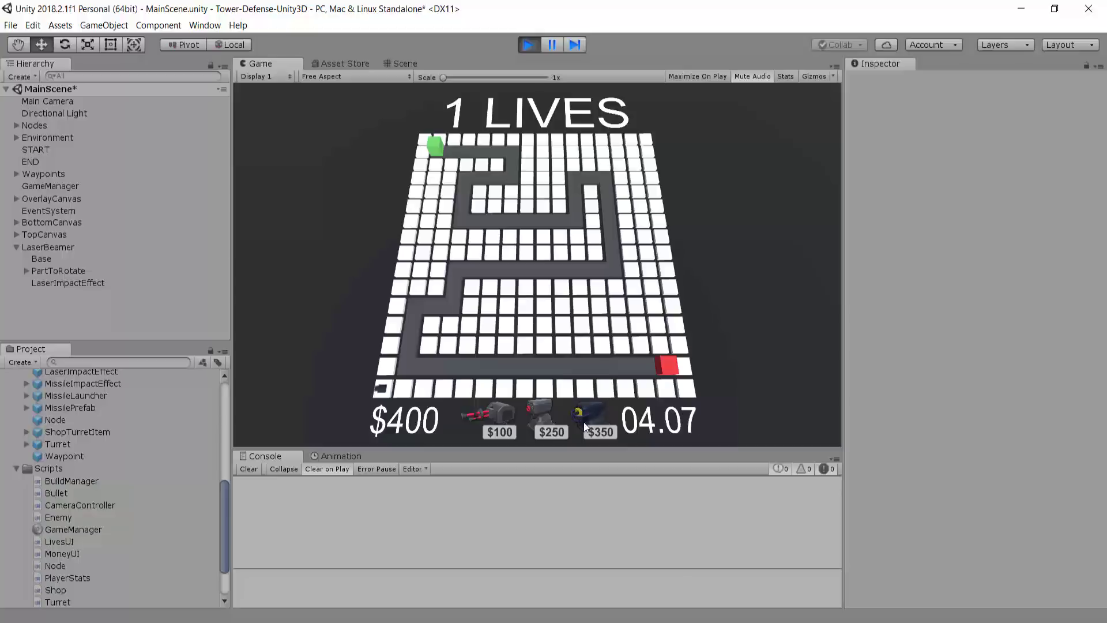
click(489, 164)
scroll(489, 165, up, 5)
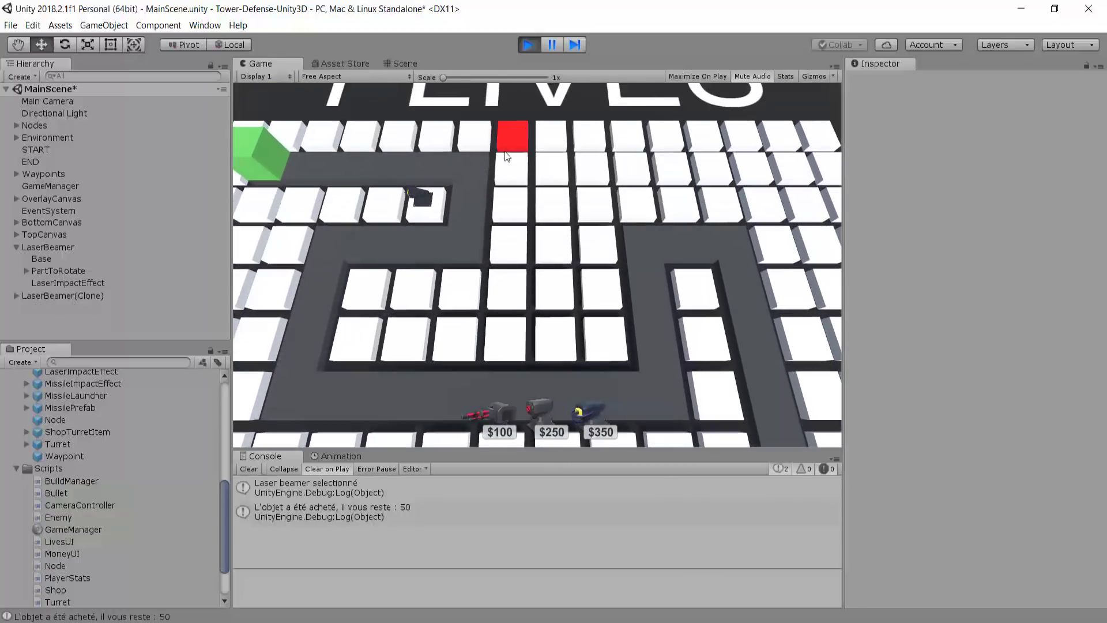
click(554, 47)
Examine up close whether the impact particles start at the enemy sphere's surface and spray back along the laser beam
scroll(475, 214, up, 10)
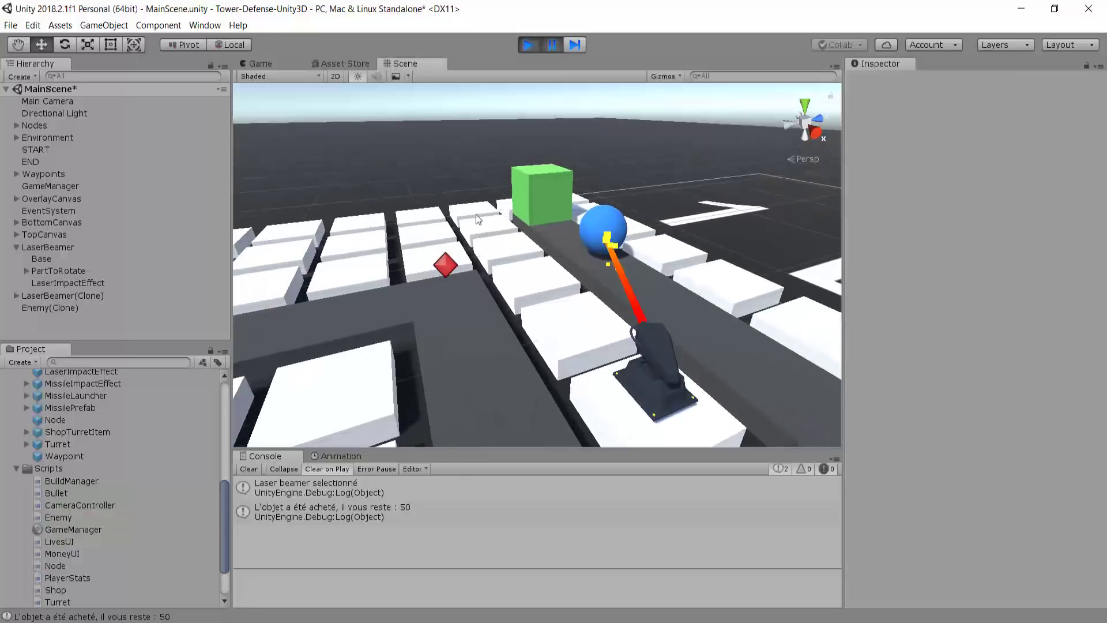
right_drag(290, 278, 648, 237)
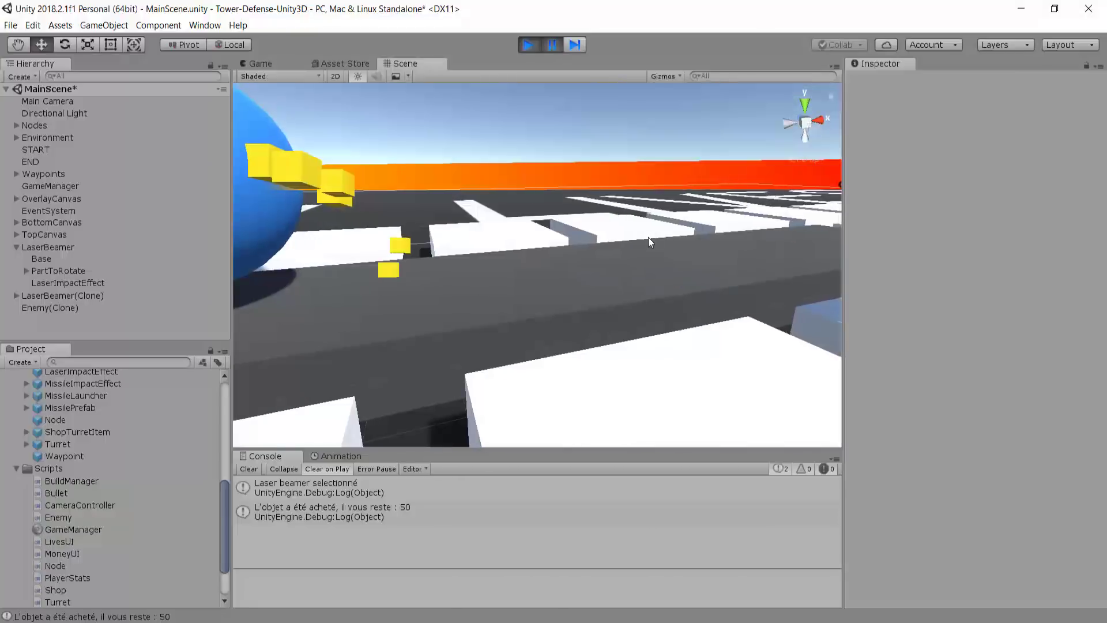
scroll(611, 231, down, 5)
middle_drag(471, 239, 512, 355)
right_drag(456, 260, 446, 303)
scroll(444, 289, up, 3)
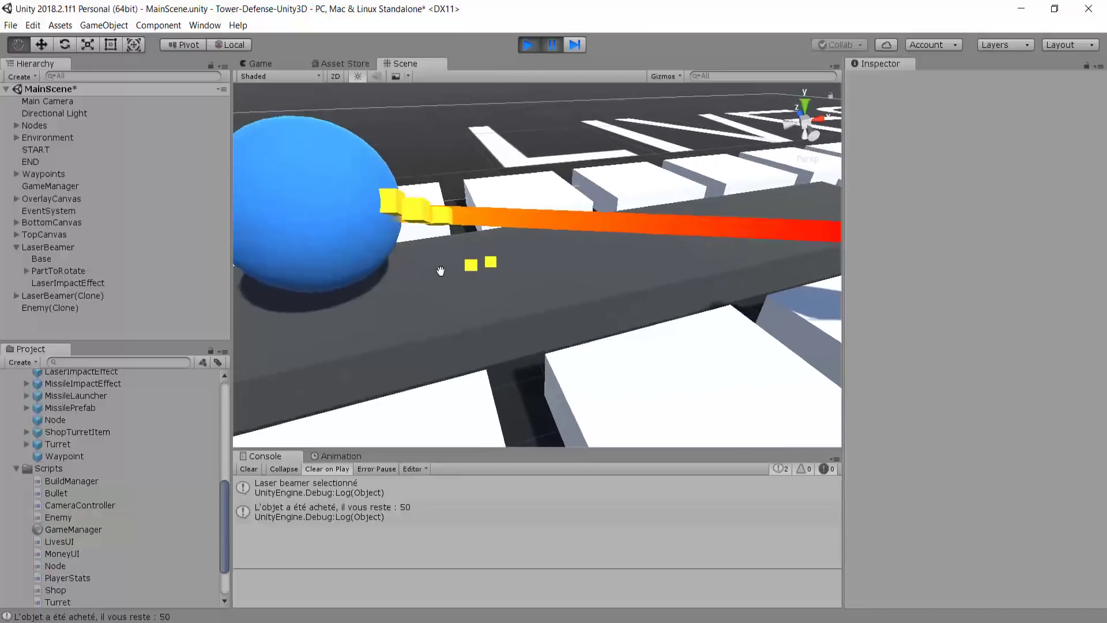
middle_drag(441, 270, 497, 412)
right_drag(495, 323, 614, 318)
scroll(490, 247, down, 3)
middle_drag(512, 321, 541, 301)
scroll(539, 301, up, 1)
right_drag(540, 301, 493, 292)
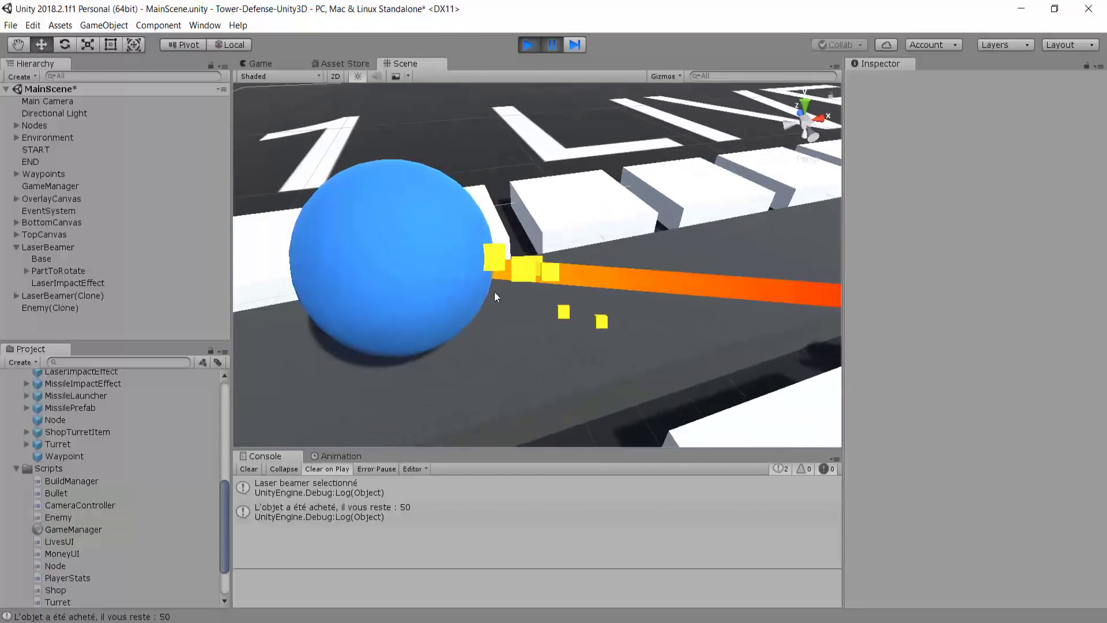
Select the cloned turret's LaserImpactEffect, examine its origin against the enemy sphere and the laser beam, and resume the game
click(521, 263)
middle_drag(553, 288, 576, 281)
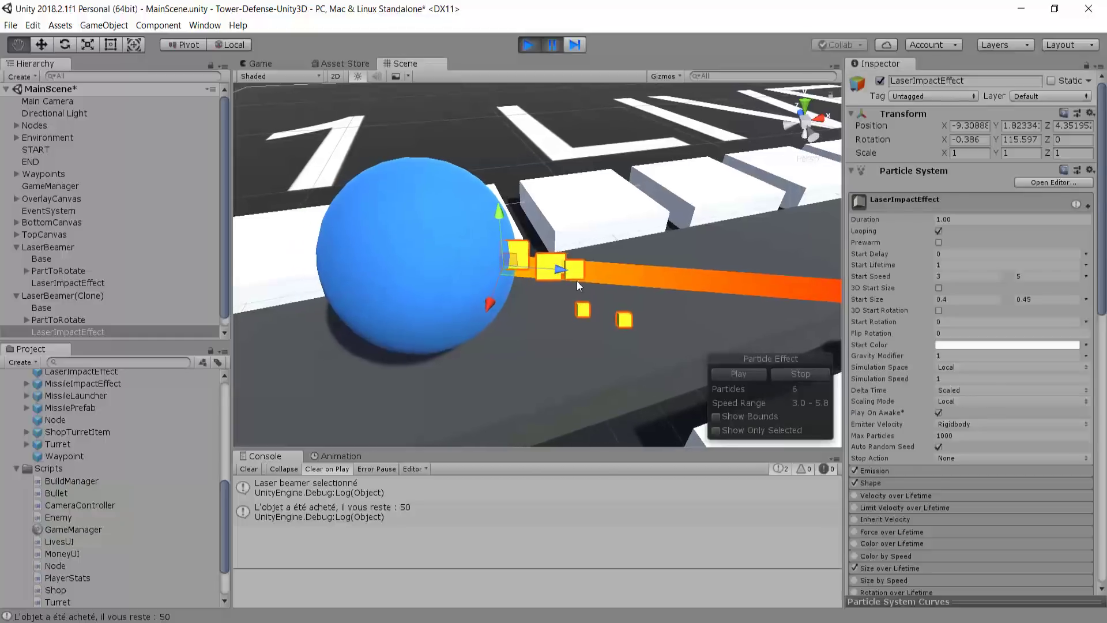
scroll(540, 241, up, 6)
middle_drag(502, 274, 519, 235)
scroll(585, 233, down, 3)
right_drag(526, 363, 494, 312)
scroll(557, 193, down, 3)
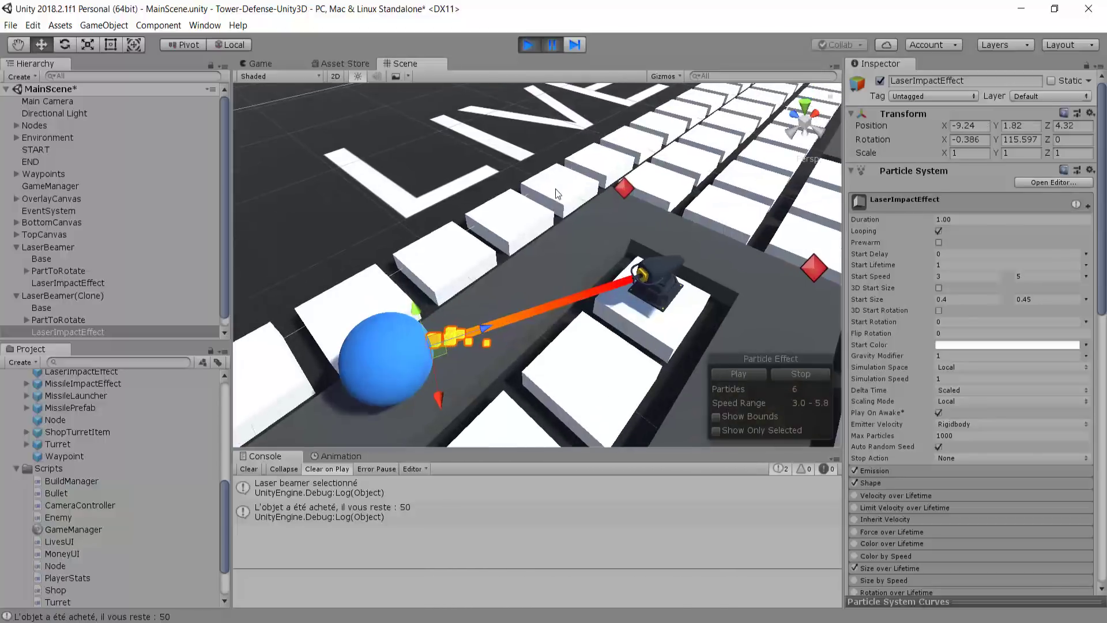
click(276, 63)
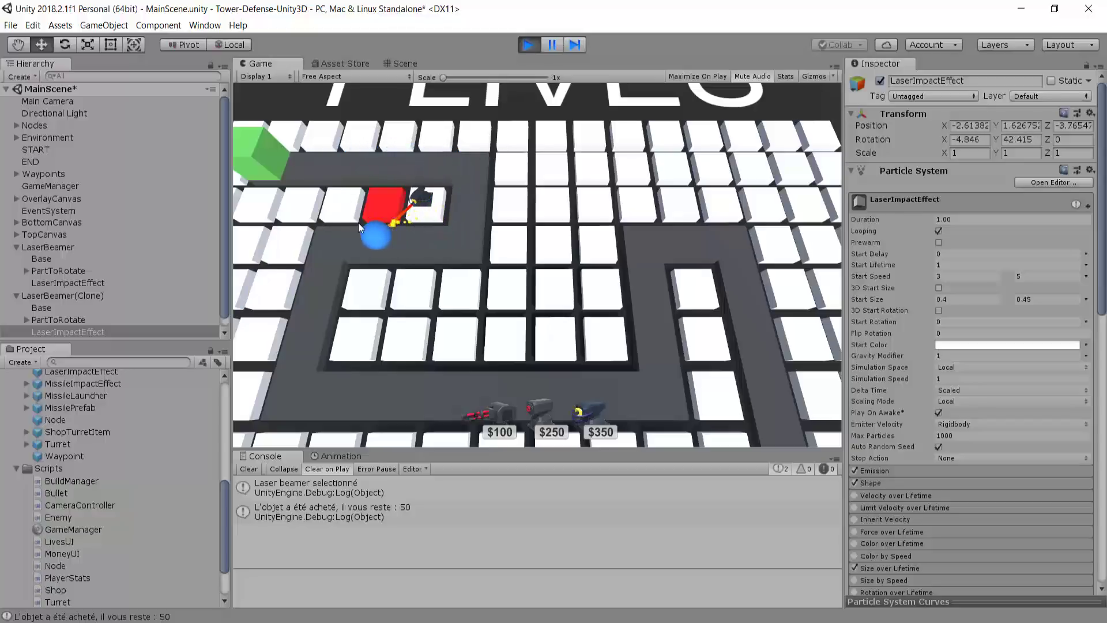
Pause again, set the LaserImpactEffect material's Albedo to the blue sampled from the enemy sphere, and resume the game
scroll(445, 297, up, 6)
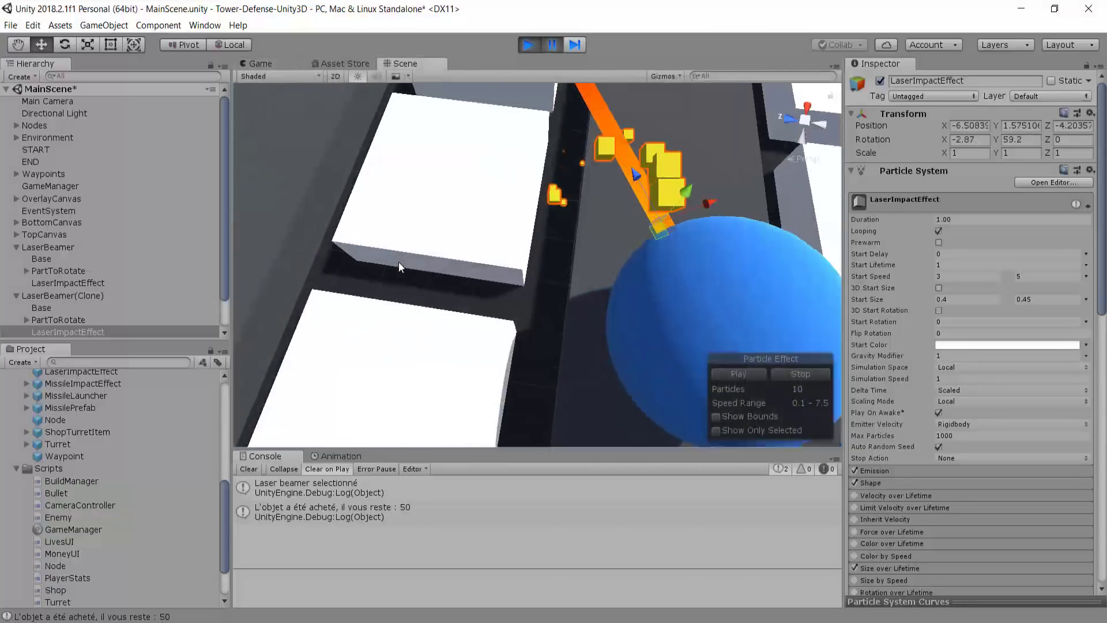
mouse_move(542, 190)
right_down()
mouse_move(556, 183)
mouse_move(525, 206)
right_up()
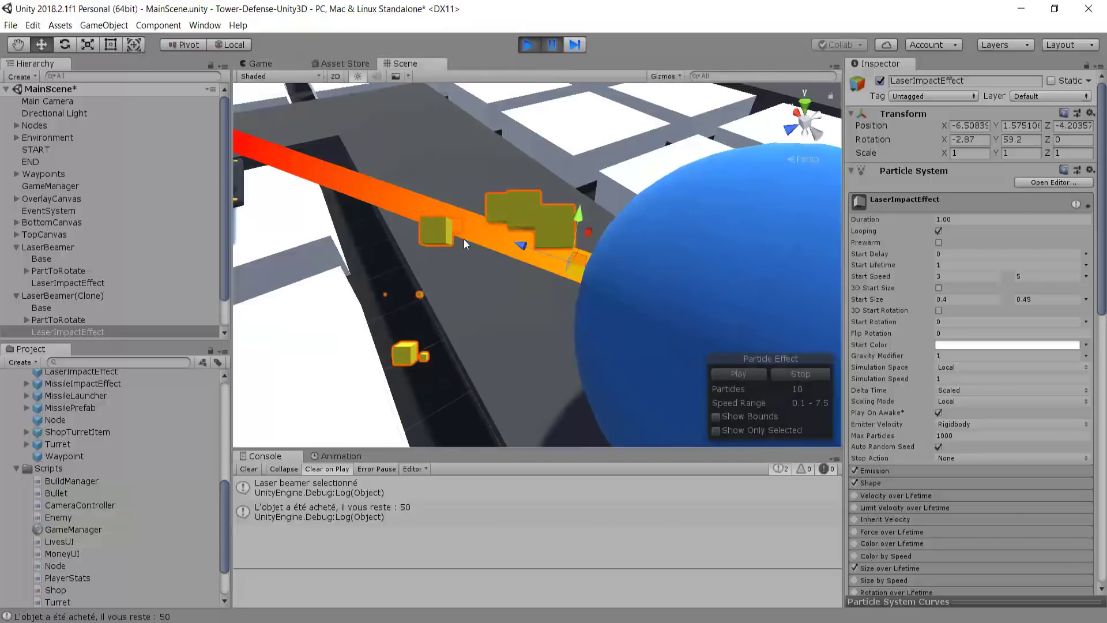
click(521, 204)
click(537, 216)
click(557, 228)
right_drag(431, 232, 441, 236)
scroll(441, 236, down, 3)
scroll(945, 295, down, 10)
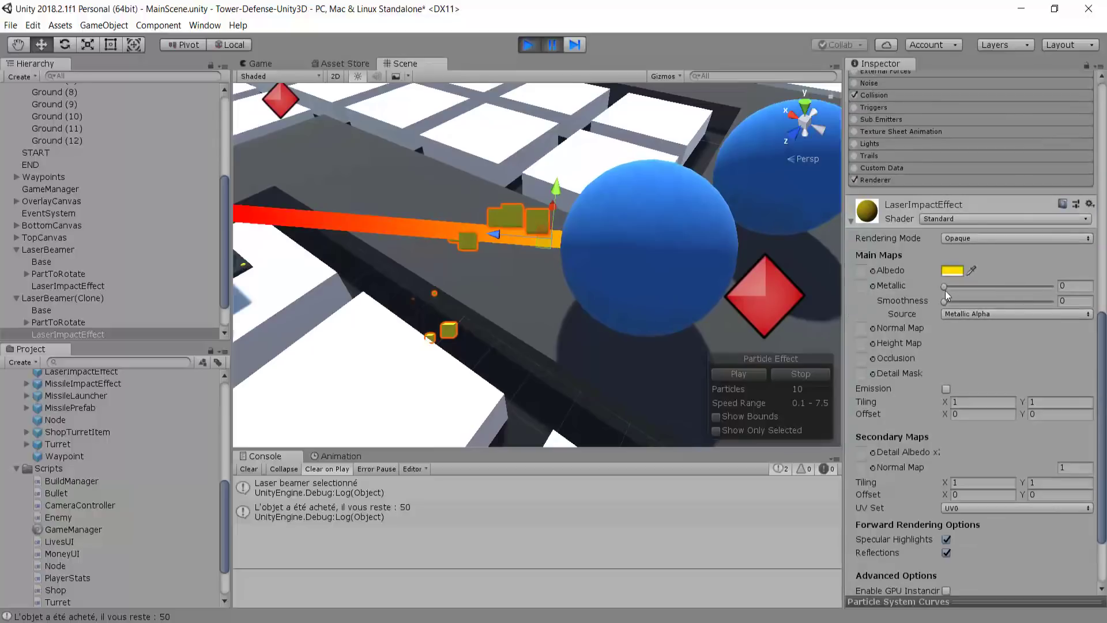
click(575, 223)
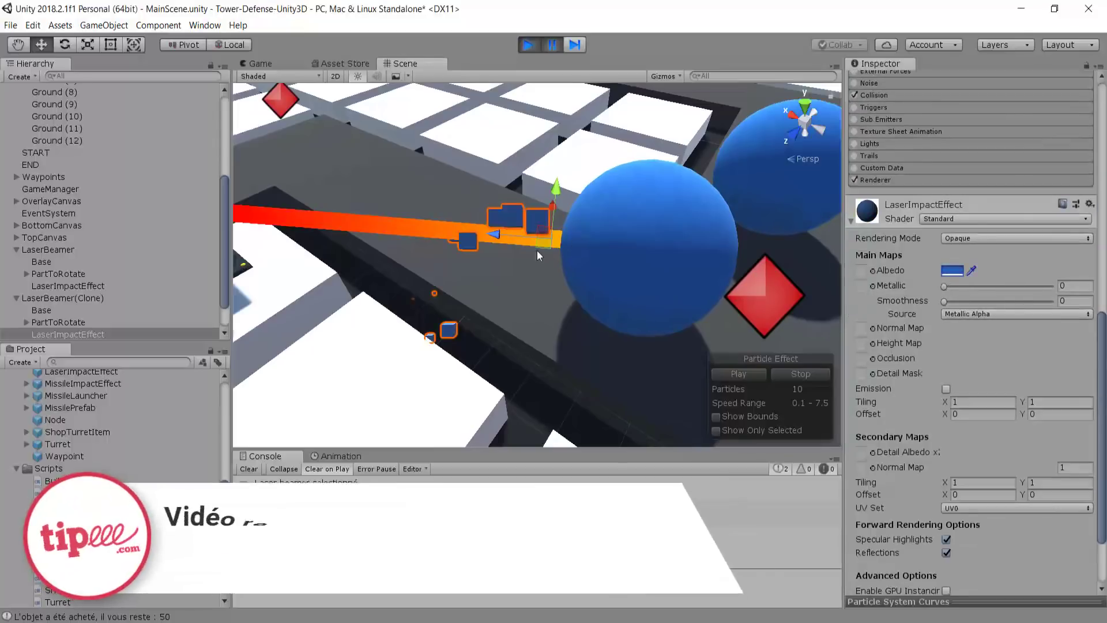
scroll(614, 264, down, 2)
right_drag(538, 250, 500, 239)
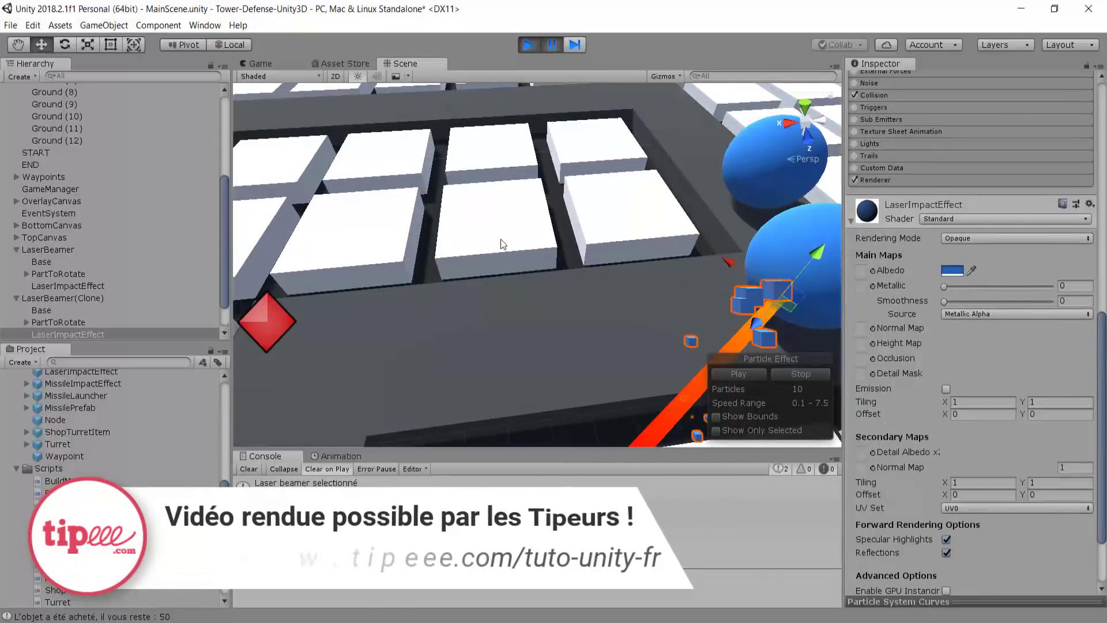
click(261, 64)
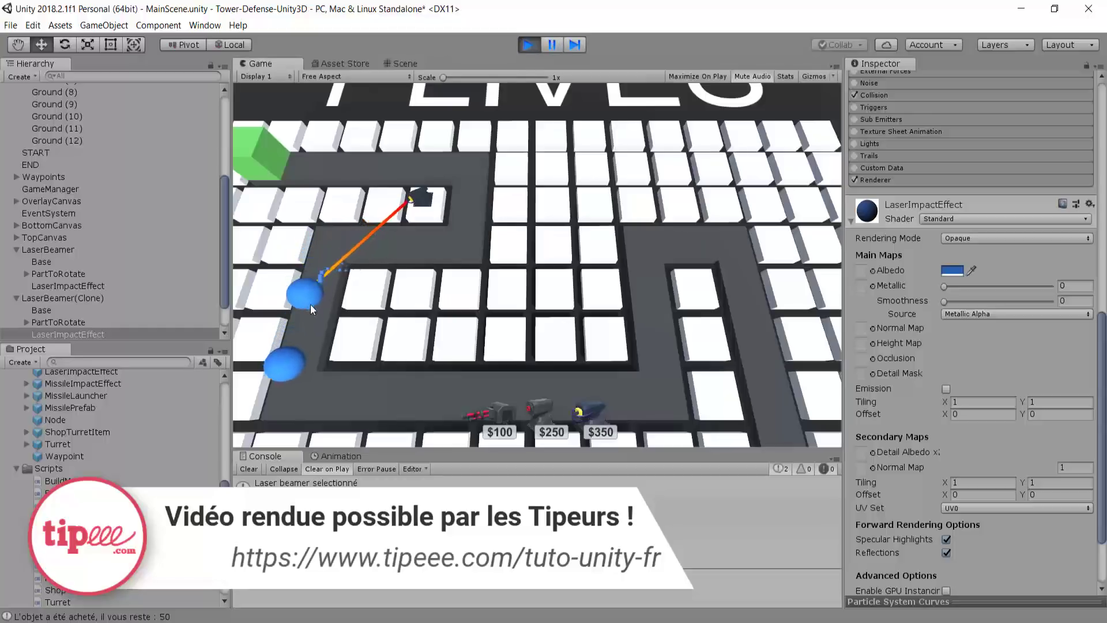
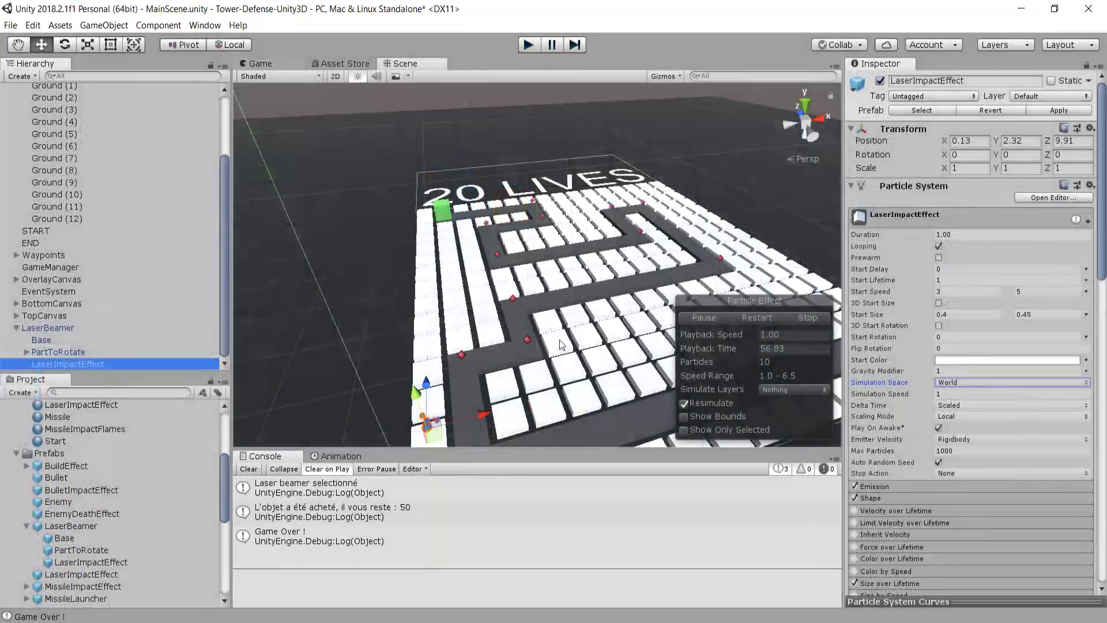
Examine the LaserImpactEffect's blue particles next to the LaserBeamer from several angles and up close
middle_drag(525, 335, 567, 230)
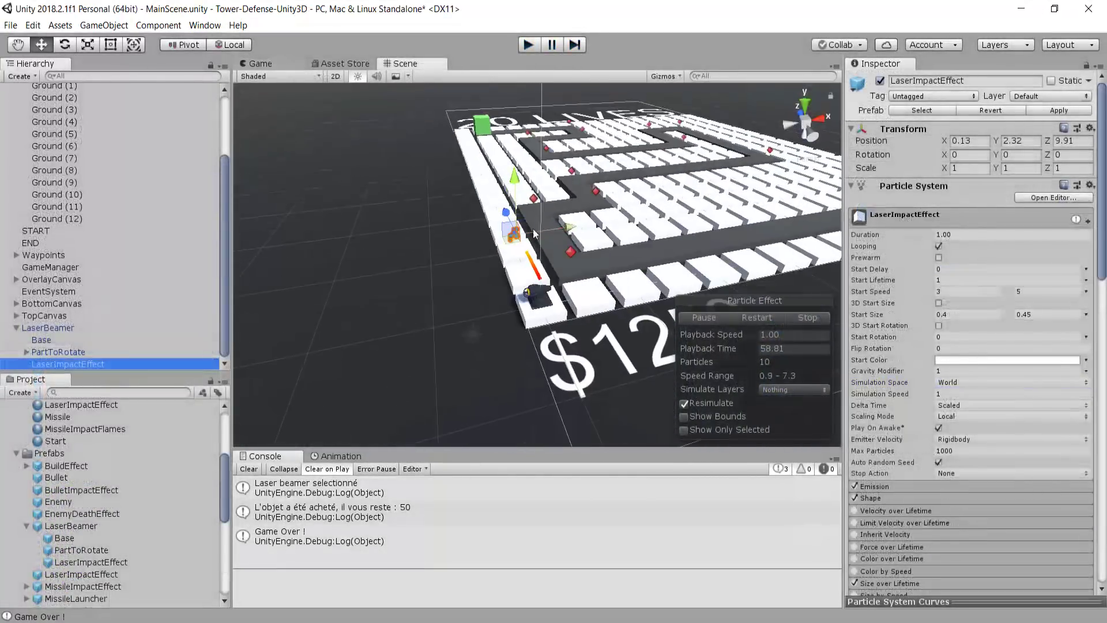
scroll(465, 254, up, 8)
right_drag(466, 281, 653, 240)
scroll(654, 239, down, 8)
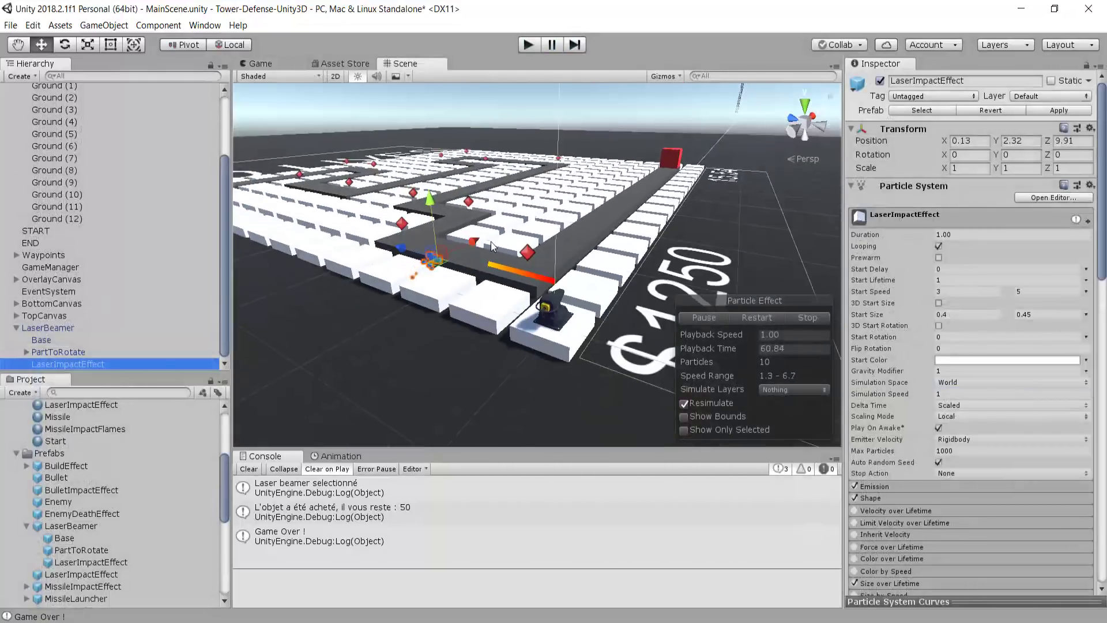
right_drag(490, 241, 468, 254)
scroll(478, 257, up, 3)
scroll(481, 264, up, 3)
middle_drag(403, 341, 300, 312)
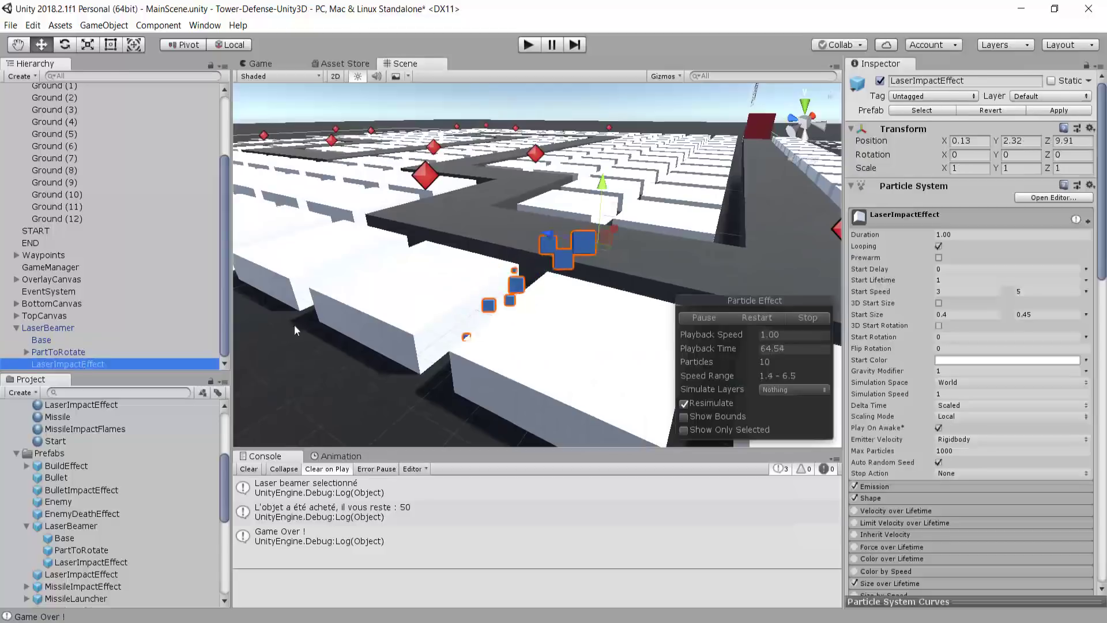
alt+drag(607, 285, 662, 250)
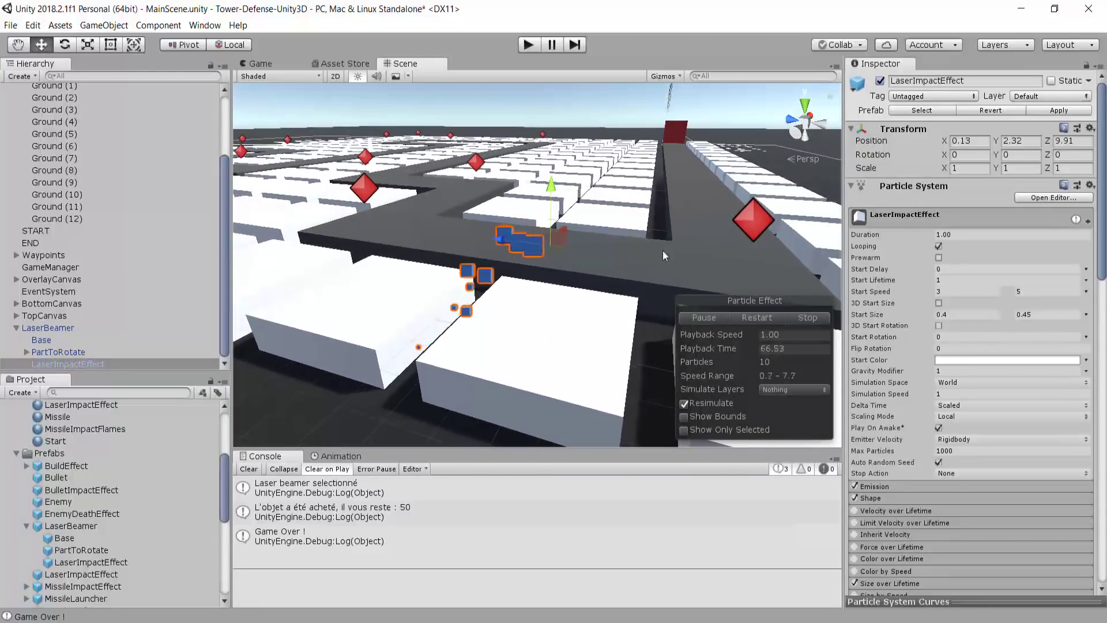
Add a new Particle System as a child of LaserImpactEffect and restart its preview playback
right_click(68, 364)
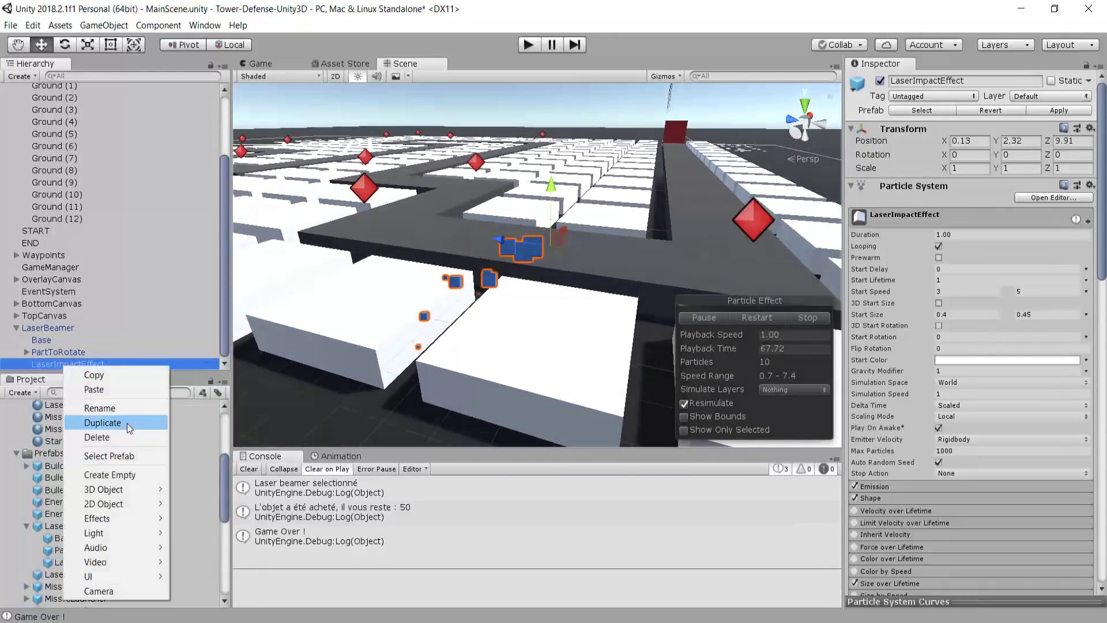
mouse_move(116, 519)
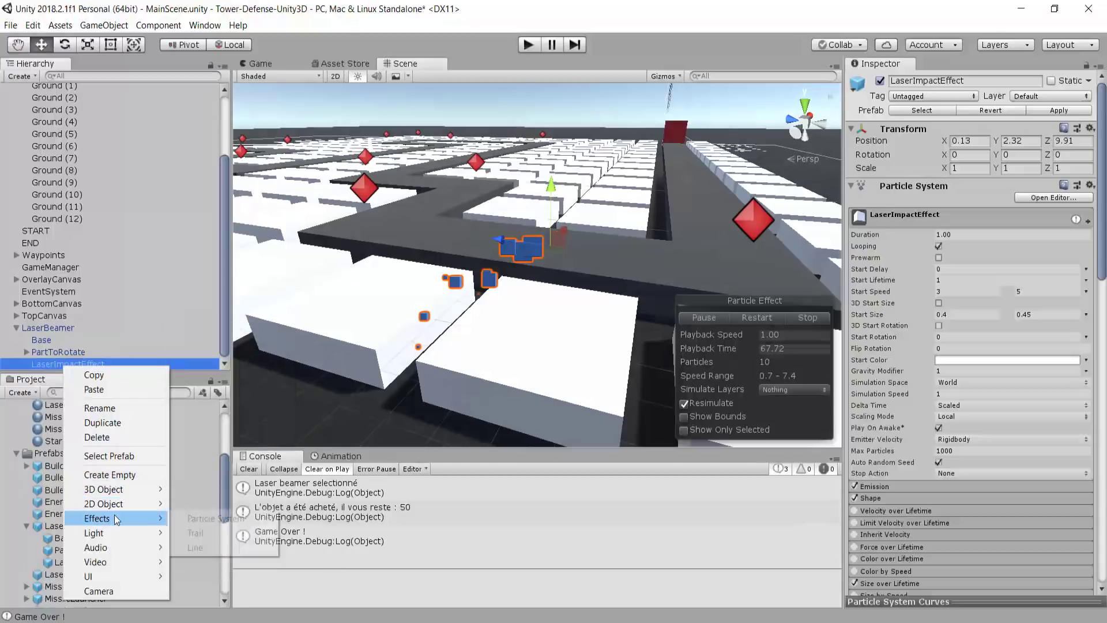
click(207, 518)
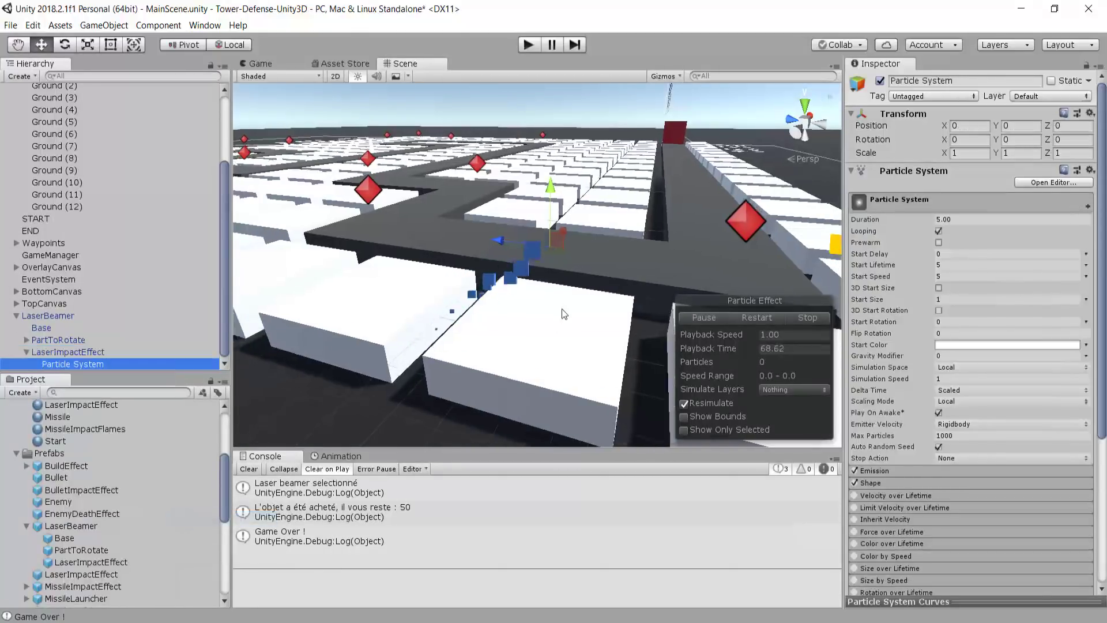
scroll(514, 284, up, 2)
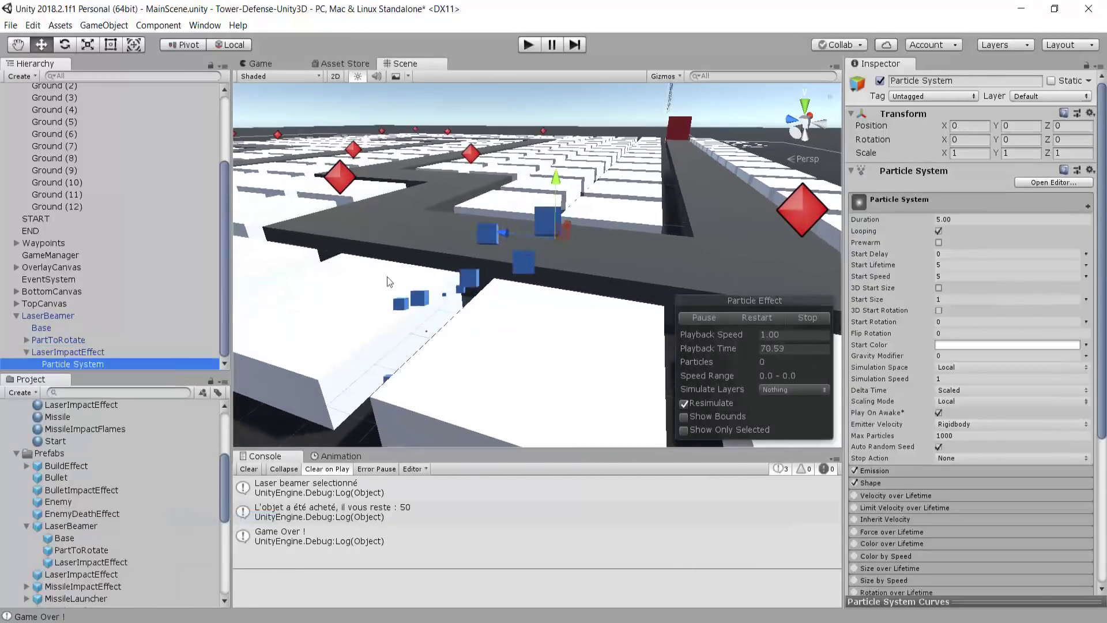
click(764, 317)
scroll(511, 236, down, 2)
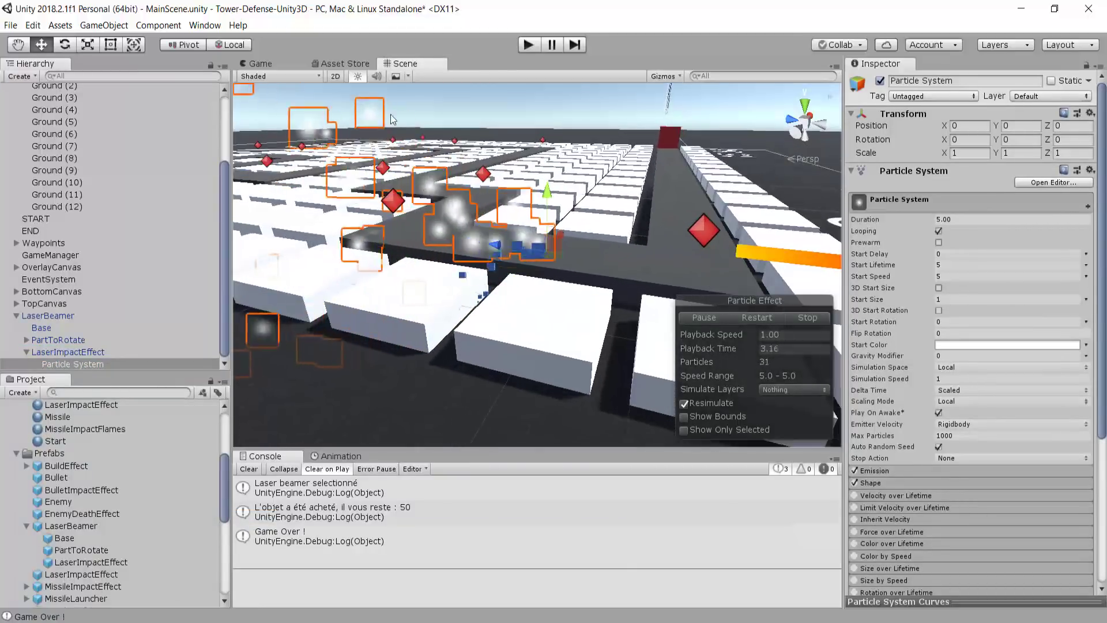
Turn off the Selection Outline gizmo in the Scene view so the particles show without orange frames
click(662, 76)
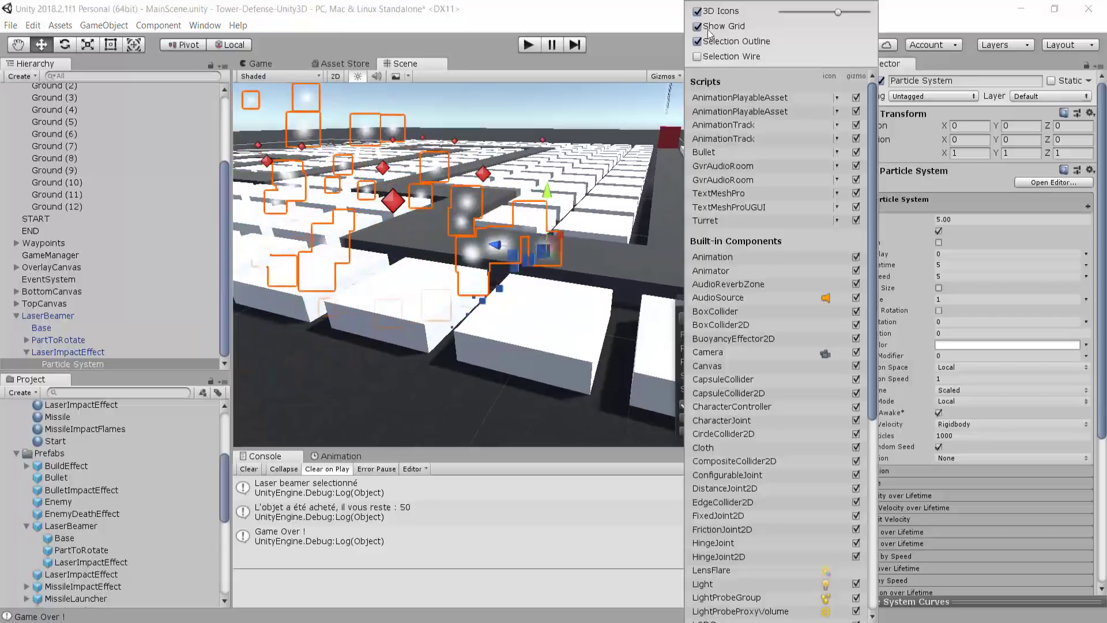
click(698, 45)
click(539, 233)
scroll(534, 277, up, 8)
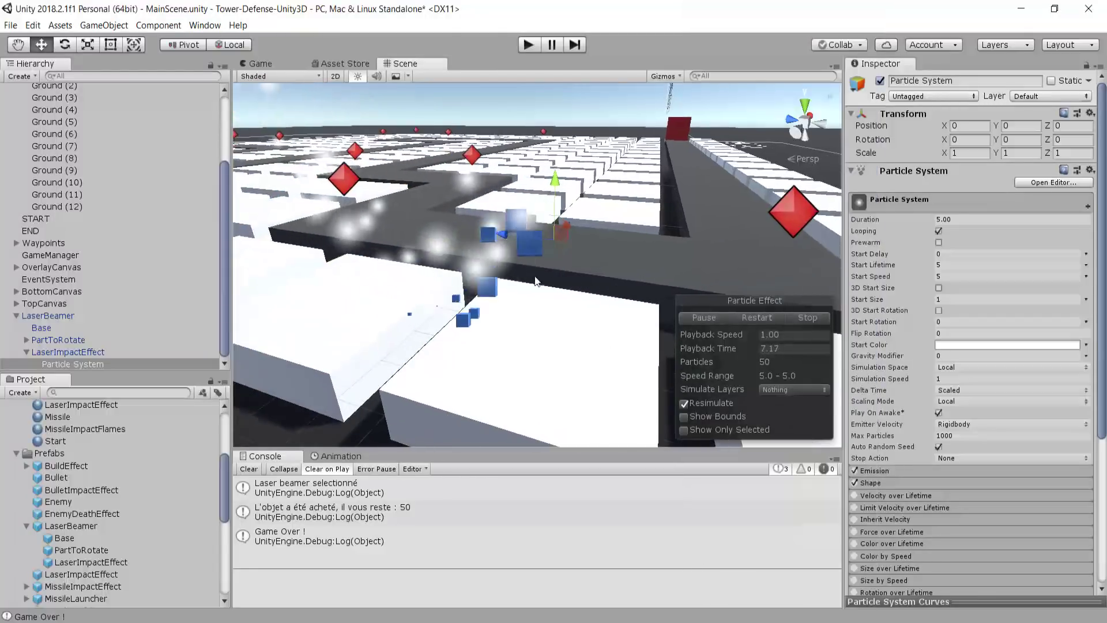
Rename the new child particle system as Glow
right_drag(468, 321, 505, 257)
click(923, 81)
text(Glow)
key(Return)
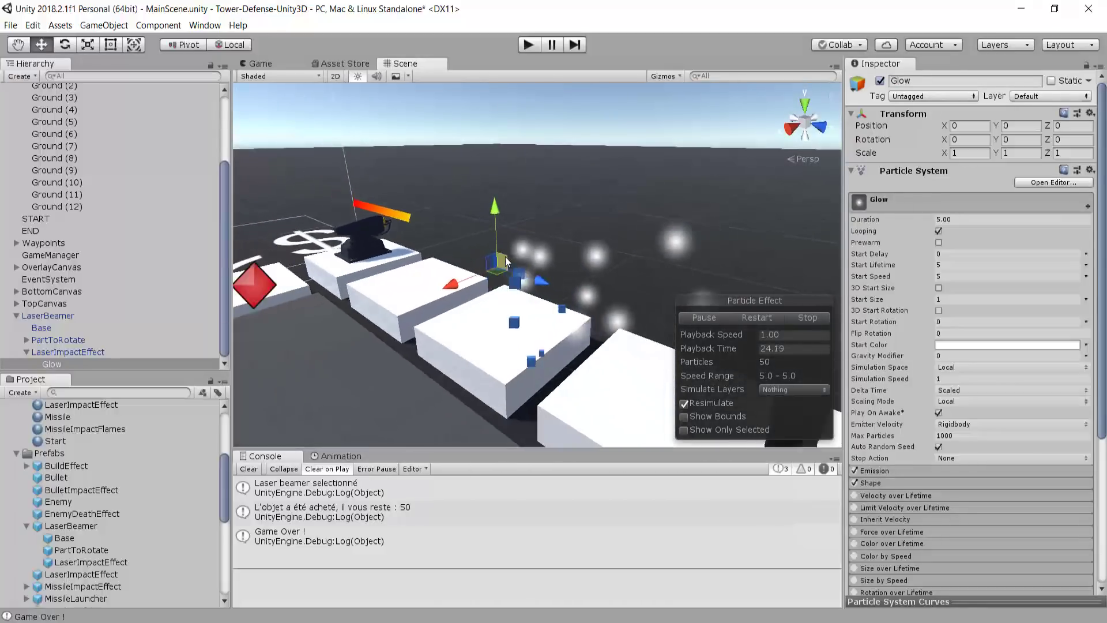
Set the Glow particle system's Start Speed to 0
scroll(545, 278, up, 5)
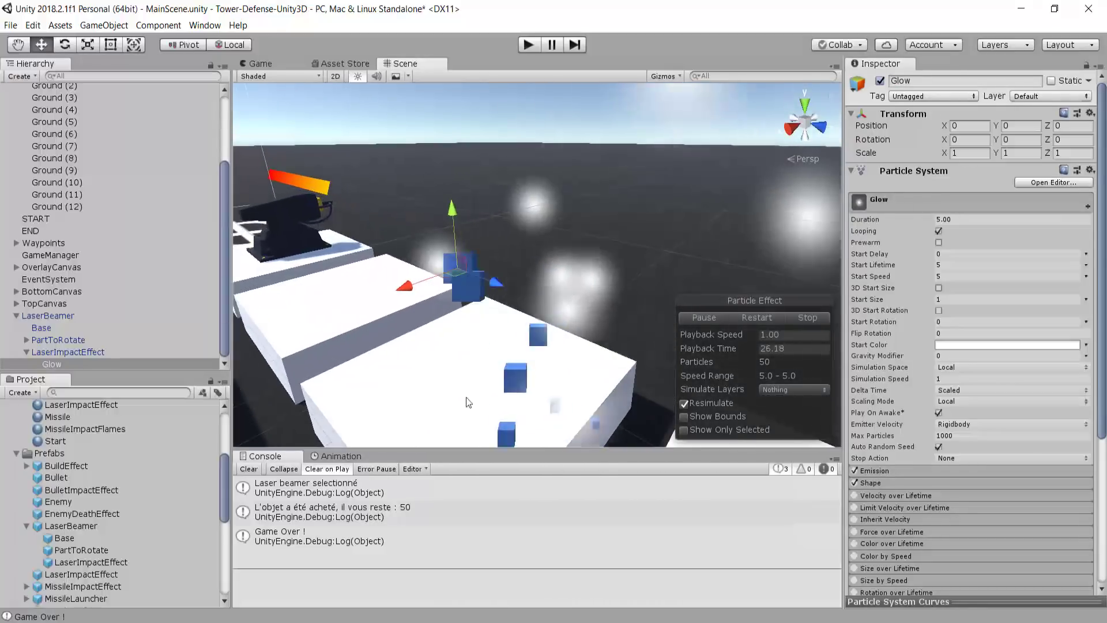
right_drag(497, 277, 513, 239)
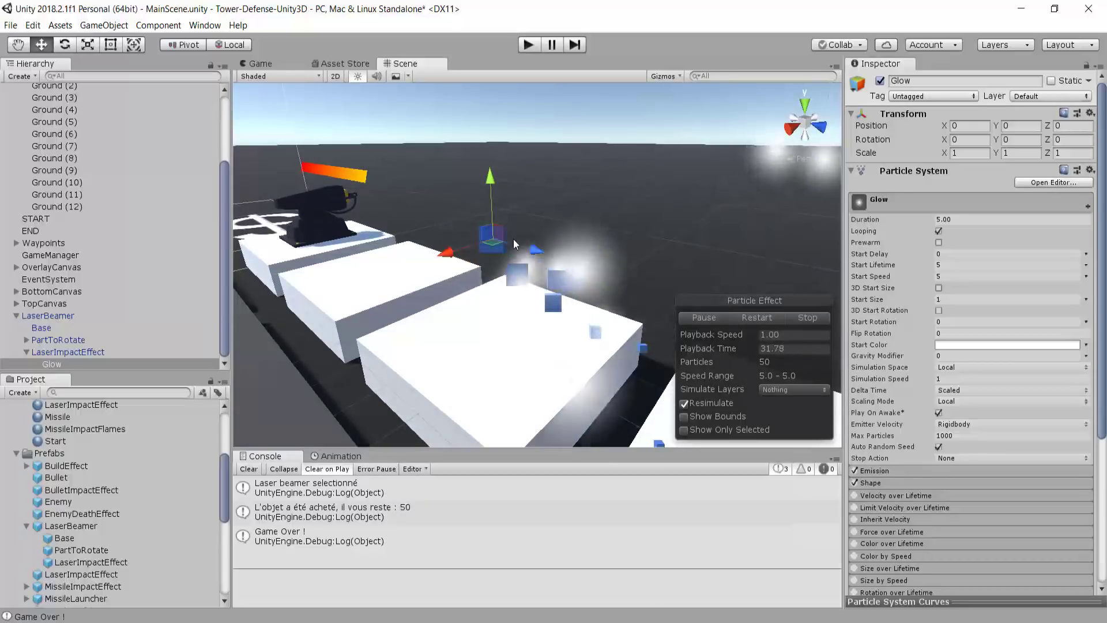
click(946, 276)
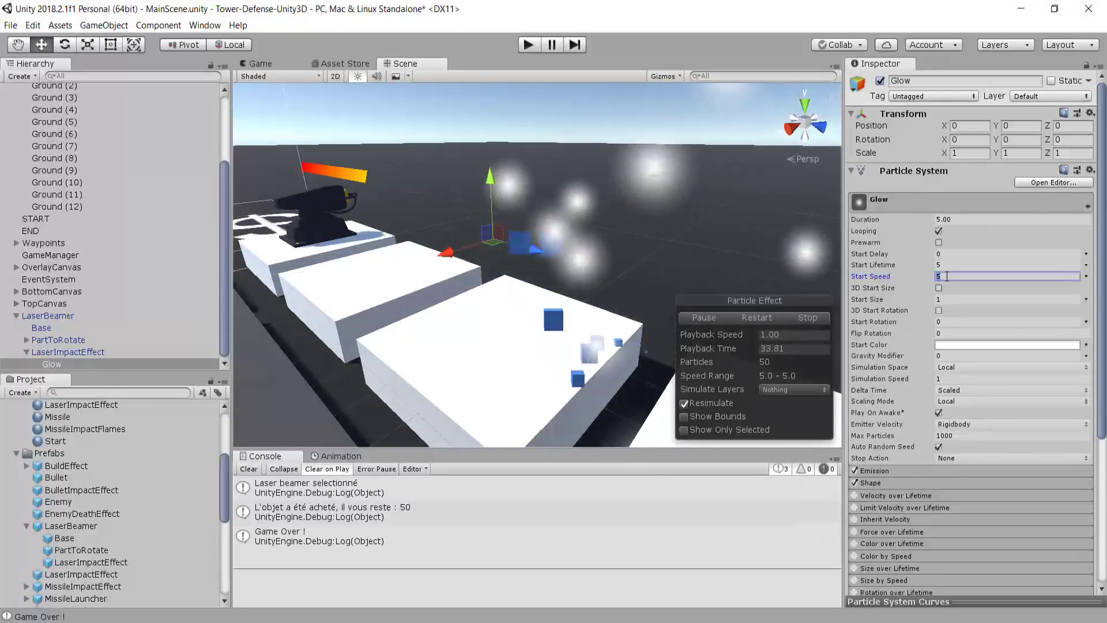
text(0)
scroll(551, 213, up, 3)
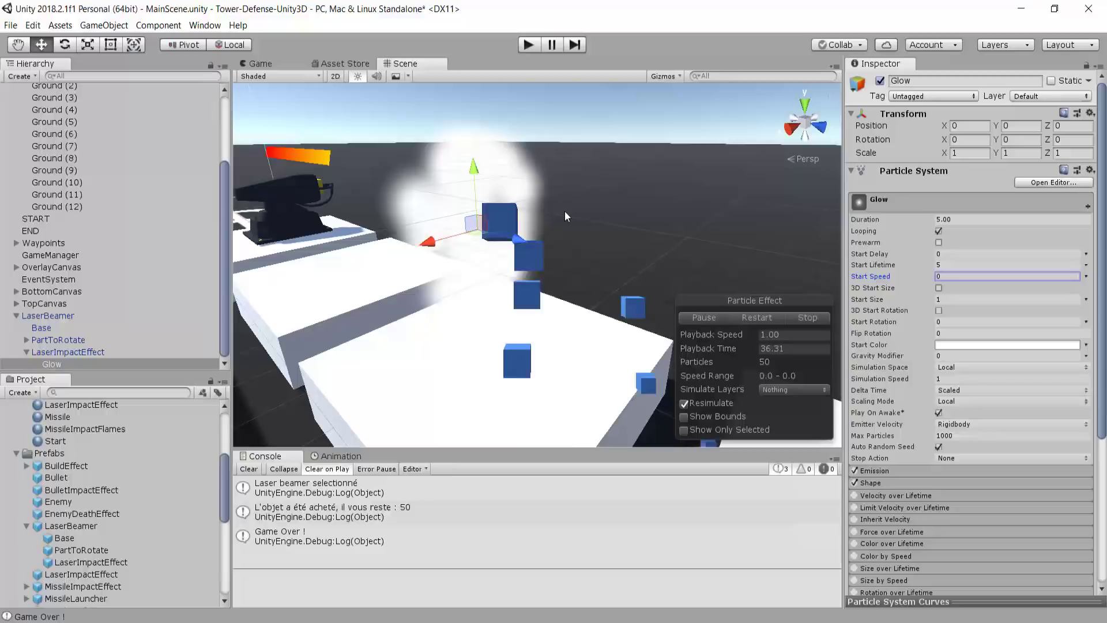
Disable the Glow particle system's Shape module and check the glow up close and from a distance
scroll(922, 310, down, 4)
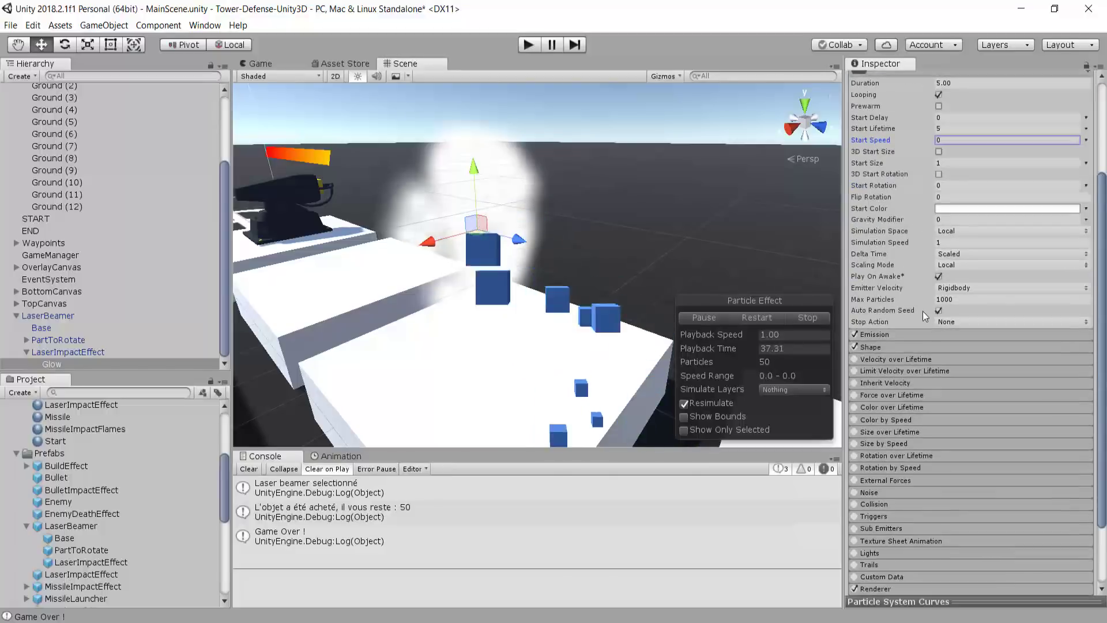
click(855, 347)
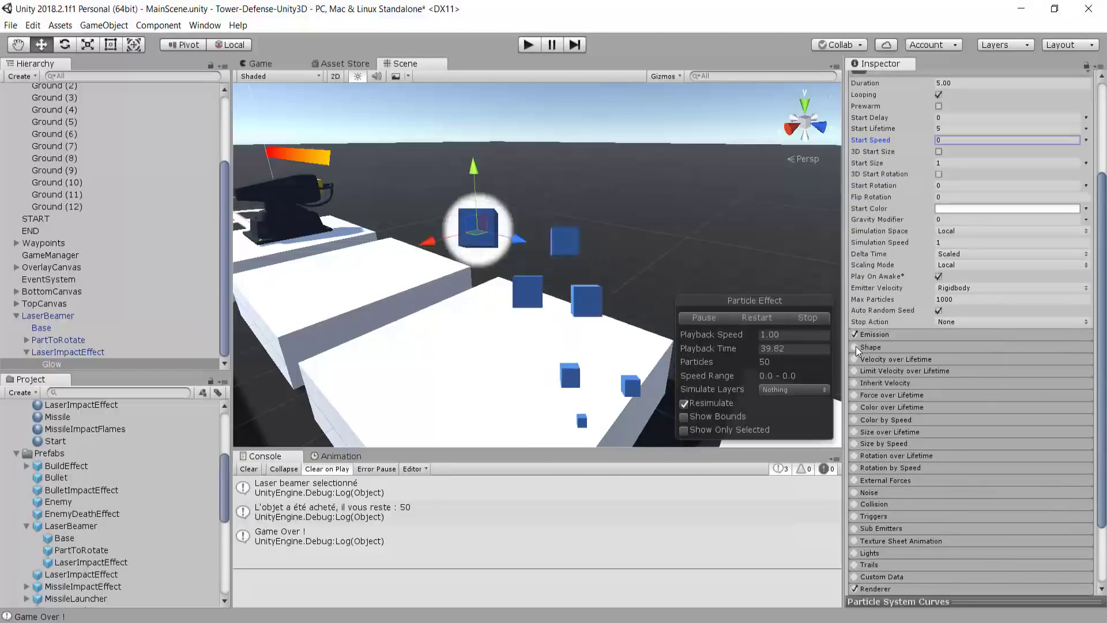
scroll(531, 245, down, 3)
scroll(561, 323, up, 5)
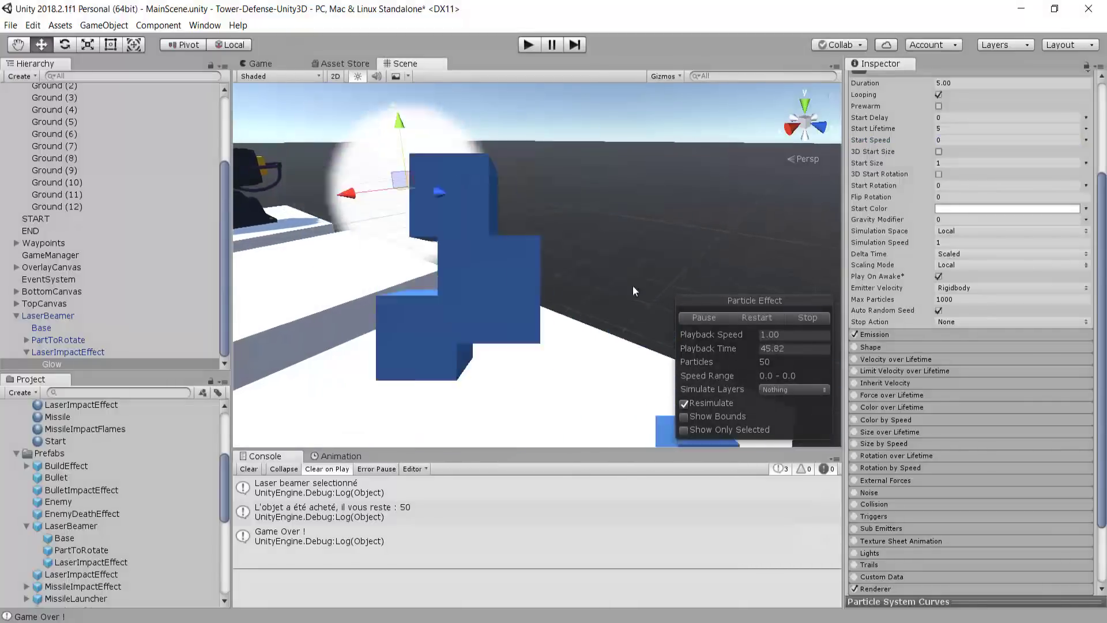
key(q)
scroll(564, 283, up, 3)
key(w)
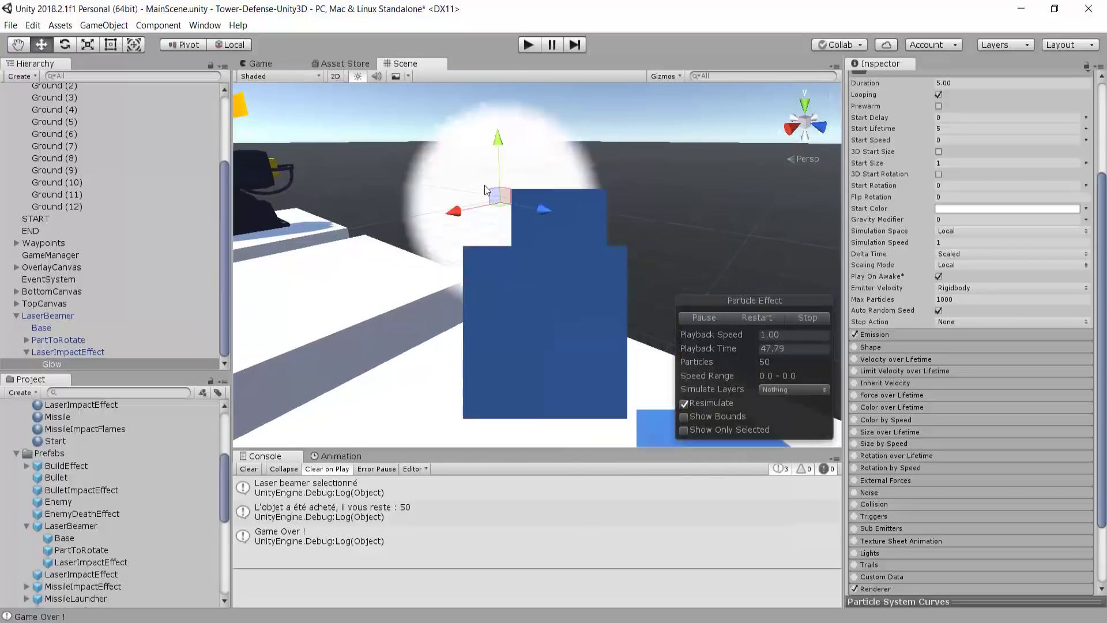
scroll(502, 206, down, 5)
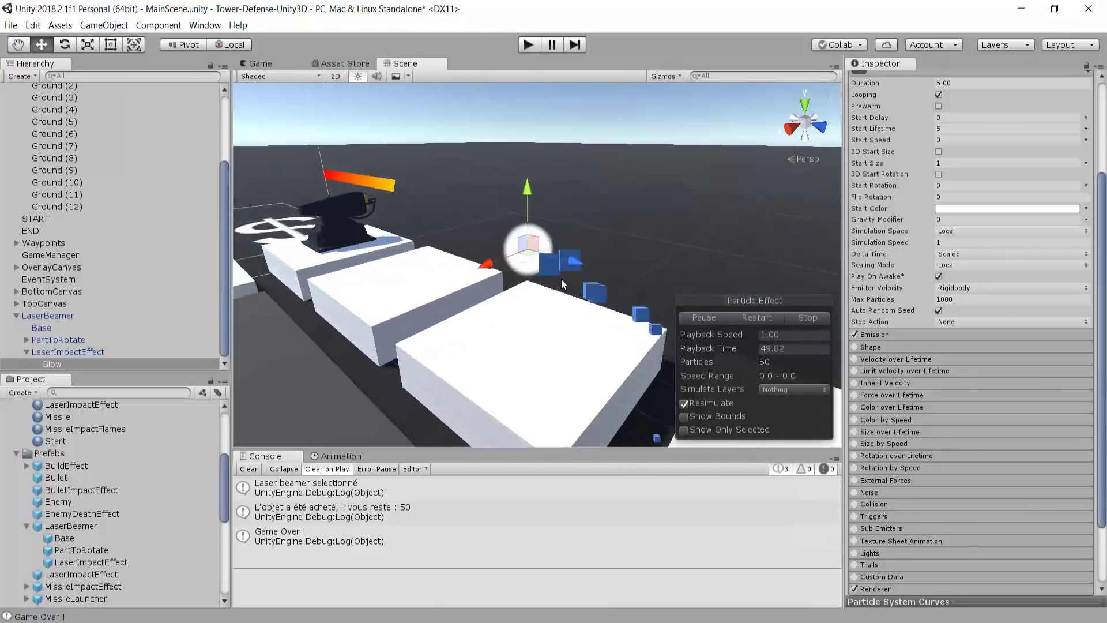
Set the Glow particle system's Start Lifetime to 0.3 and check the glow up close
scroll(542, 242, up, 5)
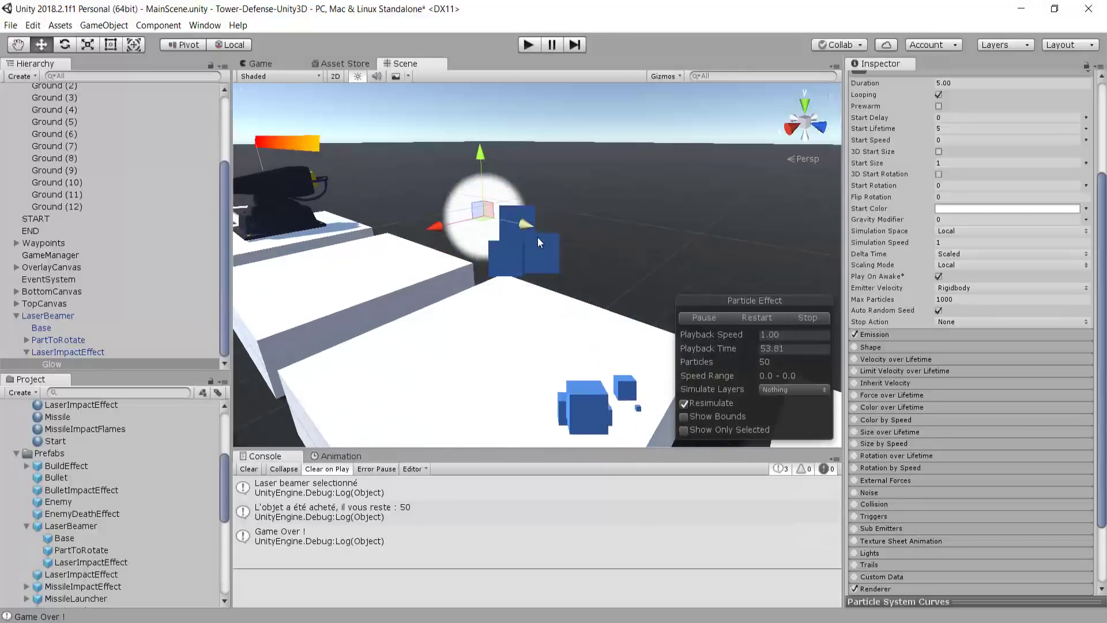
scroll(537, 237, down, 2)
scroll(944, 259, up, 4)
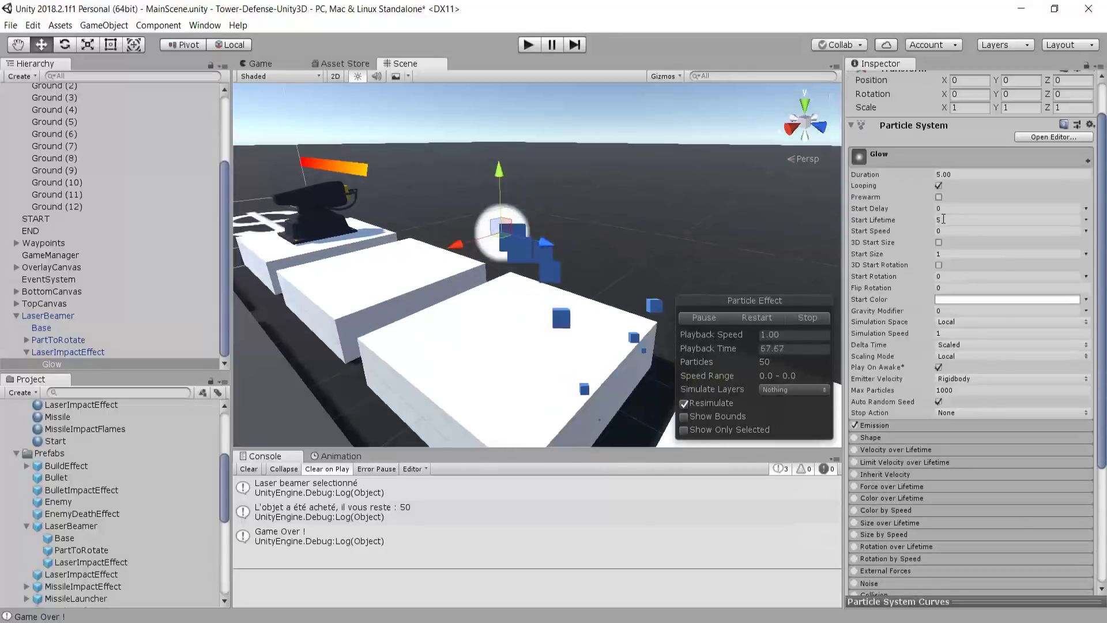
click(944, 219)
text(0.3)
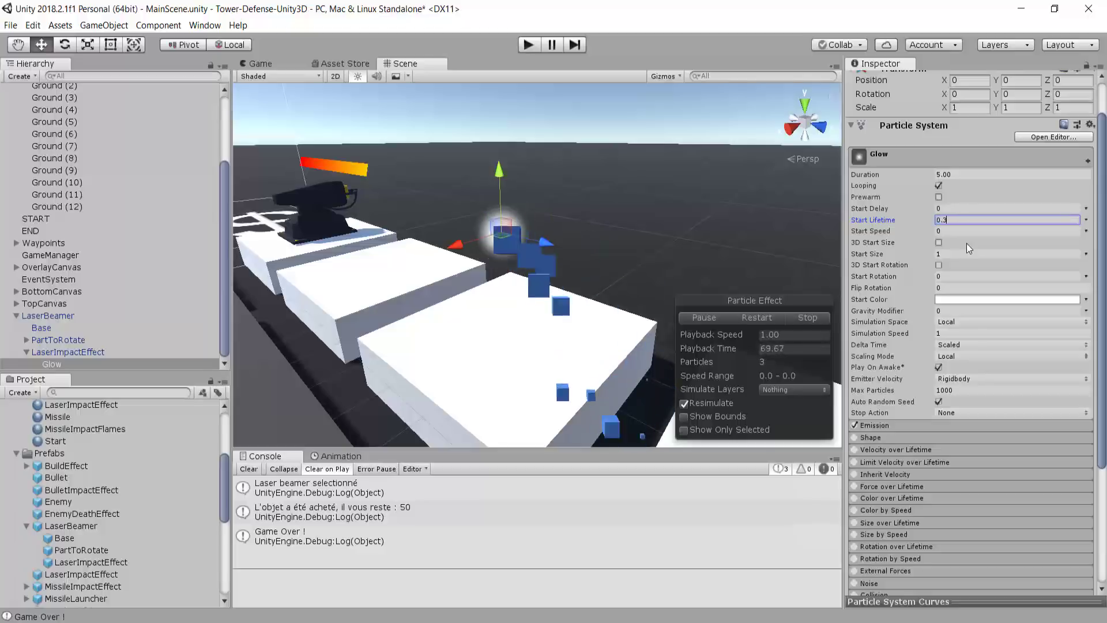
scroll(626, 201, up, 10)
middle_drag(469, 216, 478, 224)
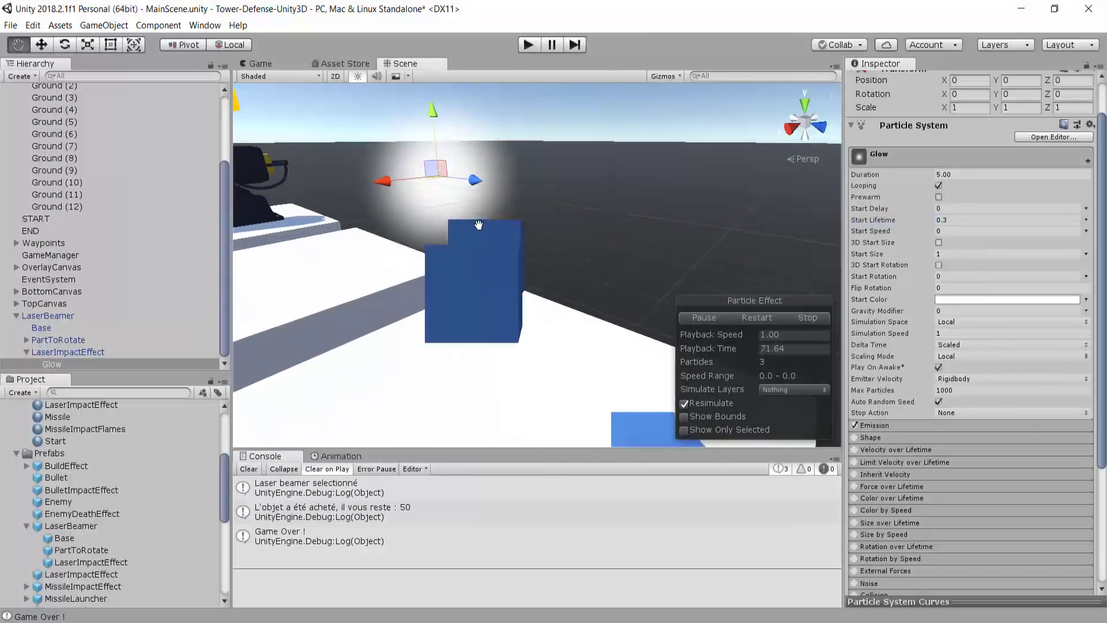
Create a new material named LaserGlow in the Materials folder
scroll(478, 225, down, 5)
scroll(492, 197, up, 4)
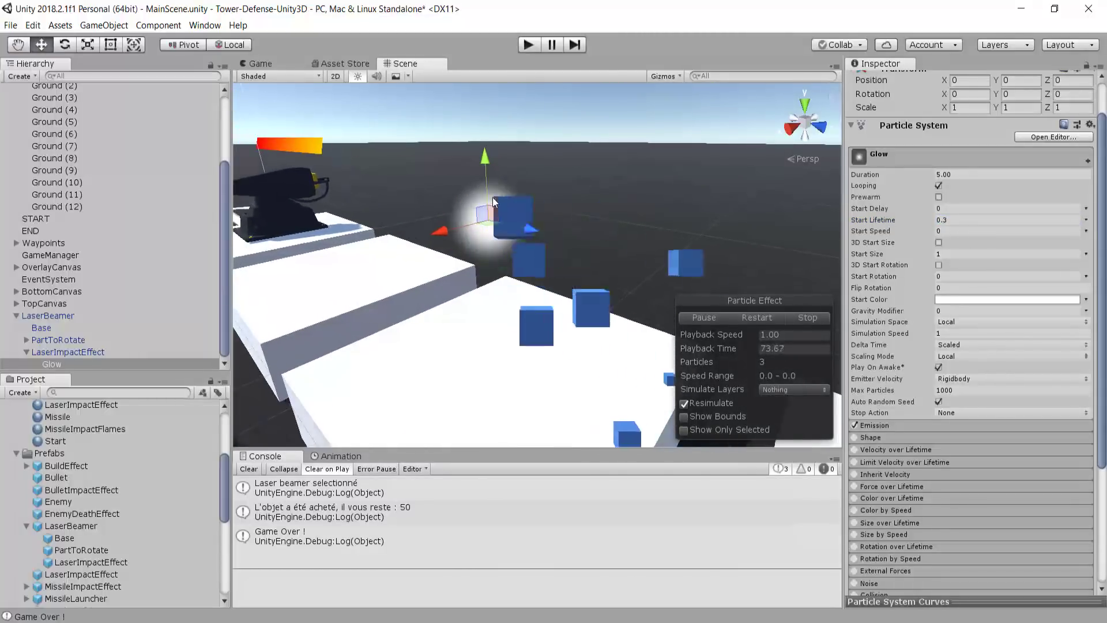
middle_drag(527, 183, 557, 210)
scroll(923, 297, down, 5)
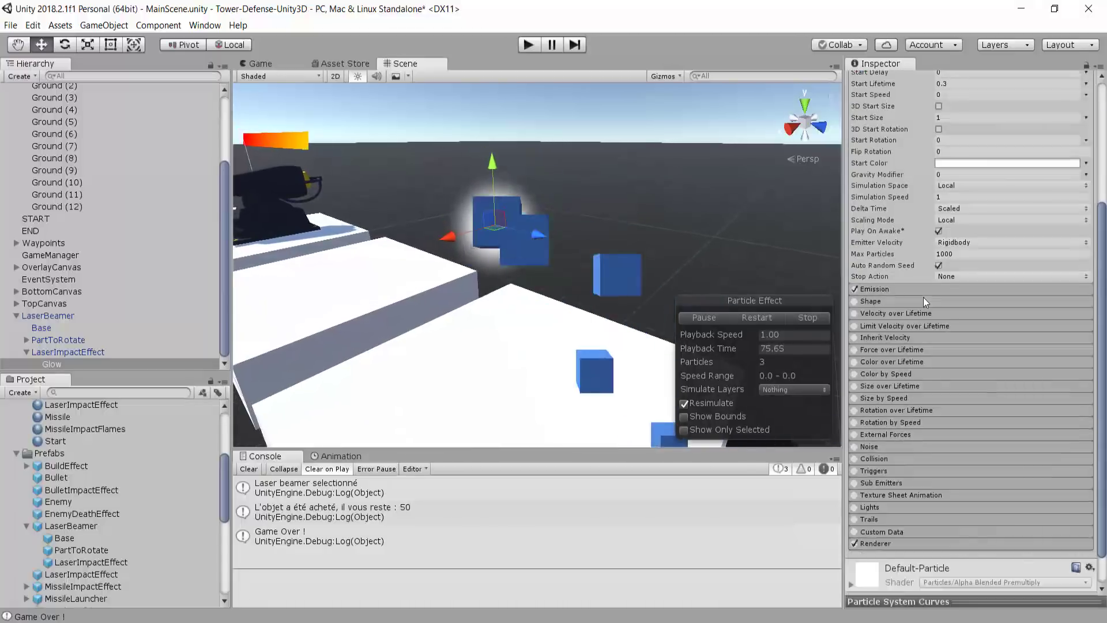
scroll(87, 456, up, 2)
scroll(65, 476, up, 3)
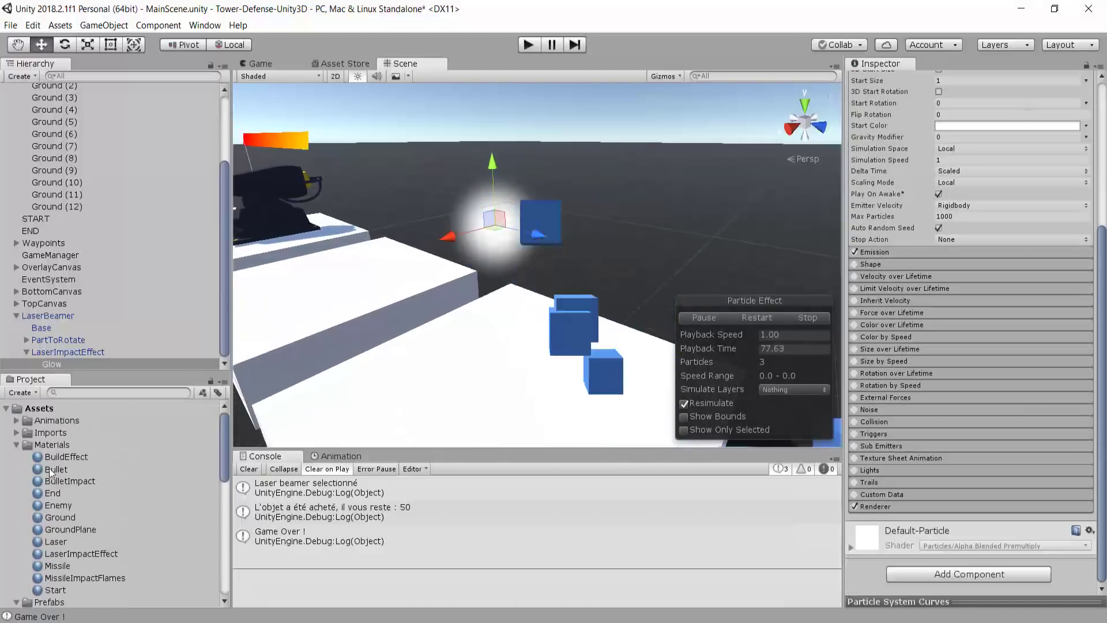
click(52, 444)
right_click(56, 445)
mouse_move(150, 138)
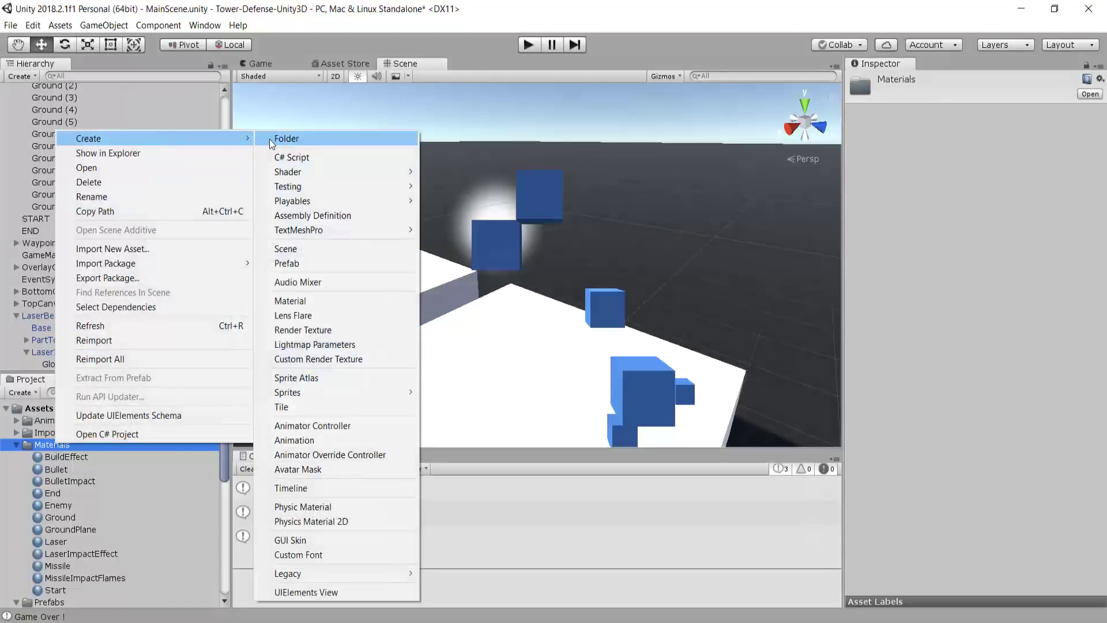
click(305, 307)
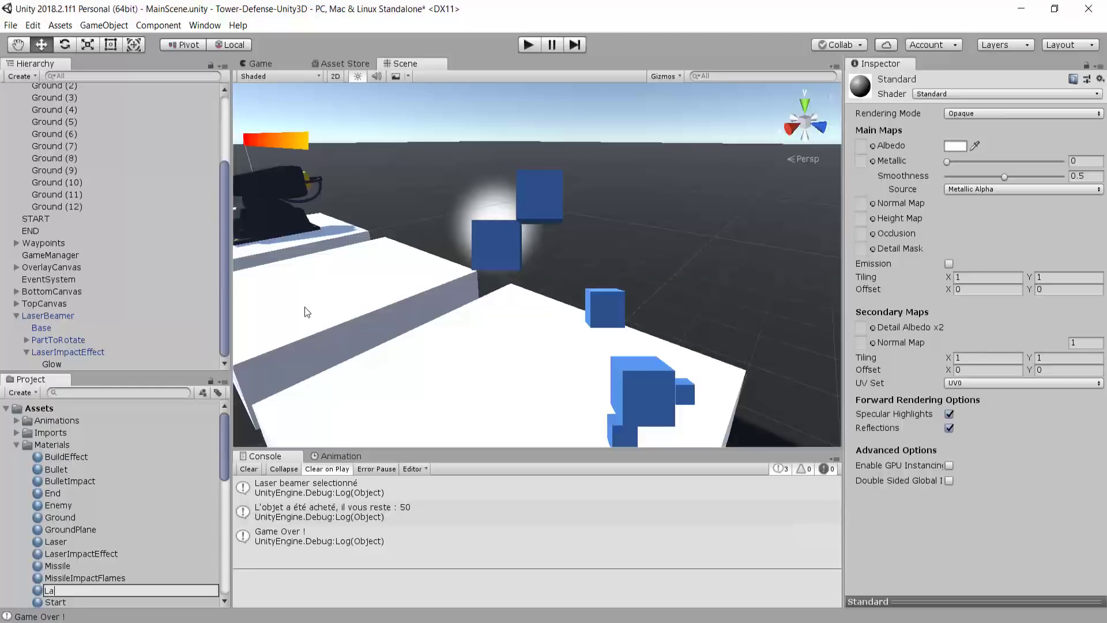
text(LaserGlow)
key(Return)
Assign the LaserGlow material in the Glow particle system's Renderer module and check the effect up close and from a distance
click(52, 363)
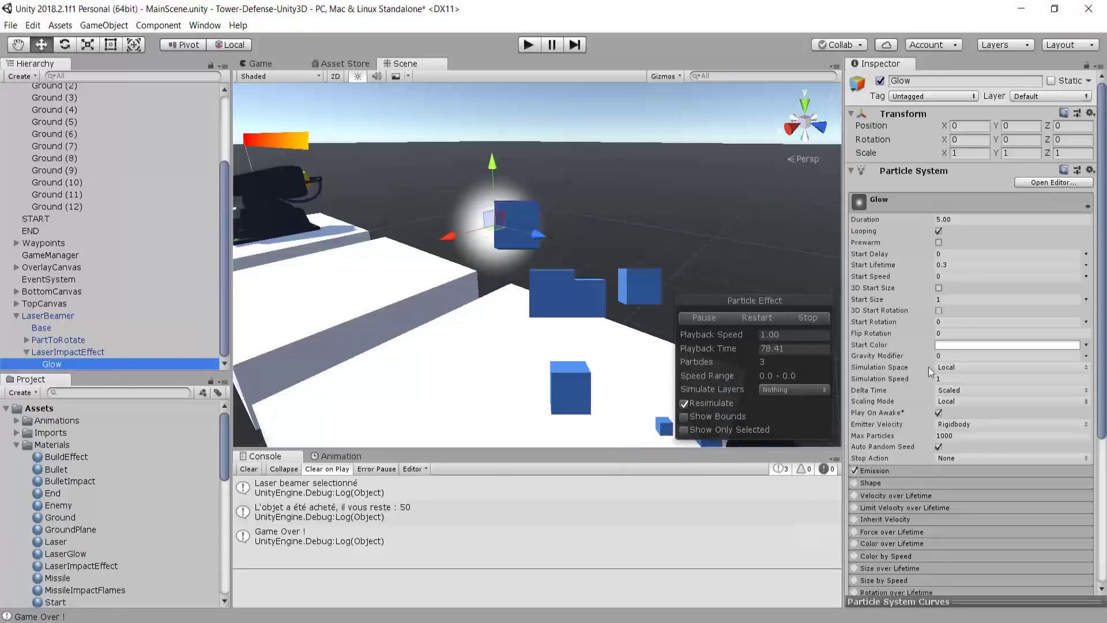
scroll(991, 389, down, 5)
scroll(991, 385, down, 1)
click(895, 502)
scroll(949, 457, down, 5)
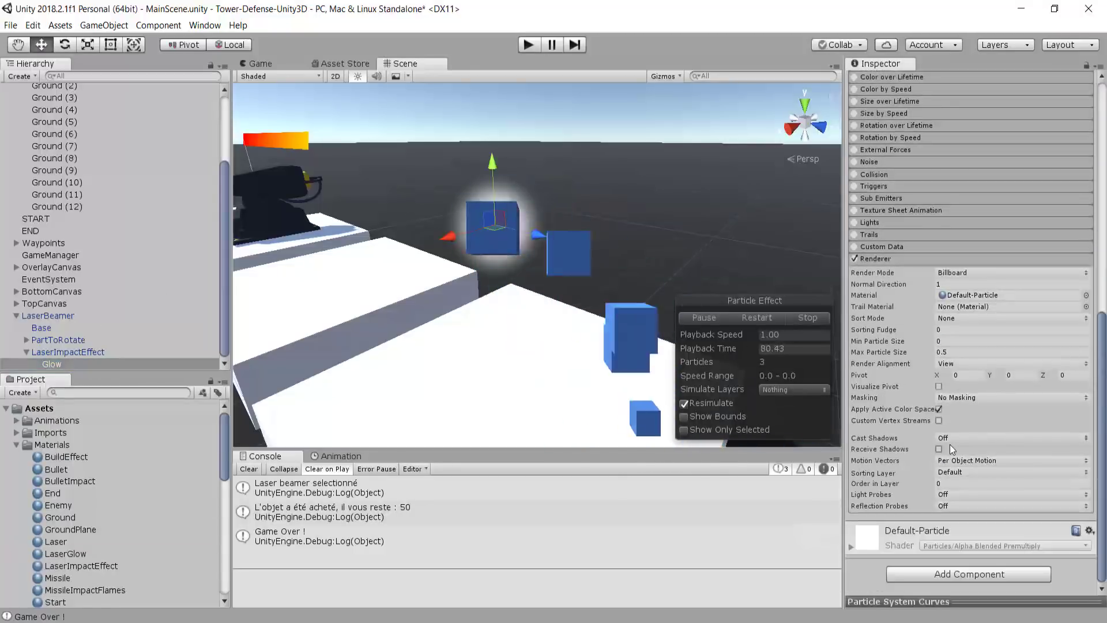
drag(65, 553, 966, 295)
scroll(506, 221, up, 4)
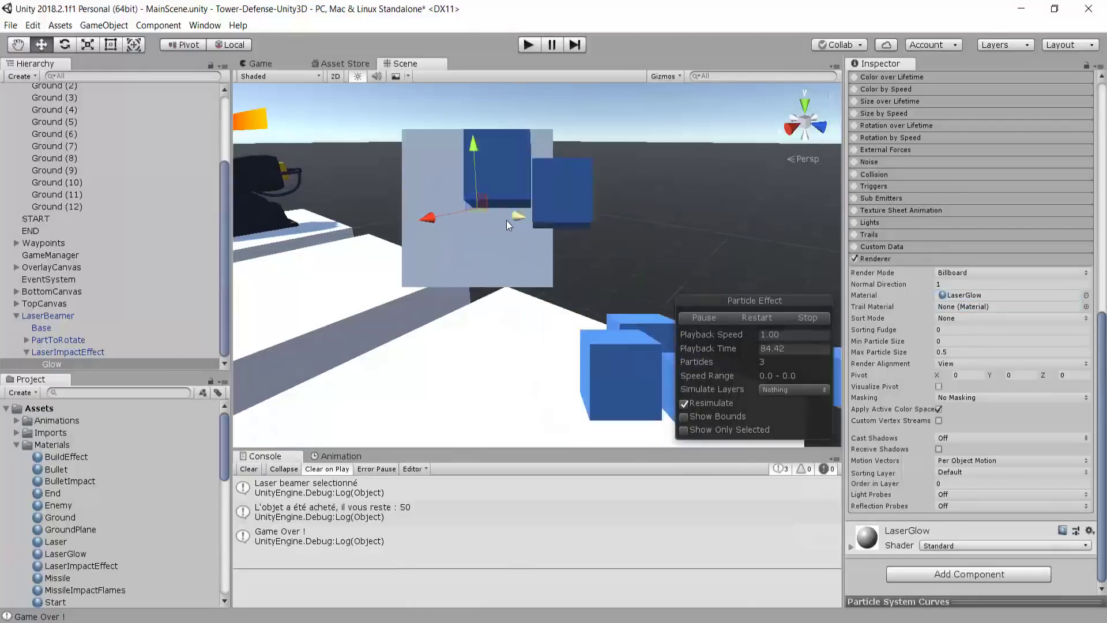
scroll(375, 189, down, 5)
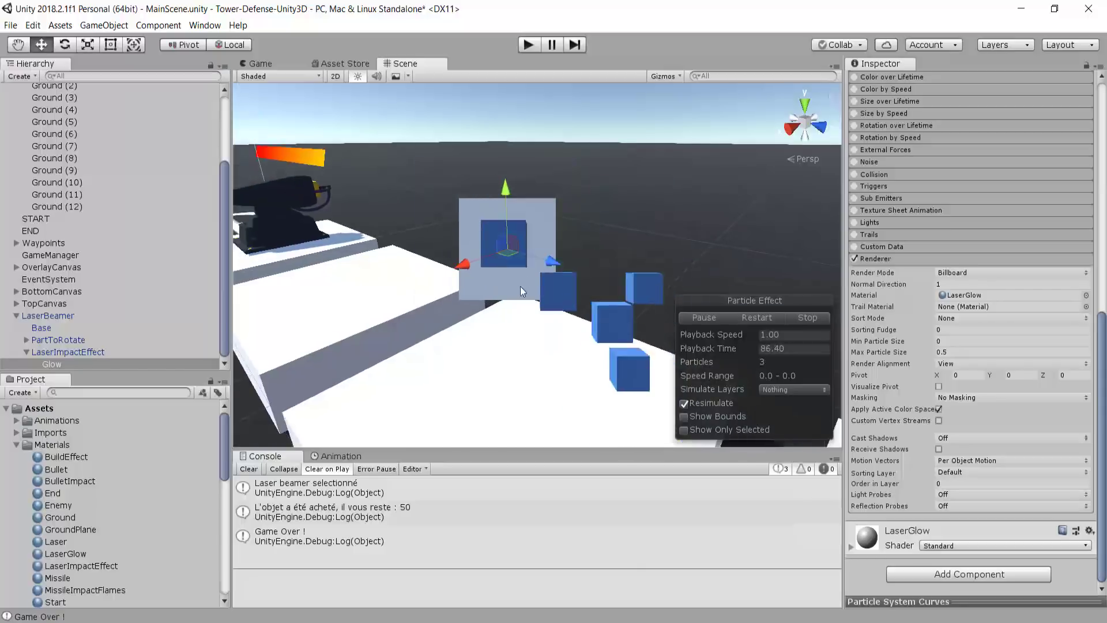
scroll(617, 268, down, 2)
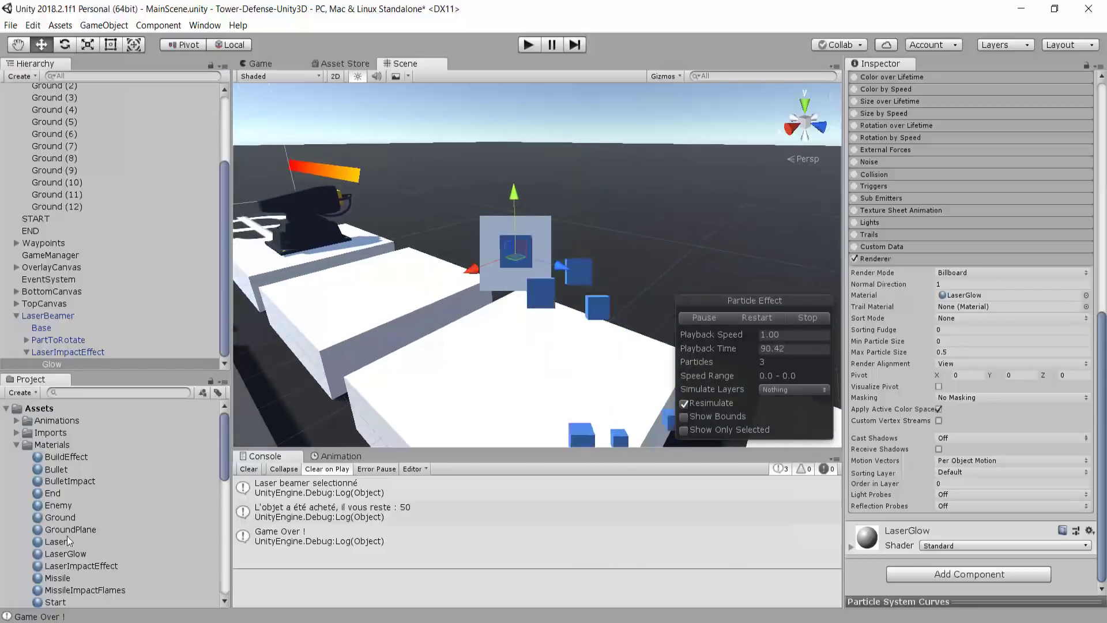
Change the LaserGlow material's shader to Particles/Additive and check the glow in the scene
click(67, 555)
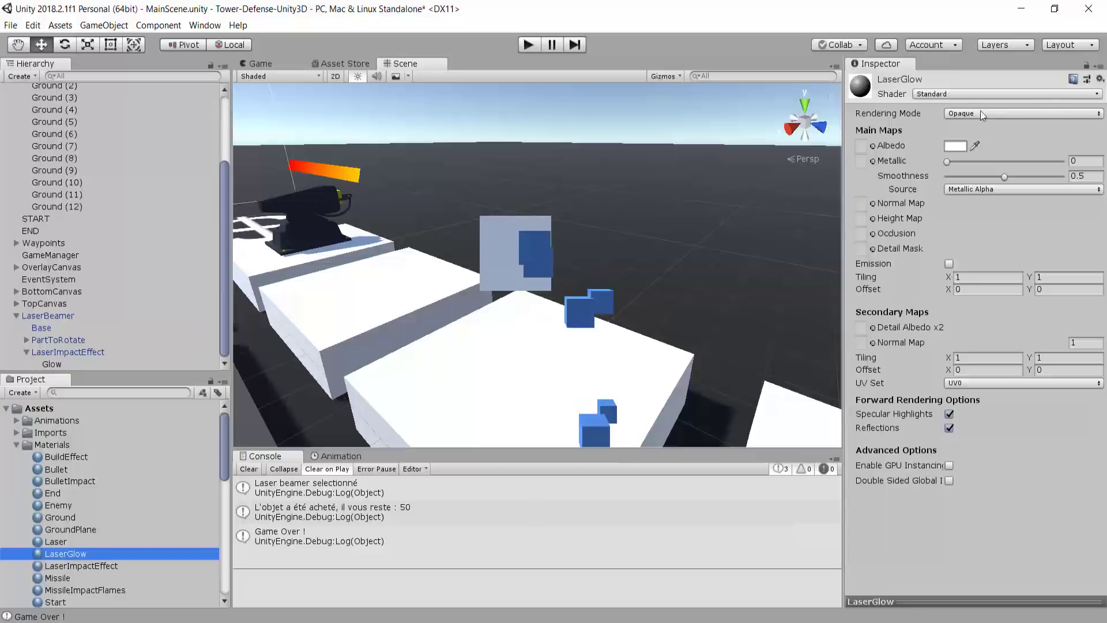
click(947, 95)
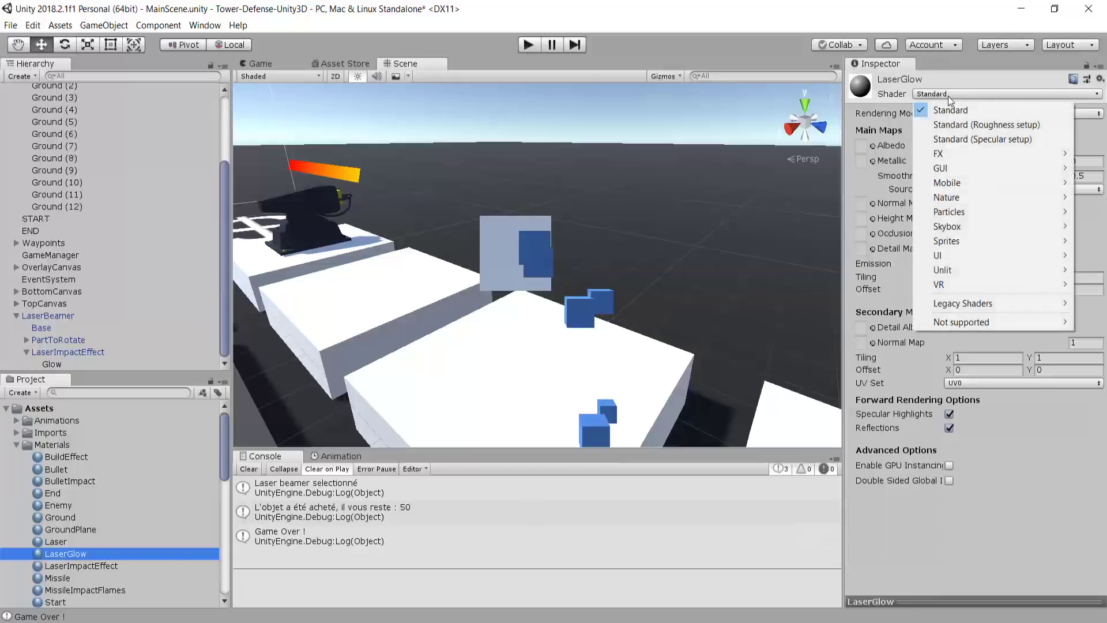
mouse_move(975, 214)
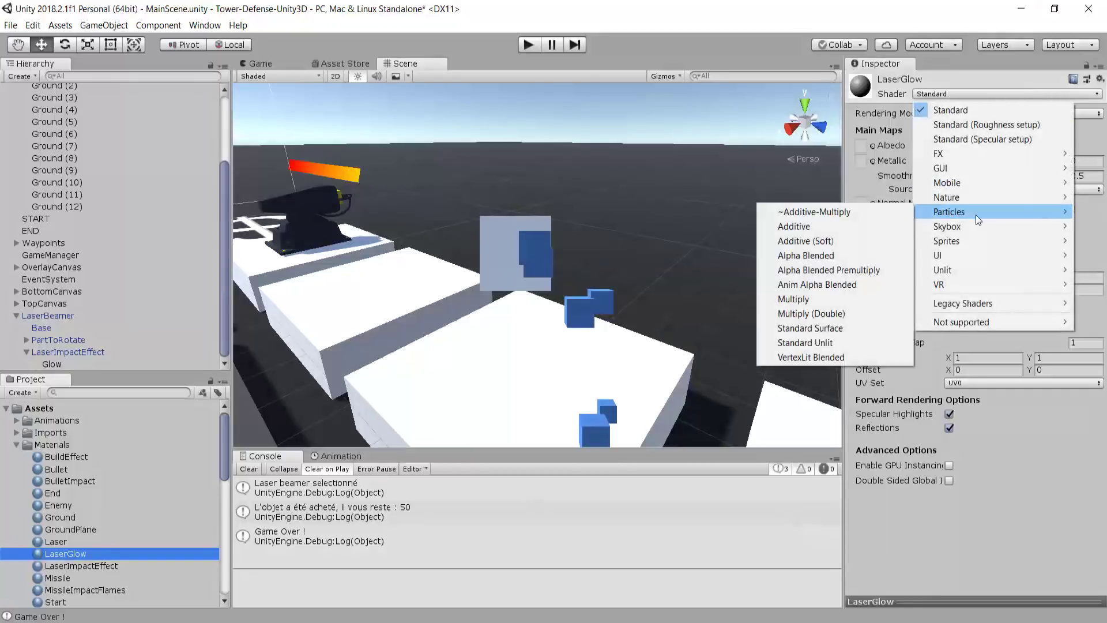
click(851, 226)
scroll(686, 195, up, 5)
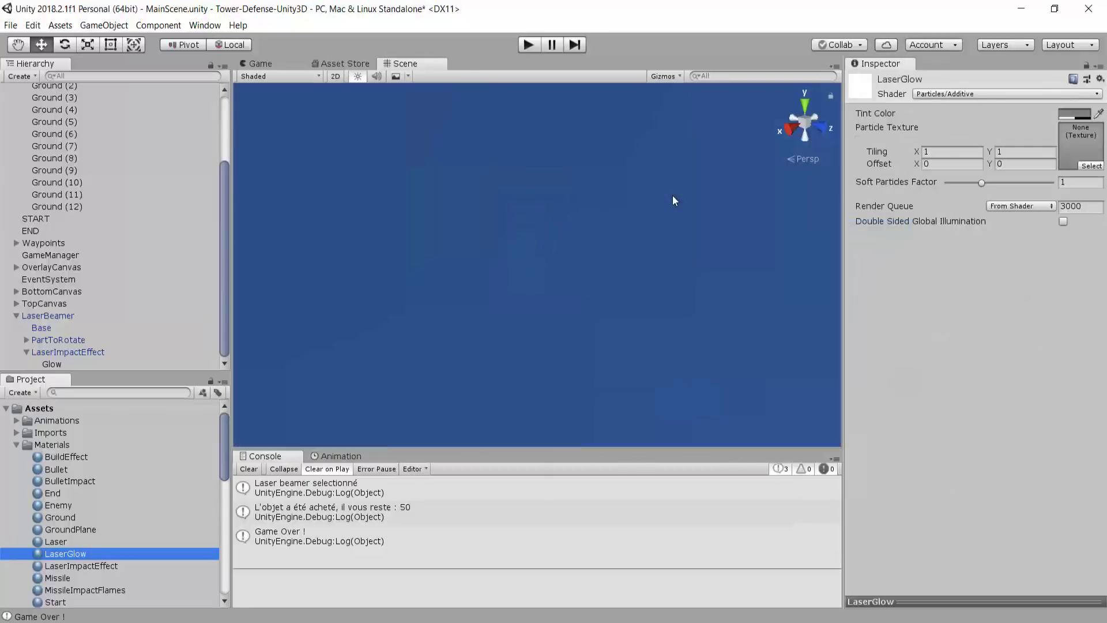
scroll(663, 194, down, 4)
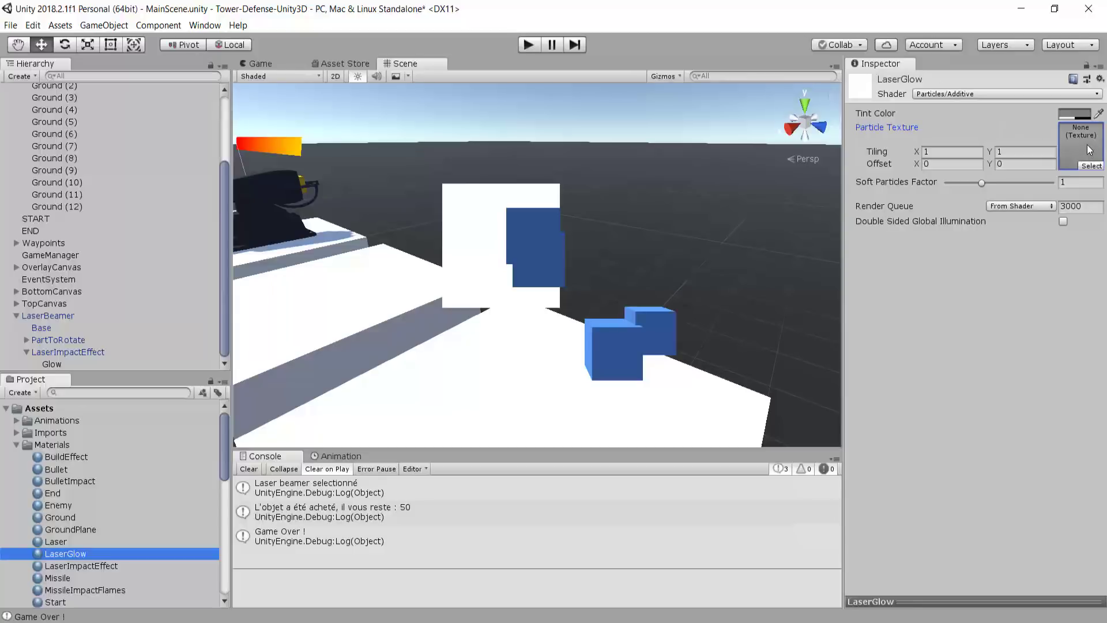
Set the LaserGlow material's Particle Texture to Default-Particle and inspect the glow from several distances
click(1091, 167)
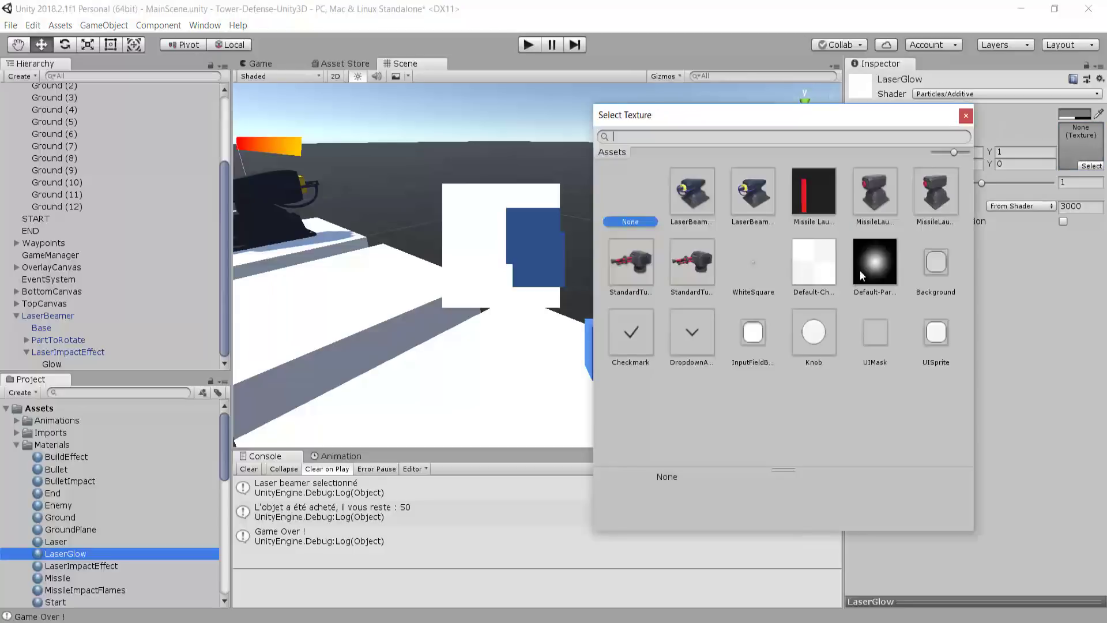
click(881, 264)
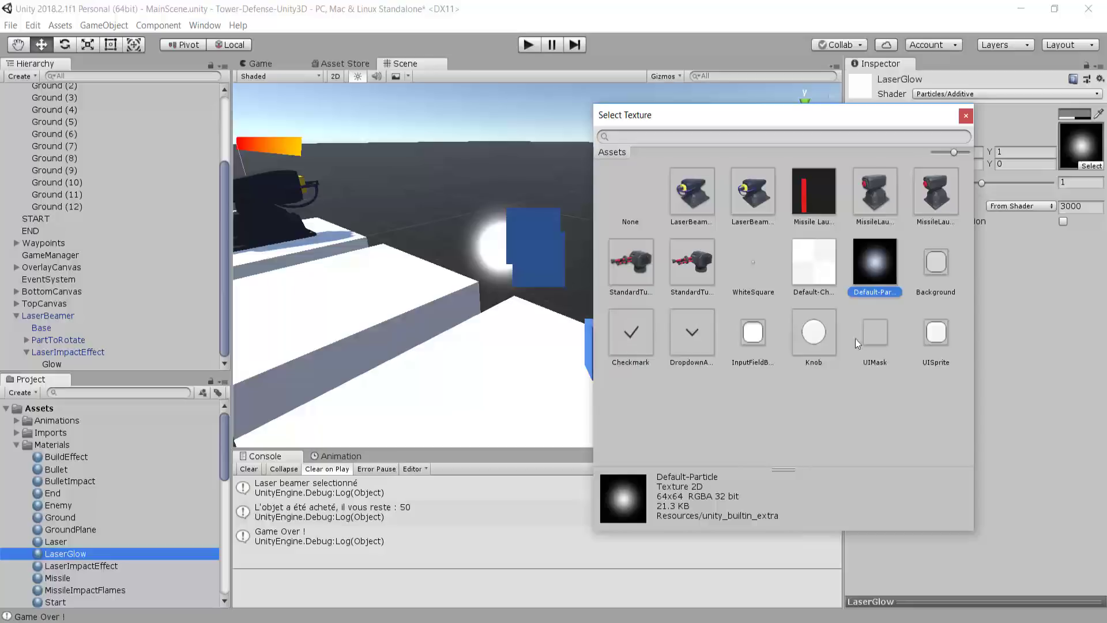
click(966, 116)
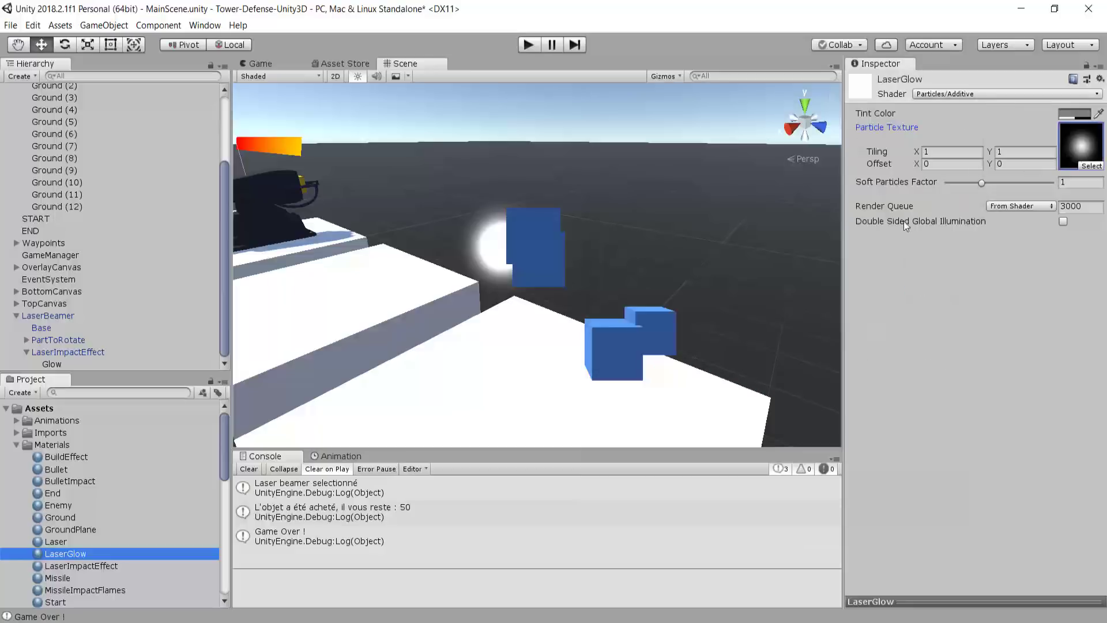
scroll(520, 199, down, 4)
middle_drag(605, 193, 706, 164)
scroll(611, 221, up, 3)
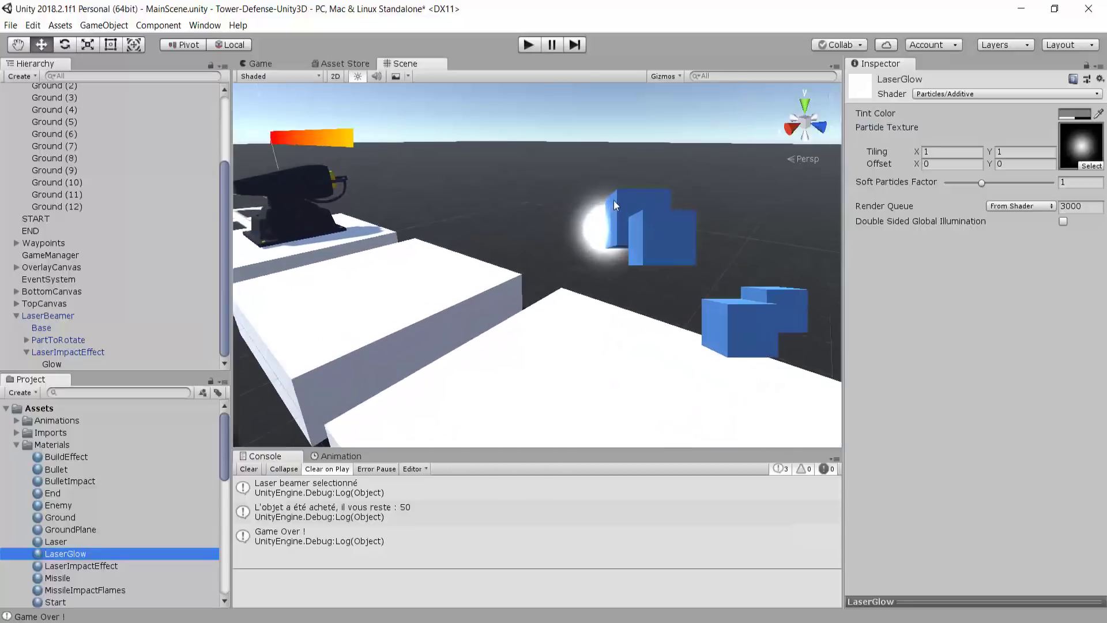
middle_drag(613, 200, 409, 243)
right_drag(644, 241, 627, 245)
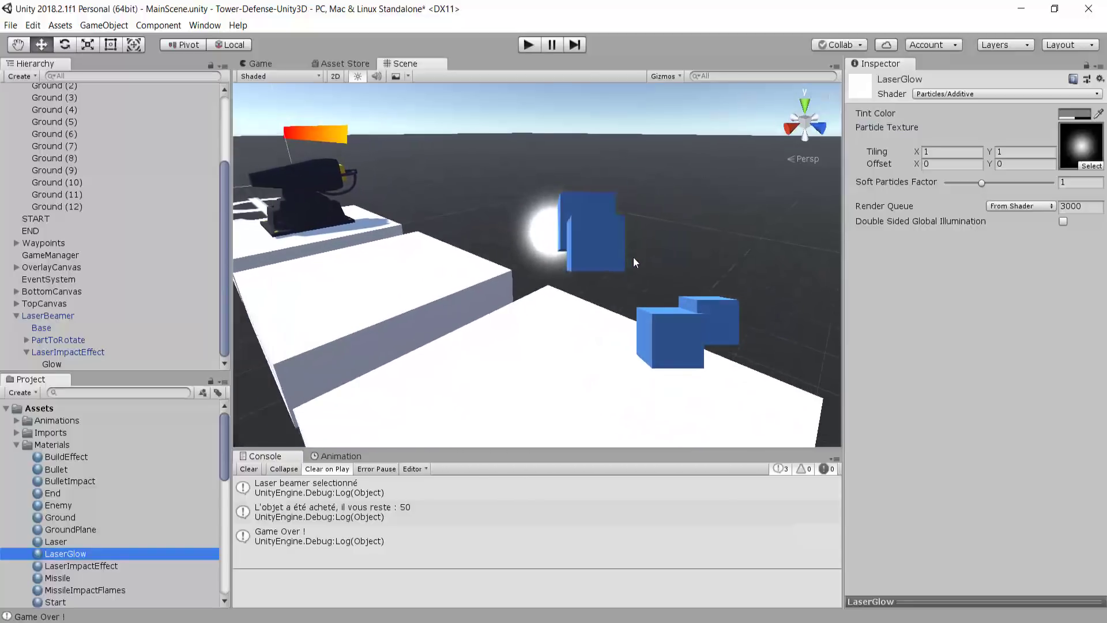
scroll(633, 262, up, 4)
scroll(633, 262, down, 2)
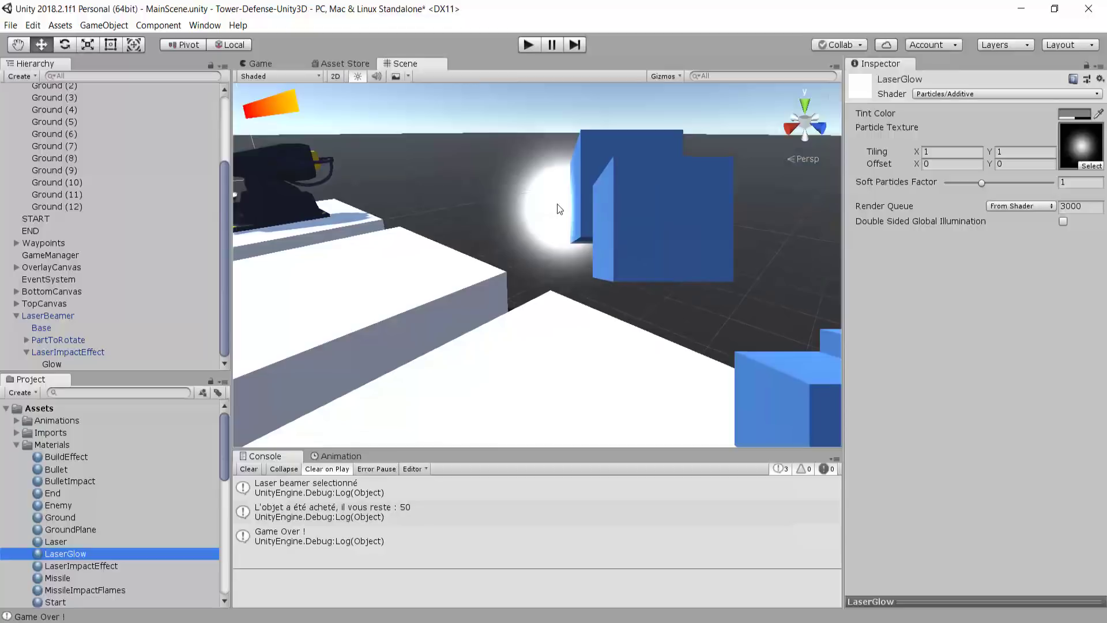
click(78, 365)
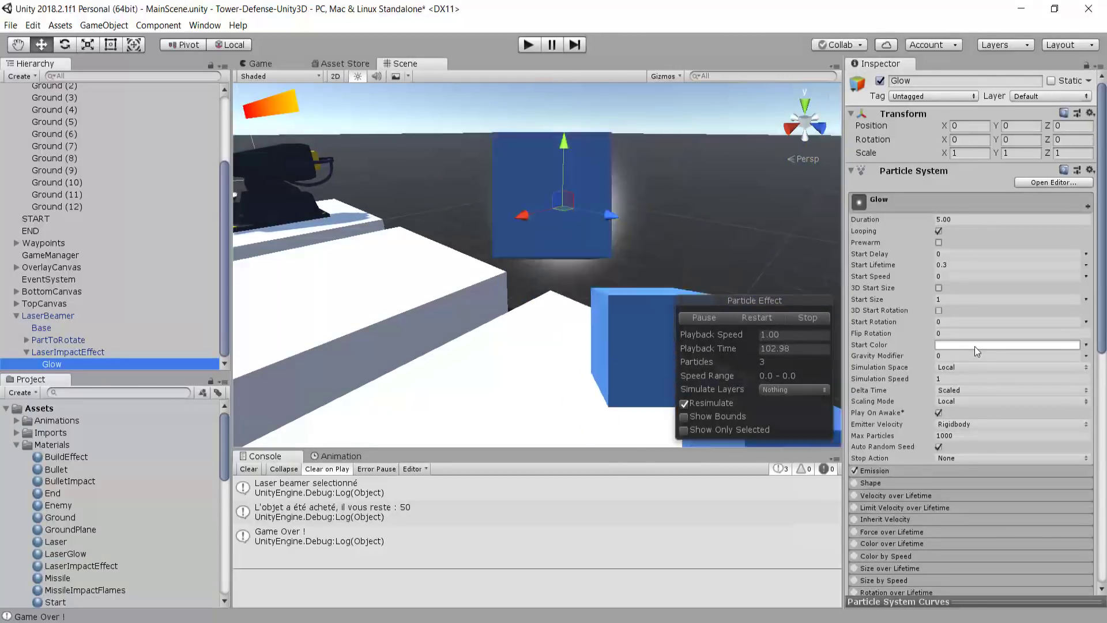
click(974, 345)
drag(711, 170, 701, 201)
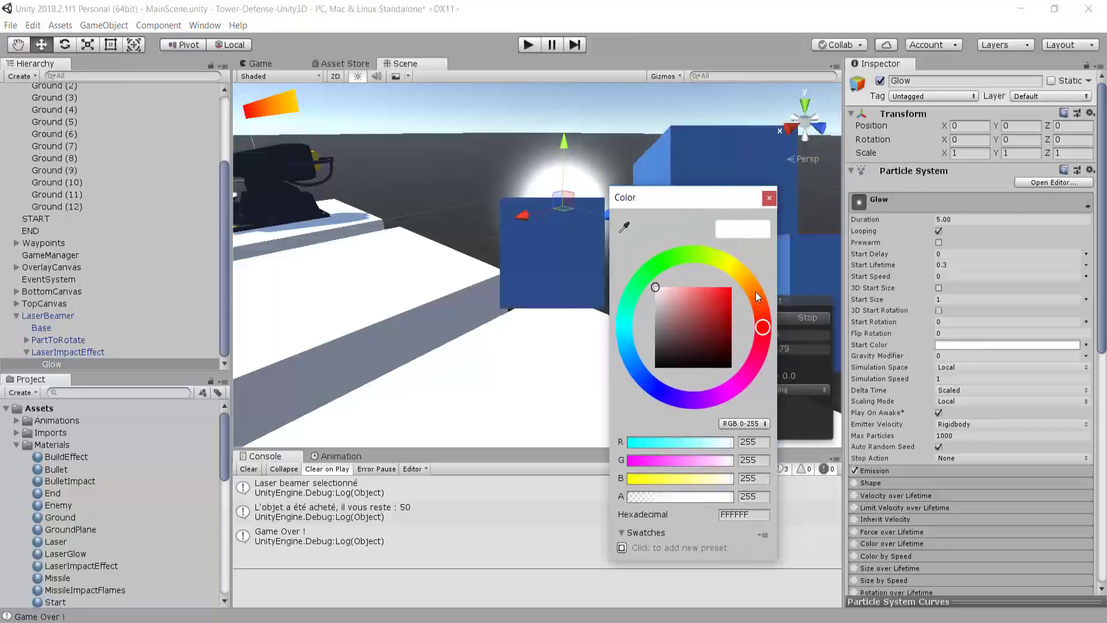
click(590, 276)
scroll(590, 275, down, 7)
alt+drag(590, 275, 575, 285)
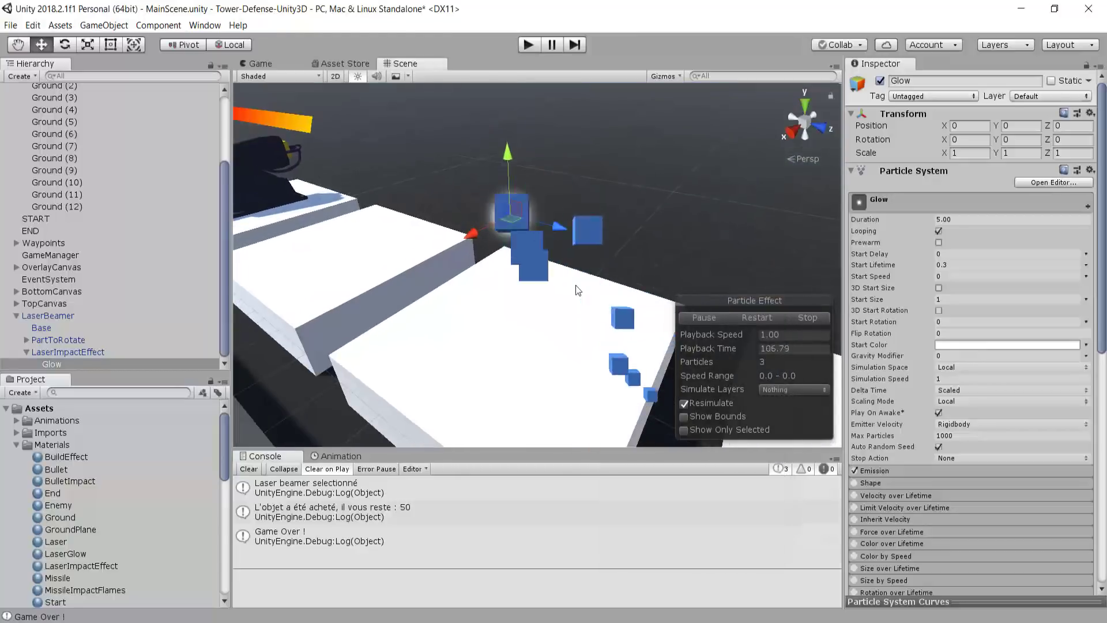
scroll(575, 285, down, 5)
Set the LaserImpactEffect material's Albedo to the yellow-orange sampled from the end of the laser beam and inspect the particles
click(56, 351)
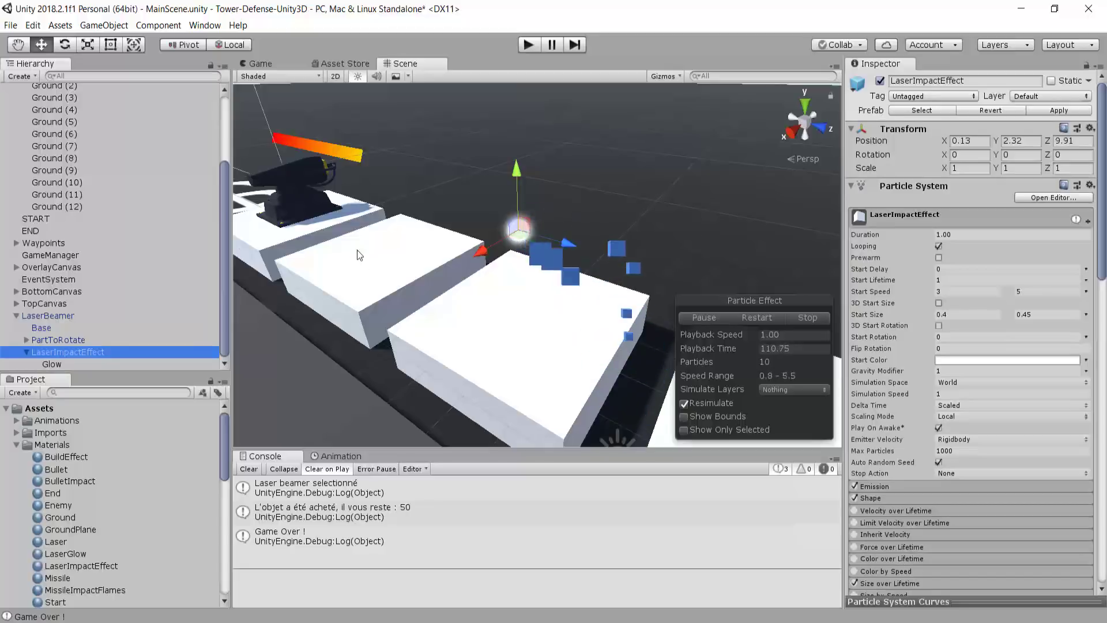
middle_drag(358, 254, 461, 317)
scroll(890, 340, down, 15)
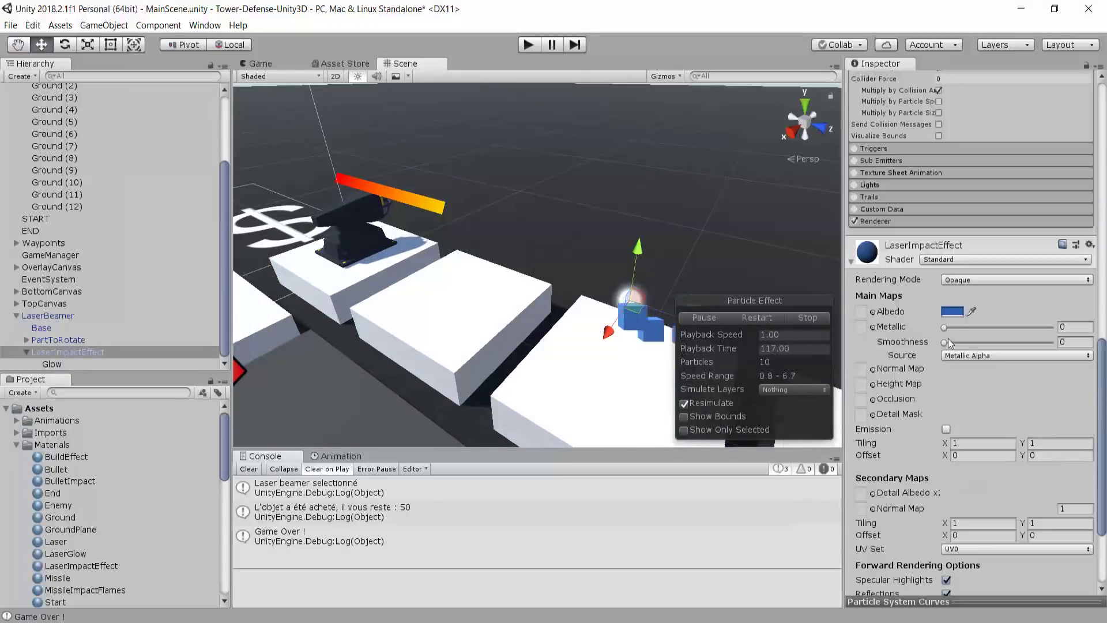
click(952, 312)
click(769, 198)
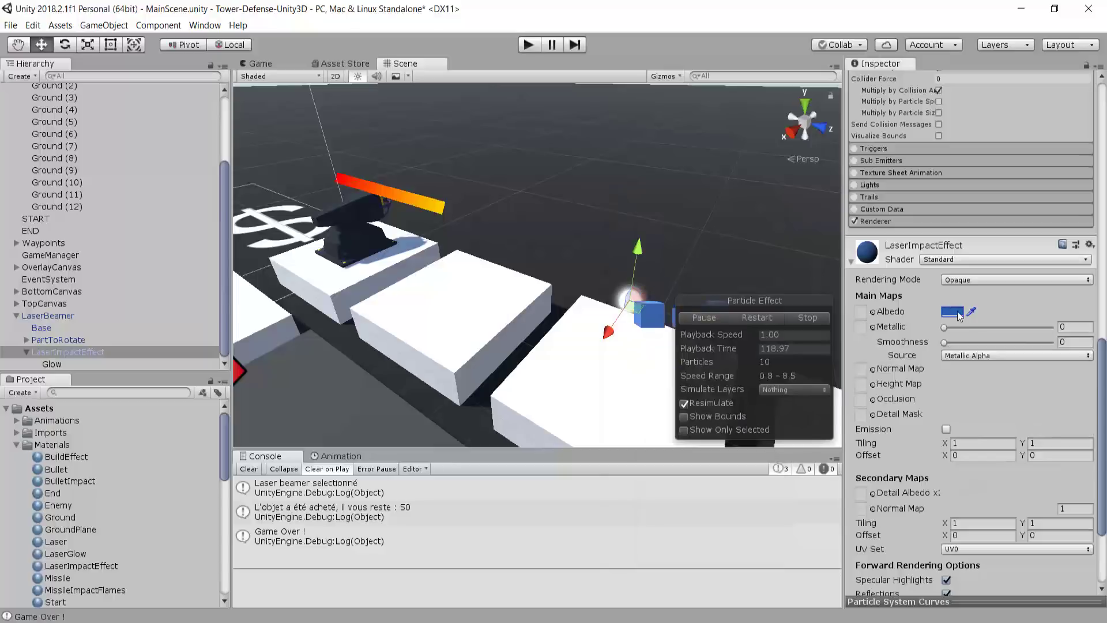
click(971, 313)
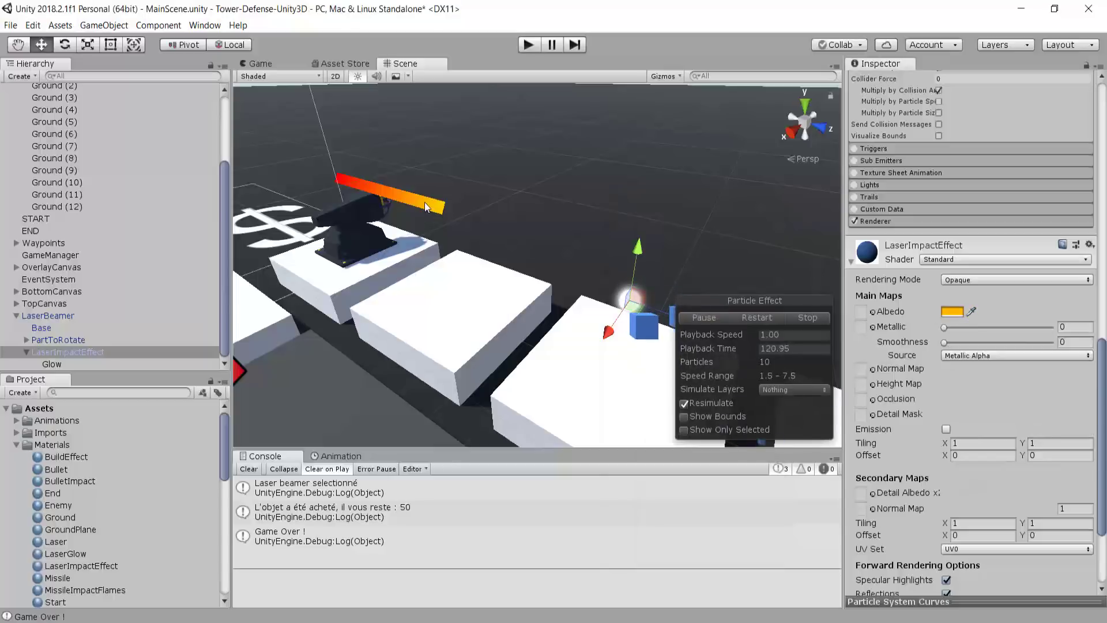
right_drag(633, 286, 680, 293)
scroll(566, 272, down, 3)
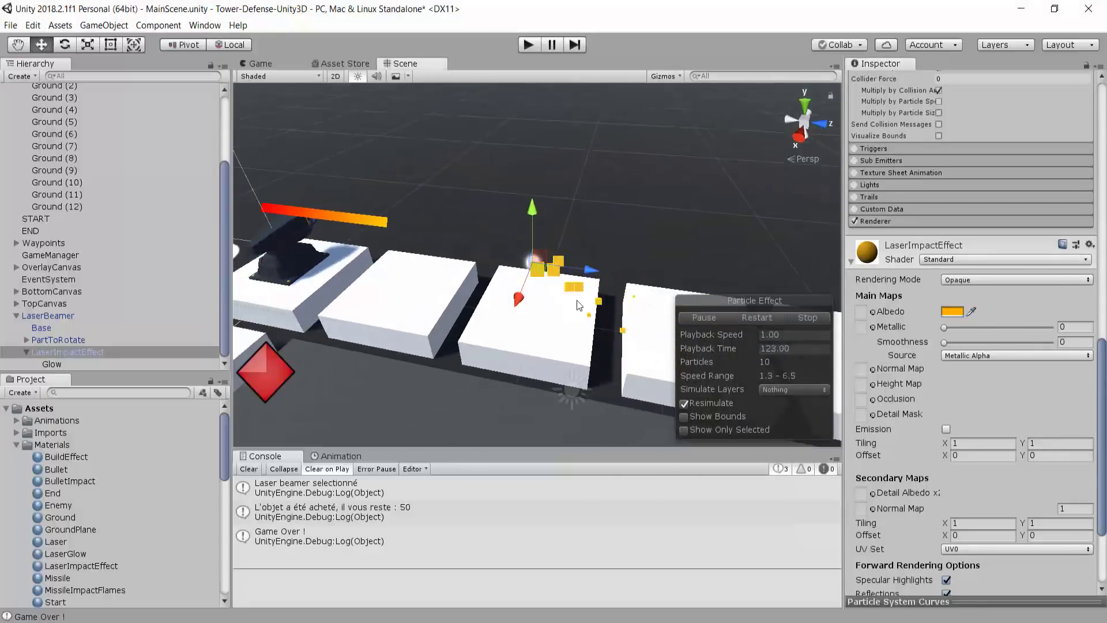
scroll(576, 299, up, 8)
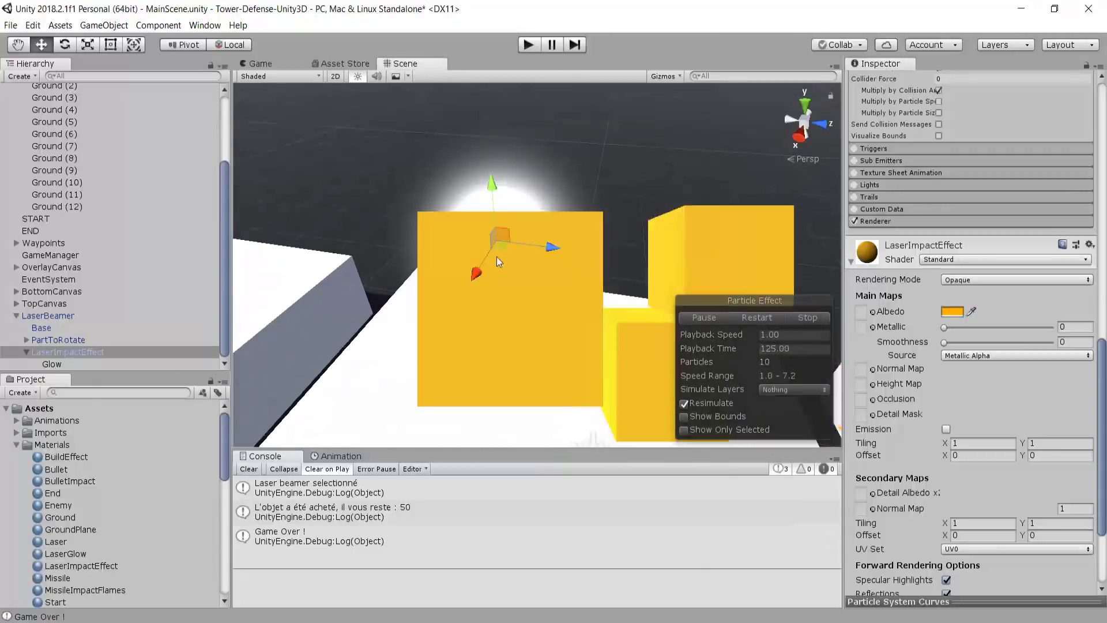
scroll(504, 257, down, 4)
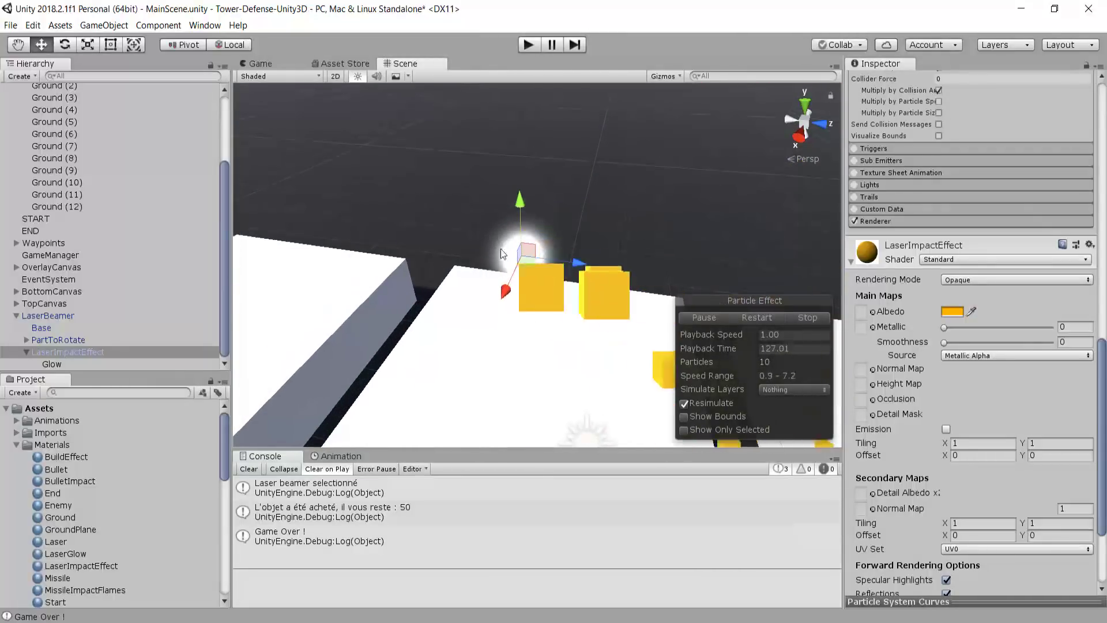
right_drag(462, 235, 436, 267)
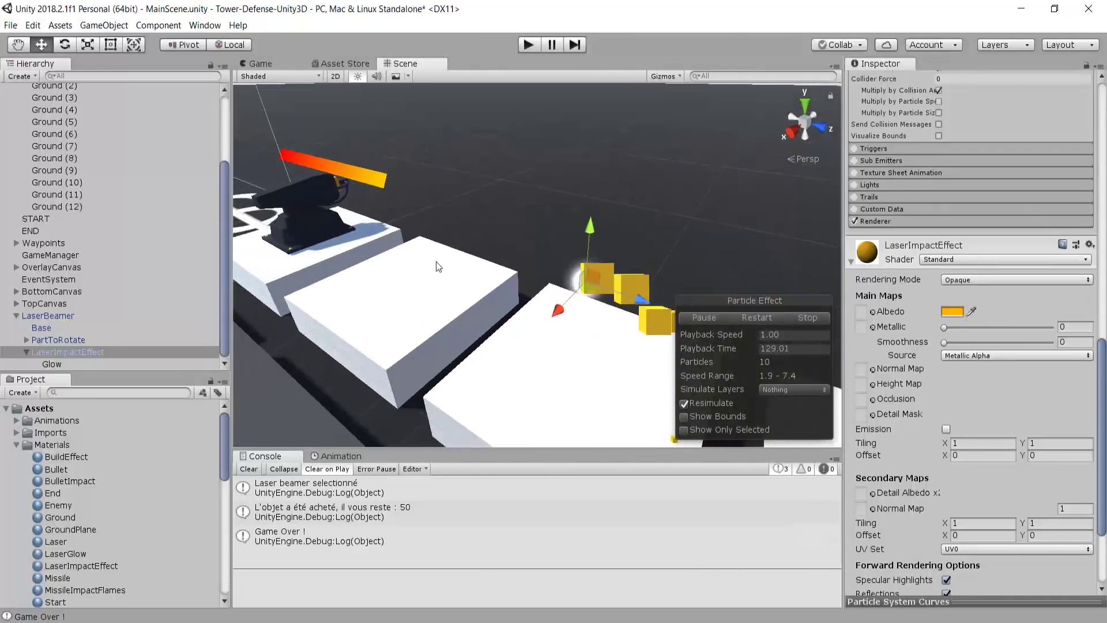
scroll(530, 259, down, 2)
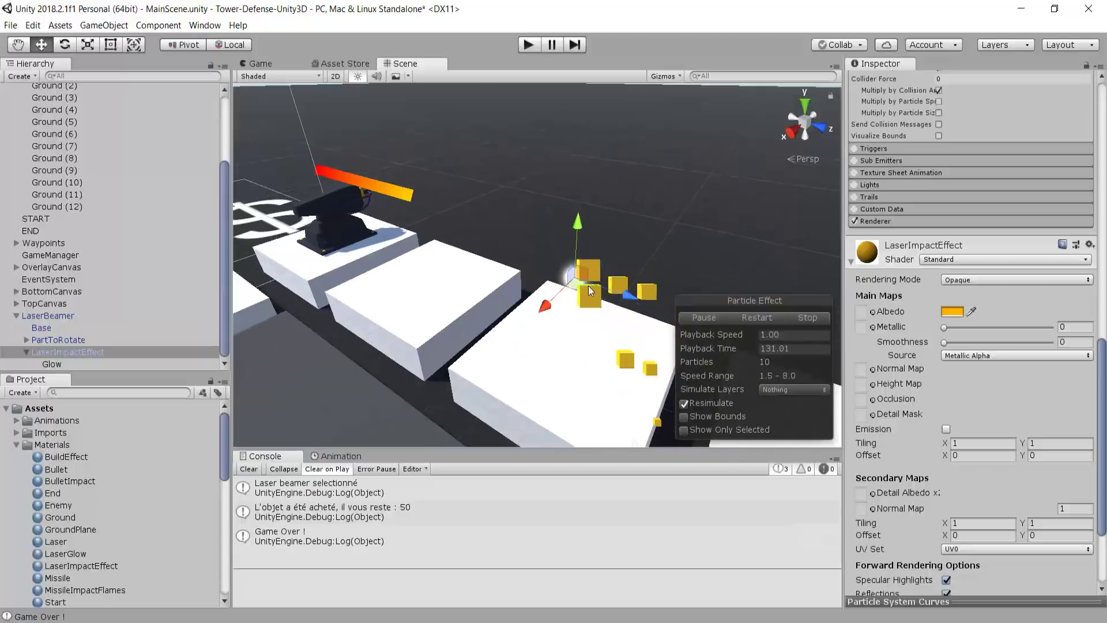
Set the Glow particle system's Start Color to the yellow-orange sampled from the impact particles and inspect the glow from several angles
double_click(57, 364)
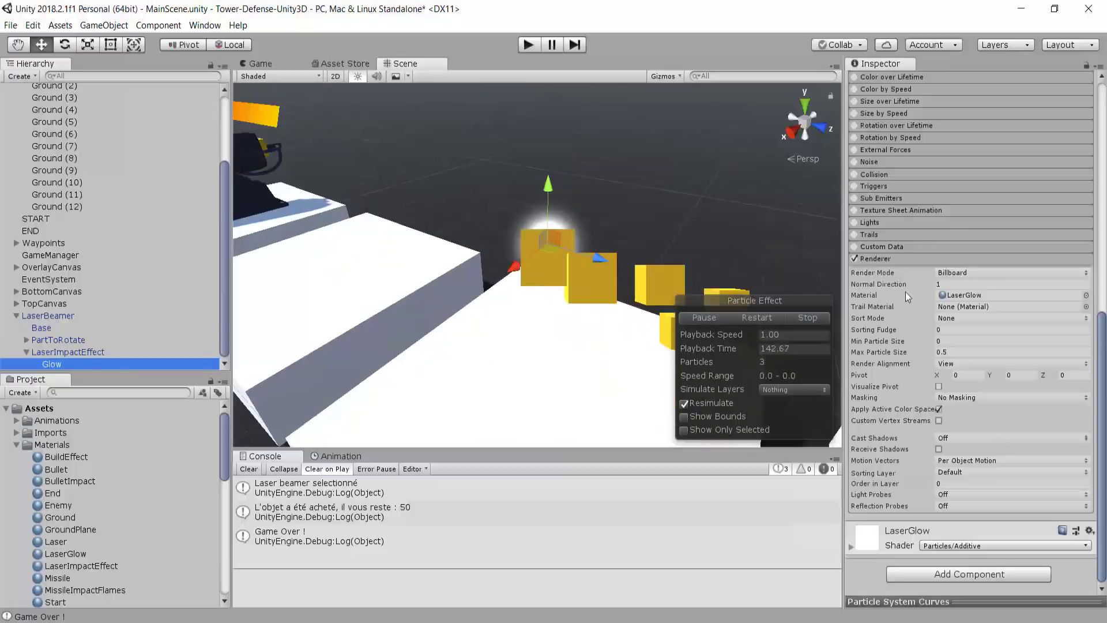
scroll(981, 292, up, 10)
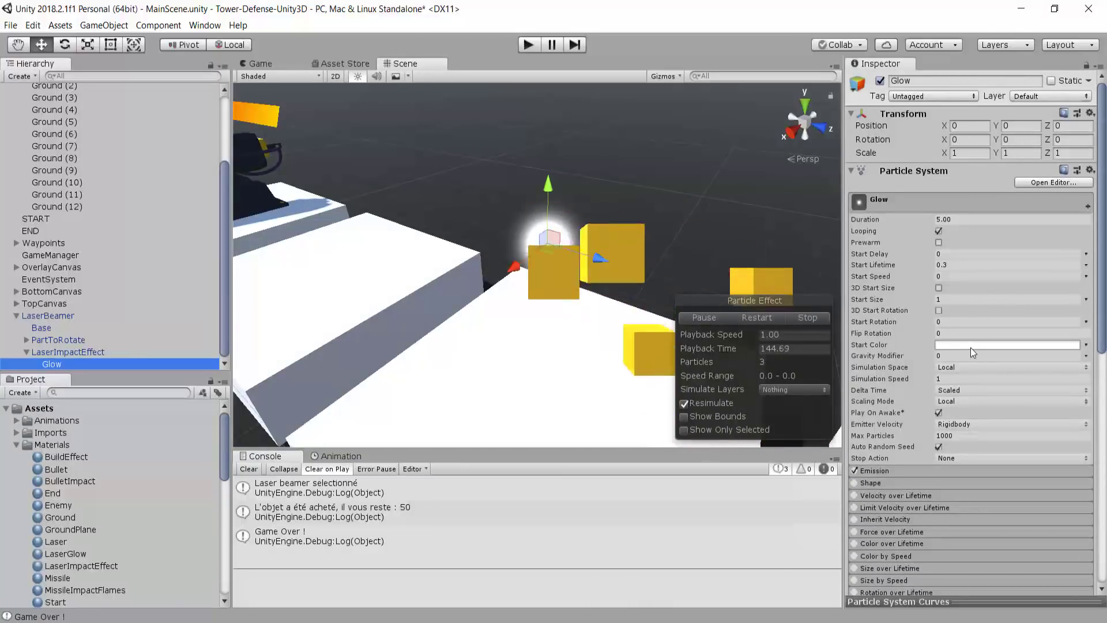
click(970, 344)
click(625, 228)
click(566, 237)
scroll(566, 291, down, 4)
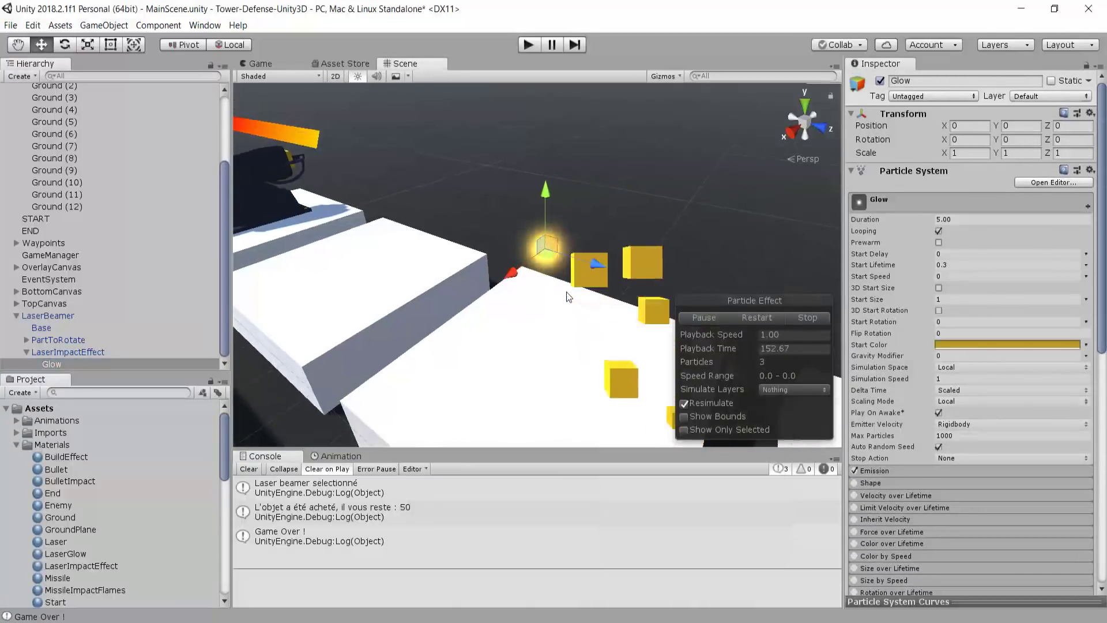
right_drag(566, 292, 608, 288)
scroll(565, 253, down, 3)
scroll(545, 288, up, 3)
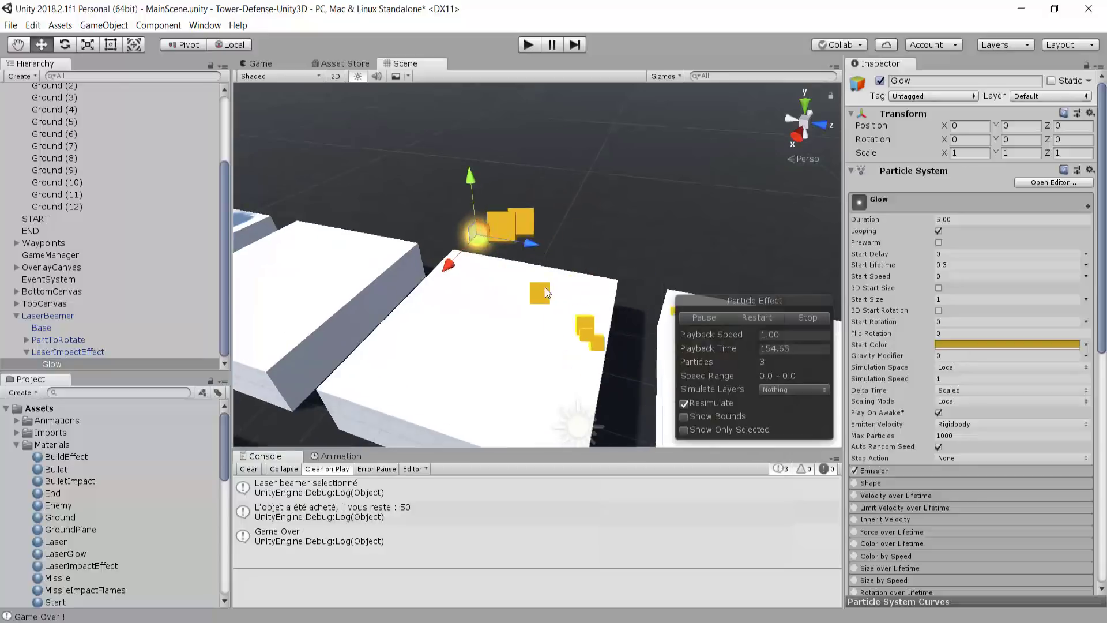
alt+drag(545, 287, 637, 290)
Increase the Glow particle system's Start Size, trying 2 before 3, and check the larger glow in the scene
click(964, 298)
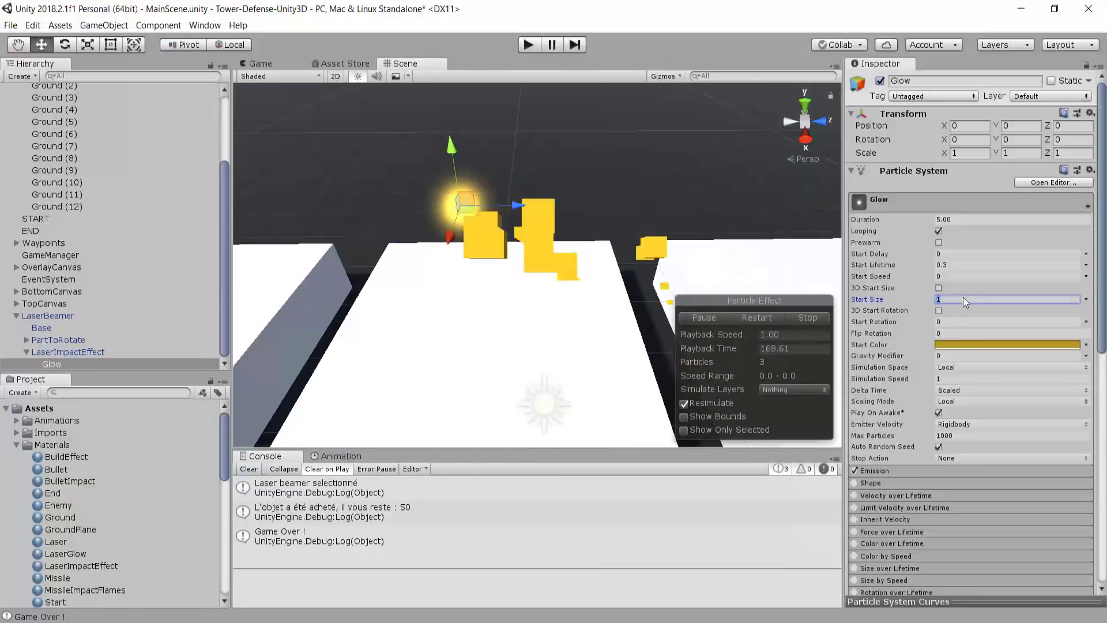
text(2)
scroll(600, 212, down, 2)
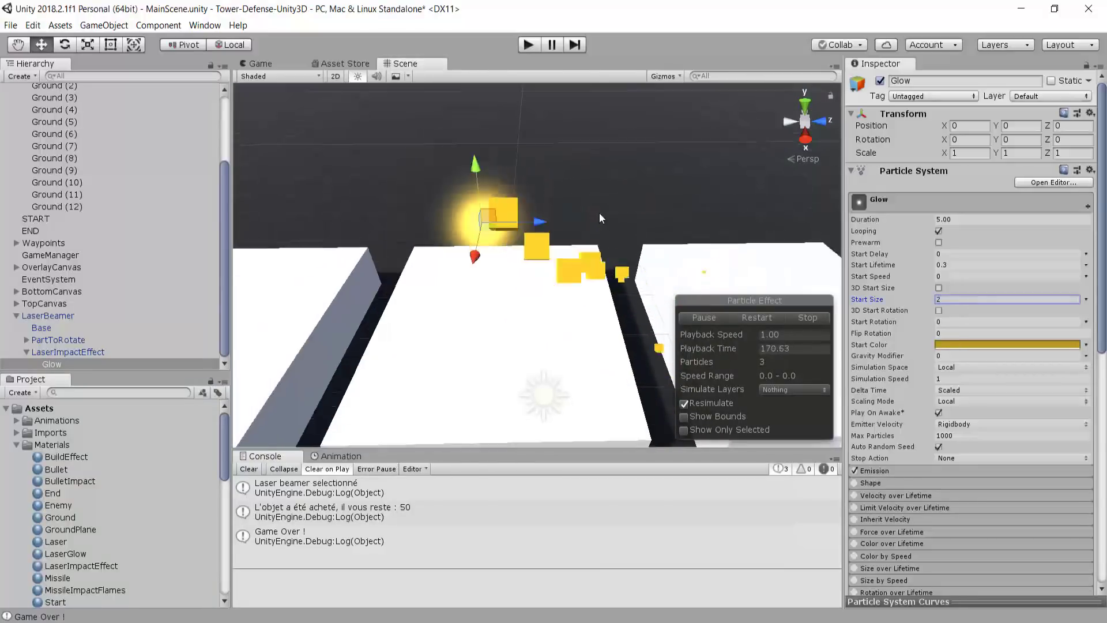
scroll(603, 230, up, 3)
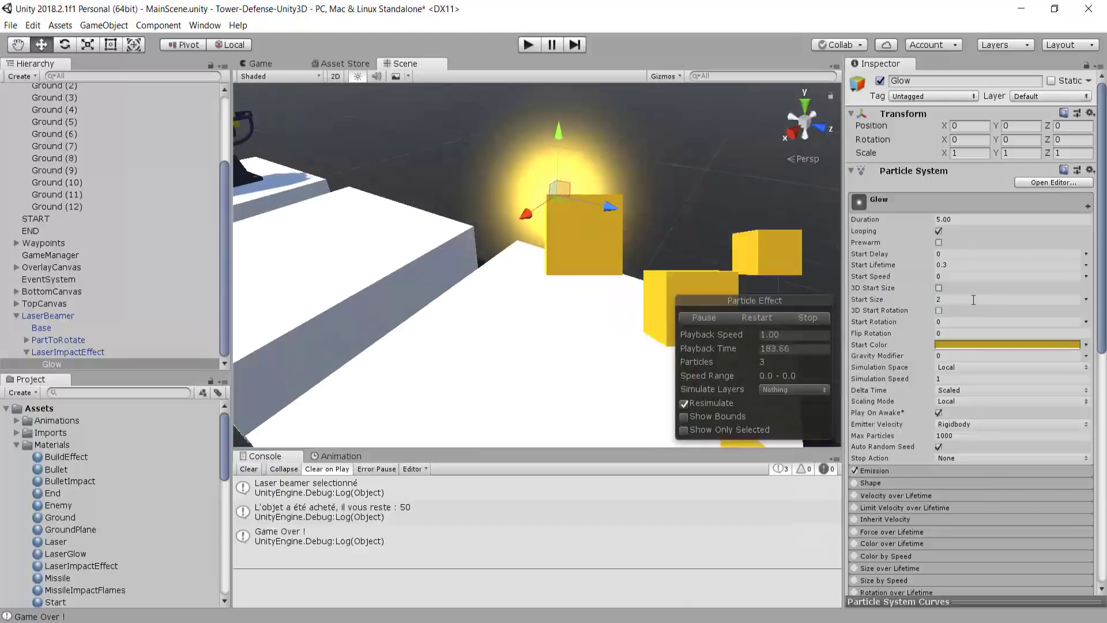
click(971, 300)
text(3)
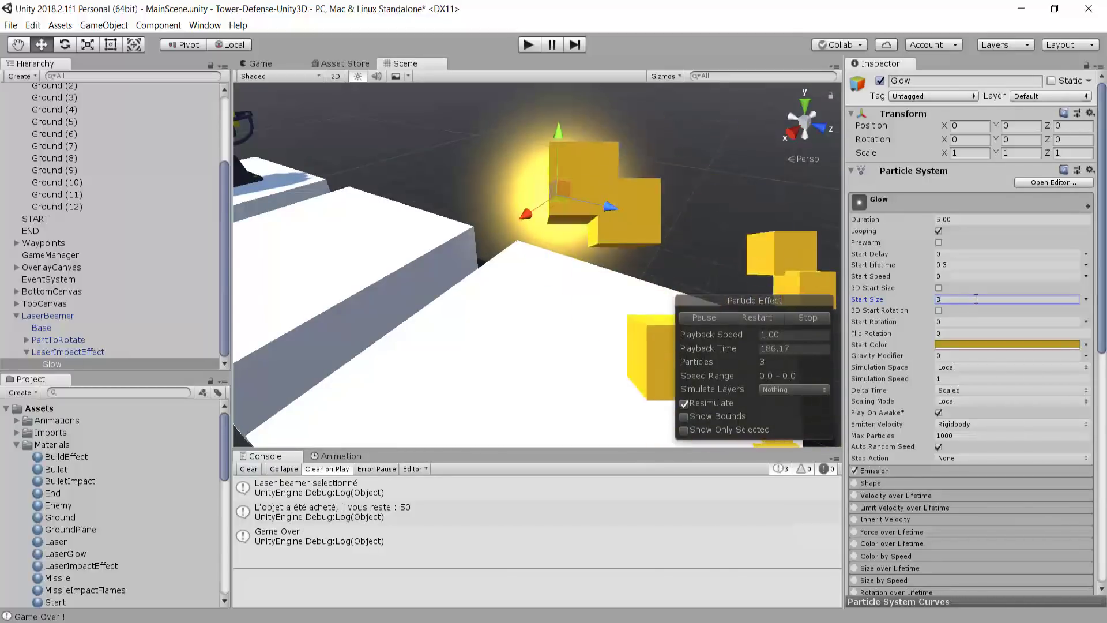
key(BackSpace)
text(4)
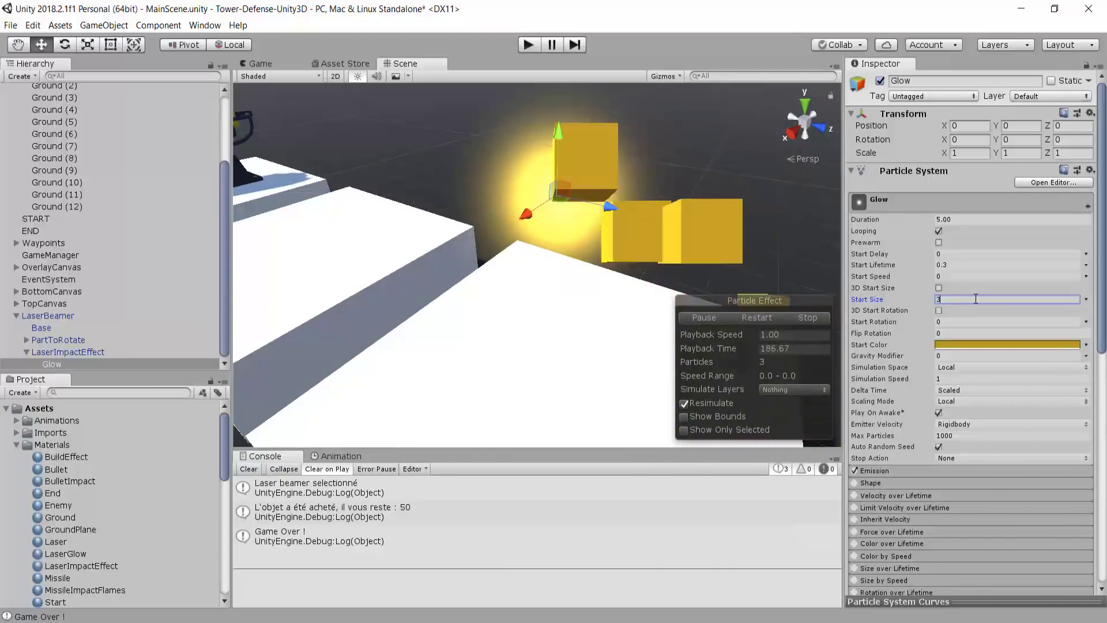
scroll(562, 247, down, 2)
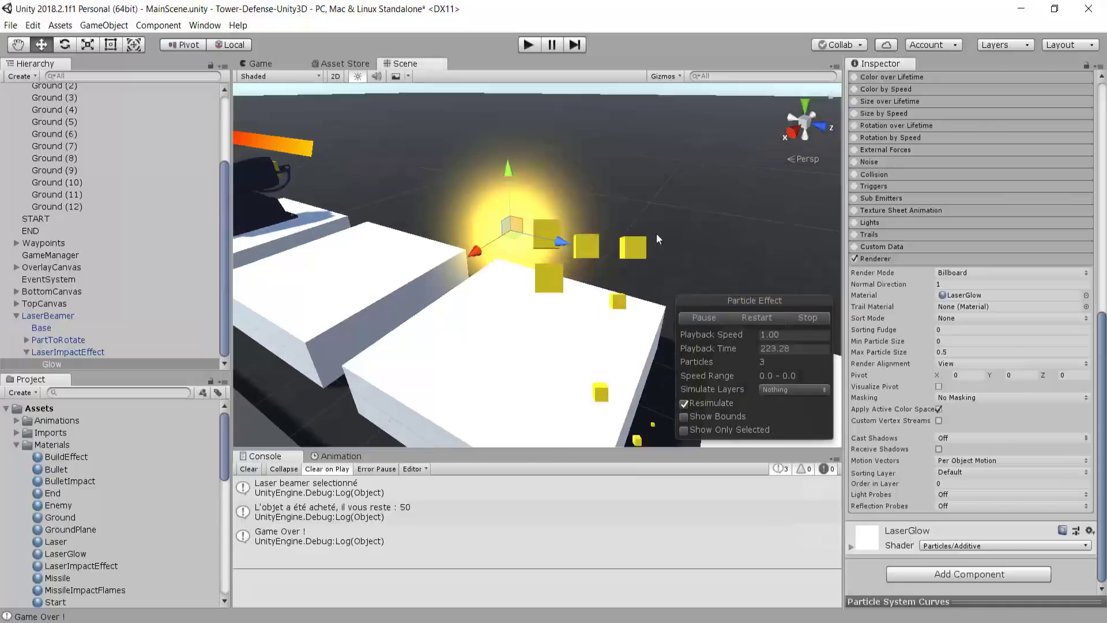
Enable Color over Lifetime on the Glow particle system with the gradient's end alpha at 0, and inspect the fading glow
scroll(952, 413, down, 1)
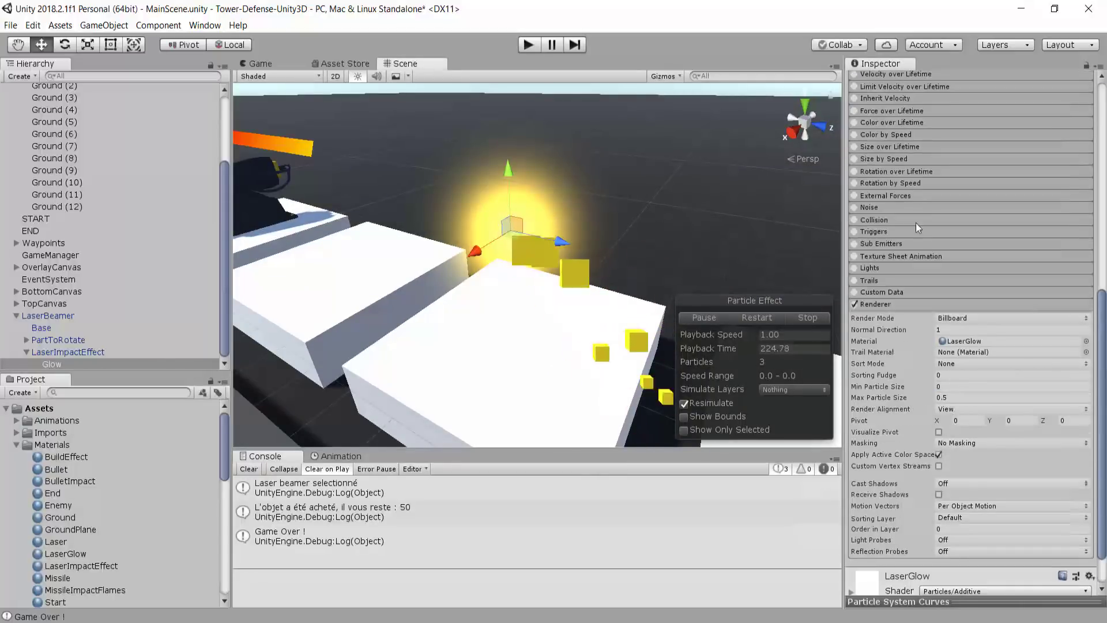
click(855, 123)
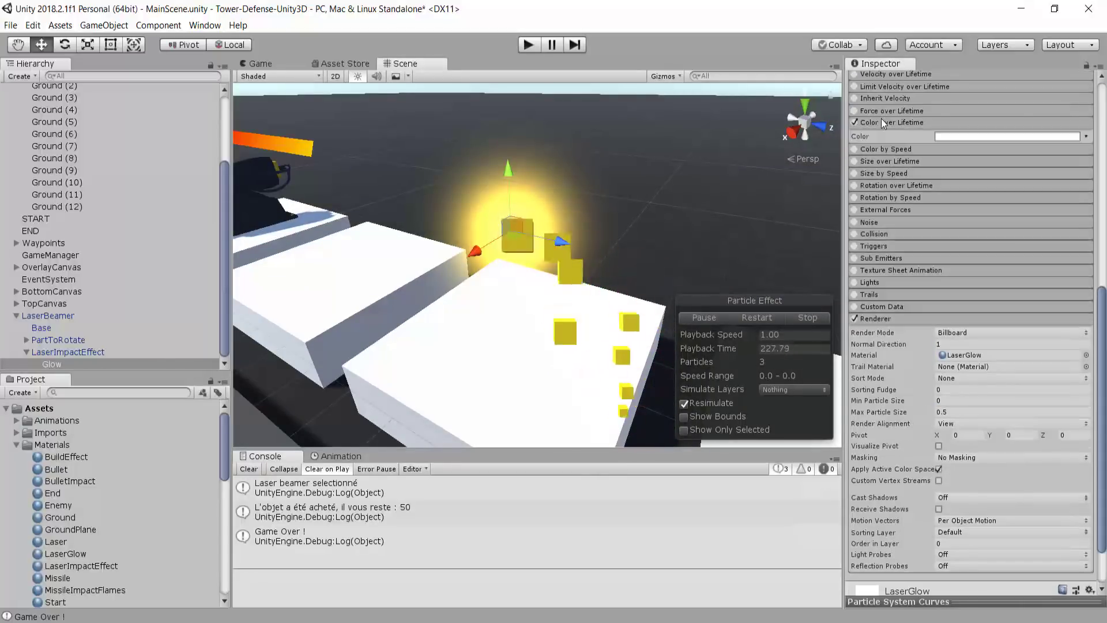
click(1046, 138)
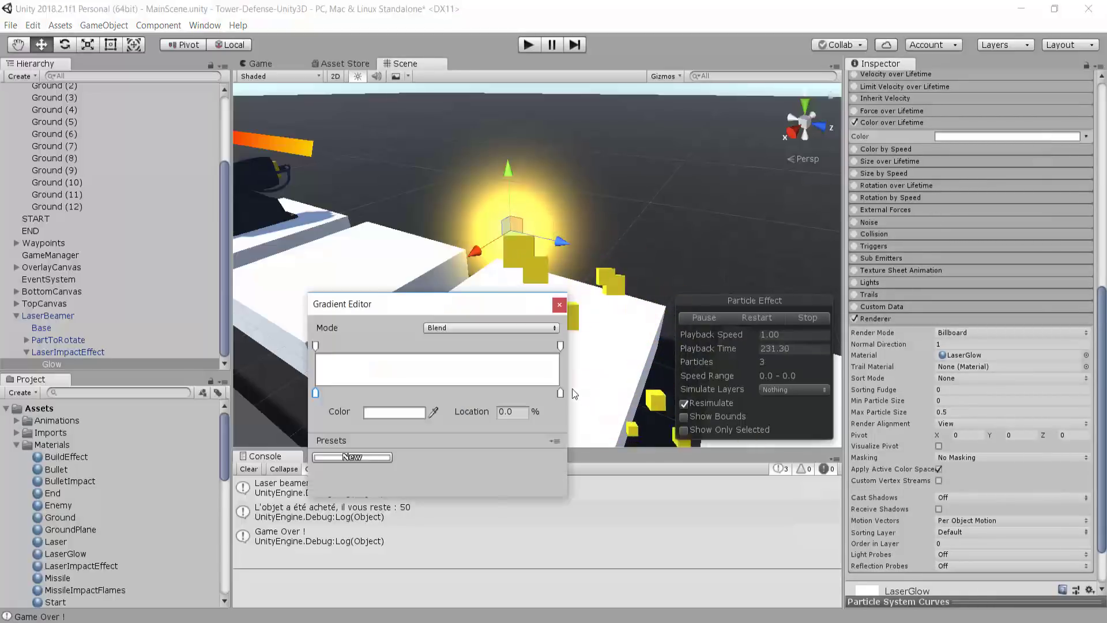
click(560, 344)
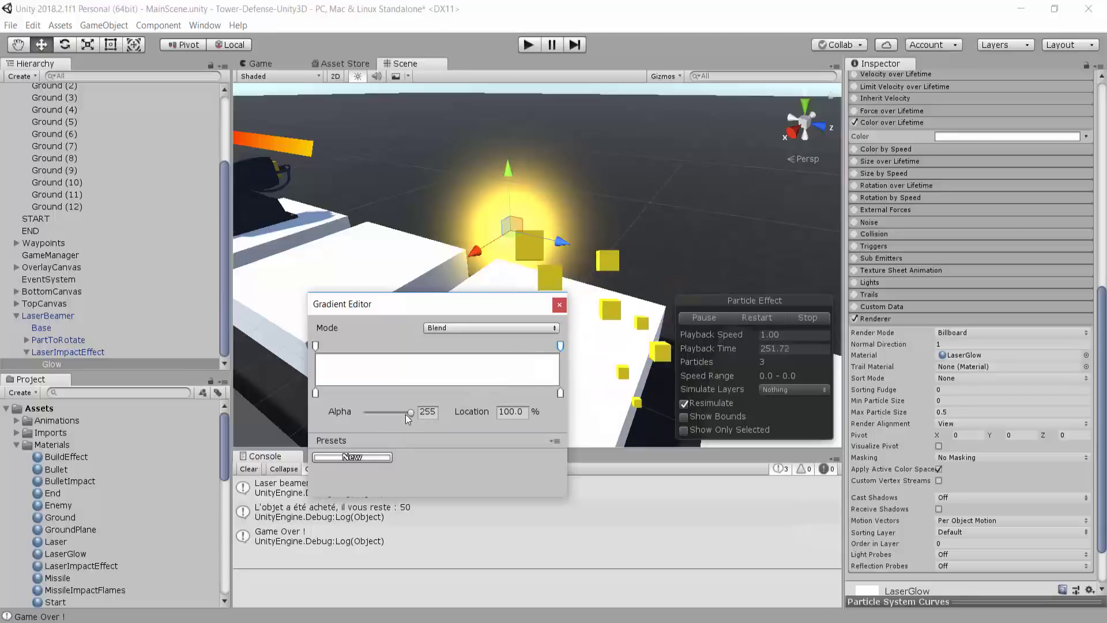
drag(410, 414, 317, 417)
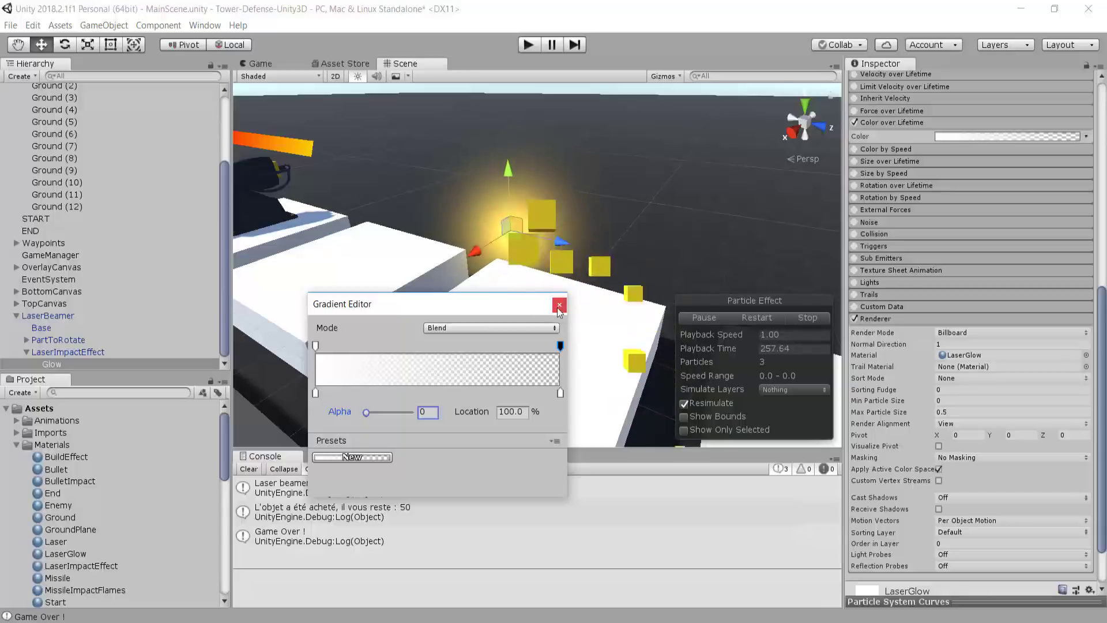
click(559, 305)
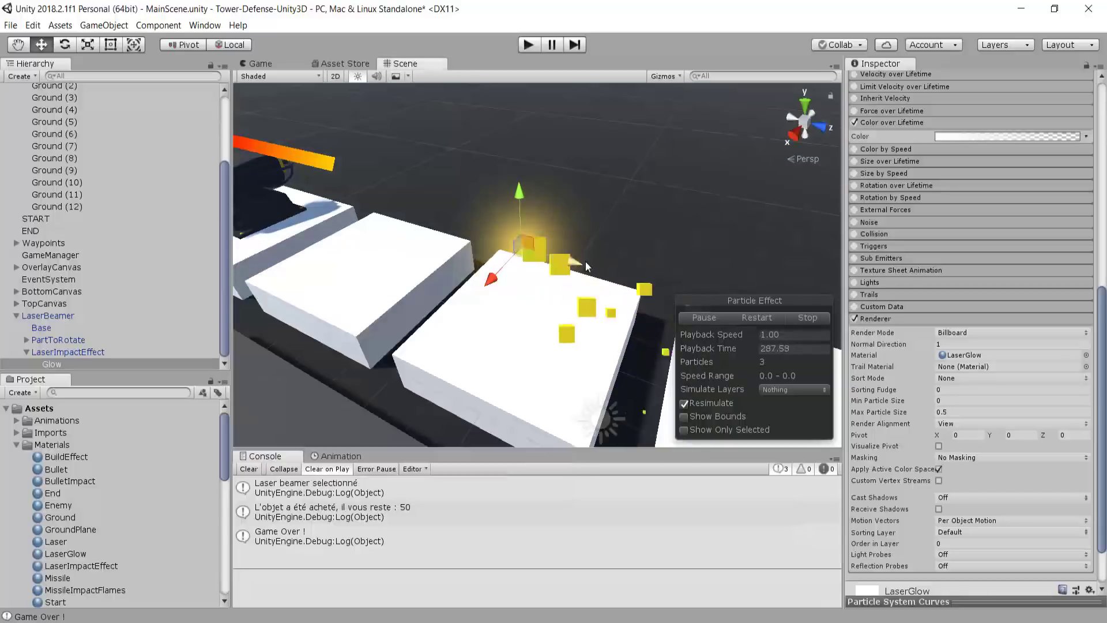
middle_drag(609, 253, 608, 157)
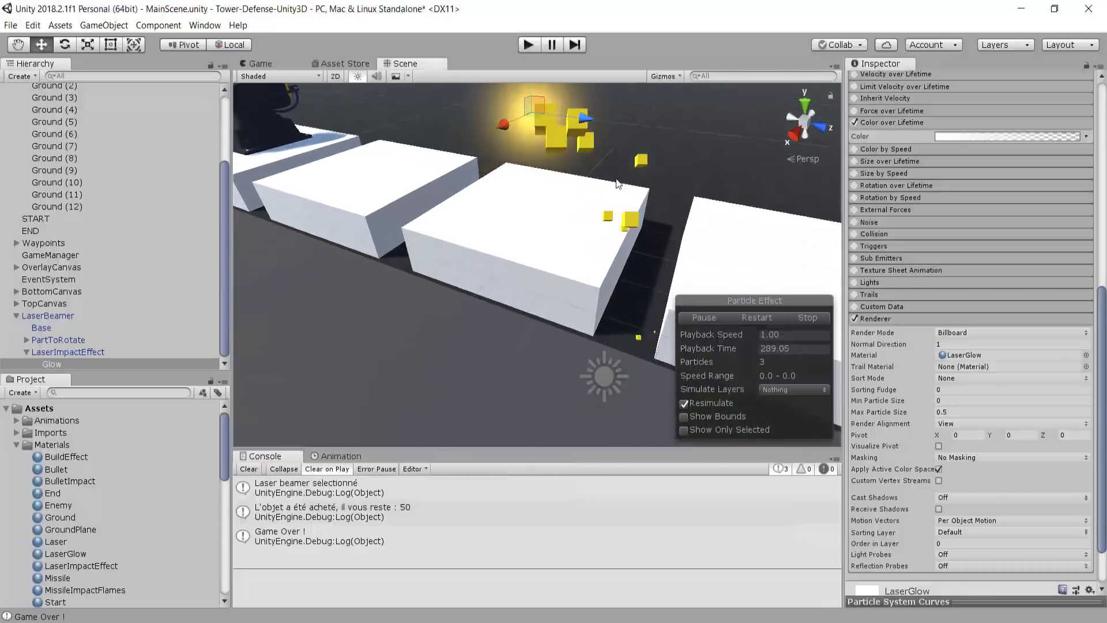
right_drag(617, 182, 627, 118)
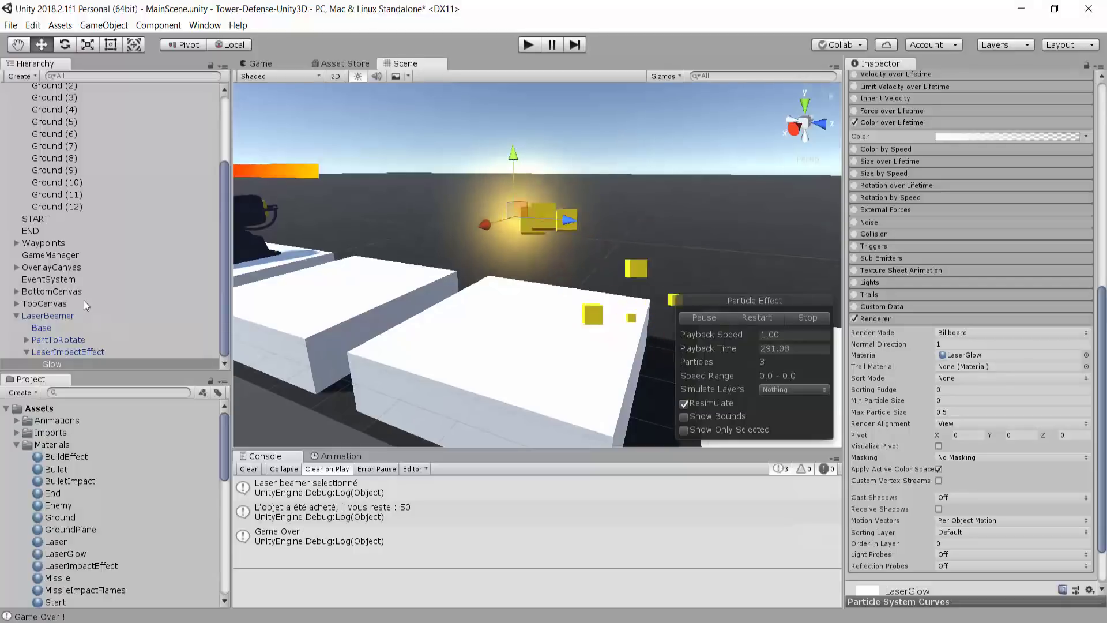
Add a Point Light as a child of LaserImpactEffect and inspect its lighting around the impact point
right_click(61, 352)
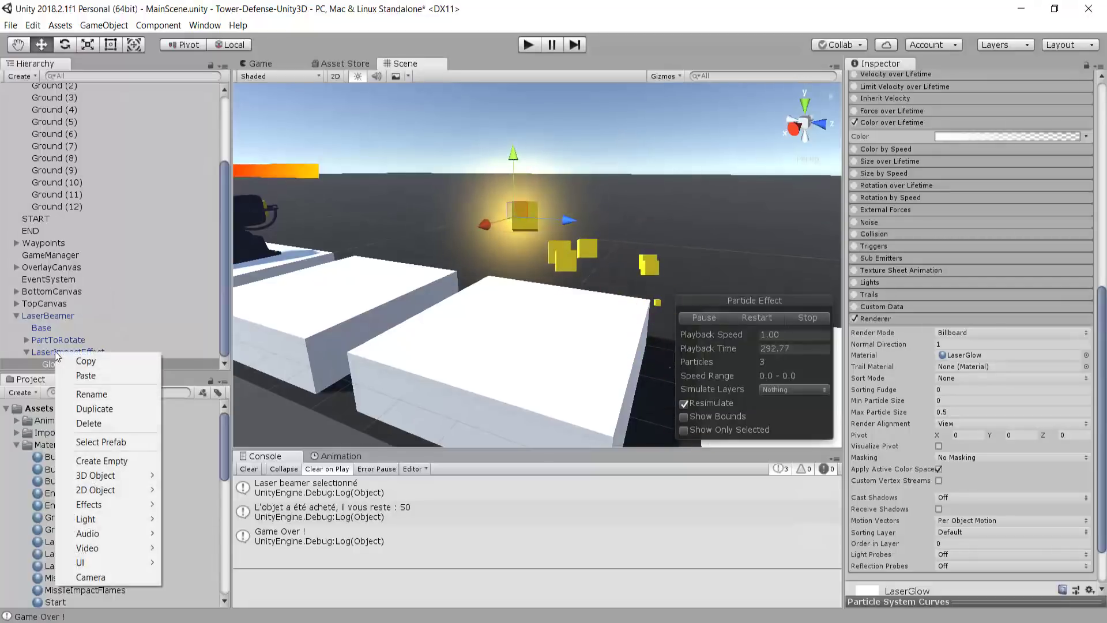
click(60, 353)
right_click(60, 353)
mouse_move(130, 516)
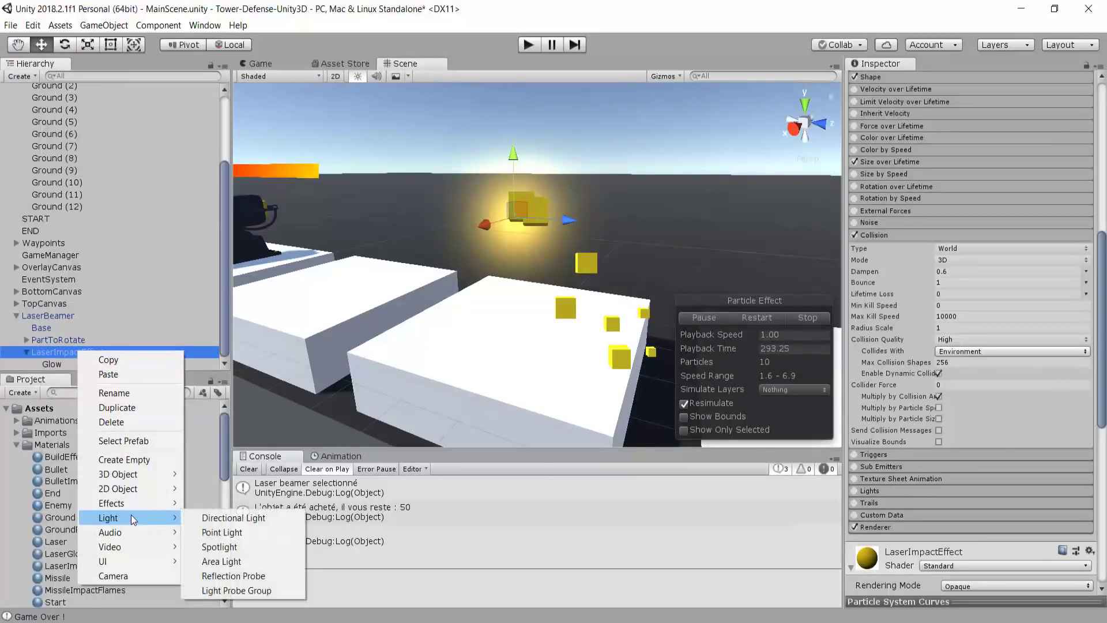
click(241, 533)
middle_drag(528, 315, 447, 306)
scroll(479, 316, up, 5)
key(f)
middle_drag(673, 289, 440, 273)
scroll(545, 300, up, 3)
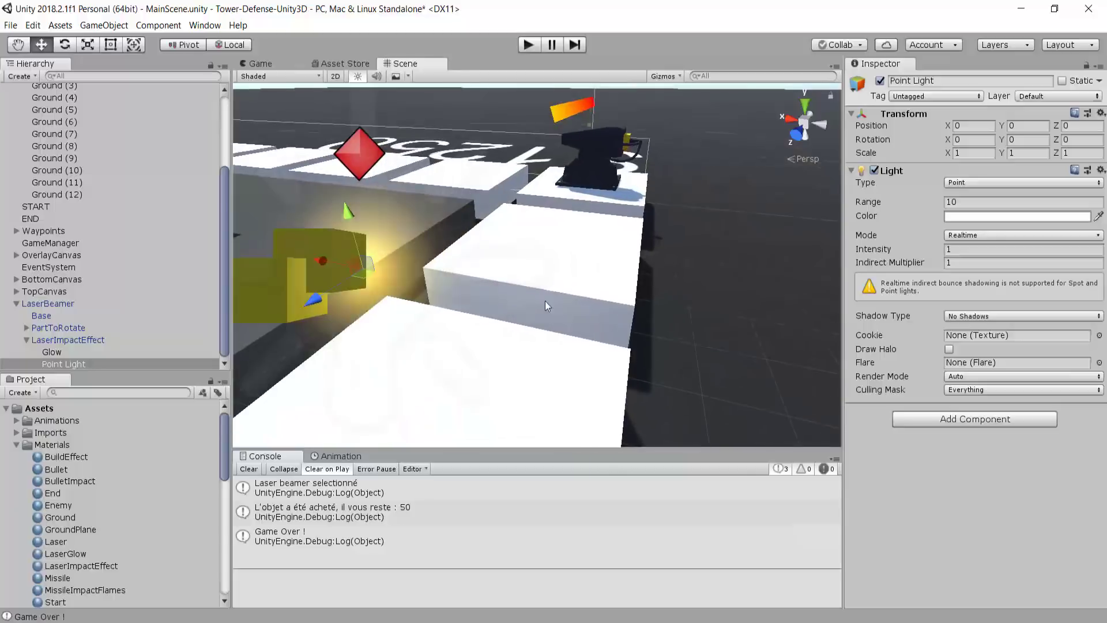
alt+drag(545, 300, 373, 303)
alt+drag(508, 298, 594, 253)
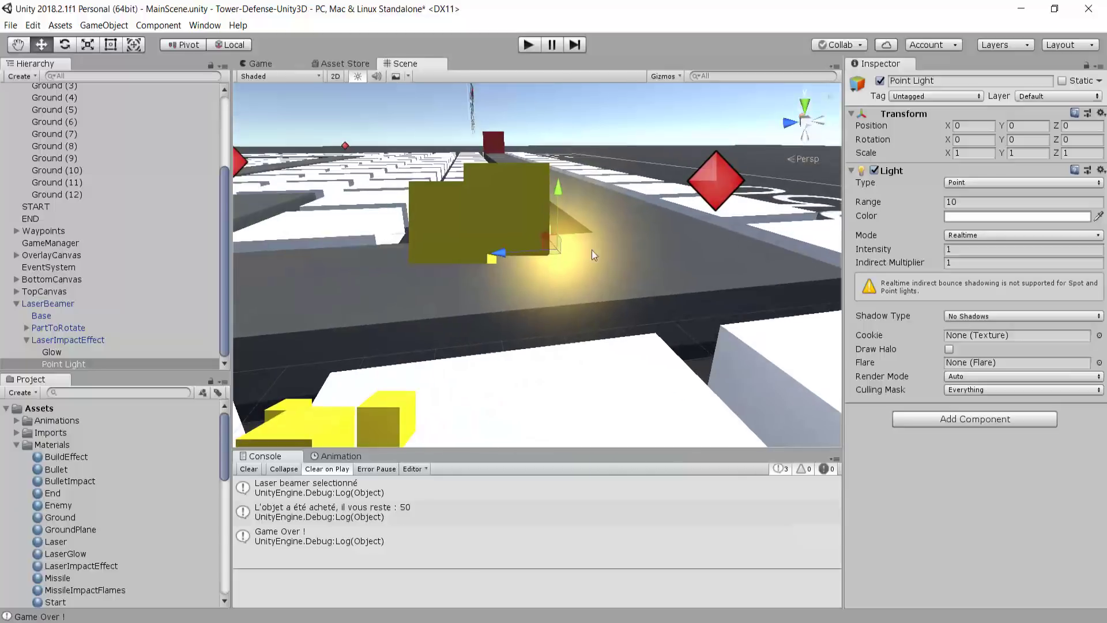
Set the Point Light's Color to the bright yellow sampled from the scene and inspect the lit blocks from several distances
click(963, 217)
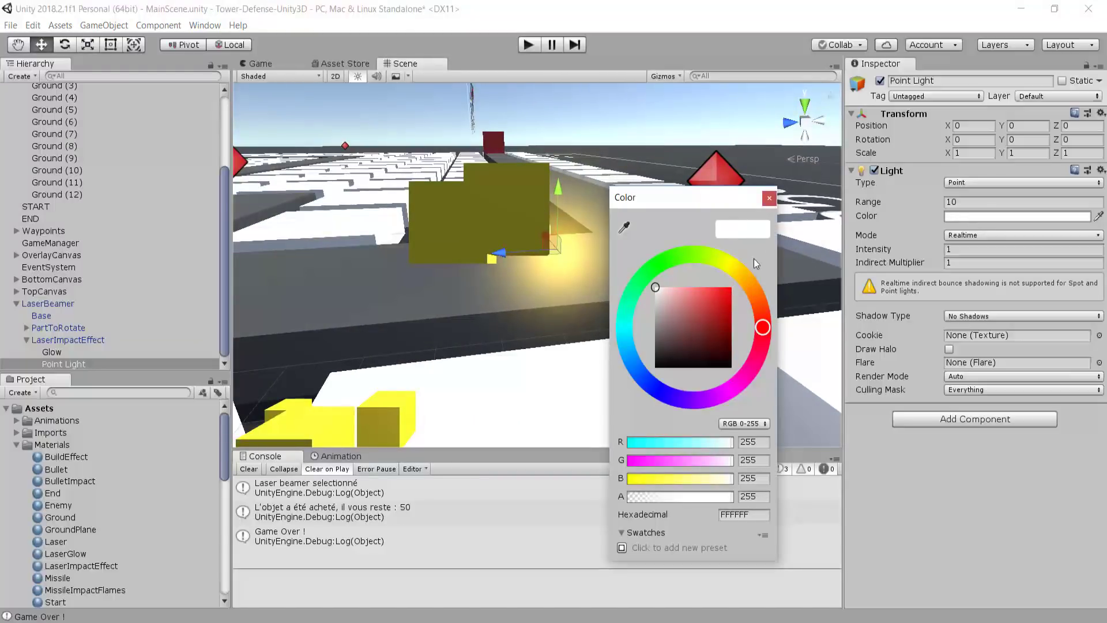
click(769, 198)
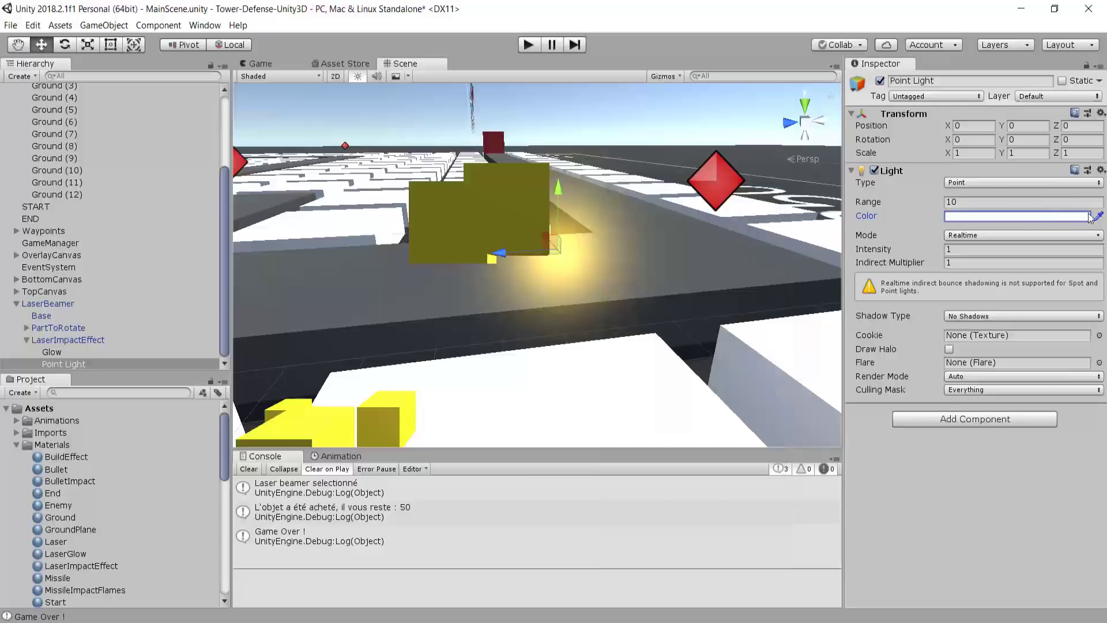
alt+drag(541, 297, 543, 327)
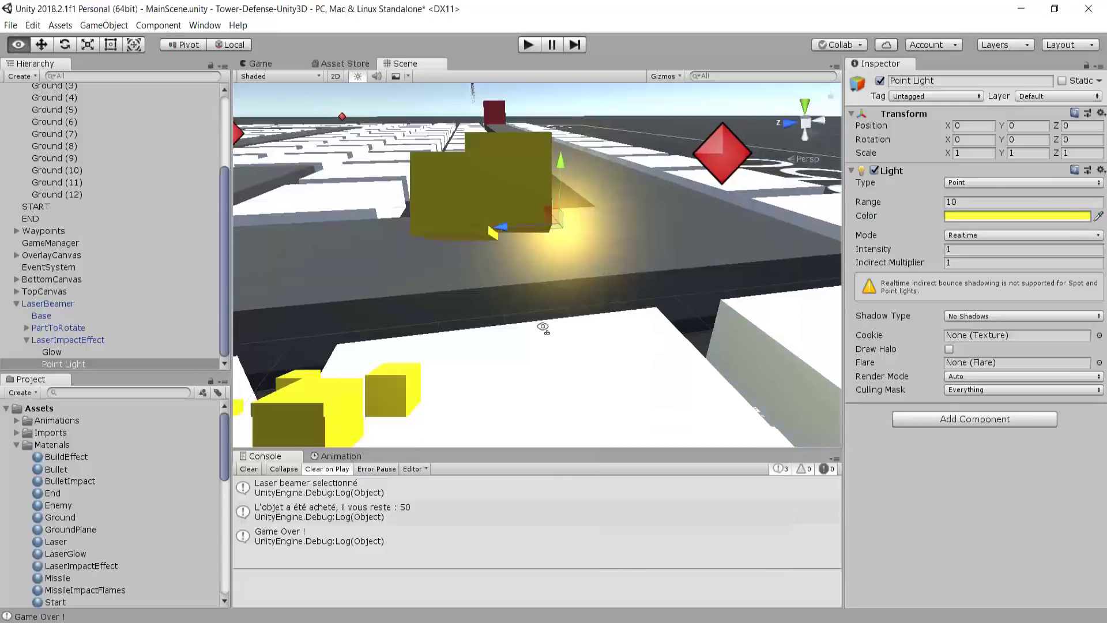
scroll(544, 323, down, 8)
scroll(532, 308, down, 4)
scroll(517, 306, up, 12)
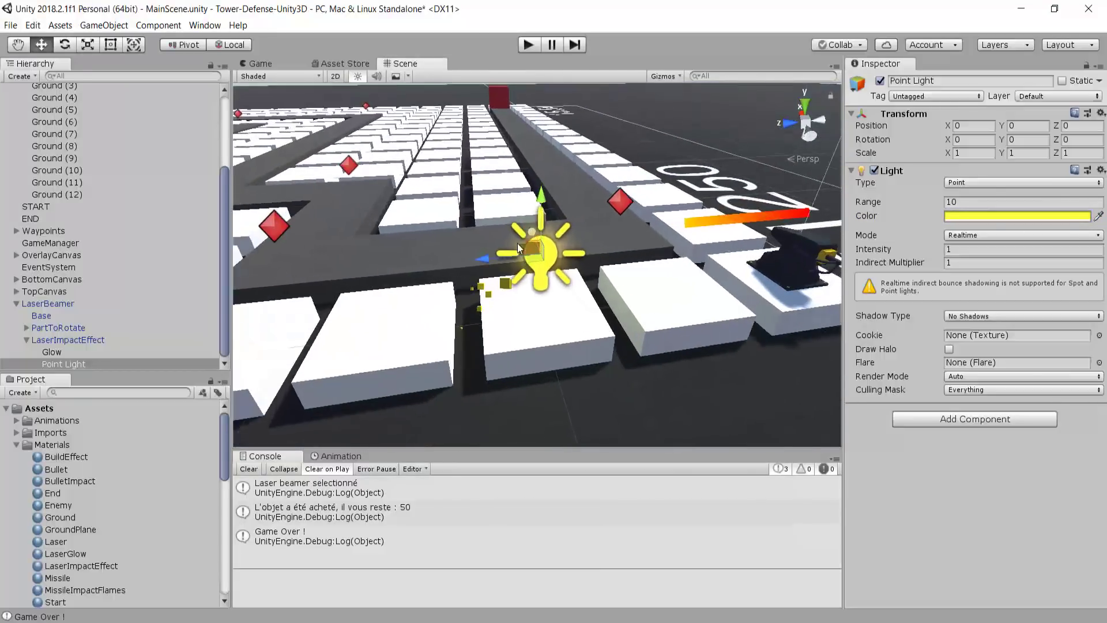
middle_drag(522, 276, 642, 270)
scroll(643, 270, up, 4)
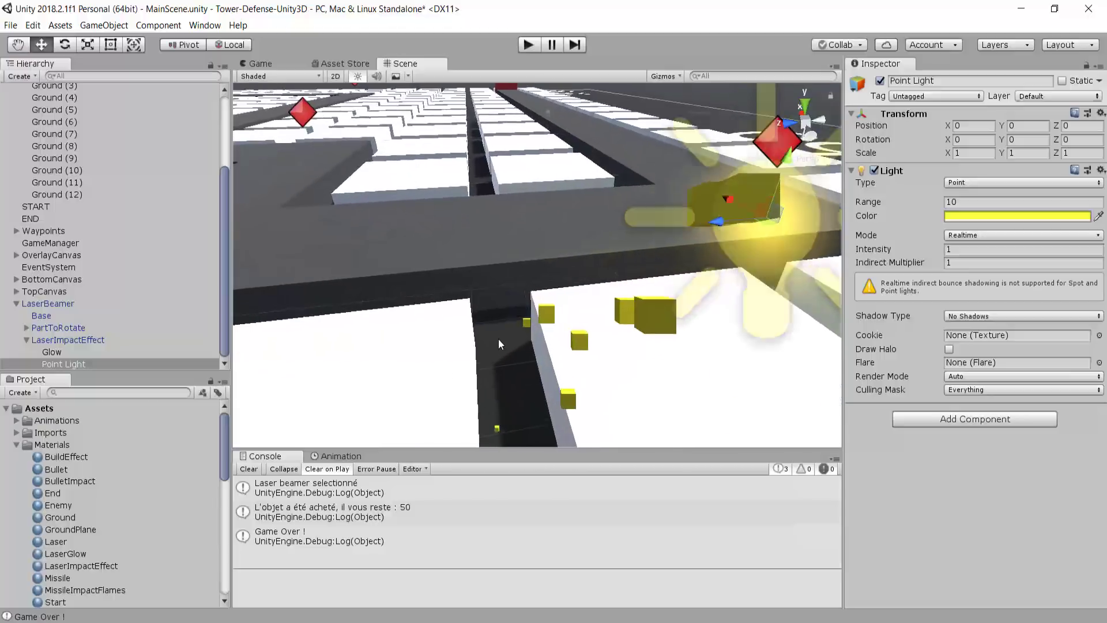
alt+drag(500, 342, 544, 341)
scroll(544, 341, down, 4)
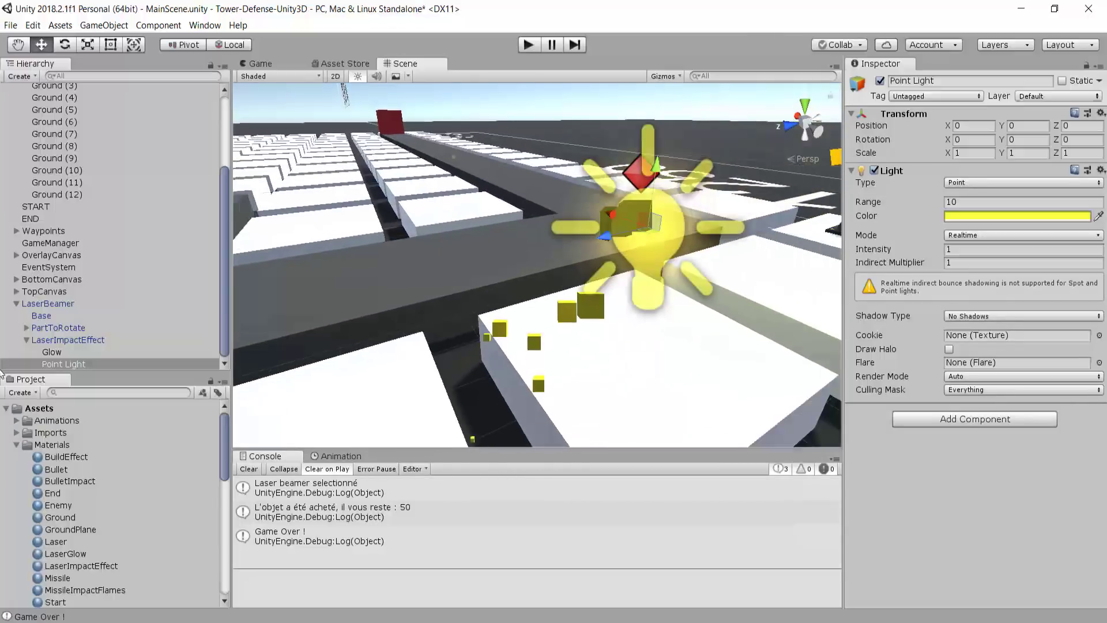
Raise the Point Light's Intensity, trying 3 before 4, and check the light on the surrounding blocks
click(88, 356)
click(63, 364)
middle_drag(562, 272, 521, 272)
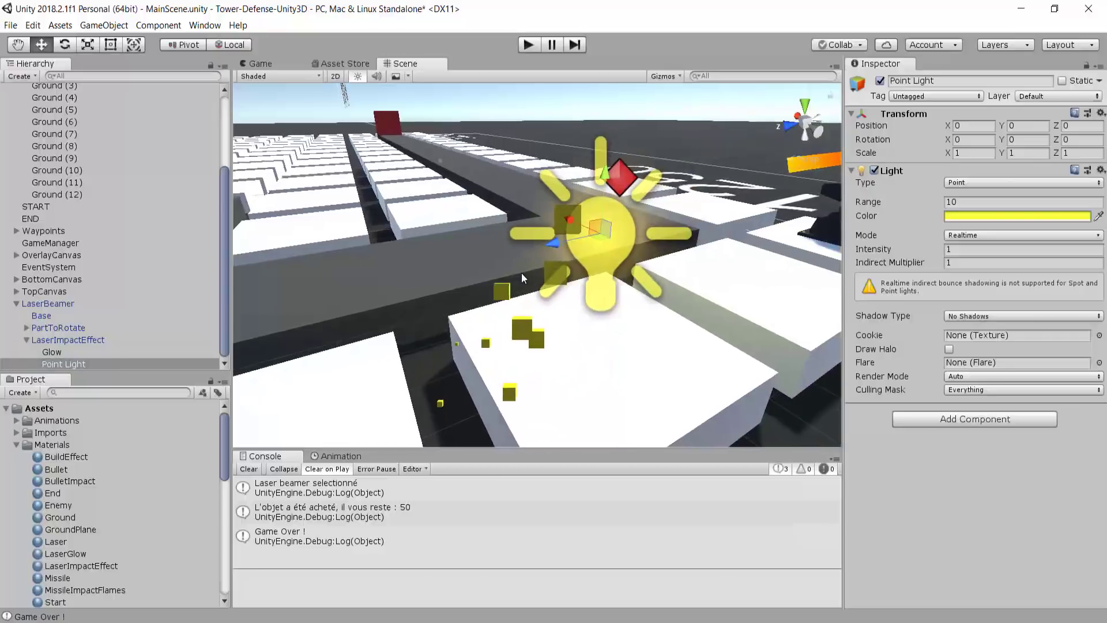
text(3)
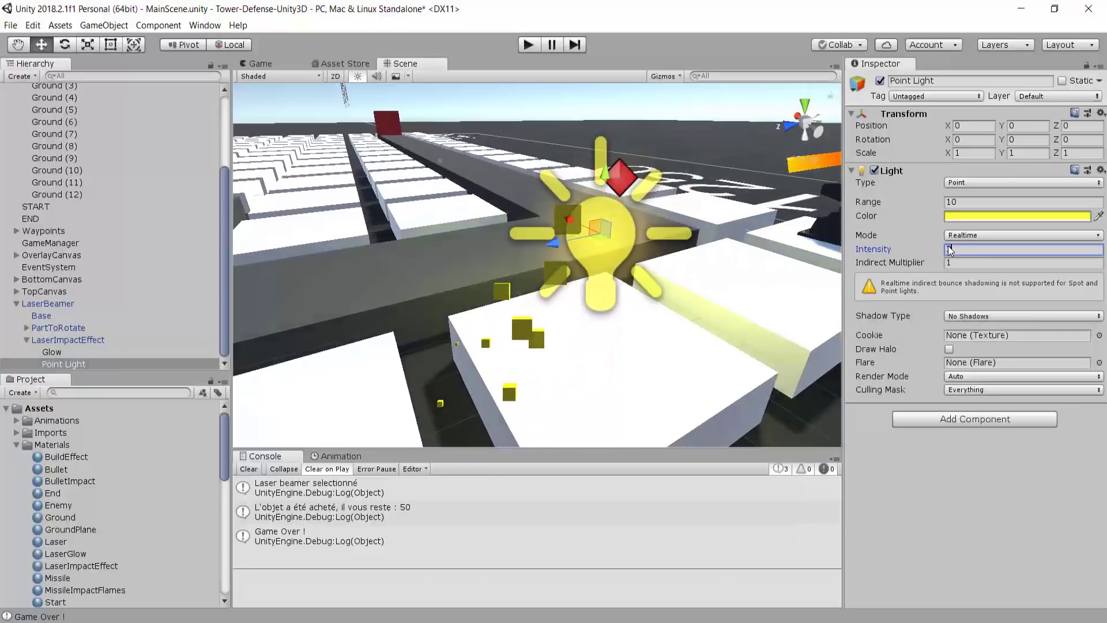
scroll(768, 288, down, 4)
alt+drag(680, 271, 543, 205)
click(976, 247)
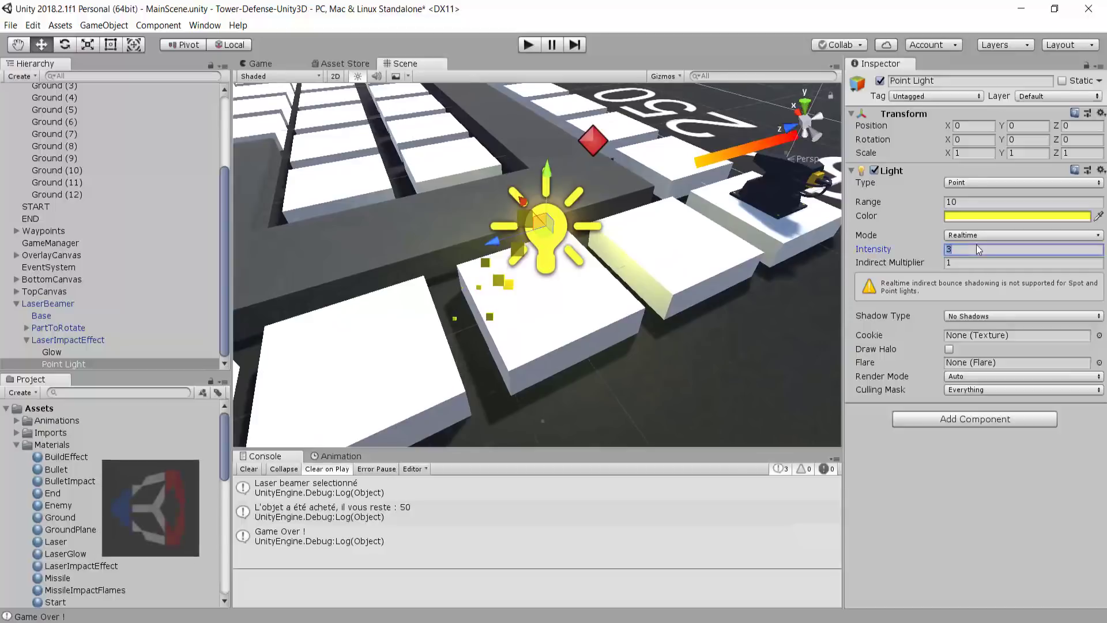
text(4)
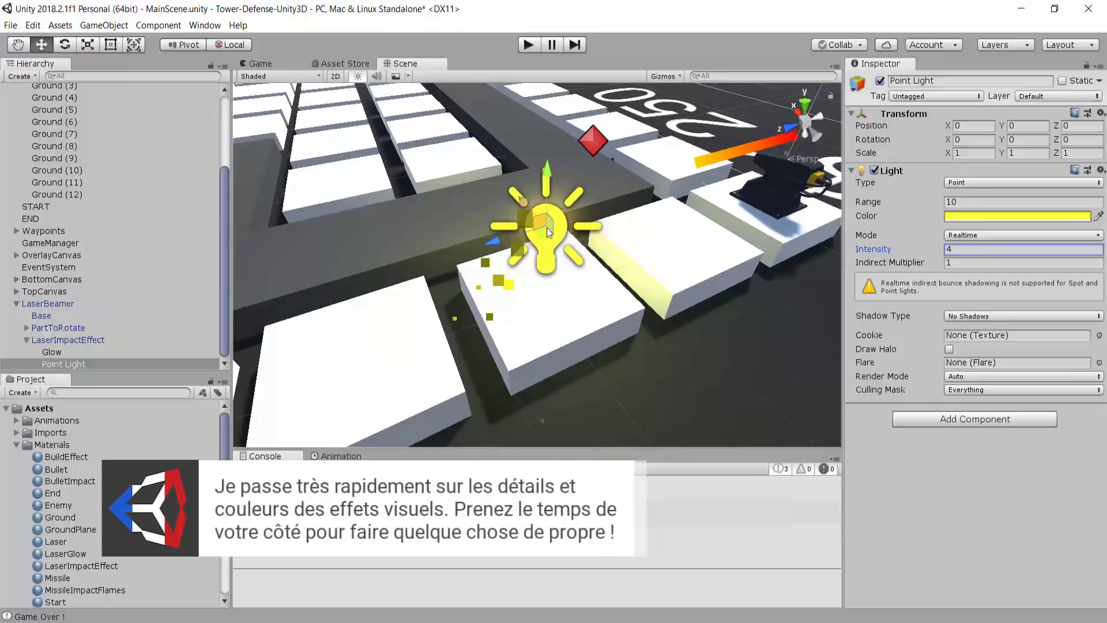
Shift the Point Light's Color hue toward orange, to FFDA42
click(968, 217)
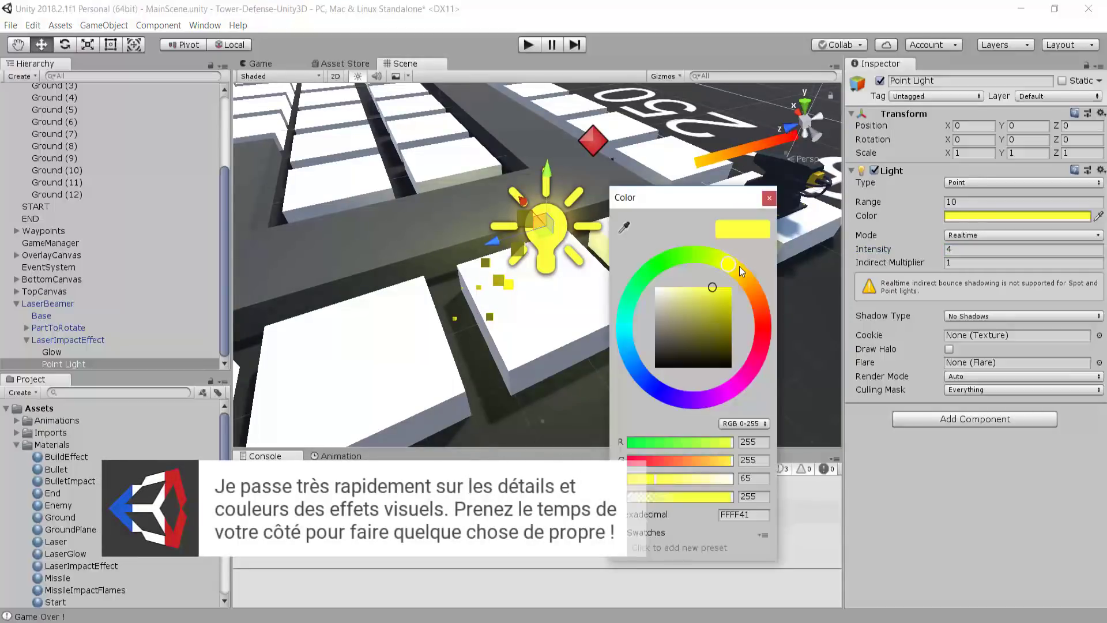
drag(738, 267, 742, 267)
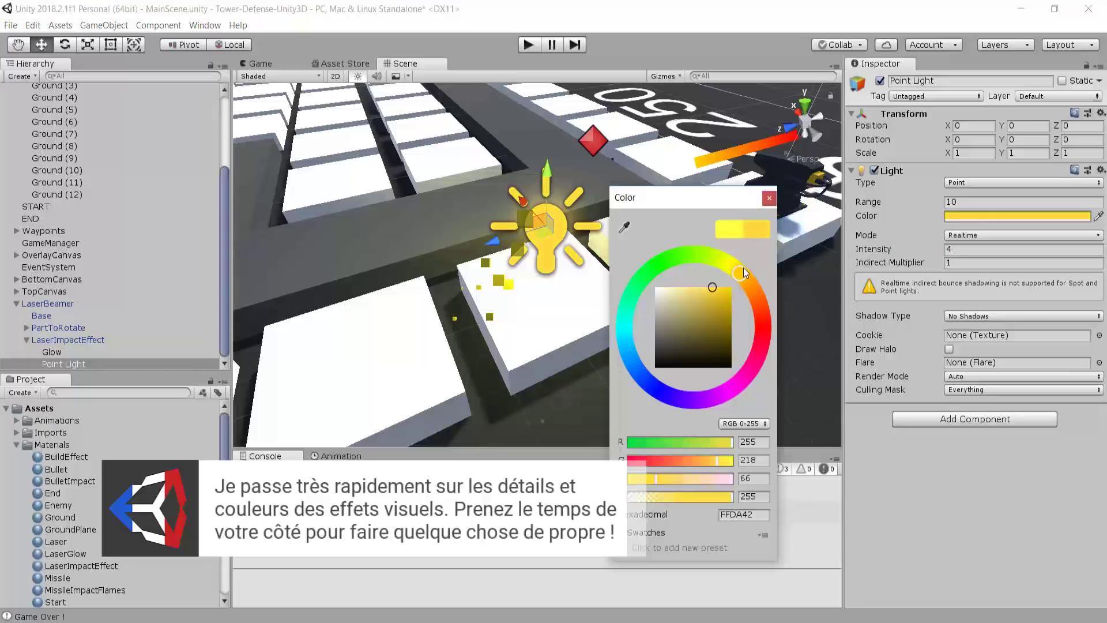
click(769, 199)
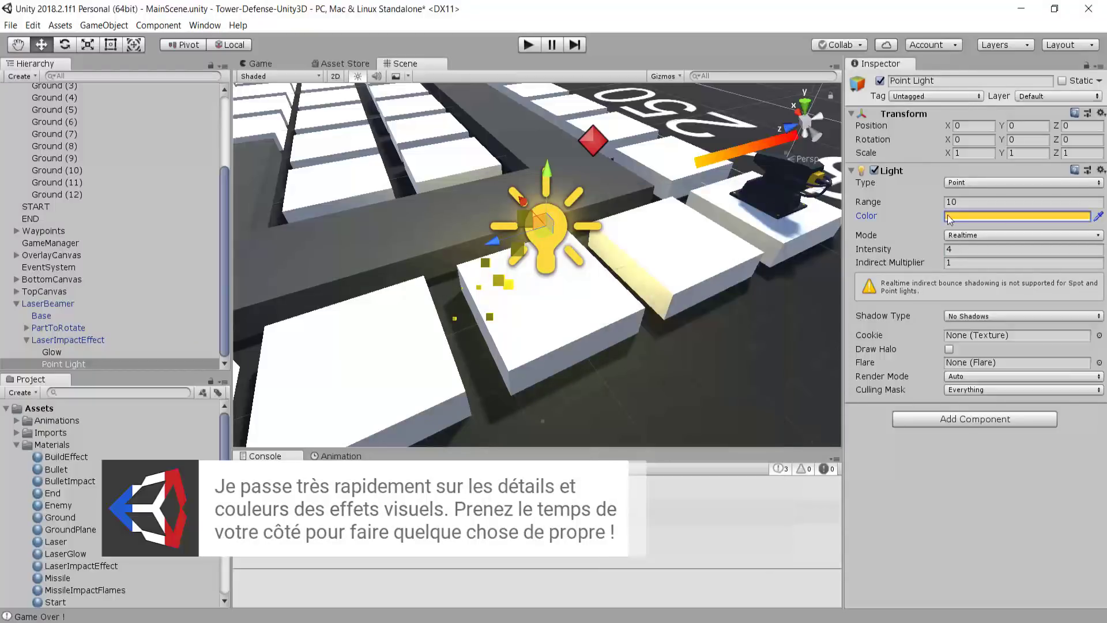
Set the Point Light's Range to 15 and check its spread over the surrounding blocks
click(954, 202)
text(15)
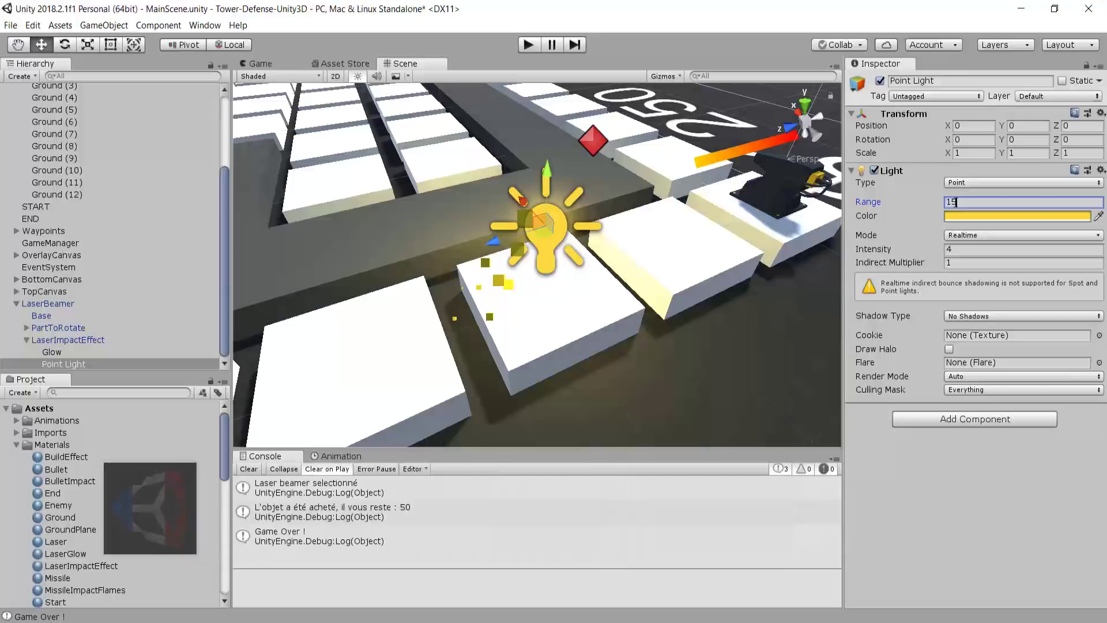
scroll(538, 253, down, 4)
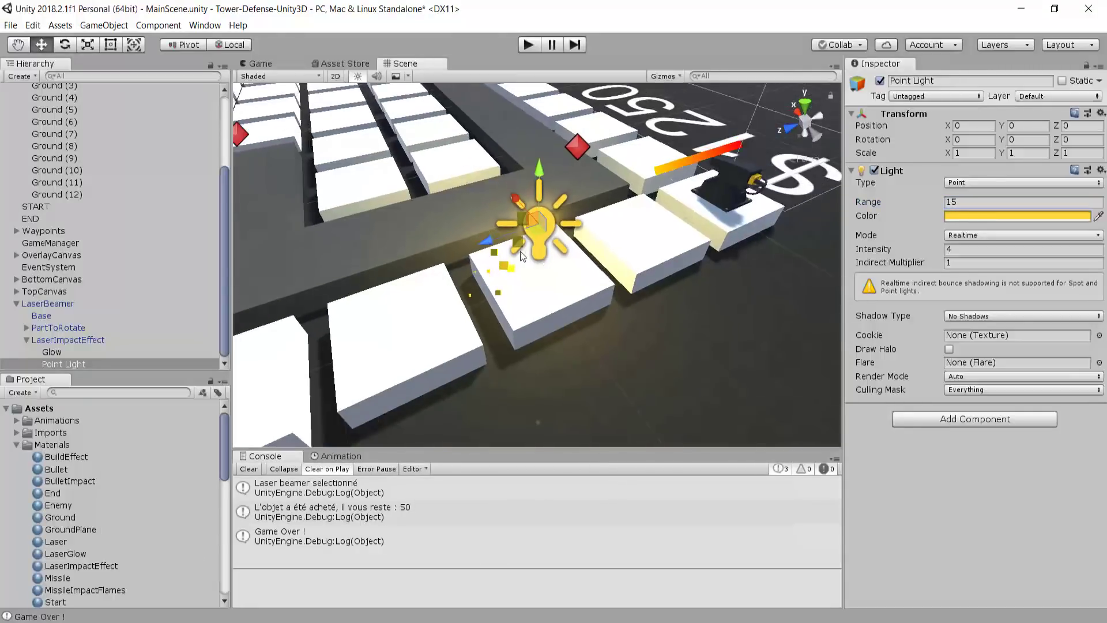
Apply the LaserBeamer instance's changes to its prefab
click(27, 343)
click(51, 327)
click(16, 328)
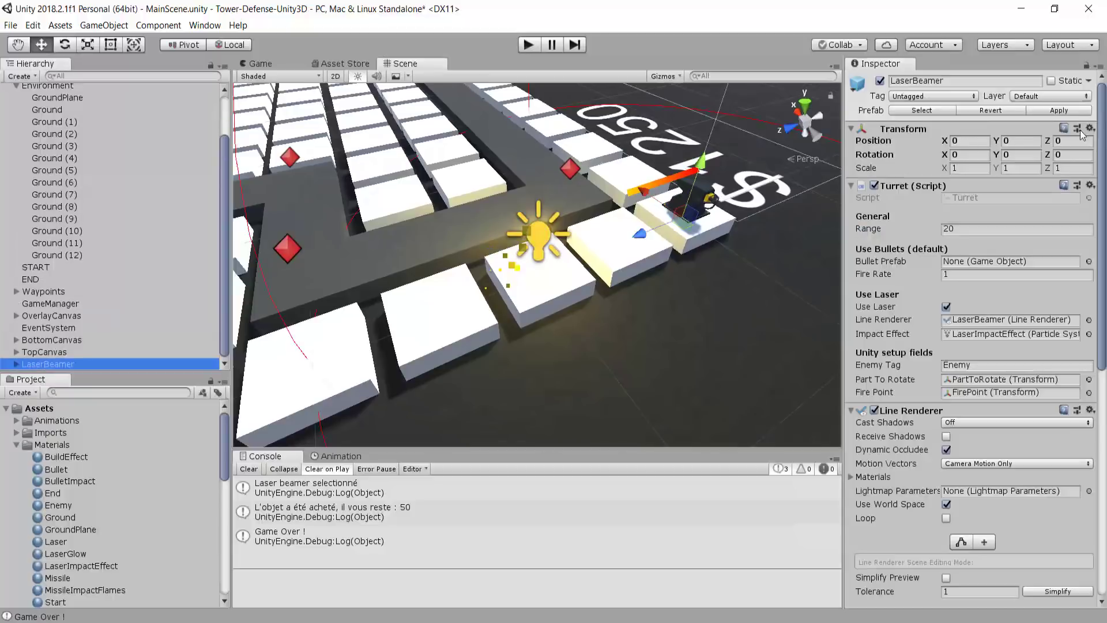
click(1071, 110)
Run the game and place a $350 laser beamer on a block beside the enemy path to test the impact light
scroll(599, 267, down, 2)
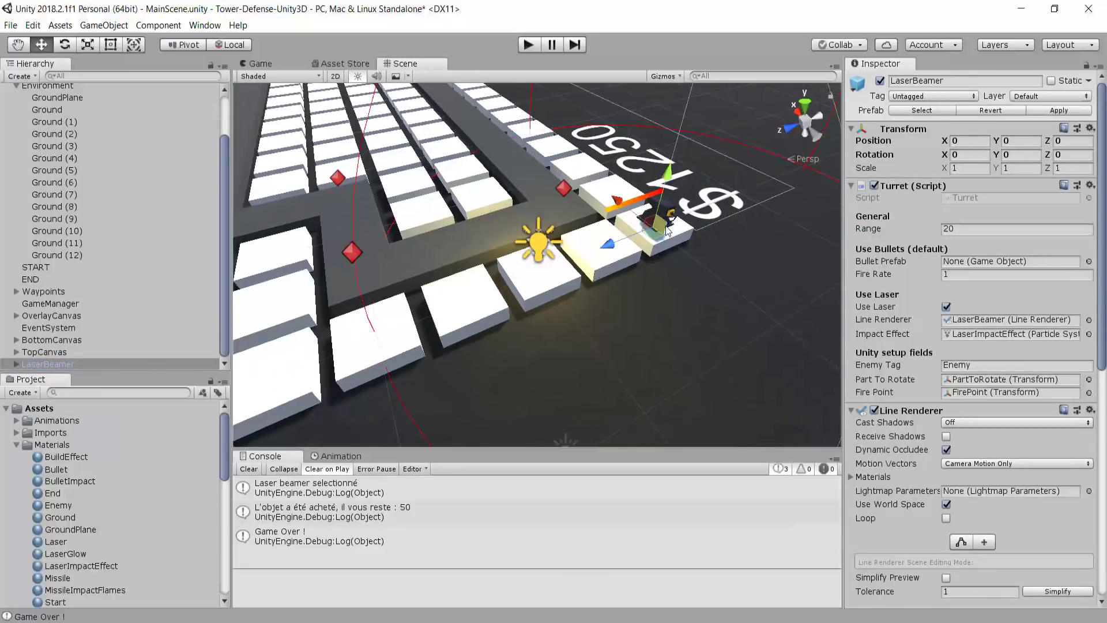
scroll(667, 230, down, 2)
middle_drag(476, 172, 715, 277)
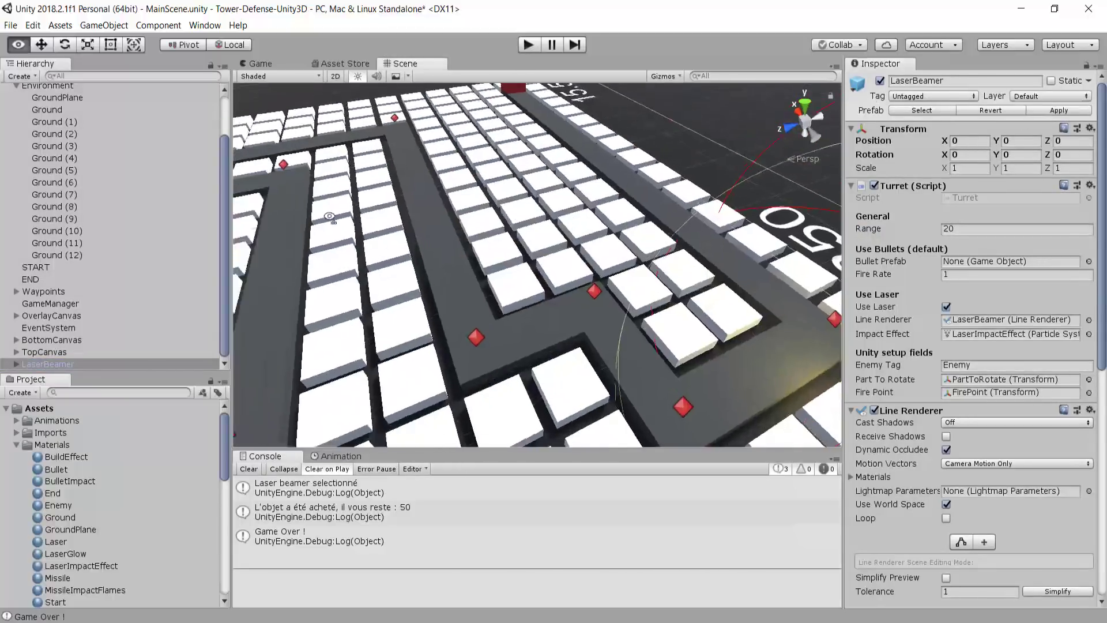
right_drag(663, 242, 391, 225)
middle_drag(391, 225, 340, 401)
scroll(585, 331, up, 5)
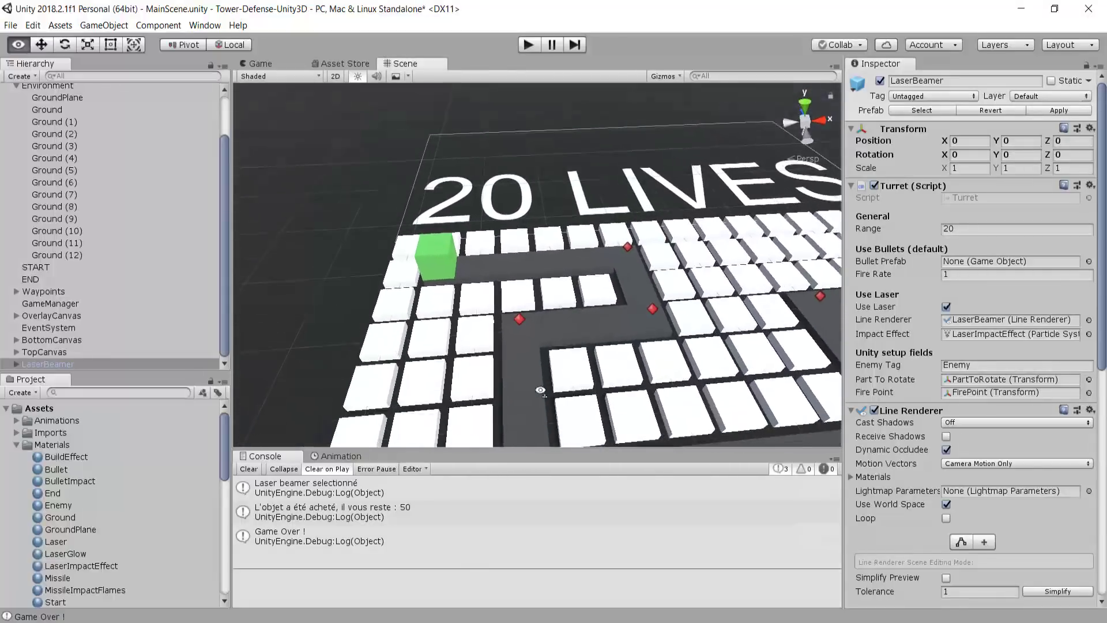
key(ctrl+p)
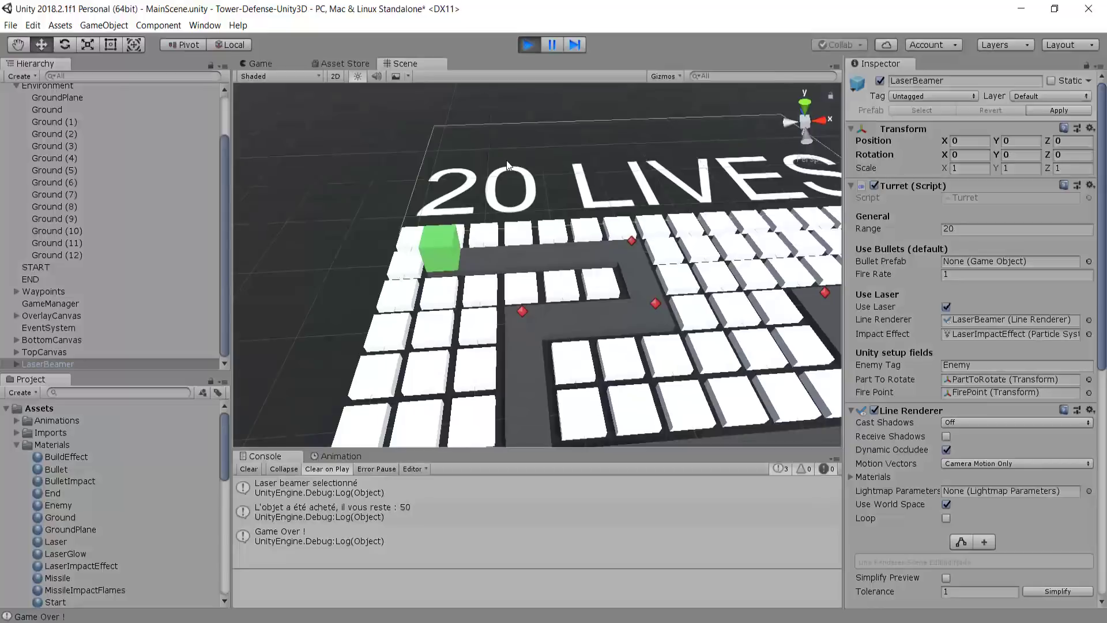
click(590, 414)
scroll(454, 85, up, 3)
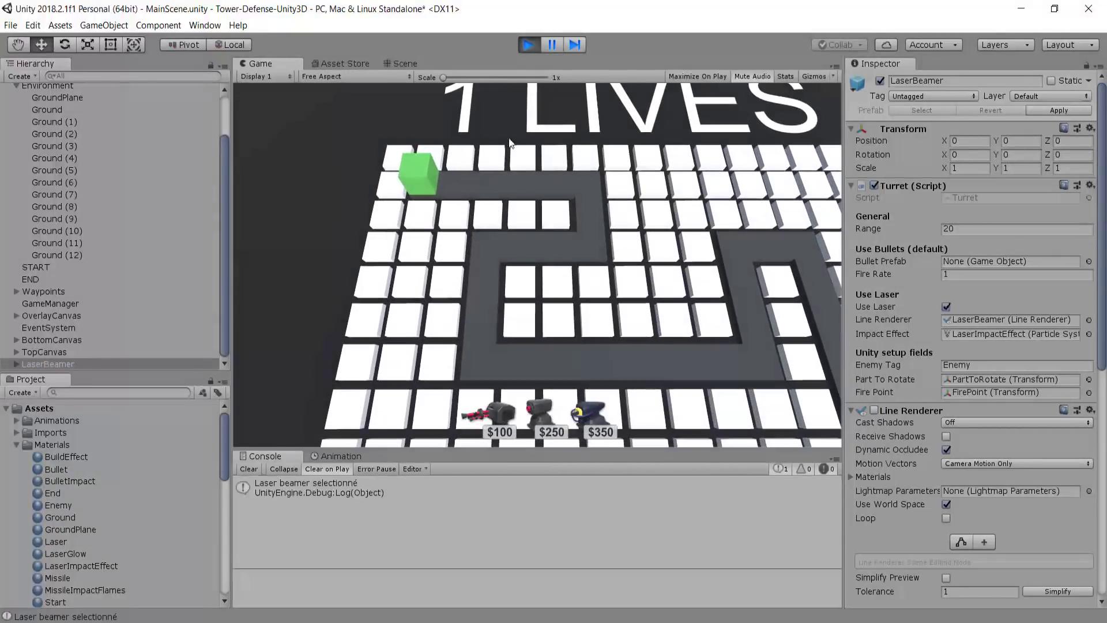
click(611, 217)
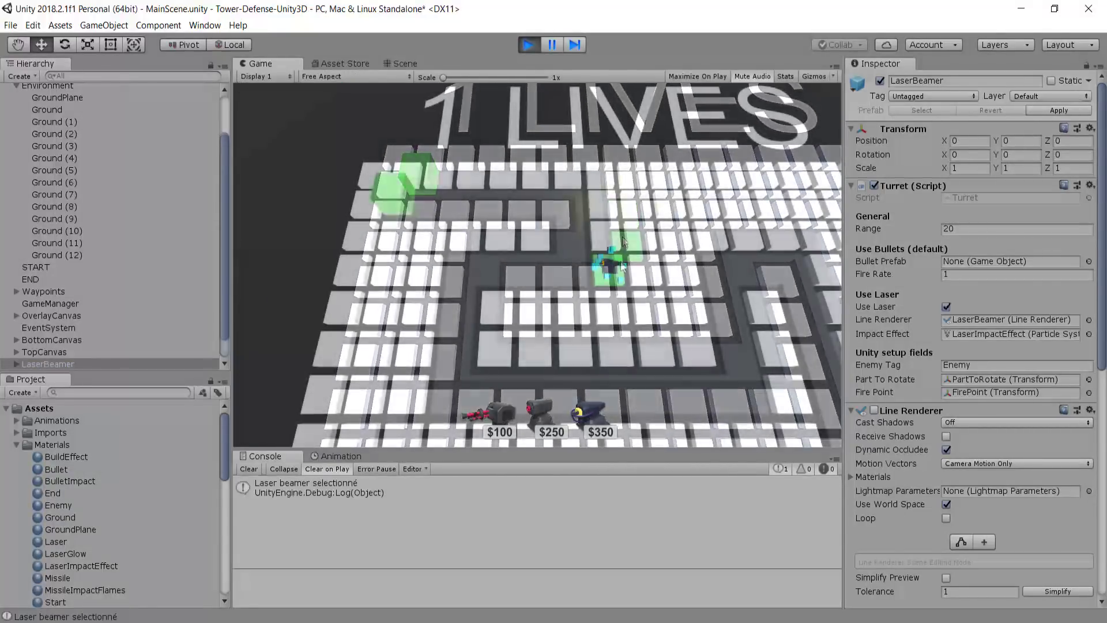
scroll(634, 141, up, 2)
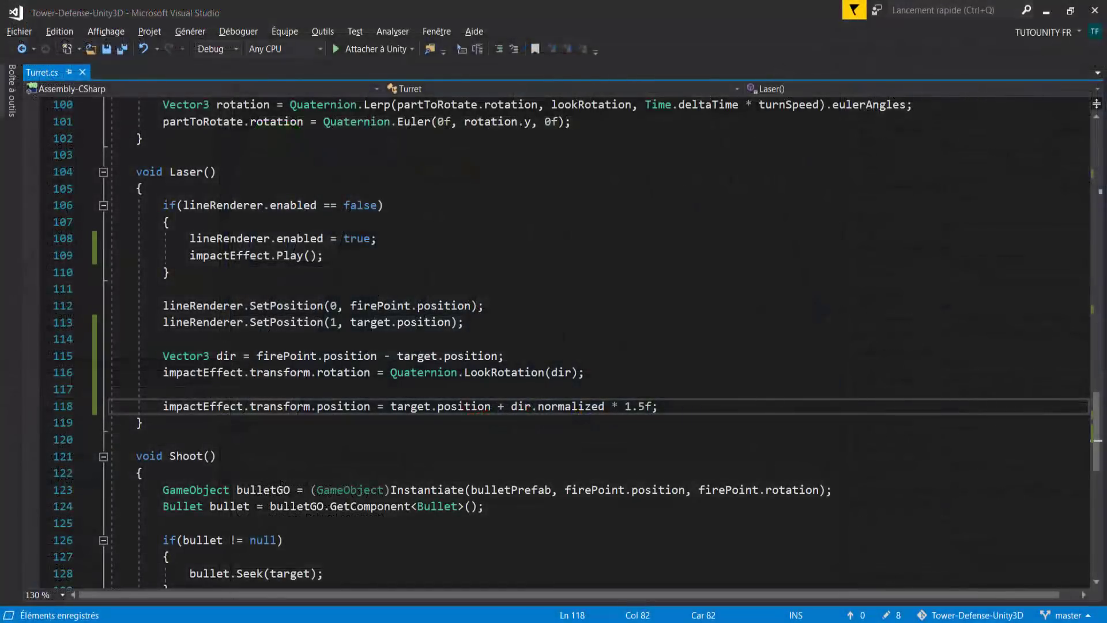
In Turret.cs in Visual Studio, declare the field "public Light impactLight;" below impactEffect under the Use Laser header
scroll(436, 310, up, 13)
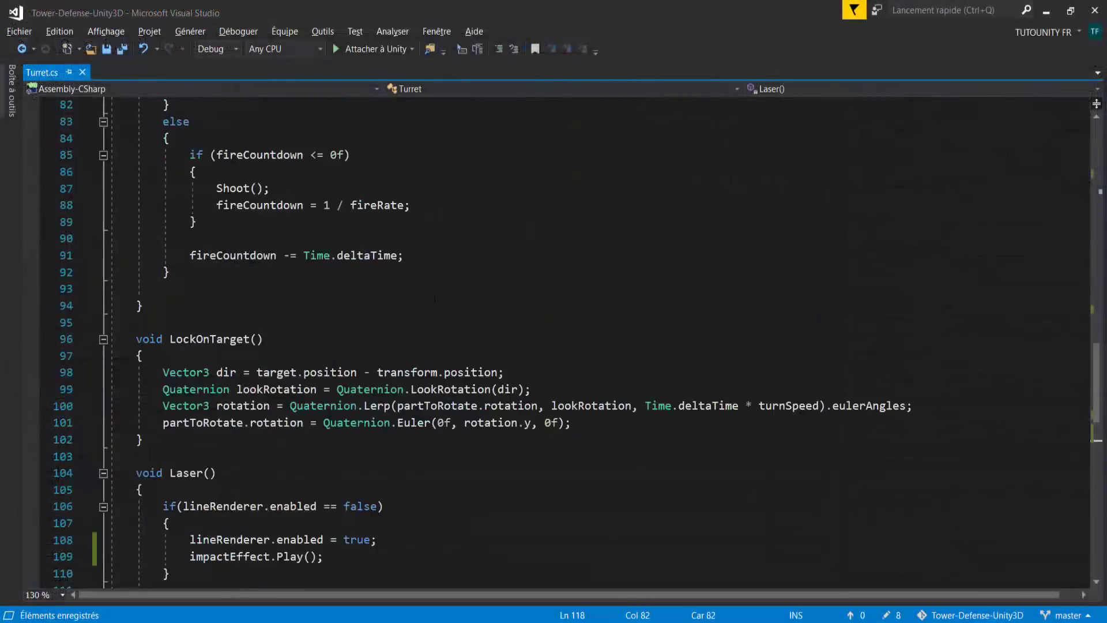
scroll(435, 310, up, 19)
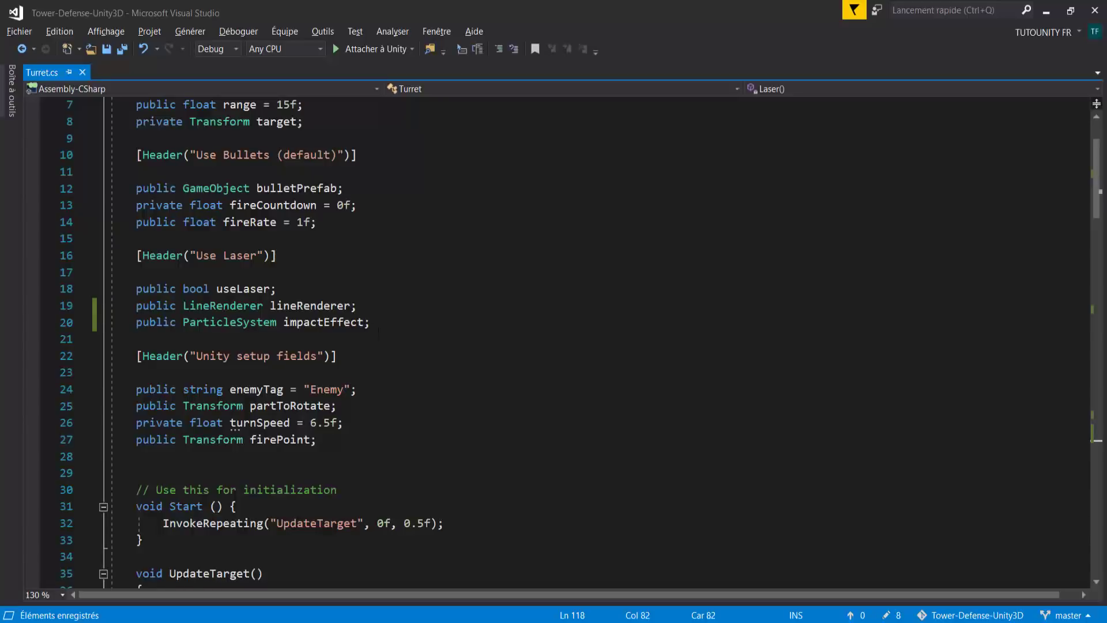
click(403, 327)
key(Return)
text(public )
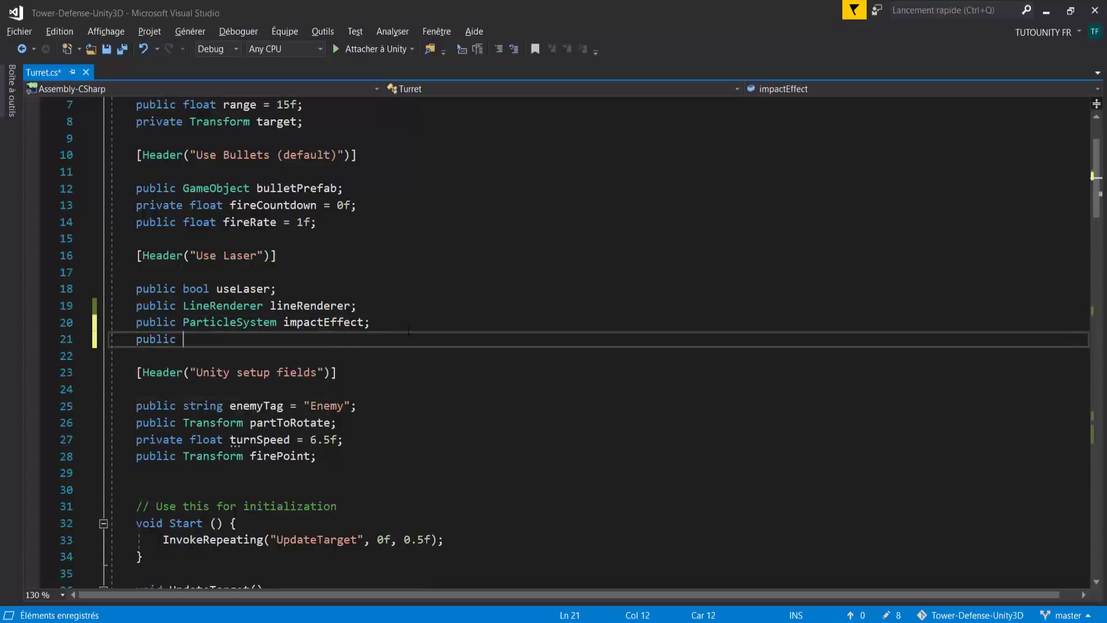
text(Light impactLight;)
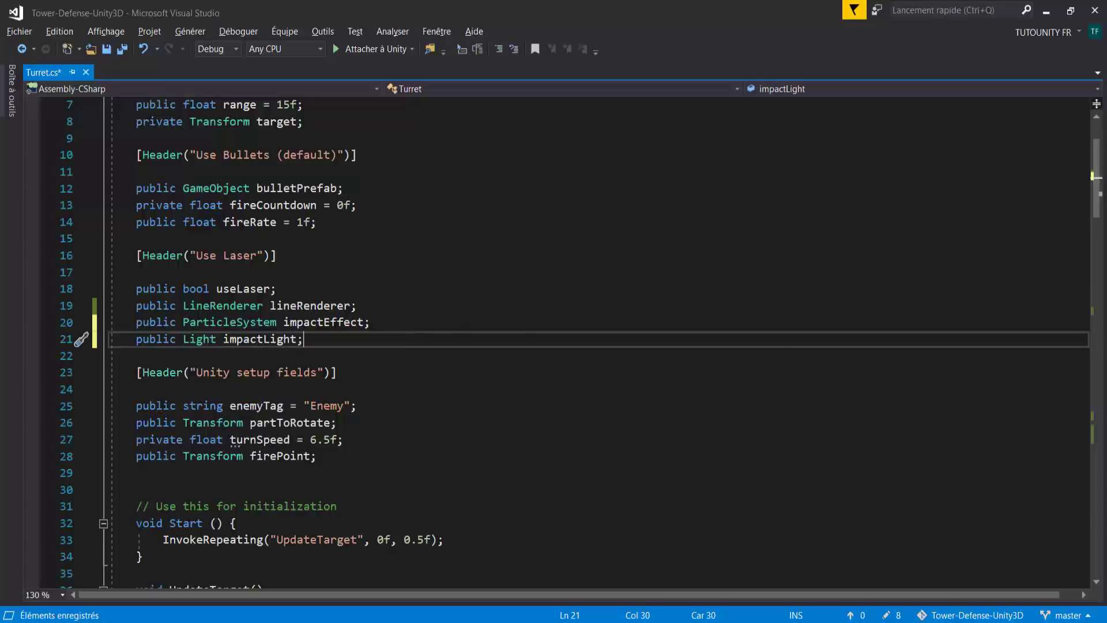
Add "impactLight.enabled = false;" after impactEffect.Stop() in the Update method's no-target branch
scroll(553, 340, down, 15)
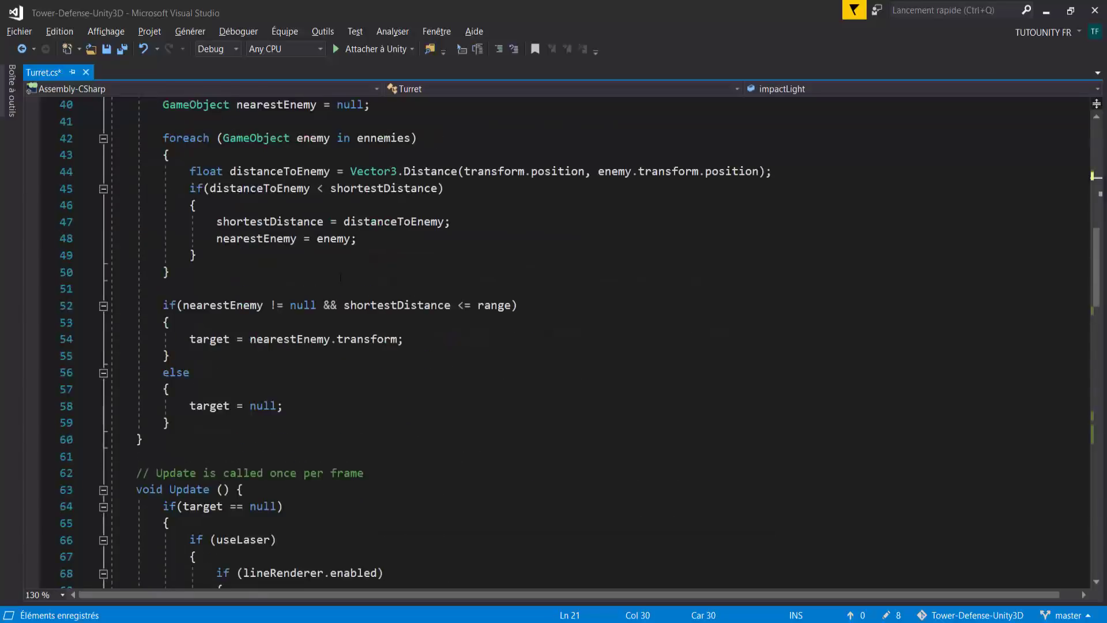
scroll(402, 326, down, 5)
scroll(402, 327, up, 3)
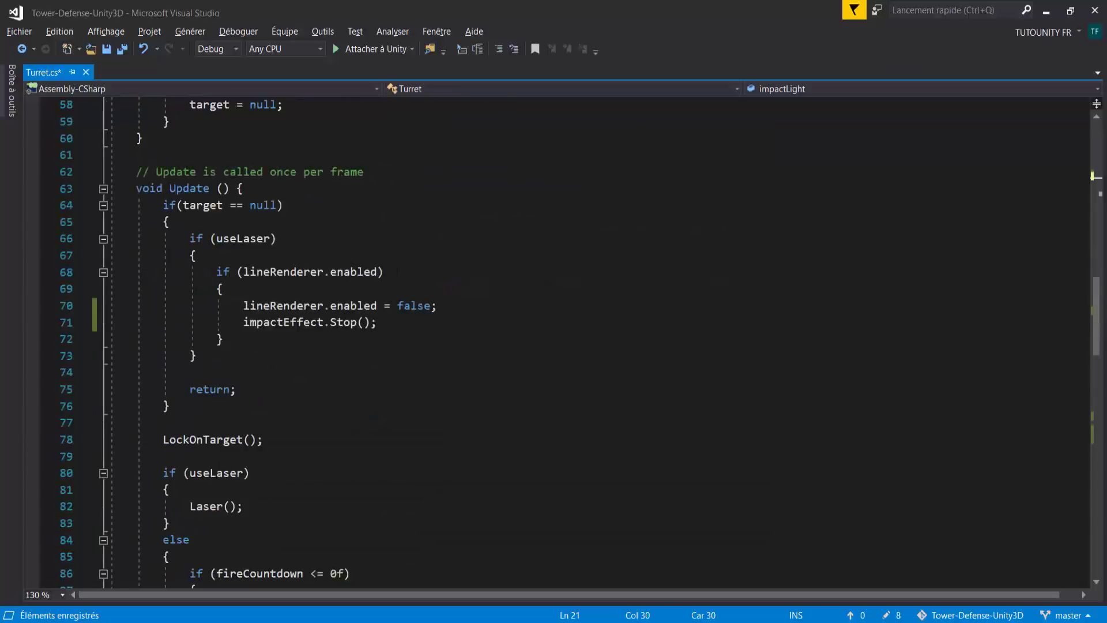
click(402, 323)
key(Return)
text(li)
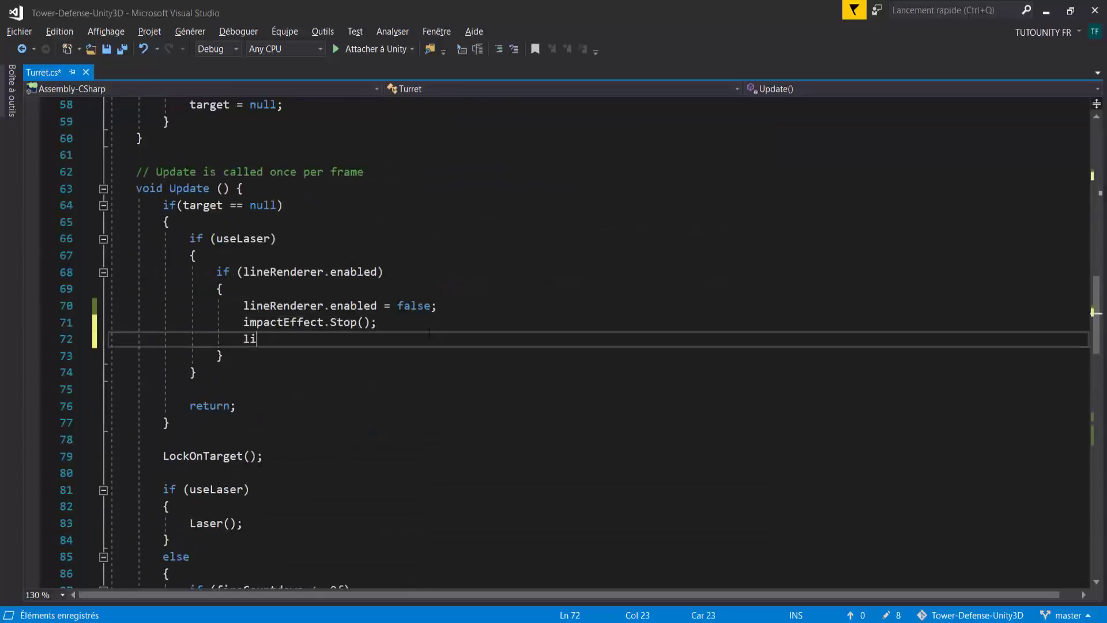
text(ght)
key(Up)
key(Tab)
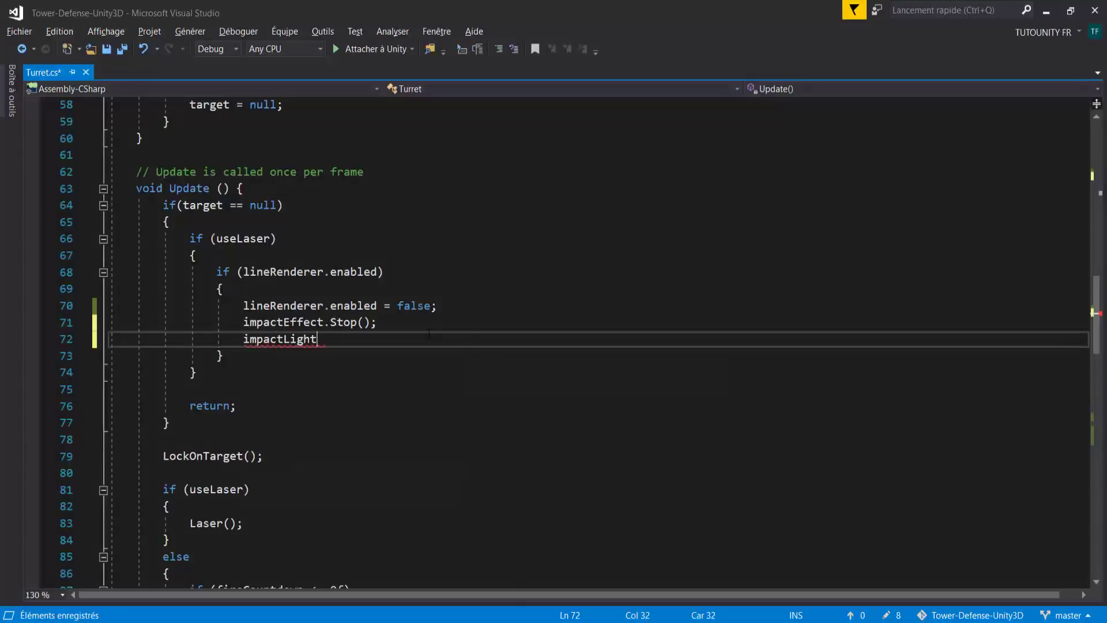
text(.enabled)
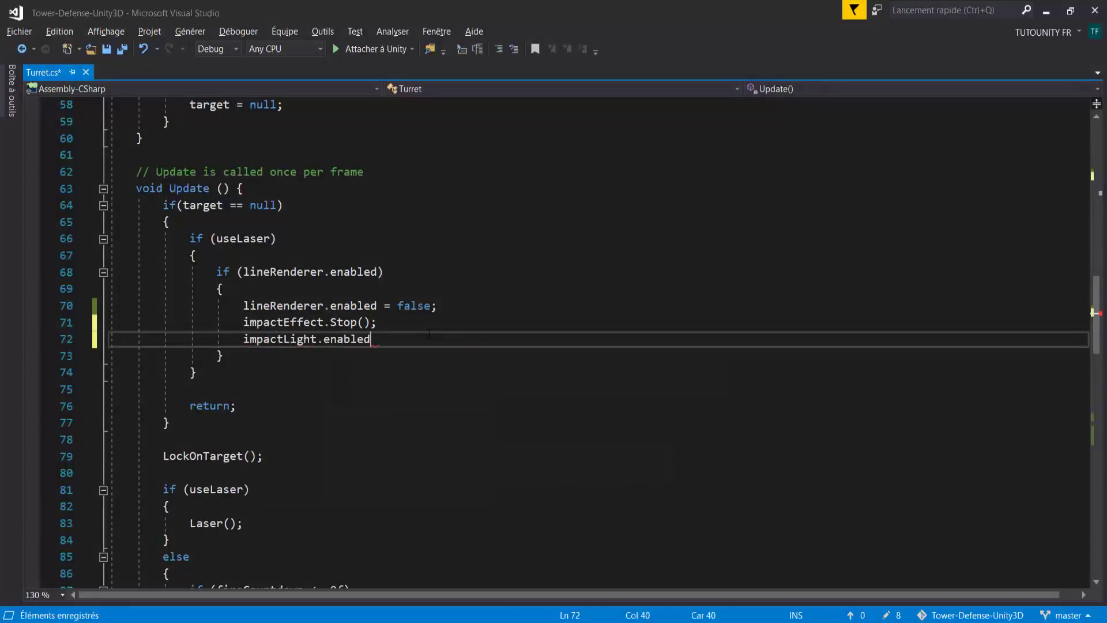
text( = fal)
Add "impactLight.enabled = true;" after impactEffect.Play() in the Laser method
scroll(292, 345, down, 13)
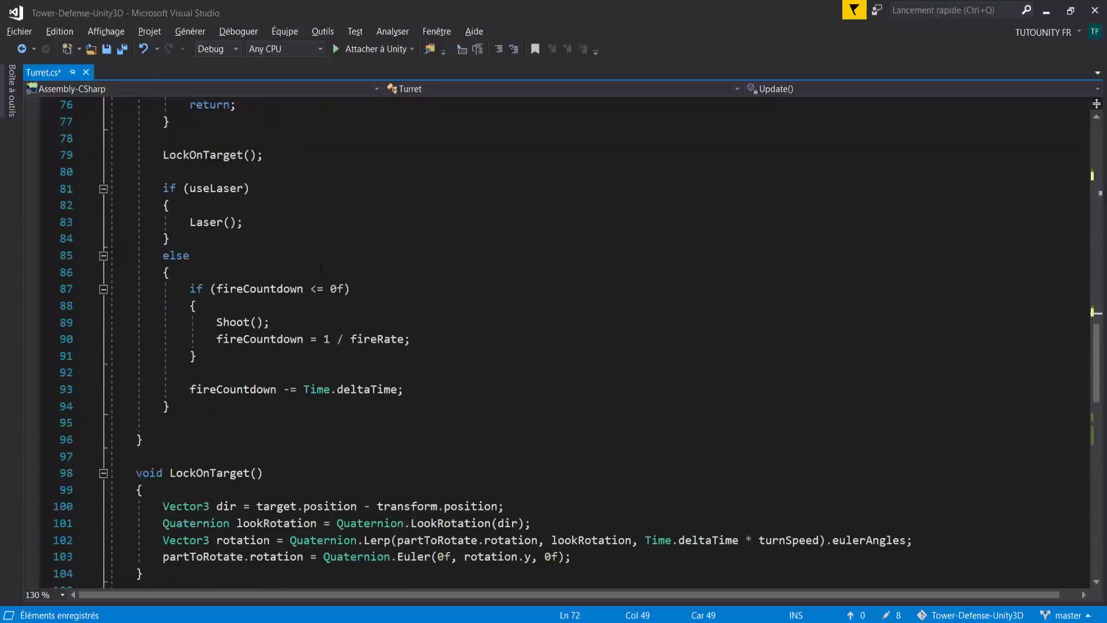
scroll(317, 250, down, 1)
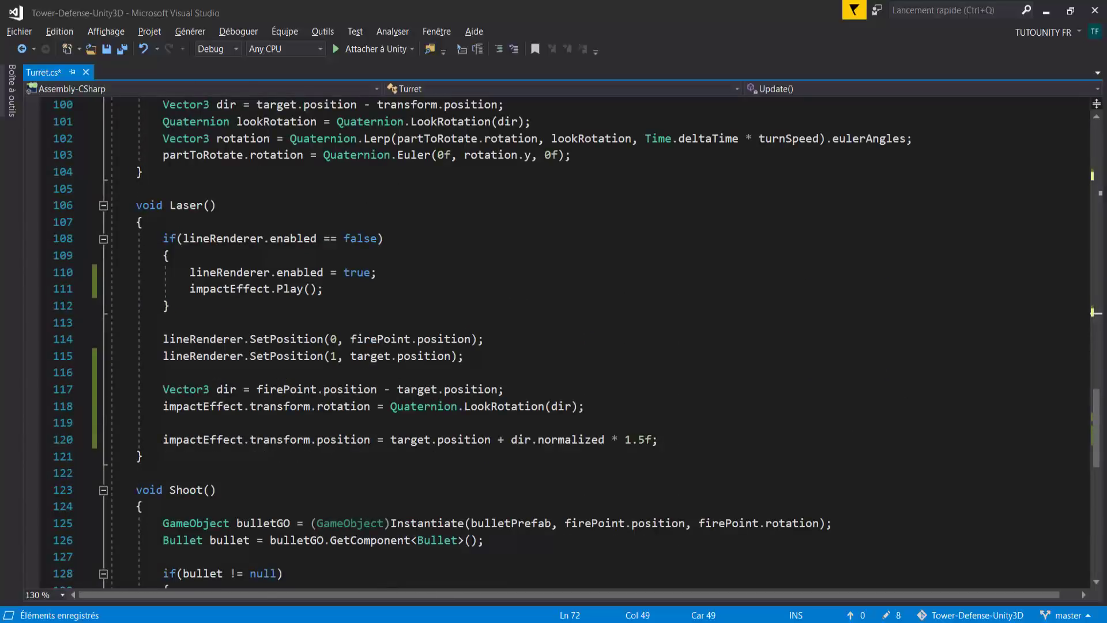
click(372, 290)
key(Return)
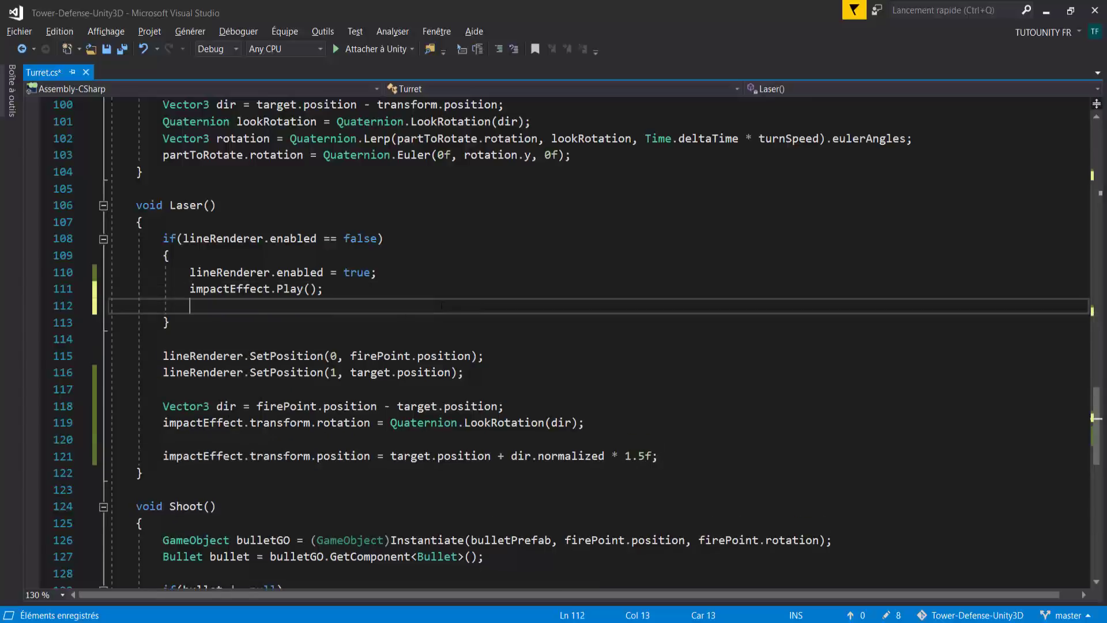
text(impac)
key(Tab)
text(.ena)
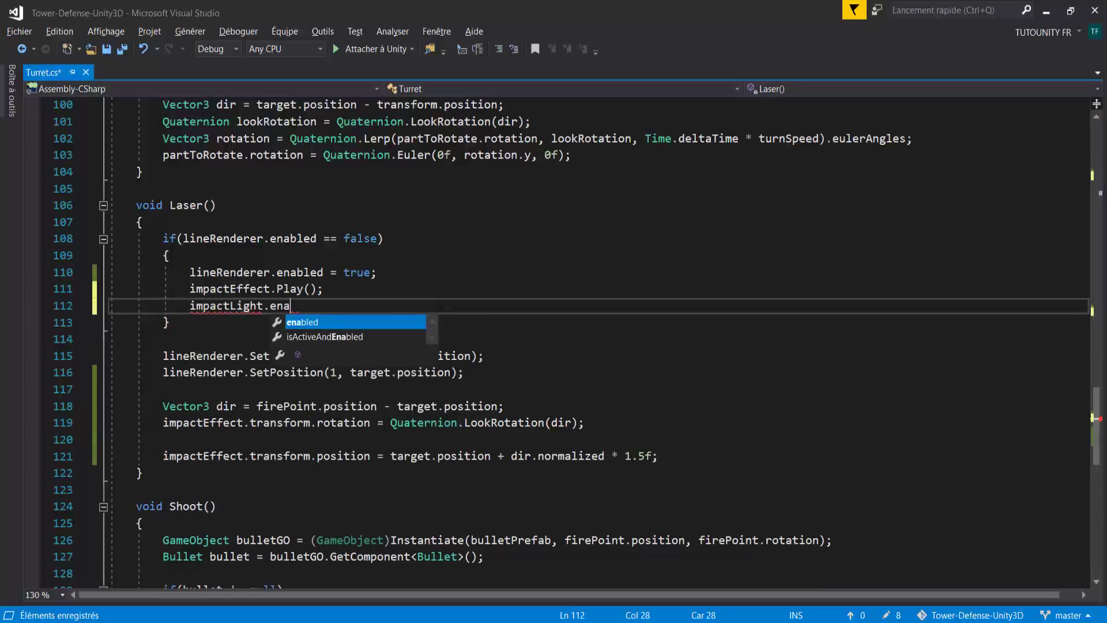
key(Tab)
text(= true;)
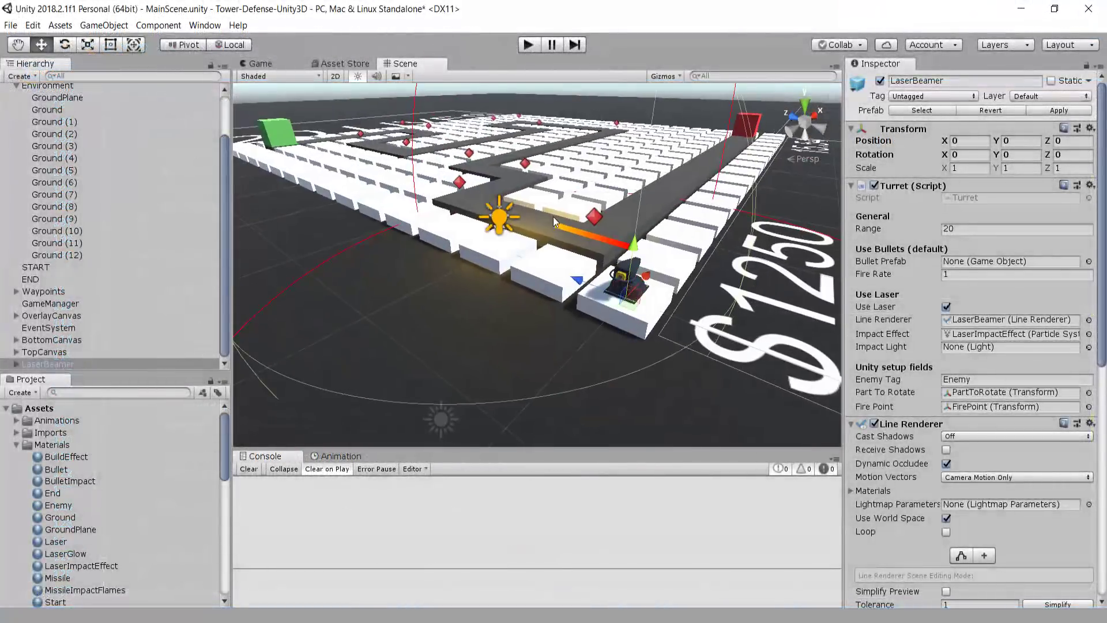
Back in Unity, assign the Point Light under LaserImpactEffect to the Impact Light field of the LaserBeamer's Turret script
scroll(554, 219, up, 5)
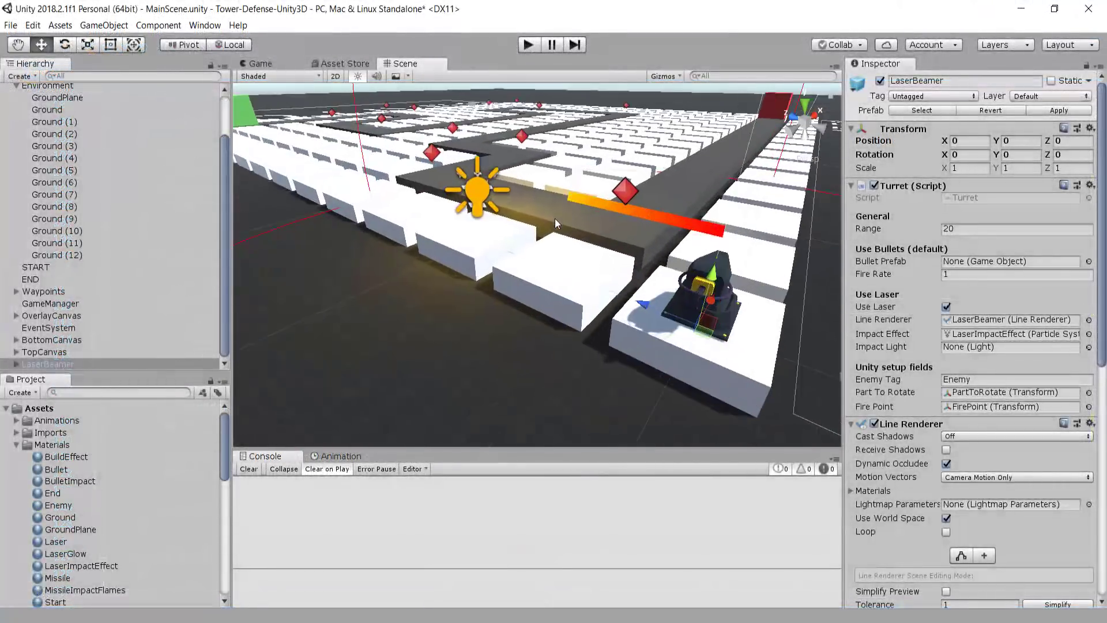
scroll(507, 310, down, 4)
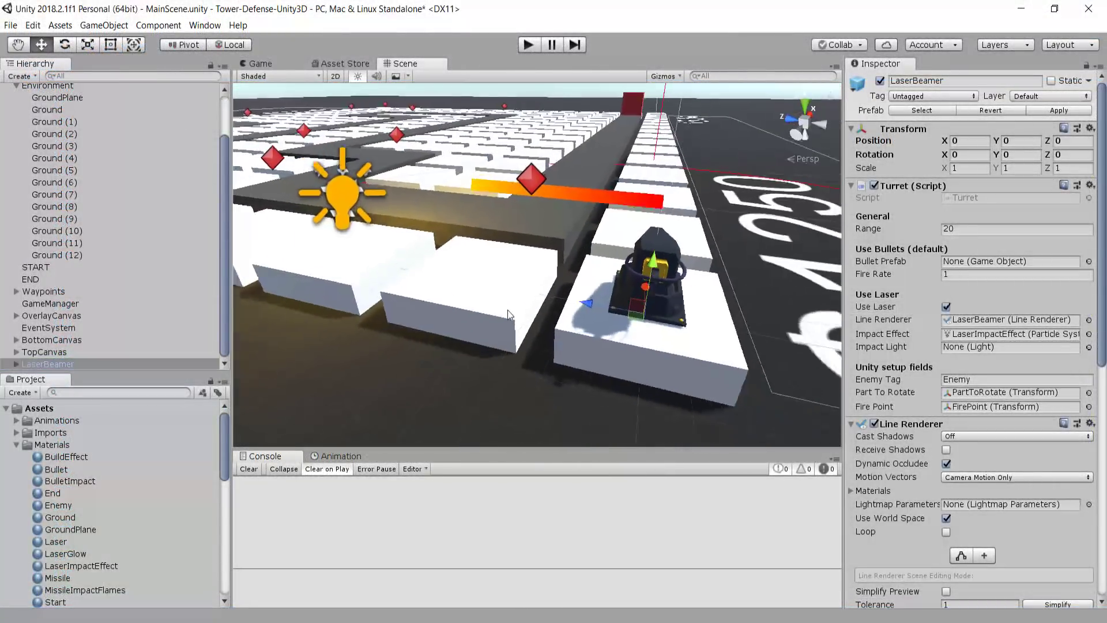
scroll(972, 359, down, 5)
scroll(972, 359, up, 5)
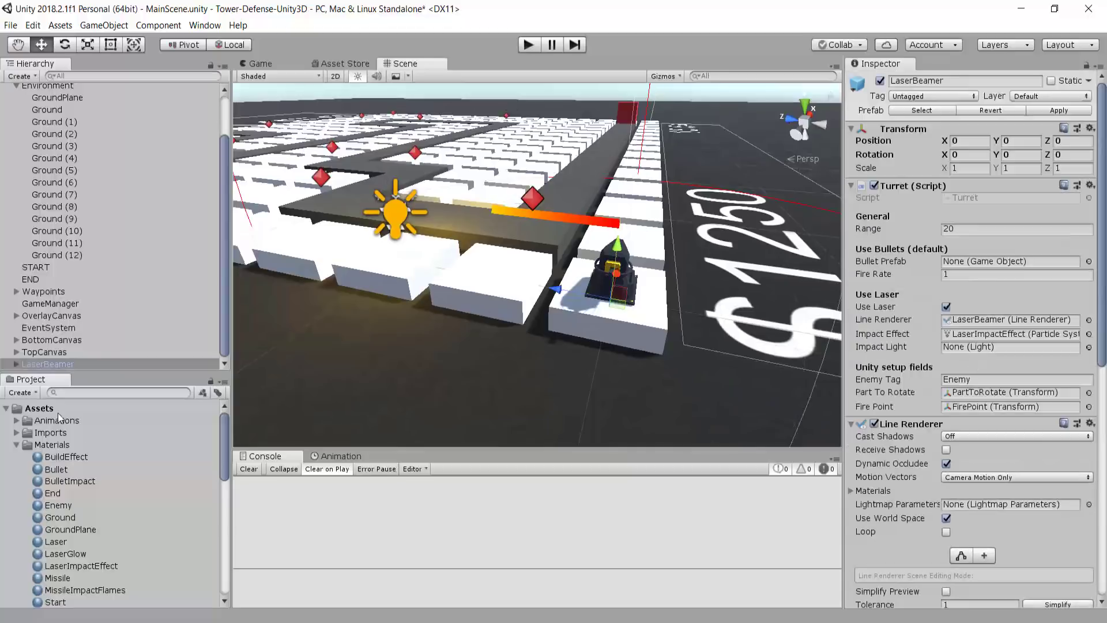
click(17, 364)
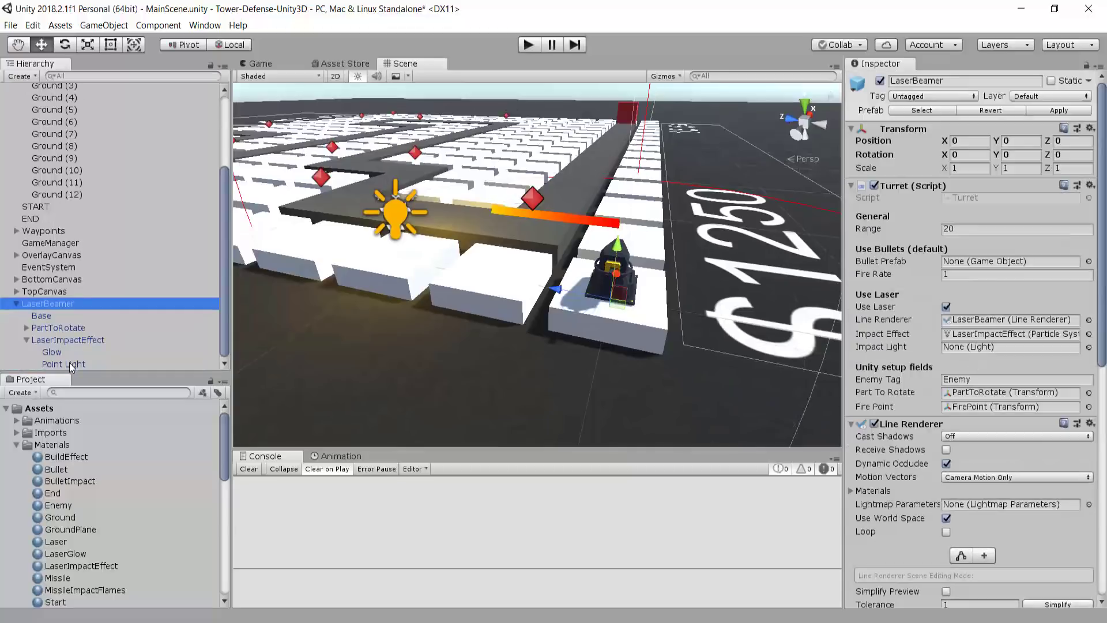
drag(69, 362, 969, 349)
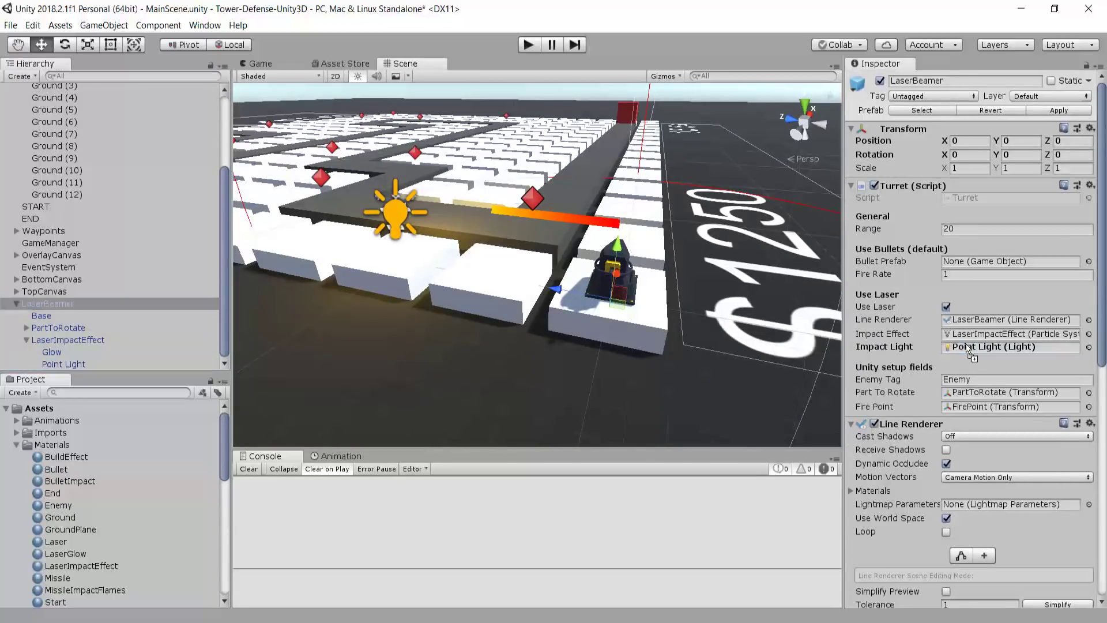
Rename the Point Light as Light and apply the LaserBeamer's changes to its prefab
click(133, 363)
click(915, 81)
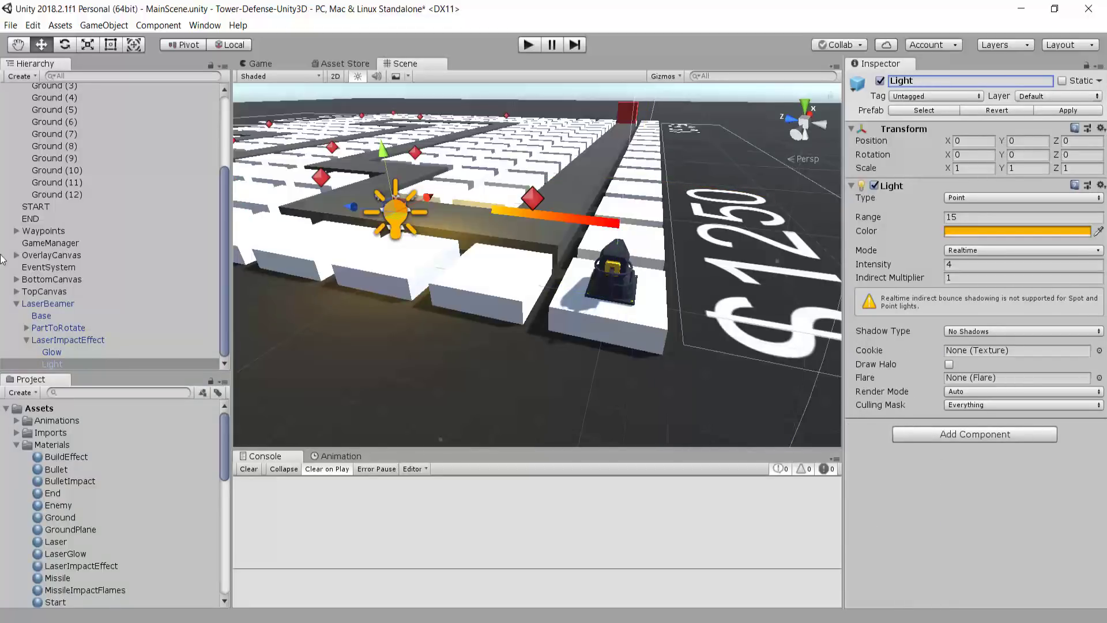
click(38, 315)
click(17, 306)
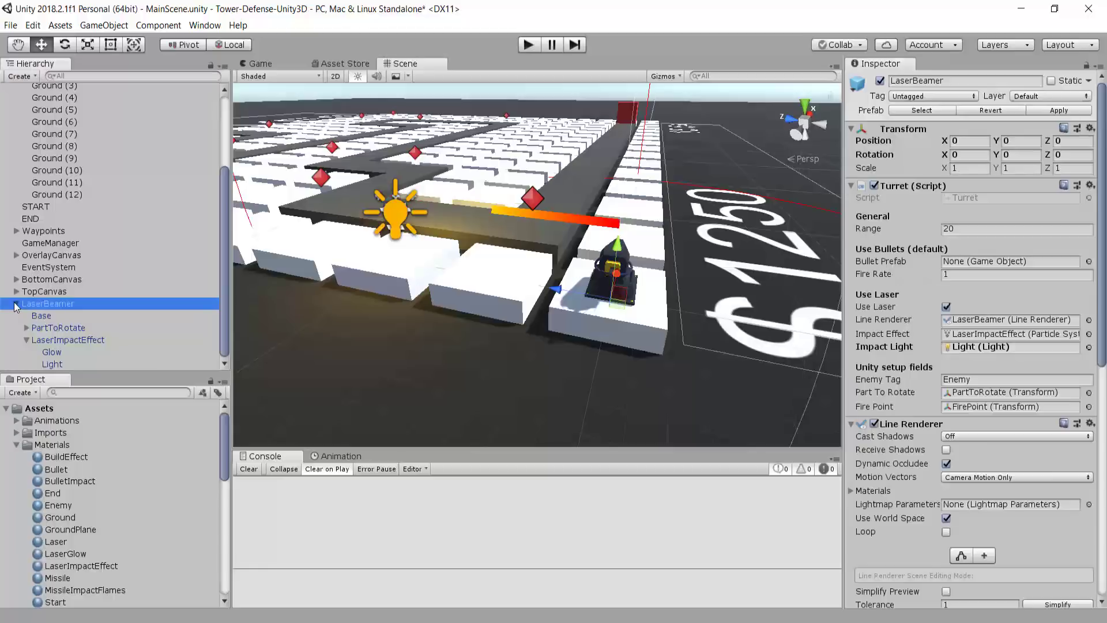
click(1059, 110)
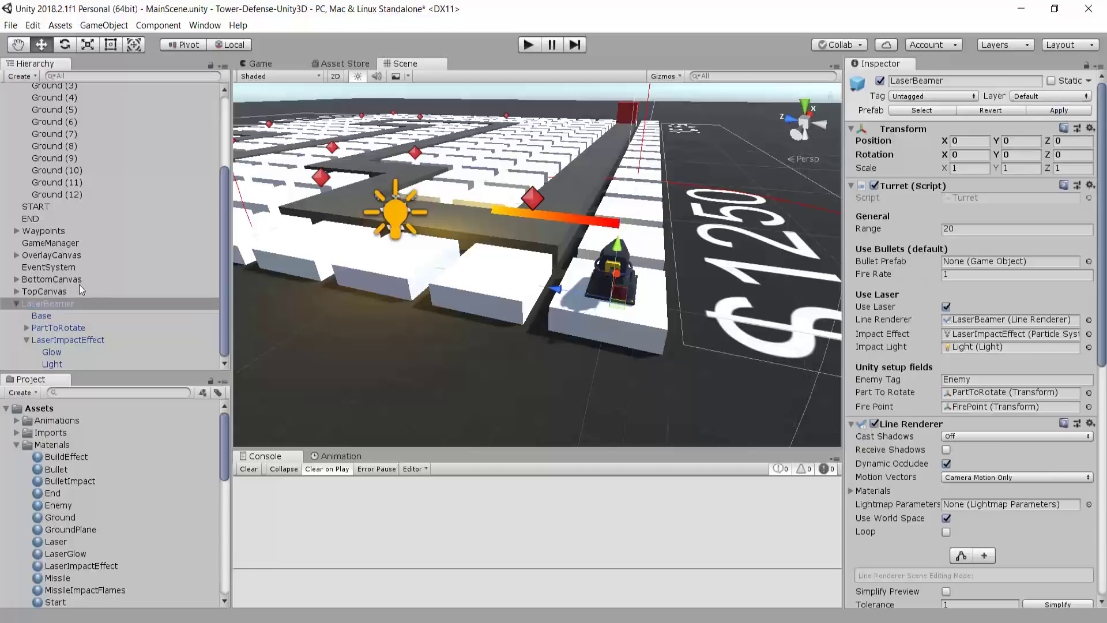
Run the game with a laser beamer beside the path and examine the impact light as the laser tracks an enemy
key(ctrl+p)
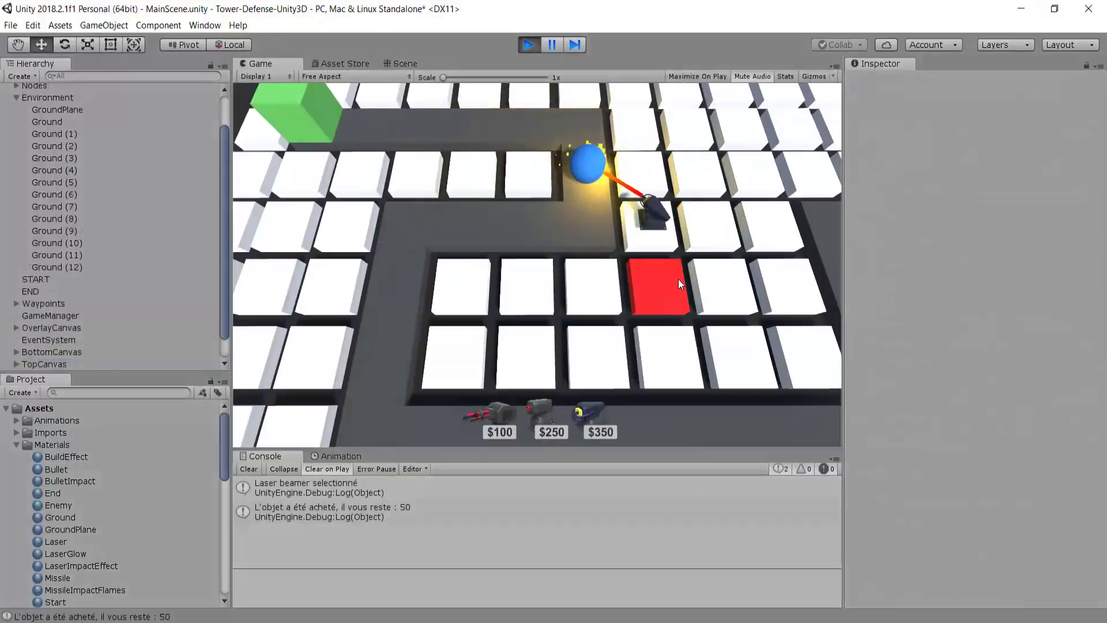
key(s)
key(s)
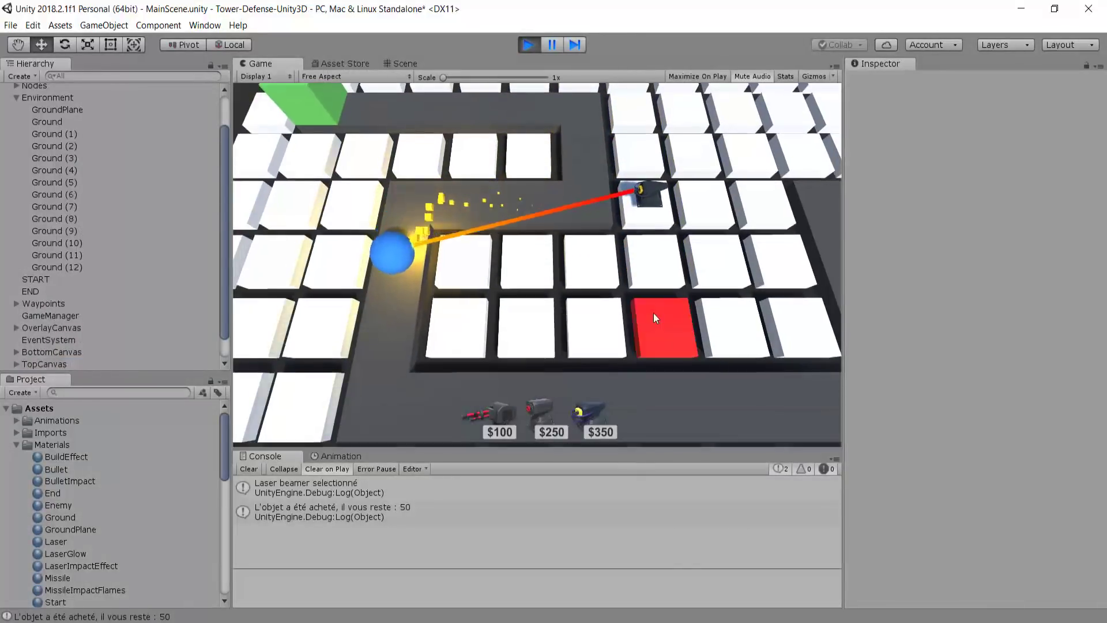